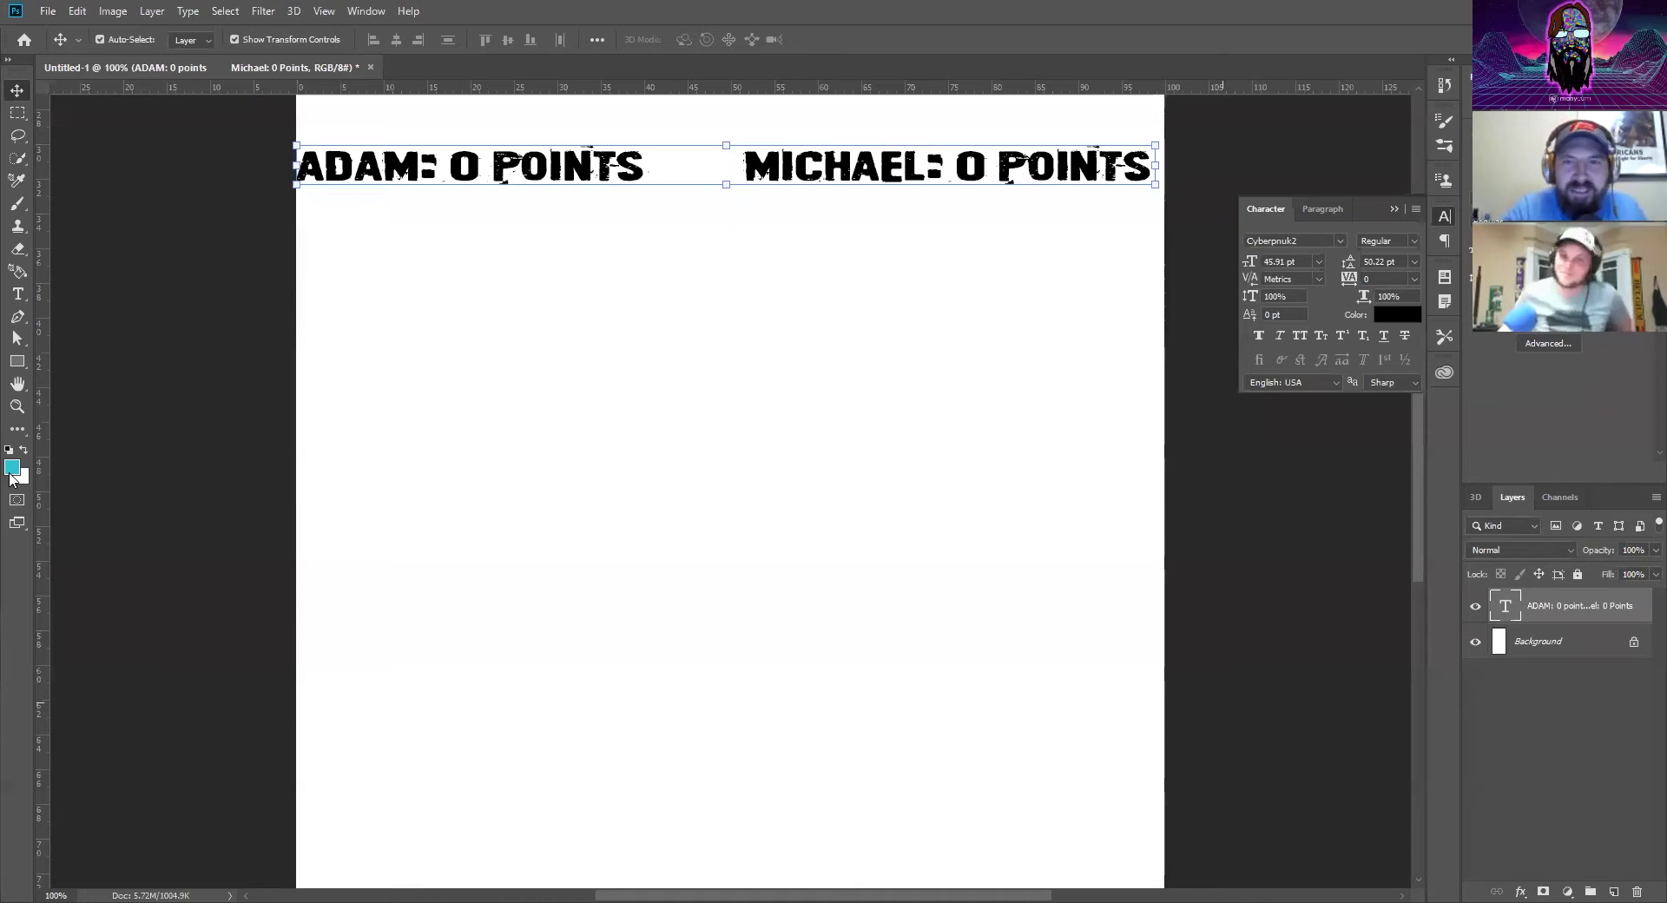
Set the foreground colour to black, hex 000000, and add a new empty layer for brush drawing
left_click(11, 470)
type("000000")
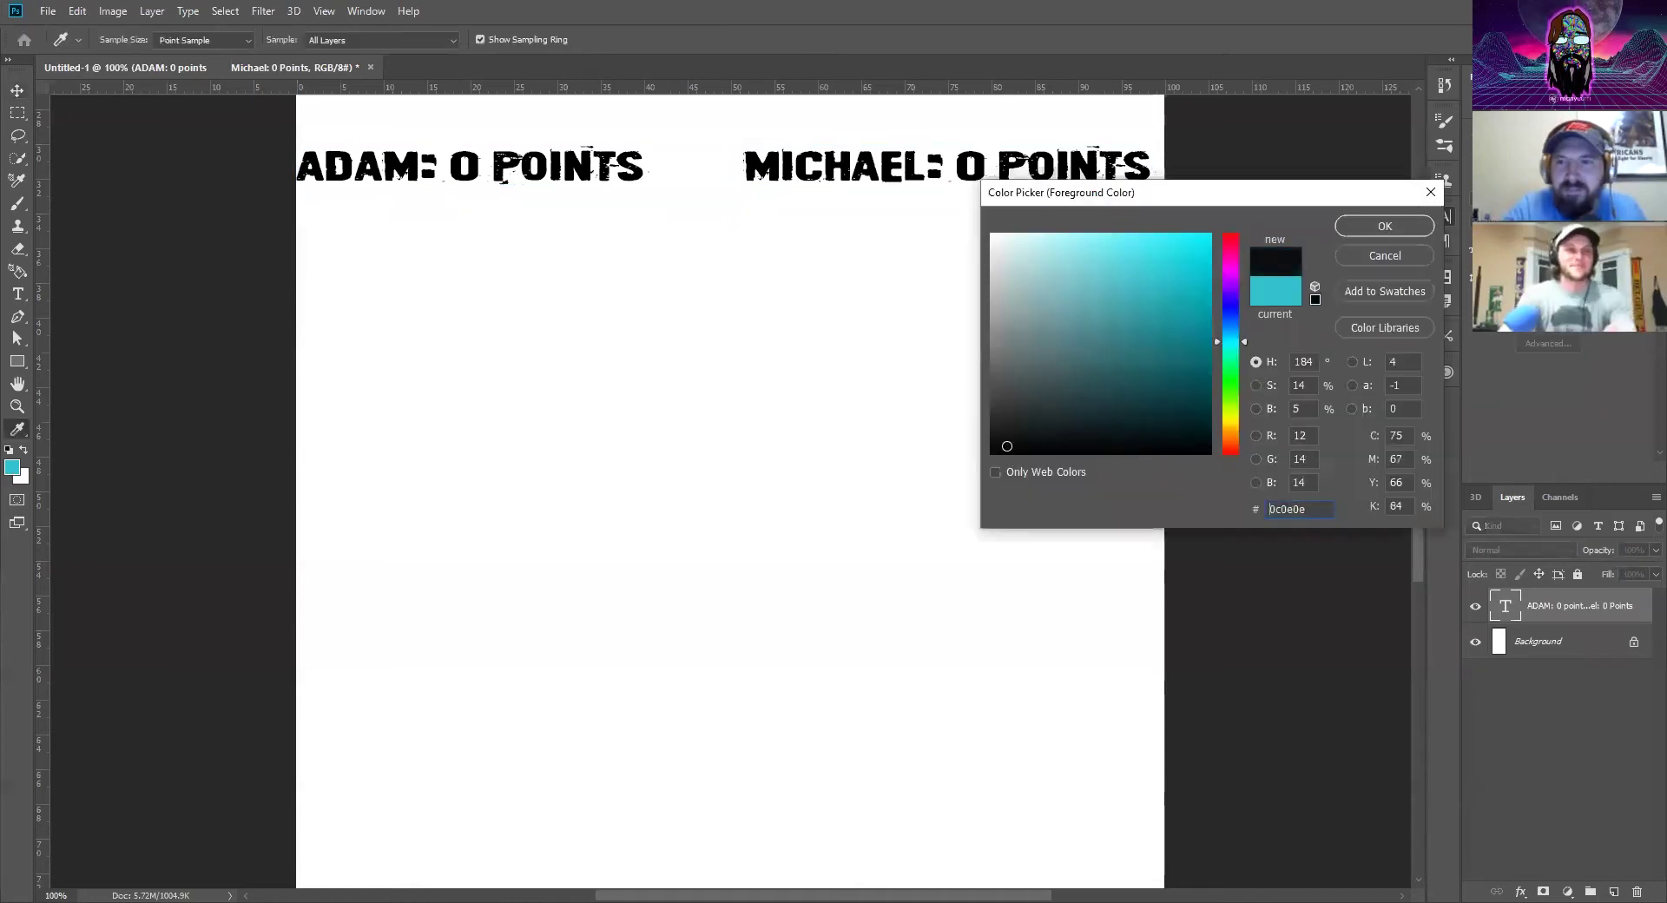
left_click(1385, 226)
key("b")
key("ctrl+shift+alt+n")
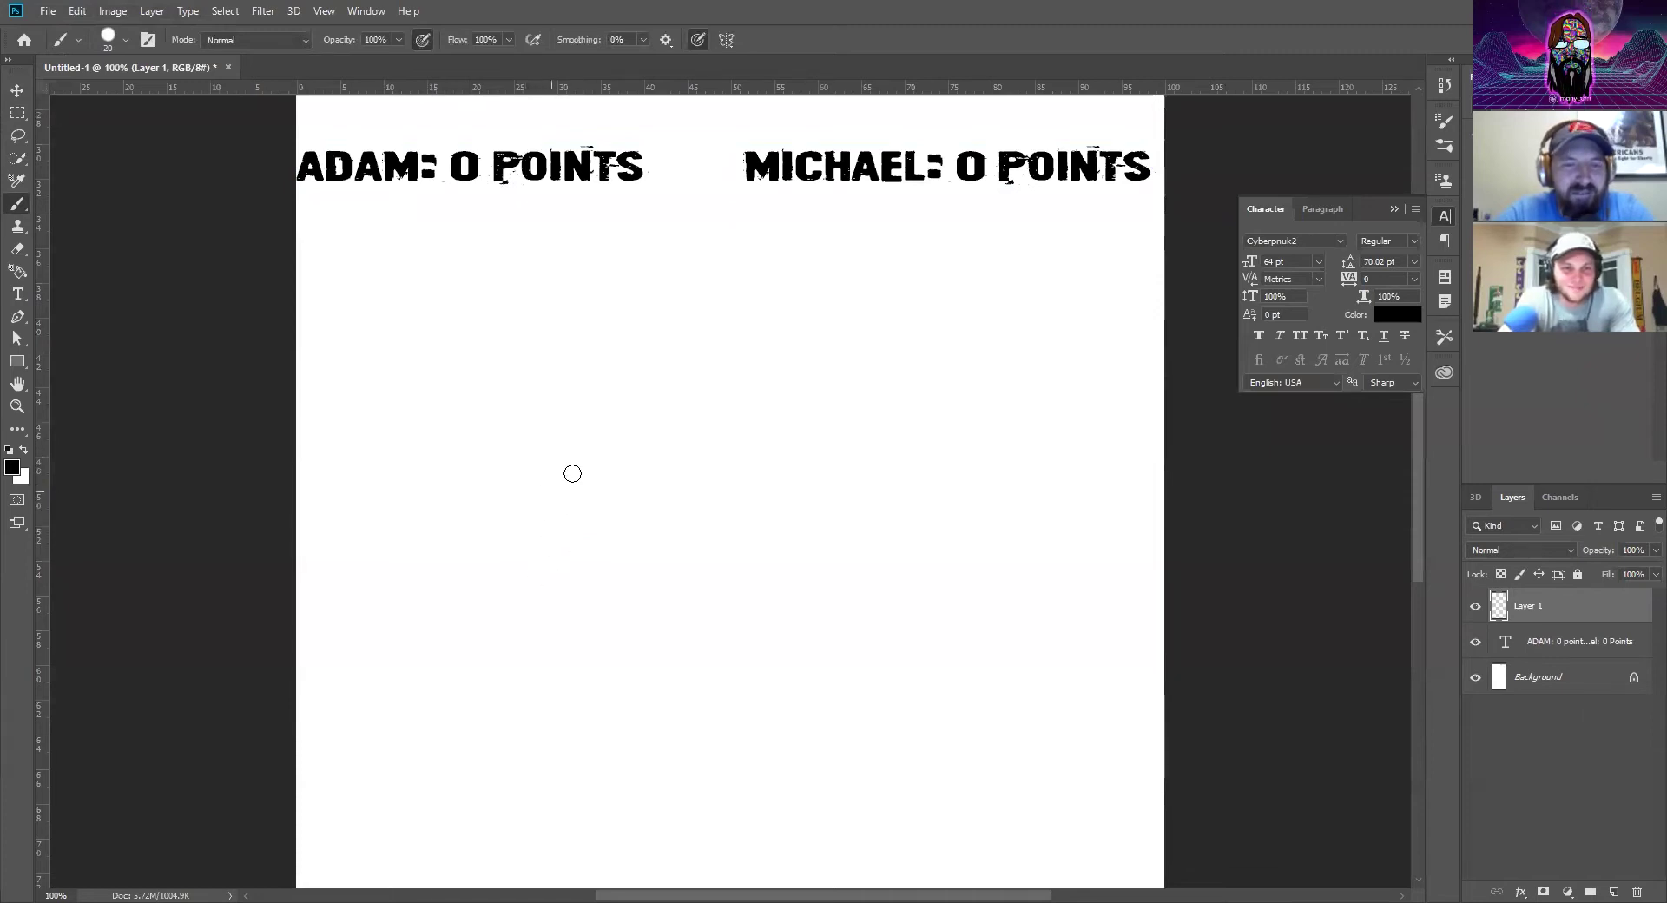
Paint the outline of a doll's tilted oval torso with two rounded arms and two rounded legs using a 20 px brush
mouse_move(556, 486)
left_mouse_down()
mouse_move(502, 593)
mouse_move(631, 548)
left_mouse_up()
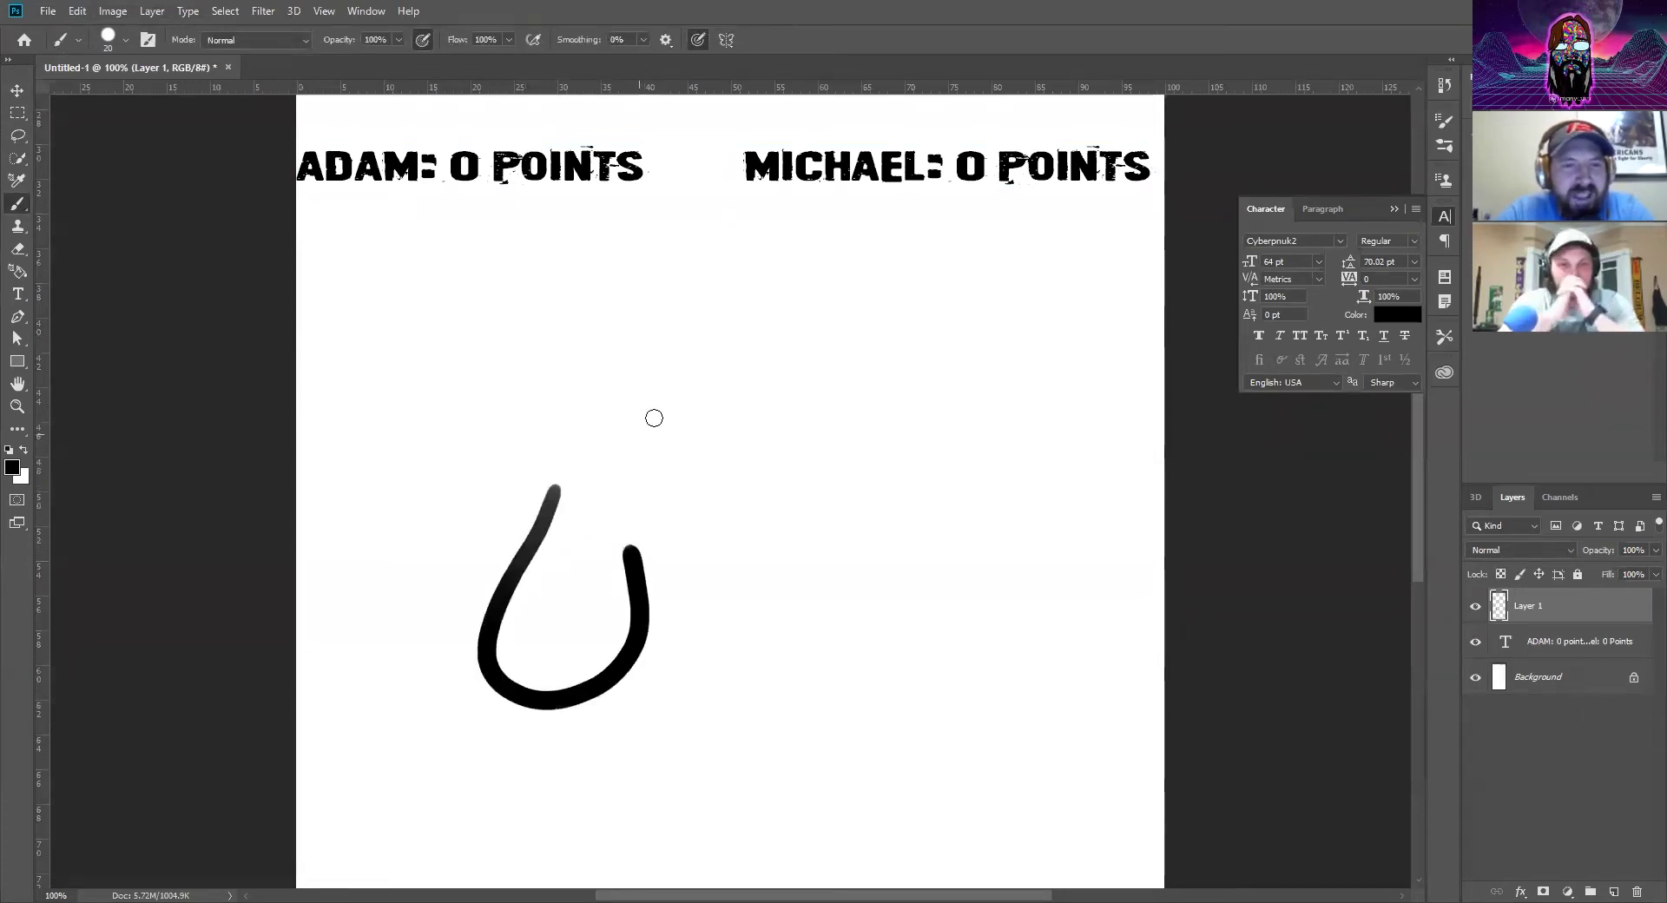
mouse_move(573, 323)
left_mouse_down()
mouse_move(636, 487)
mouse_move(718, 513)
mouse_move(696, 368)
mouse_move(624, 299)
mouse_move(560, 330)
left_mouse_up()
mouse_move(731, 528)
left_mouse_down()
mouse_move(860, 532)
mouse_move(737, 469)
left_mouse_up()
mouse_move(546, 381)
left_mouse_down()
mouse_move(437, 465)
mouse_move(520, 493)
mouse_move(555, 418)
mouse_move(548, 382)
left_mouse_up()
mouse_move(721, 374)
left_mouse_down()
mouse_move(760, 358)
mouse_move(777, 272)
mouse_move(704, 303)
mouse_move(710, 370)
left_mouse_up()
mouse_move(602, 237)
left_mouse_down()
mouse_move(532, 242)
mouse_move(493, 287)
left_mouse_up()
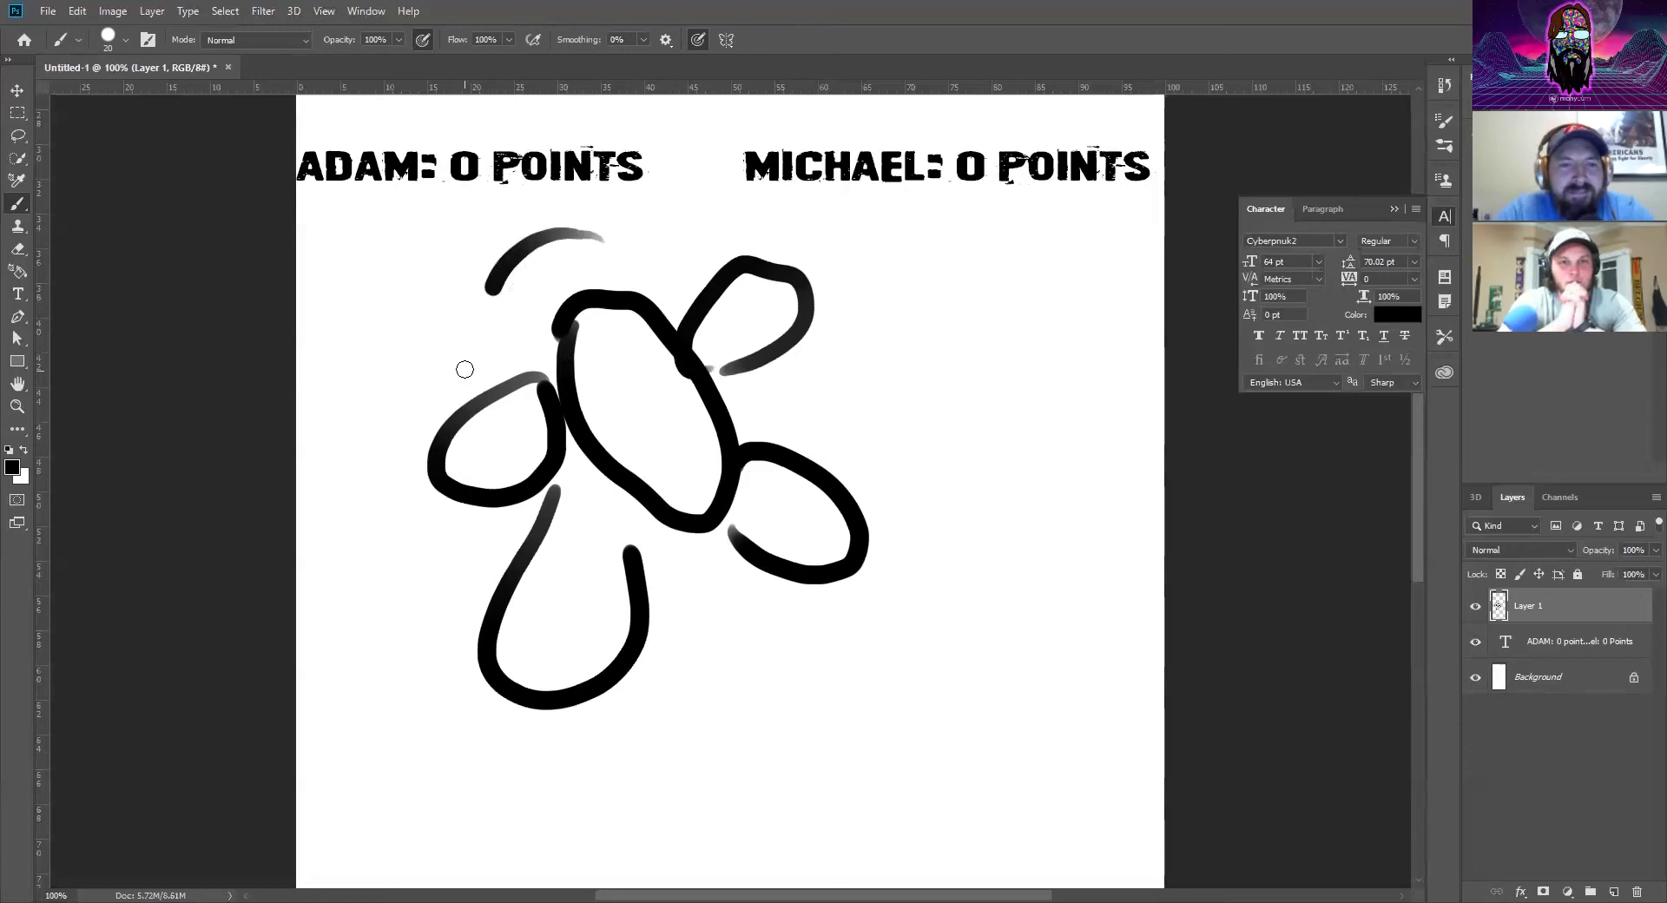
key("ctrl+z")
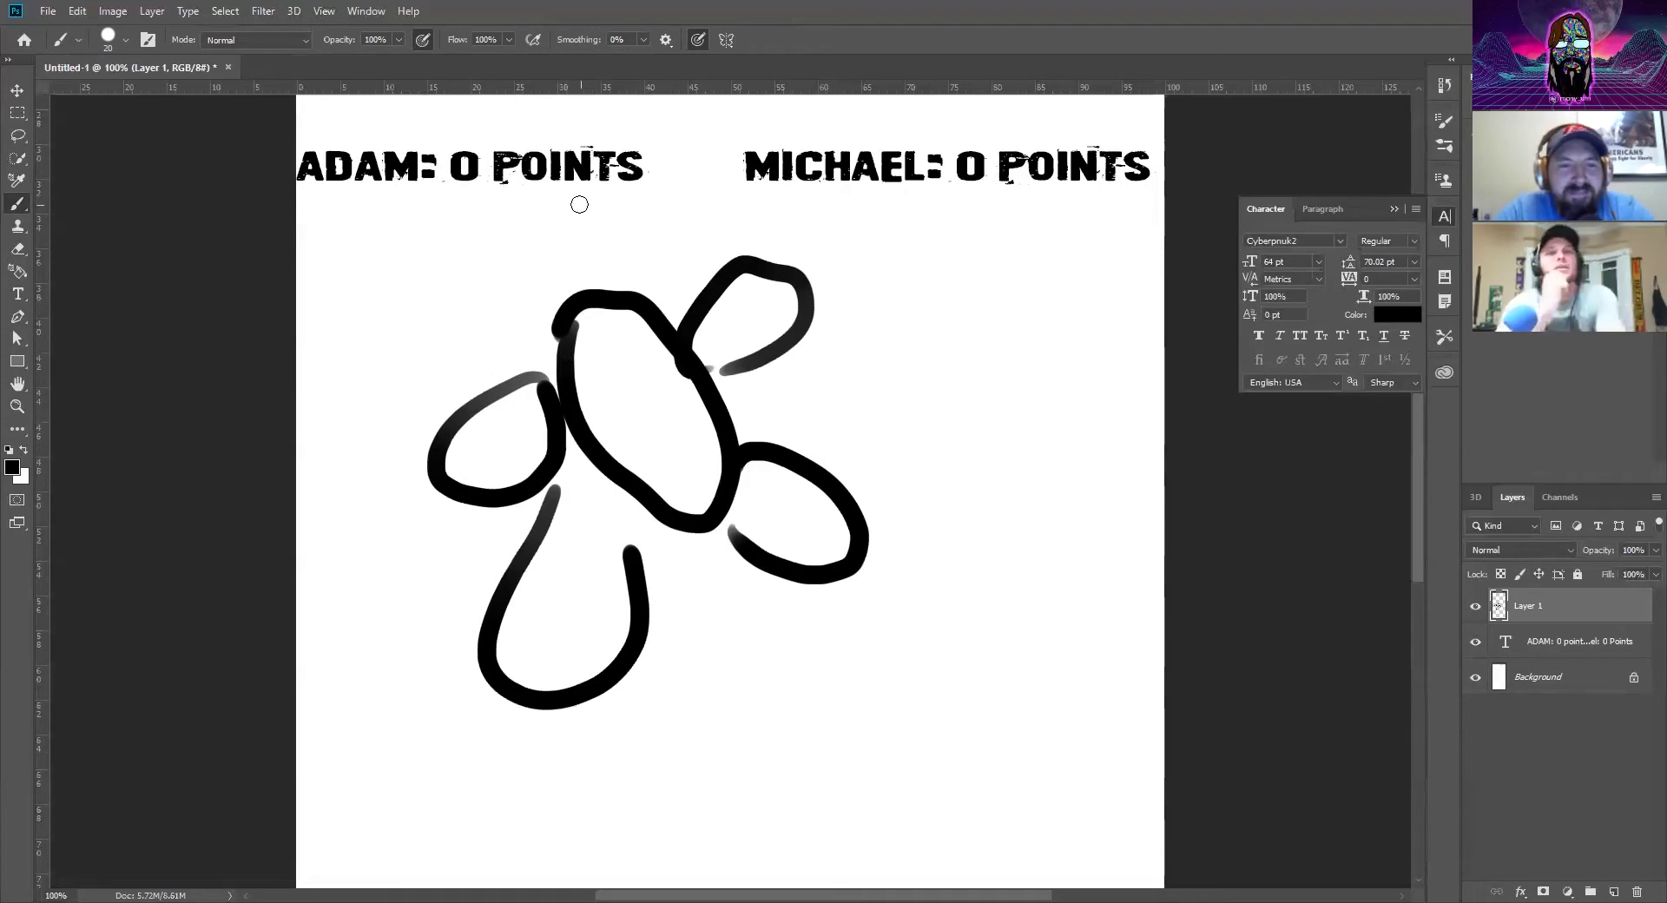
Move the doll's body lower on the canvas and paint a large round head above the torso
key("v")
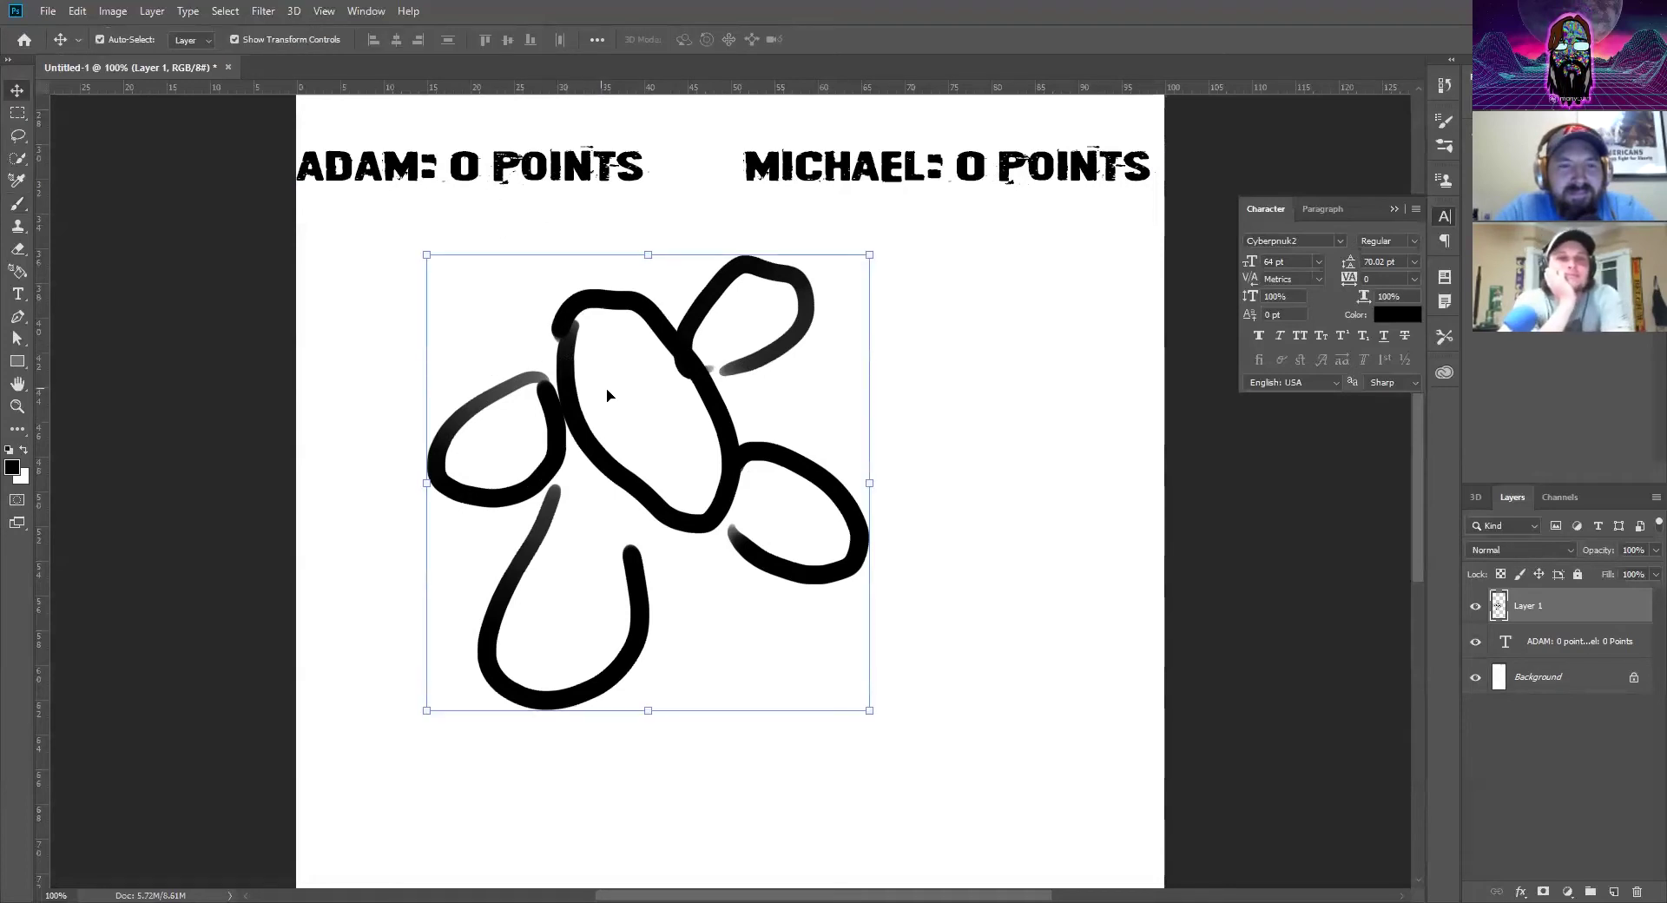
mouse_move(553, 330)
left_mouse_down()
mouse_move(711, 540)
mouse_move(738, 499)
mouse_move(689, 468)
left_mouse_up()
key("b")
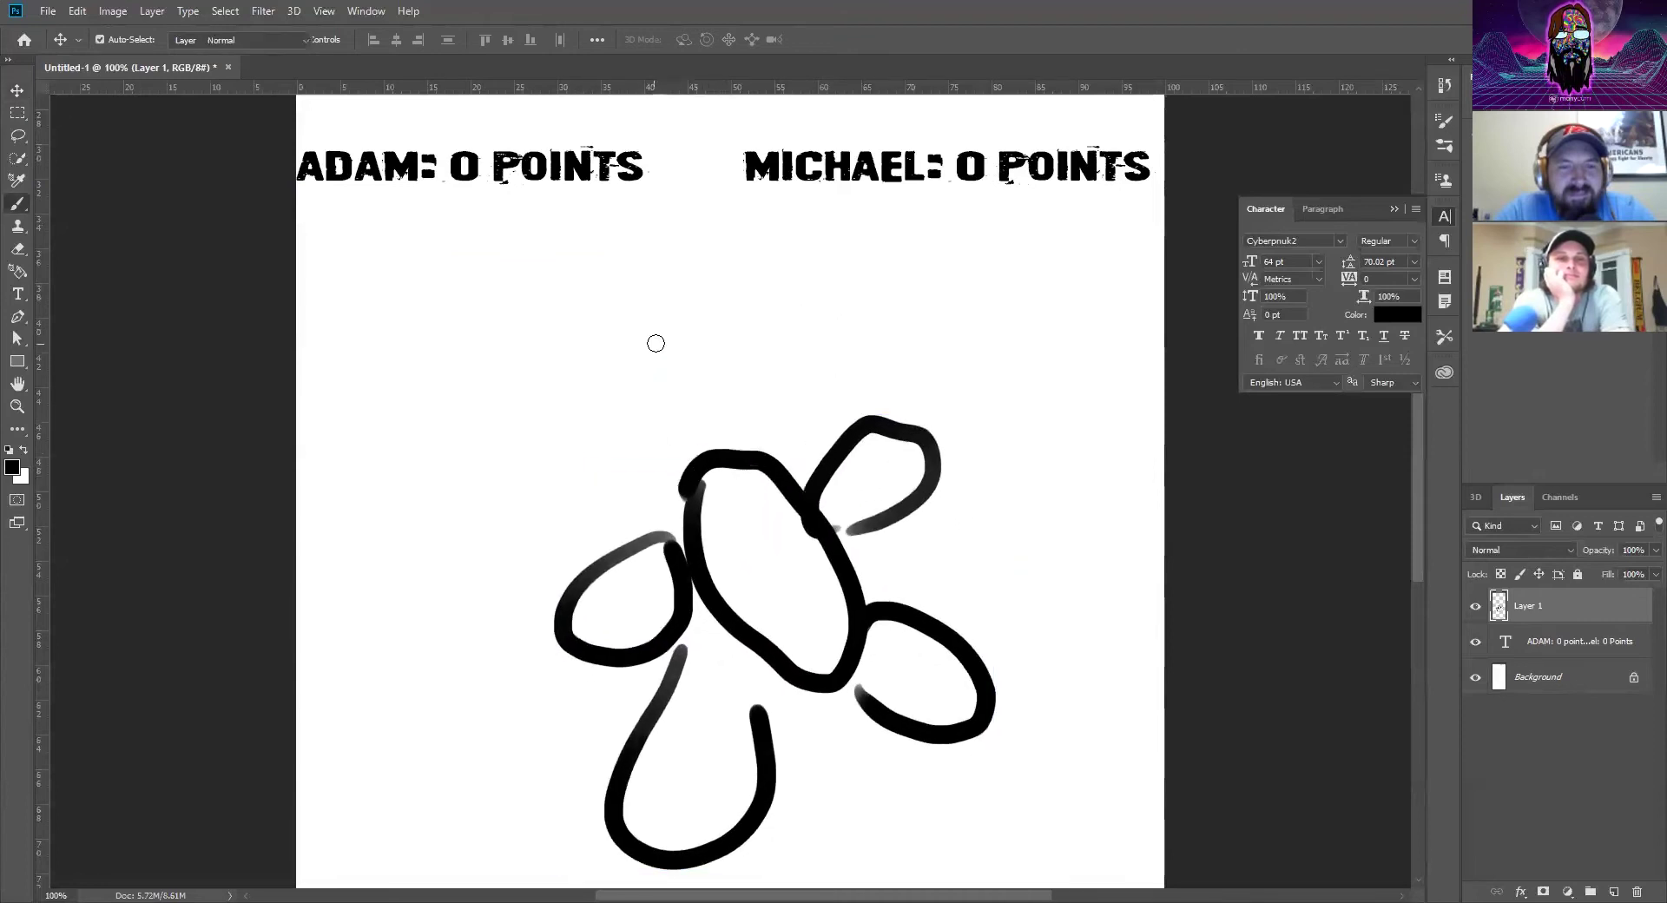
mouse_move(663, 261)
left_mouse_down()
mouse_move(583, 292)
mouse_move(546, 353)
mouse_move(593, 435)
mouse_move(660, 453)
mouse_move(711, 448)
mouse_move(749, 404)
mouse_move(751, 330)
mouse_move(723, 286)
mouse_move(657, 281)
left_mouse_up()
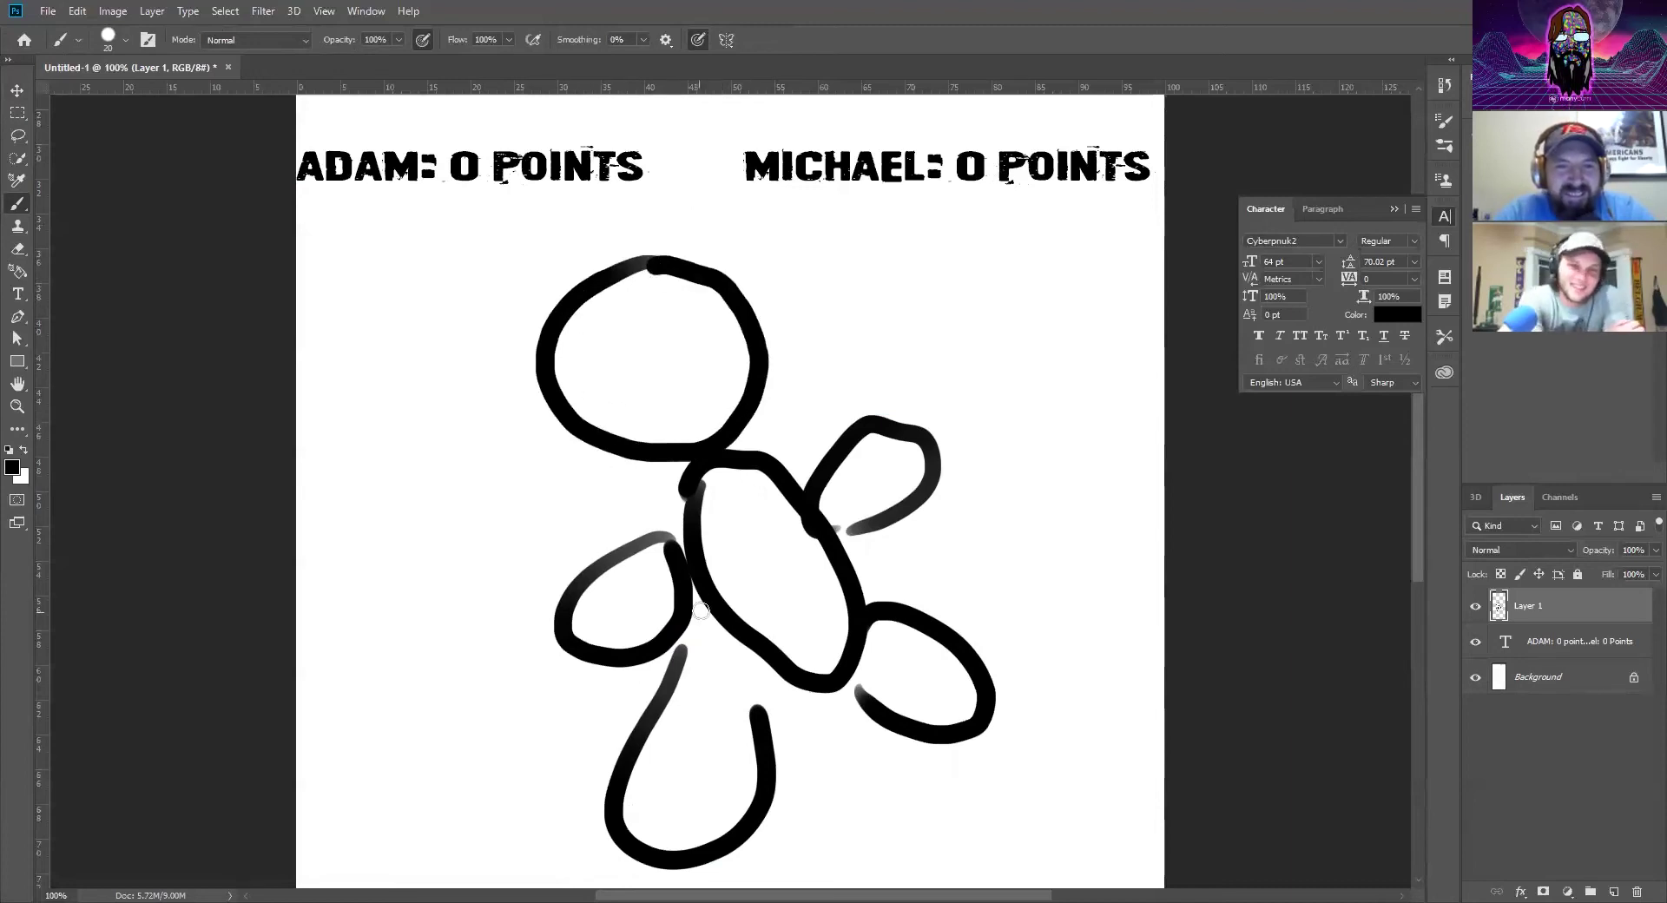
Paint a stitched scar on the doll's torso and a skull-topped pin sticking out of its shoulder
mouse_move(743, 519)
left_mouse_down()
mouse_move(784, 580)
mouse_move(771, 537)
mouse_move(794, 568)
left_mouse_up()
mouse_move(771, 486)
left_mouse_down()
mouse_move(868, 374)
mouse_move(835, 353)
mouse_move(812, 363)
mouse_move(834, 384)
left_mouse_up()
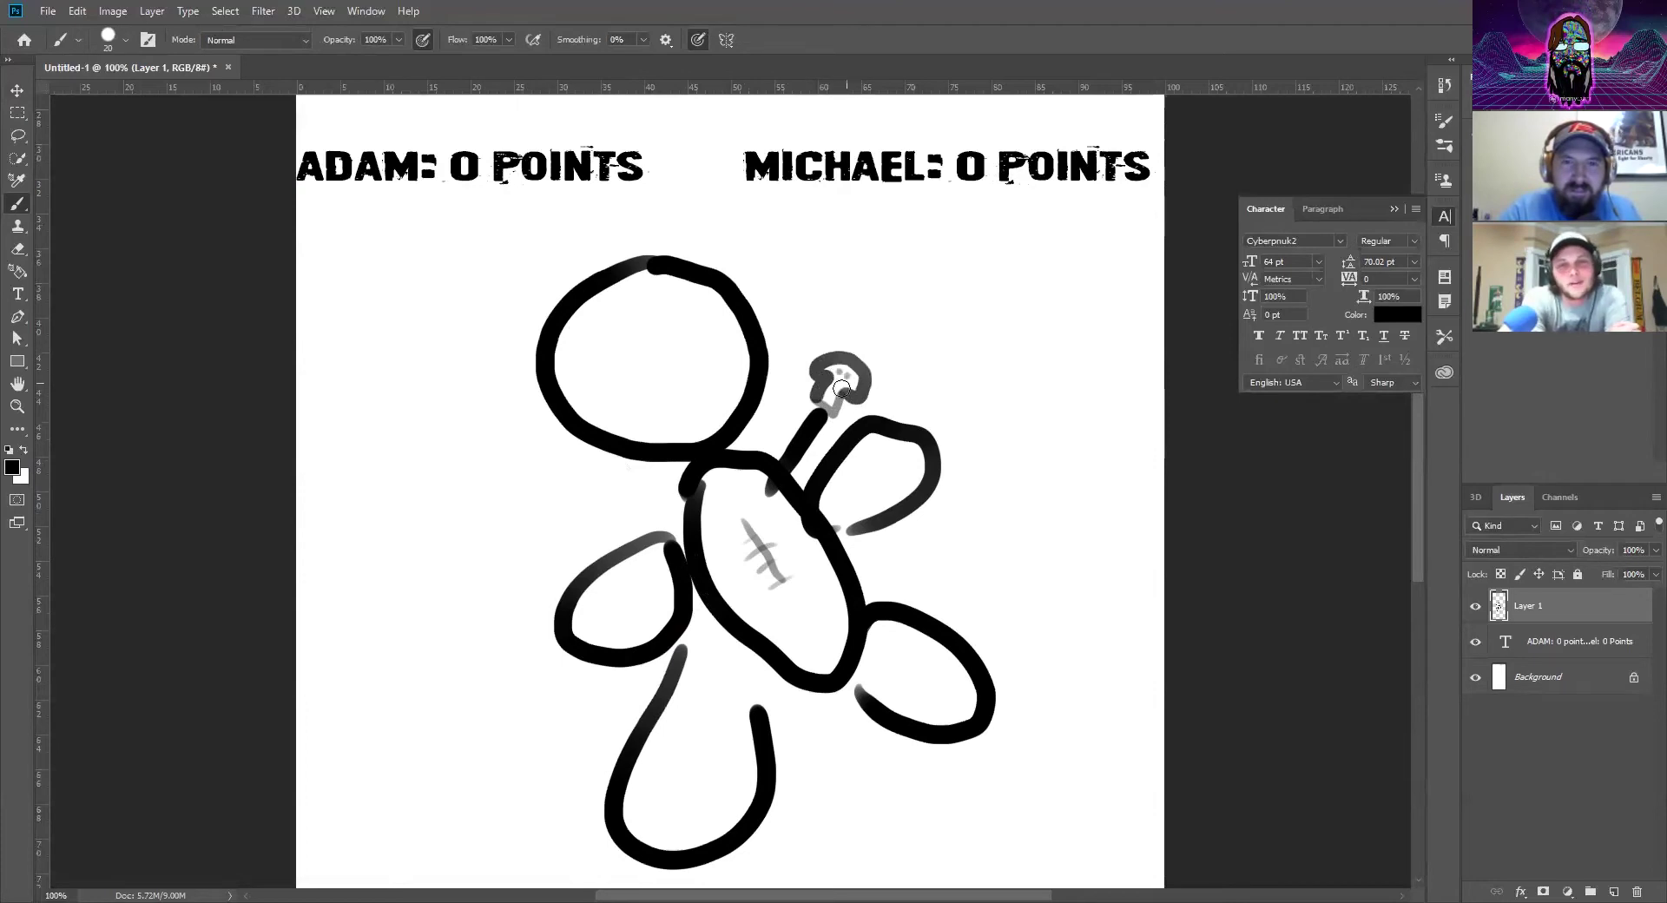
mouse_move(836, 393)
left_mouse_down()
mouse_move(830, 417)
mouse_move(852, 387)
left_mouse_up()
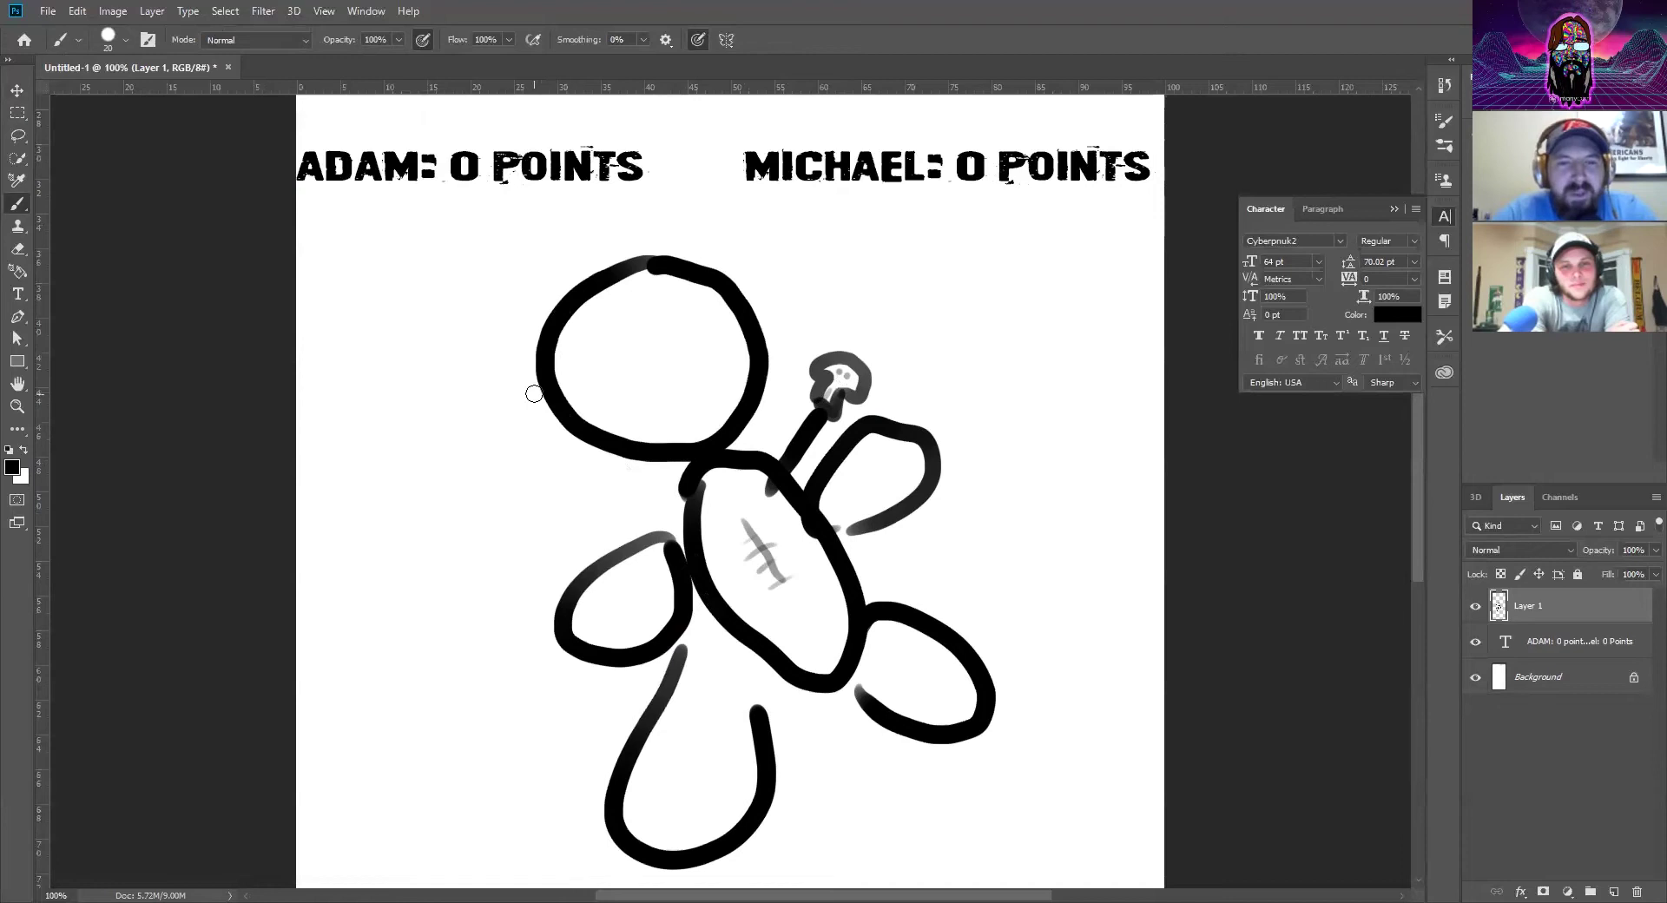
Reduce the brush size to 10 px and paint a filled black diagonal band with zigzag marks across the doll's head
left_click(12, 468)
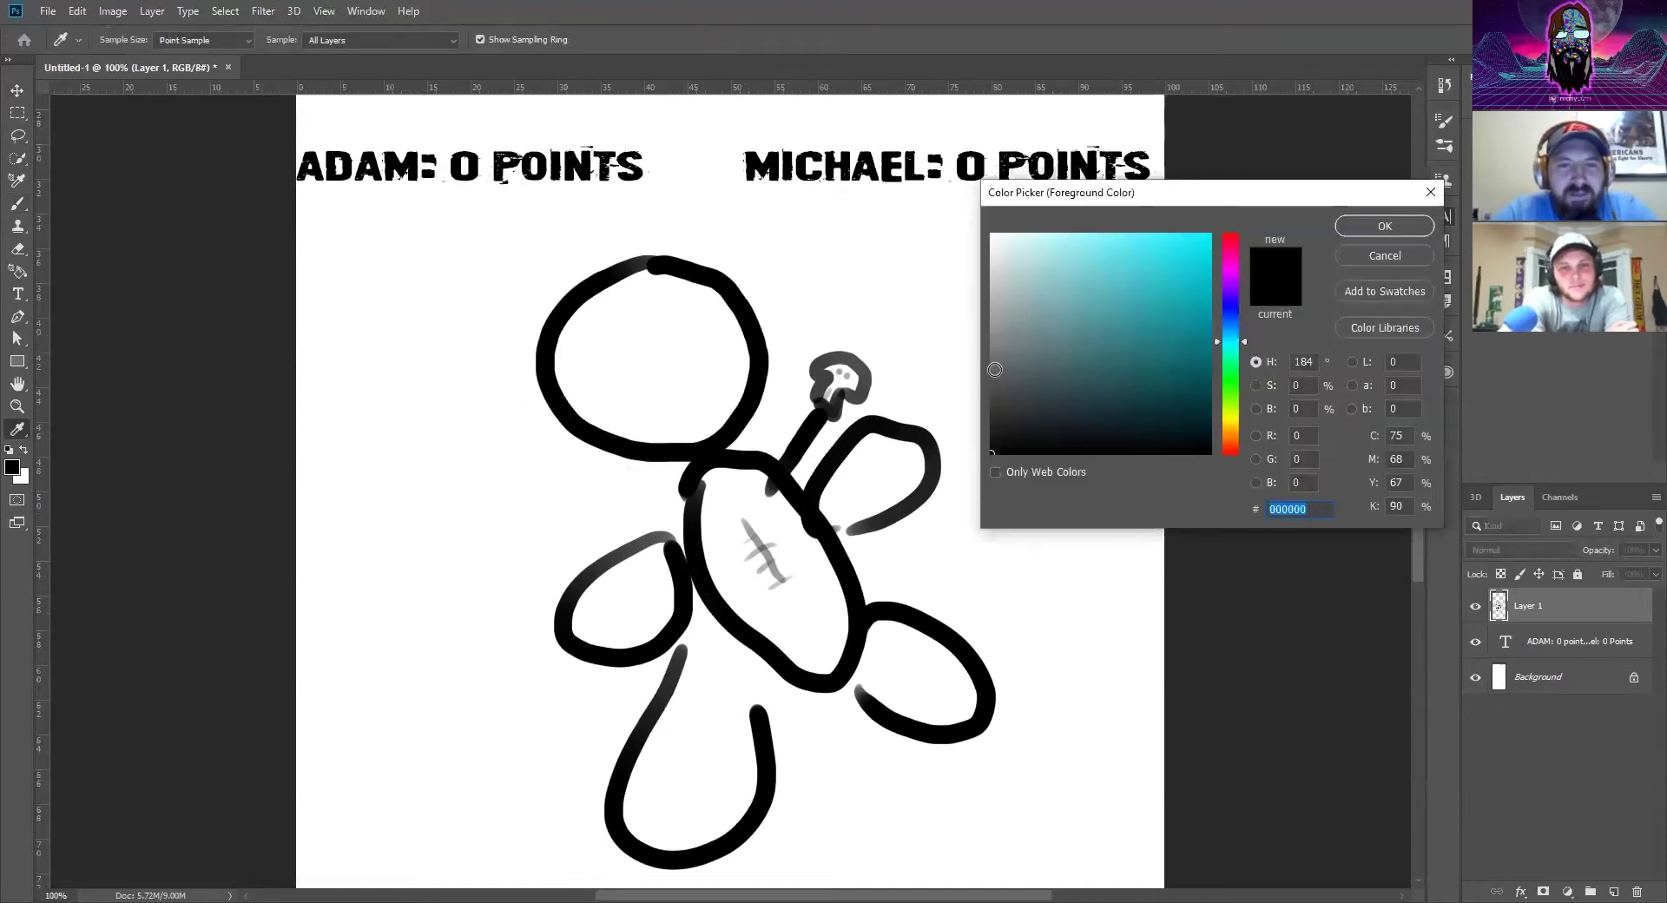
left_click(1386, 224)
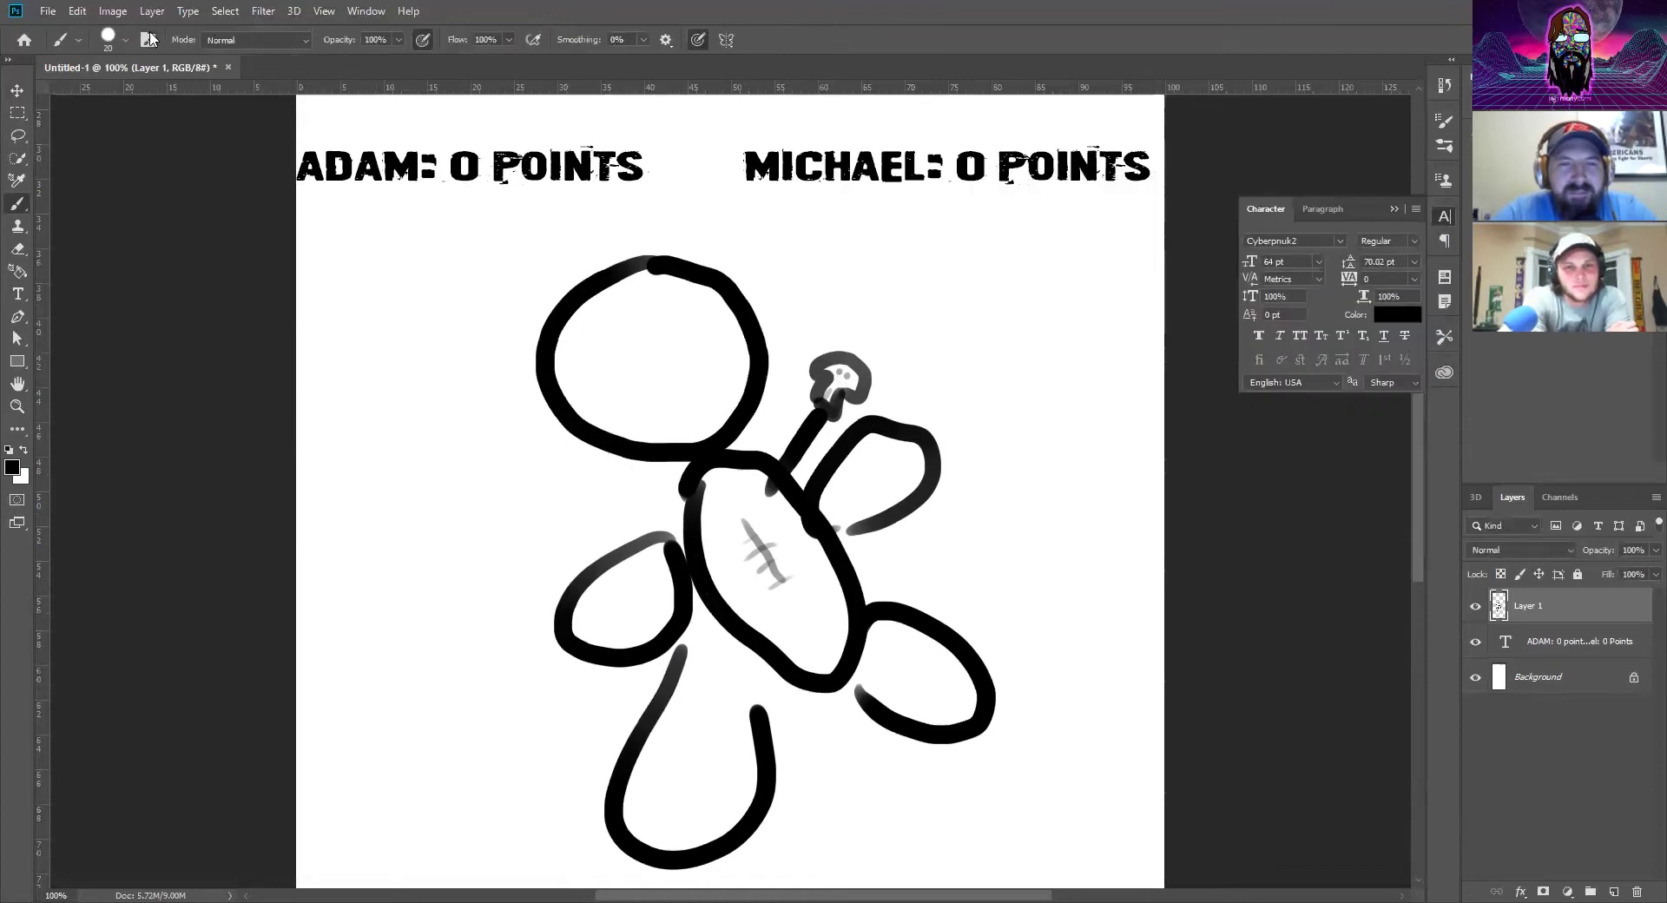
left_click(122, 39)
left_click_drag(108, 96, 104, 102)
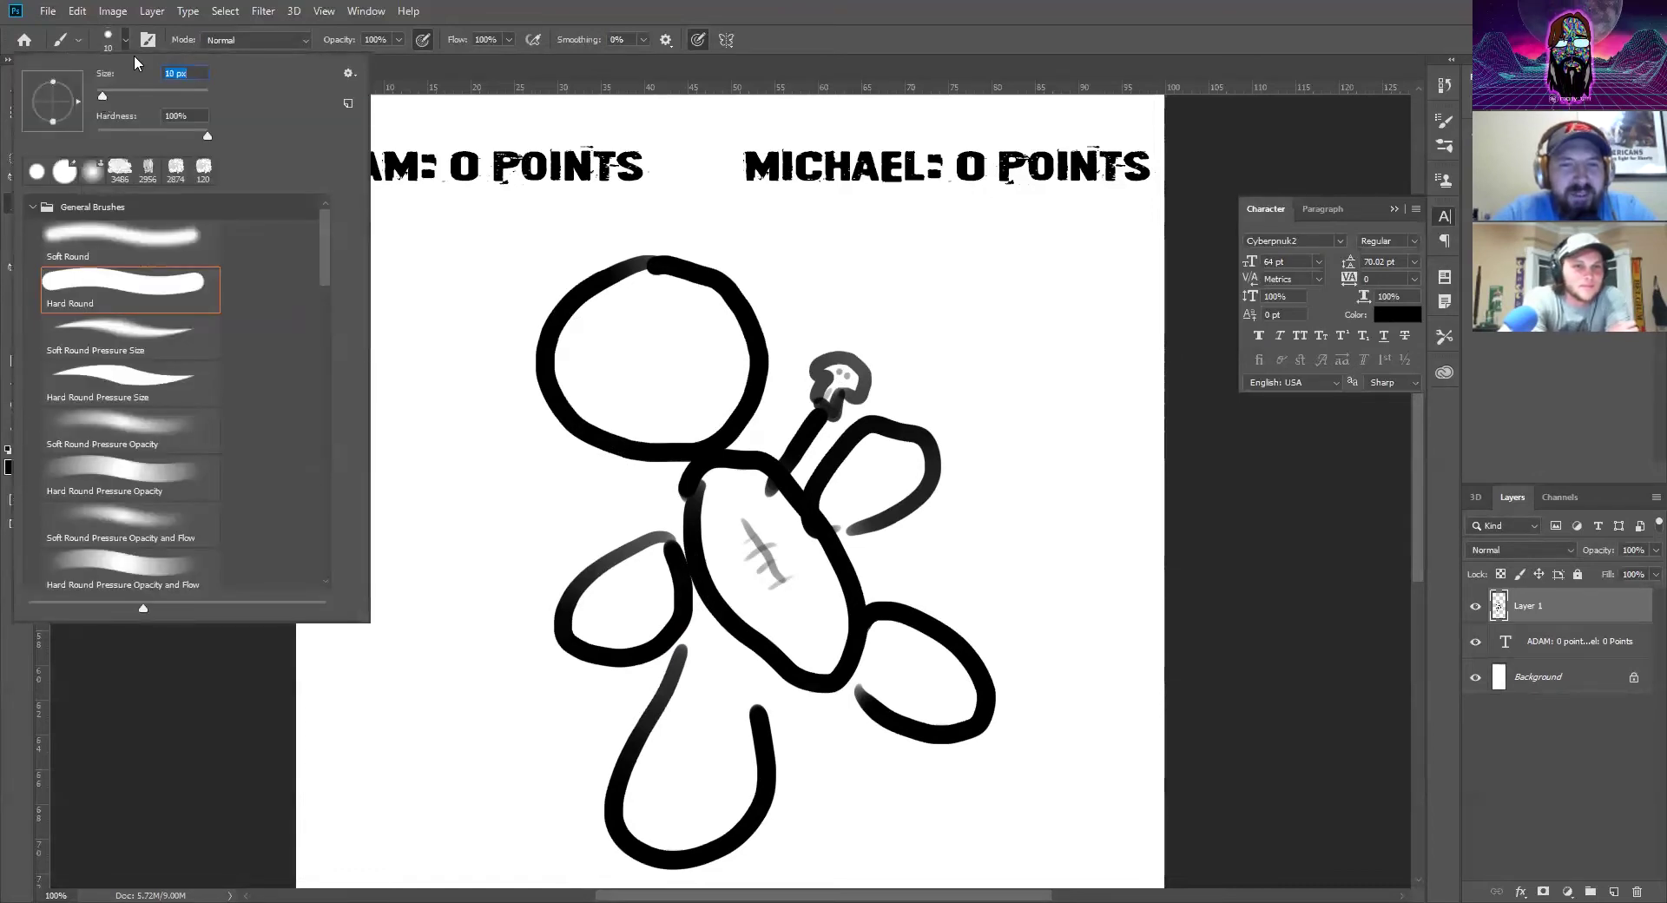
left_click(562, 380)
mouse_move(562, 381)
left_mouse_down()
mouse_move(674, 371)
mouse_move(690, 282)
left_mouse_up()
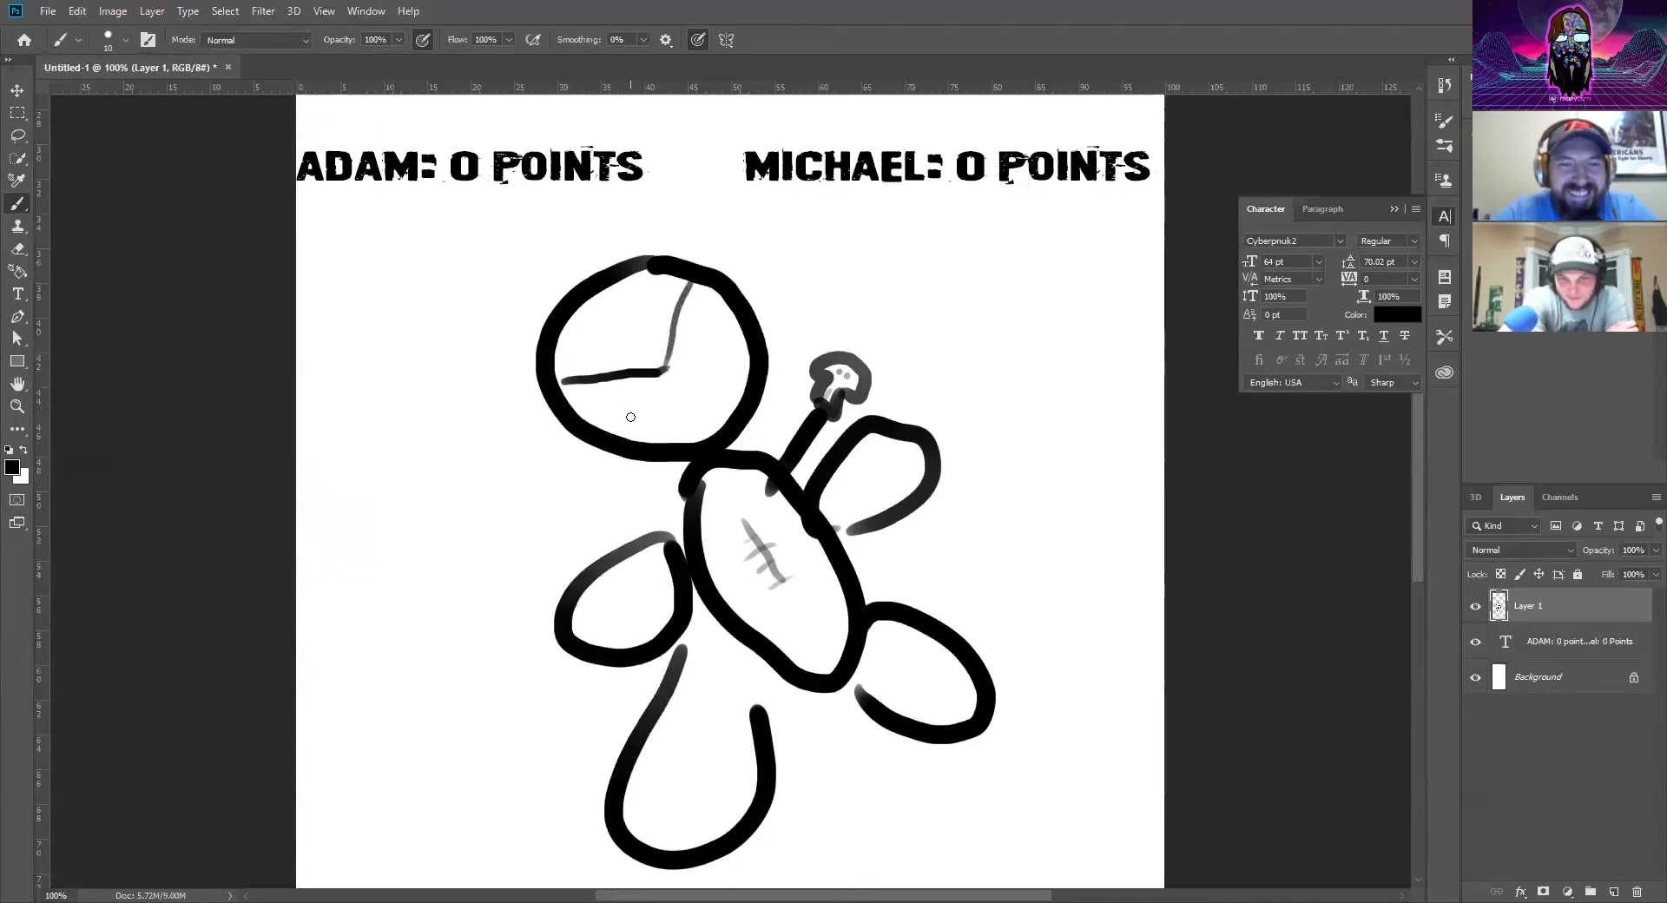
left_click_drag(625, 437, 750, 324)
mouse_move(566, 389)
left_mouse_down()
mouse_move(608, 429)
mouse_move(625, 389)
mouse_move(633, 409)
mouse_move(676, 375)
mouse_move(696, 318)
mouse_move(729, 314)
mouse_move(725, 342)
mouse_move(641, 419)
left_mouse_up()
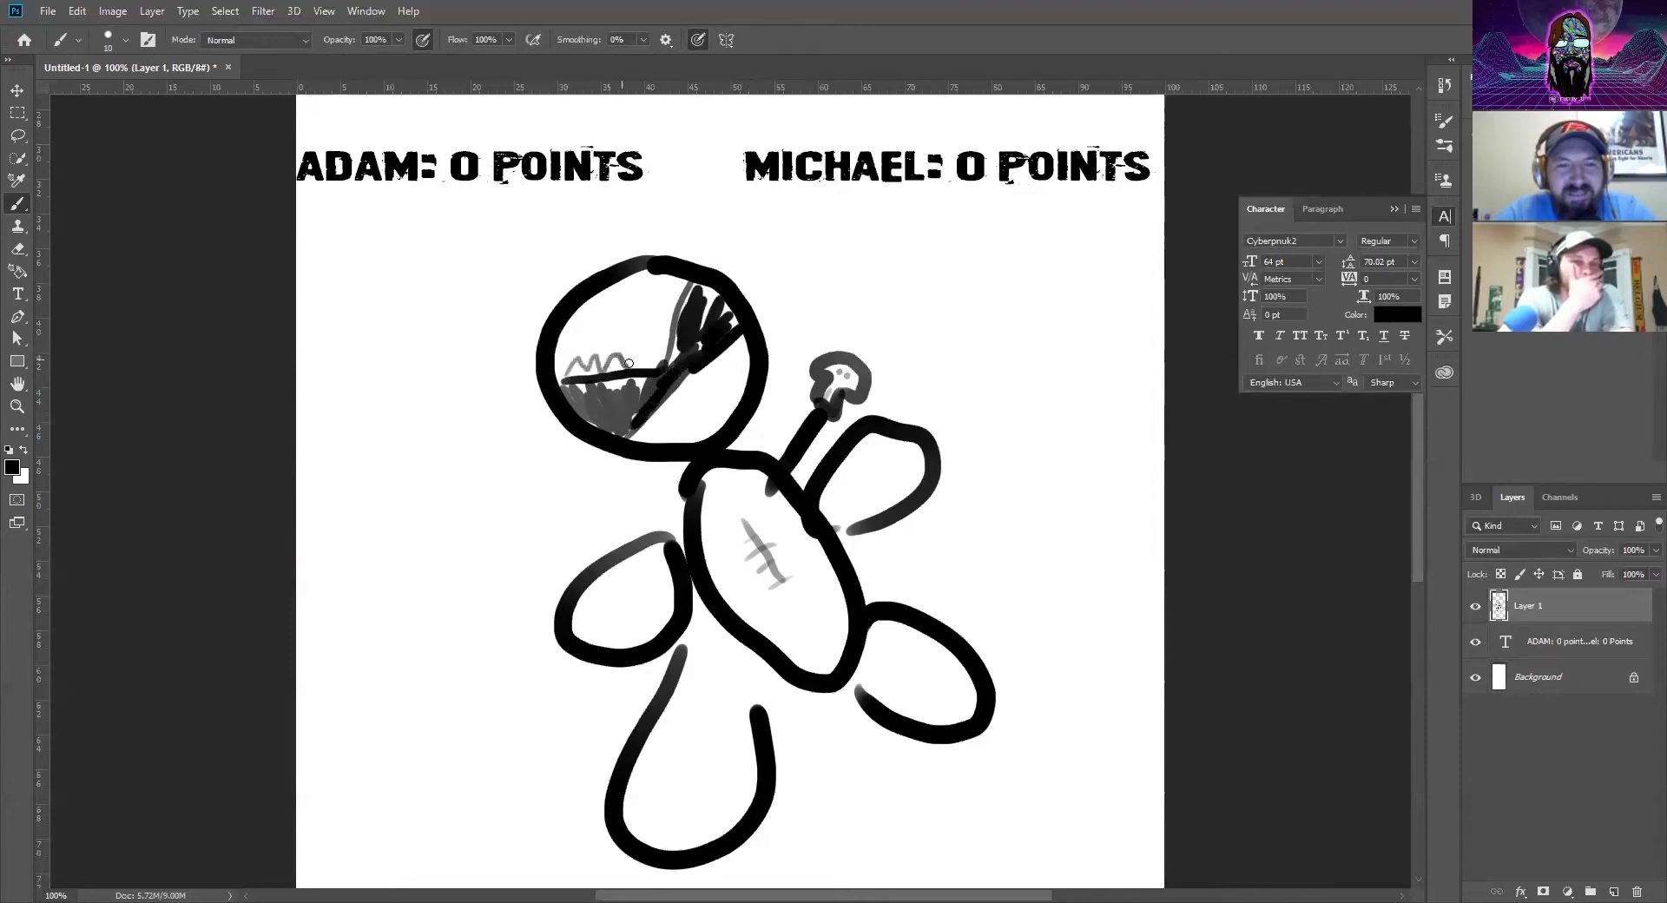
Add more zigzags along the band and small facial lines on both sides of it within the head
left_click_drag(650, 337, 667, 311)
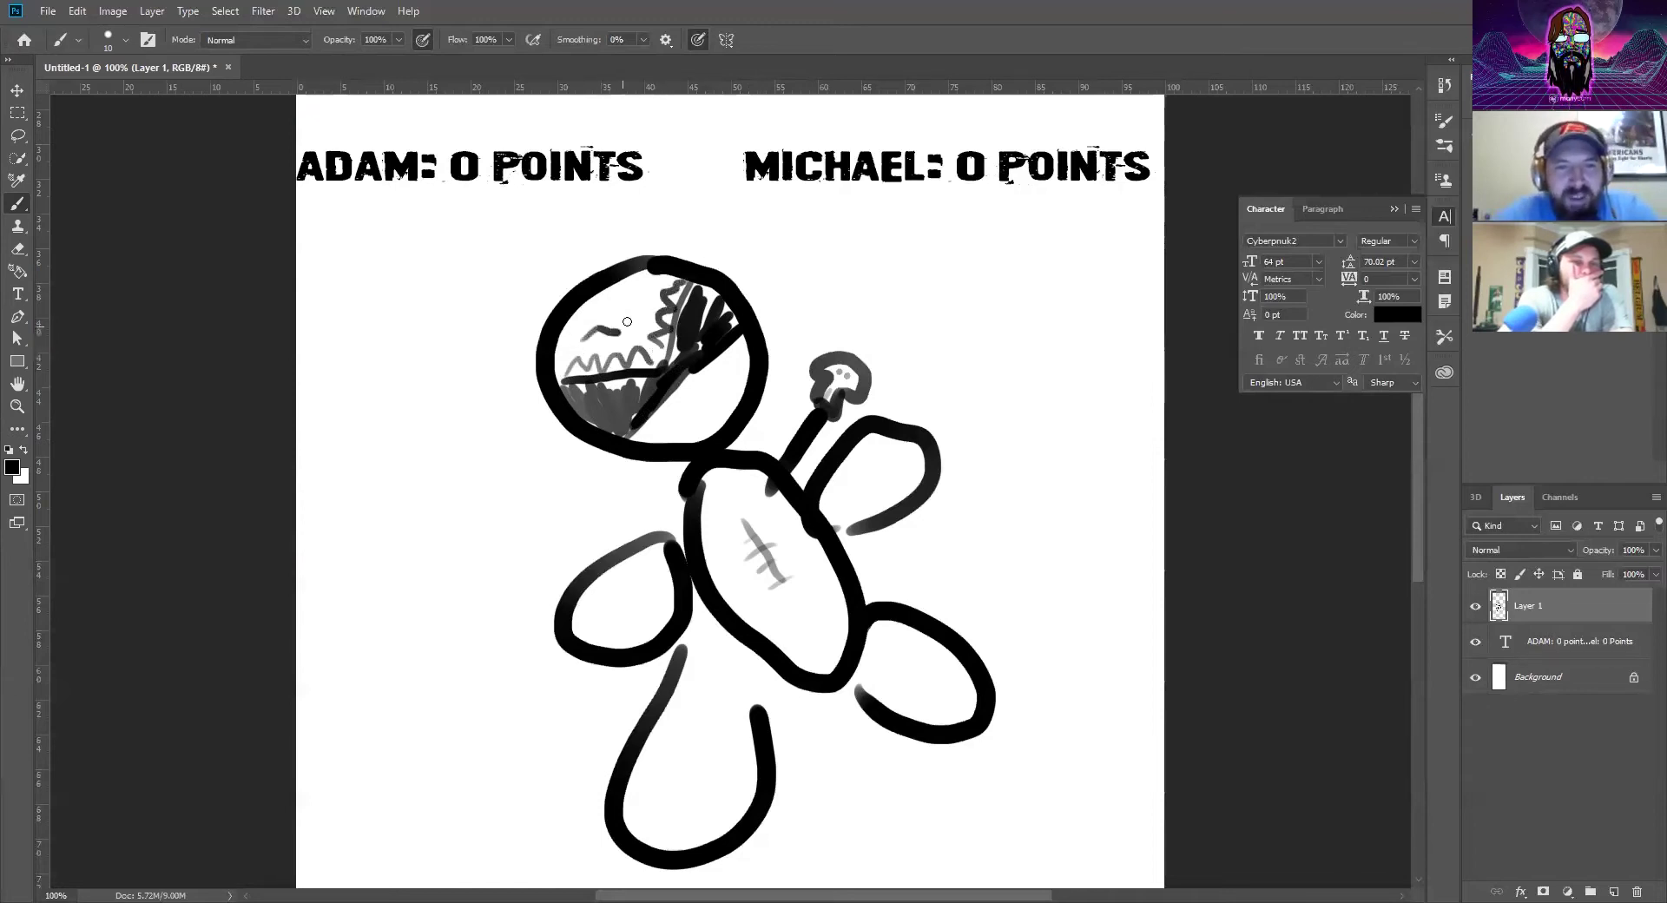
left_click_drag(640, 313, 654, 274)
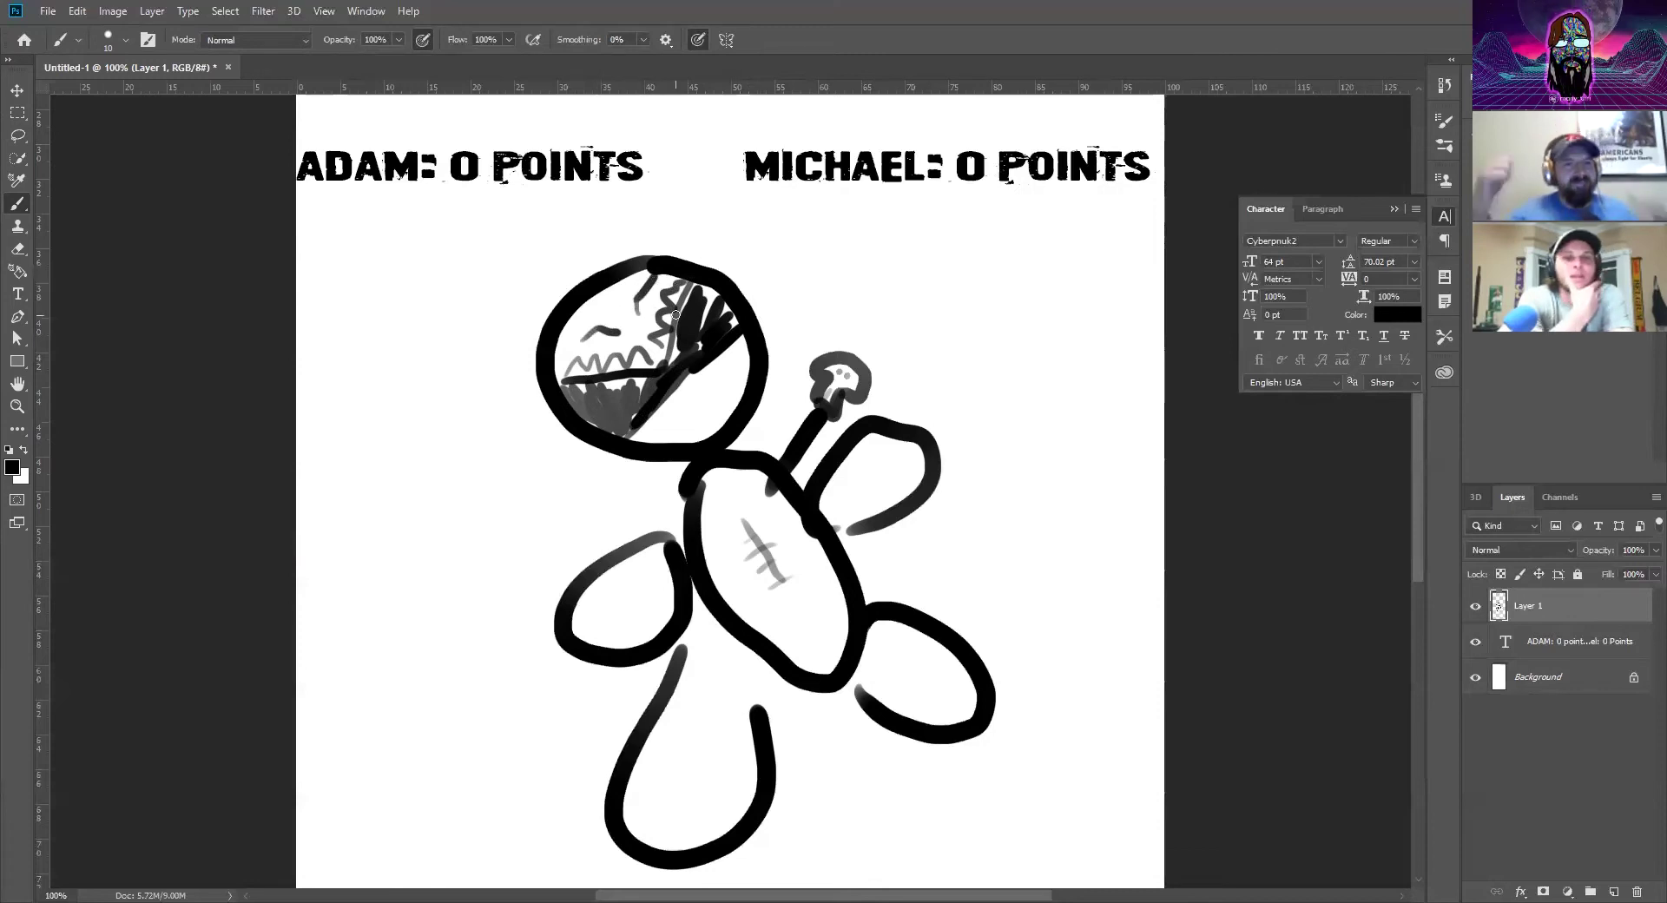
left_click(671, 412)
mouse_move(670, 413)
left_mouse_down()
mouse_move(717, 370)
mouse_move(698, 425)
mouse_move(731, 395)
mouse_move(722, 374)
mouse_move(699, 418)
mouse_move(715, 396)
mouse_move(717, 409)
mouse_move(571, 387)
mouse_move(642, 380)
mouse_move(620, 388)
mouse_move(651, 401)
mouse_move(622, 429)
mouse_move(586, 417)
left_mouse_up()
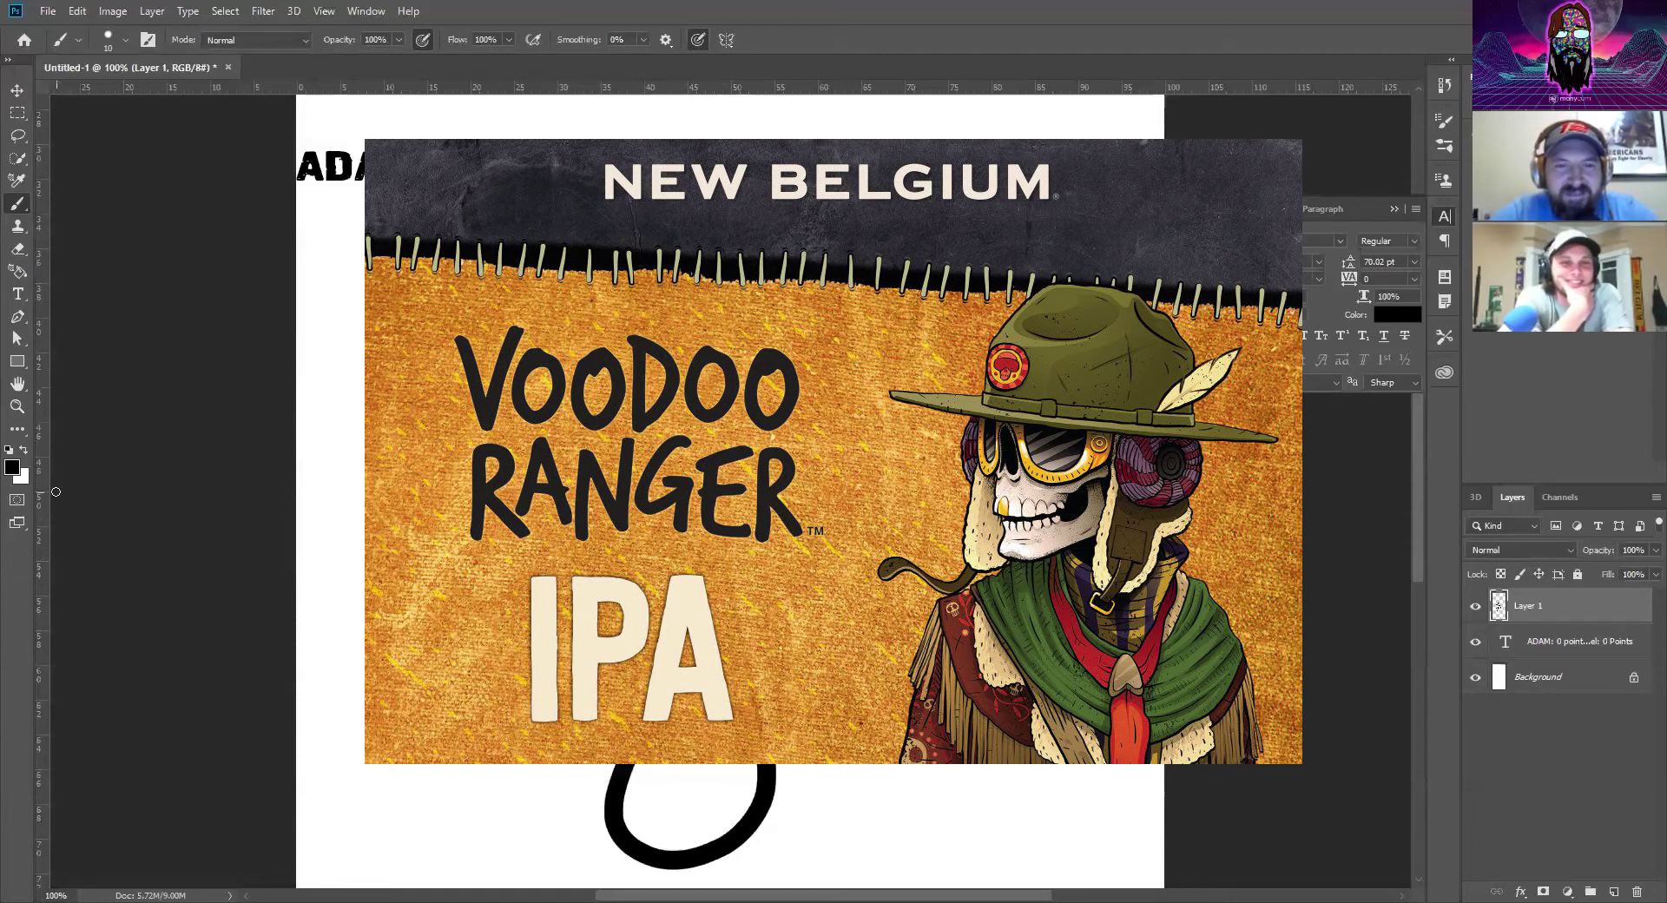
Keep black as the foreground colour and paint heavy strokes over the eye mark on the upper part of the head
left_click(12, 468)
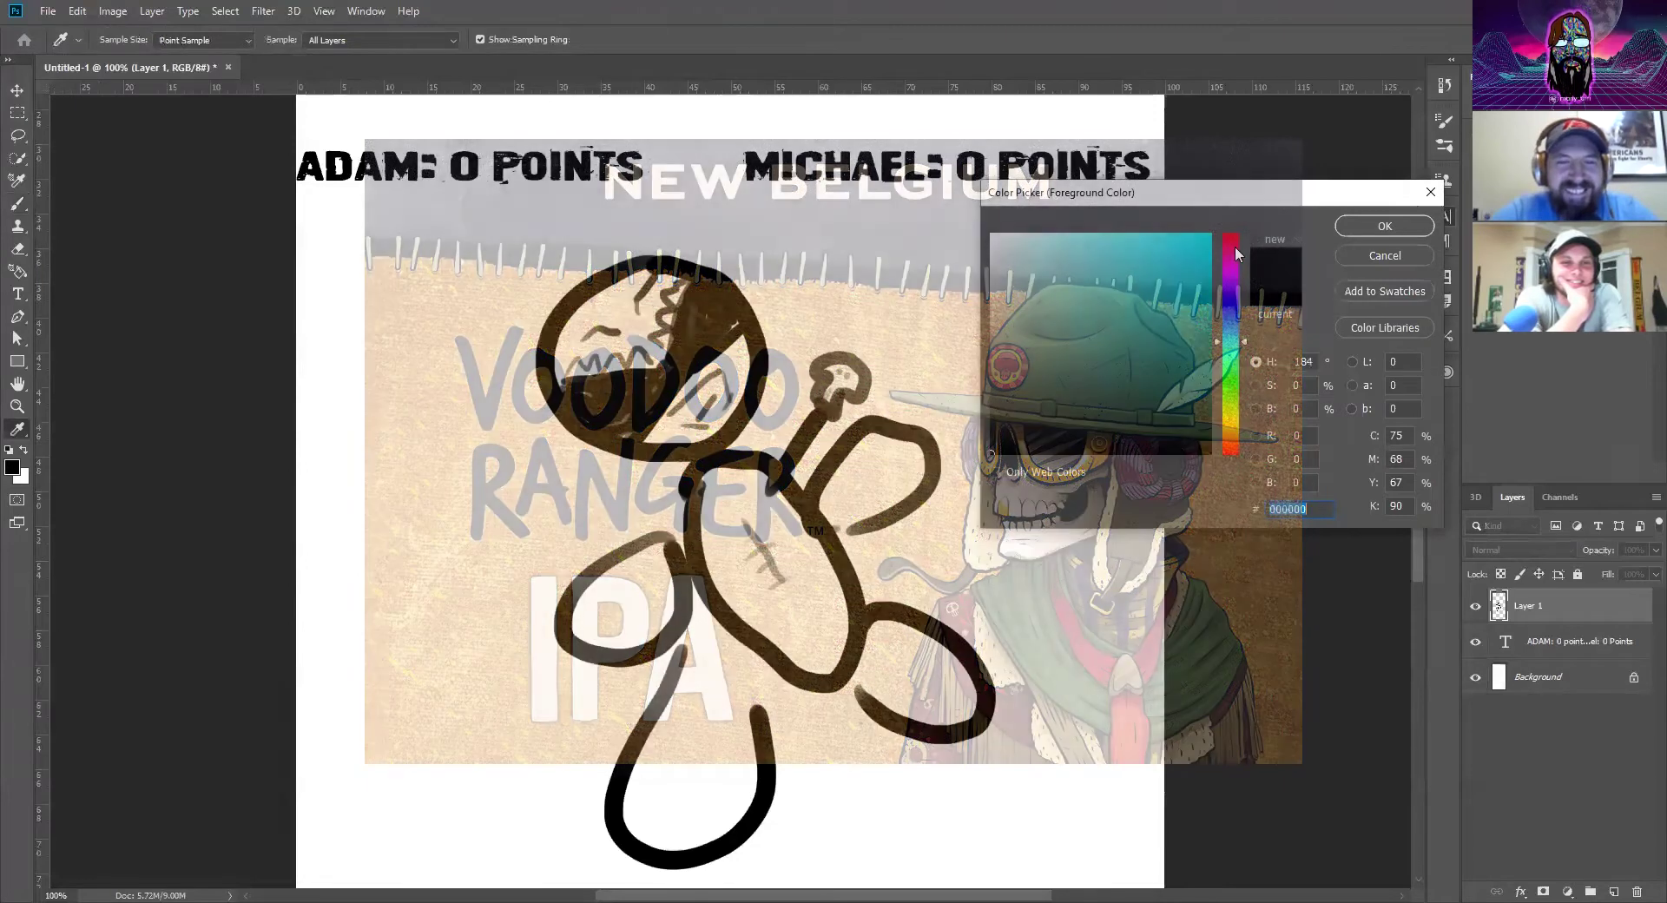
left_click(1354, 228)
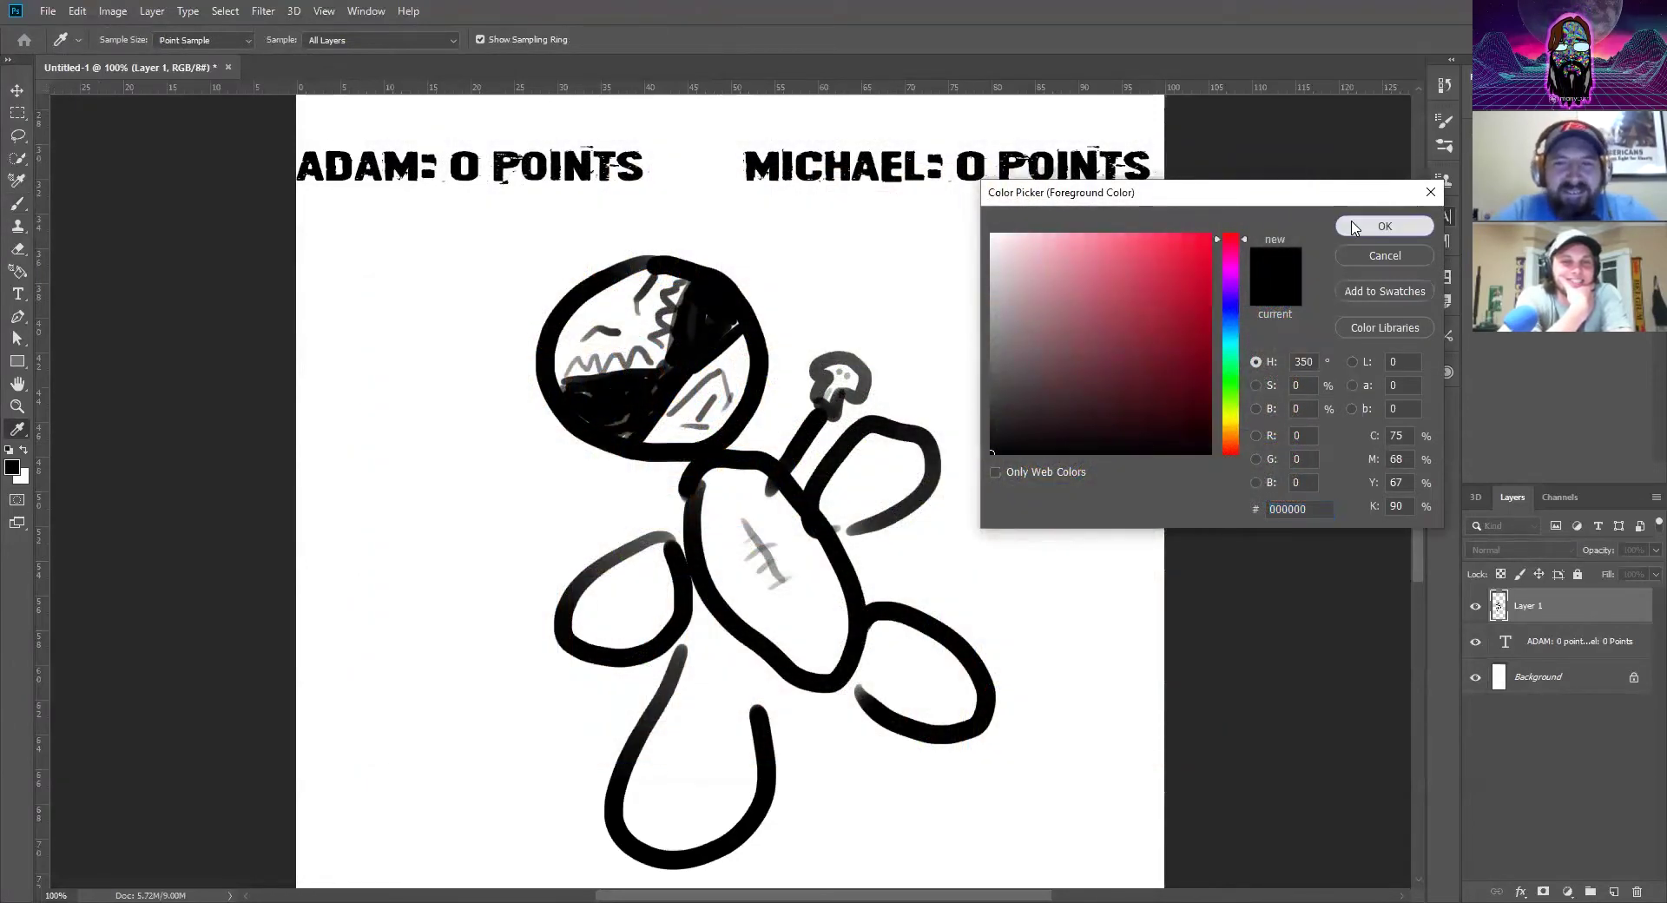
key("b")
mouse_move(667, 317)
left_mouse_down()
mouse_move(618, 352)
mouse_move(635, 305)
left_mouse_up()
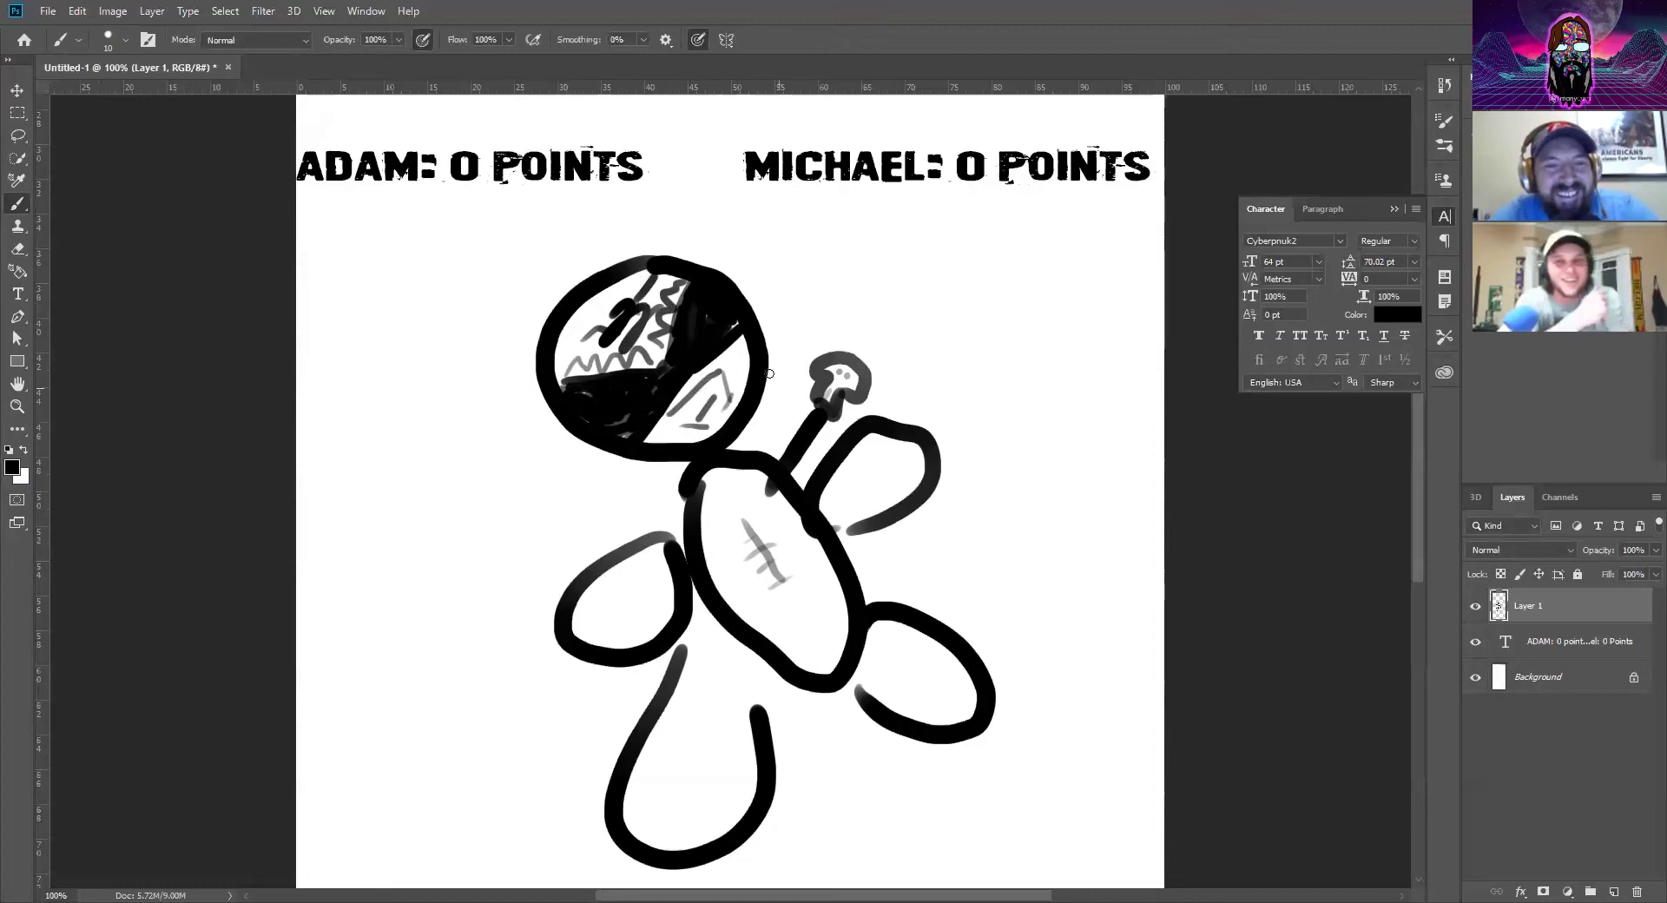
Set the first player's score to 1 in the heading text and make Layer 1 active again
key("t")
double_click(464, 170)
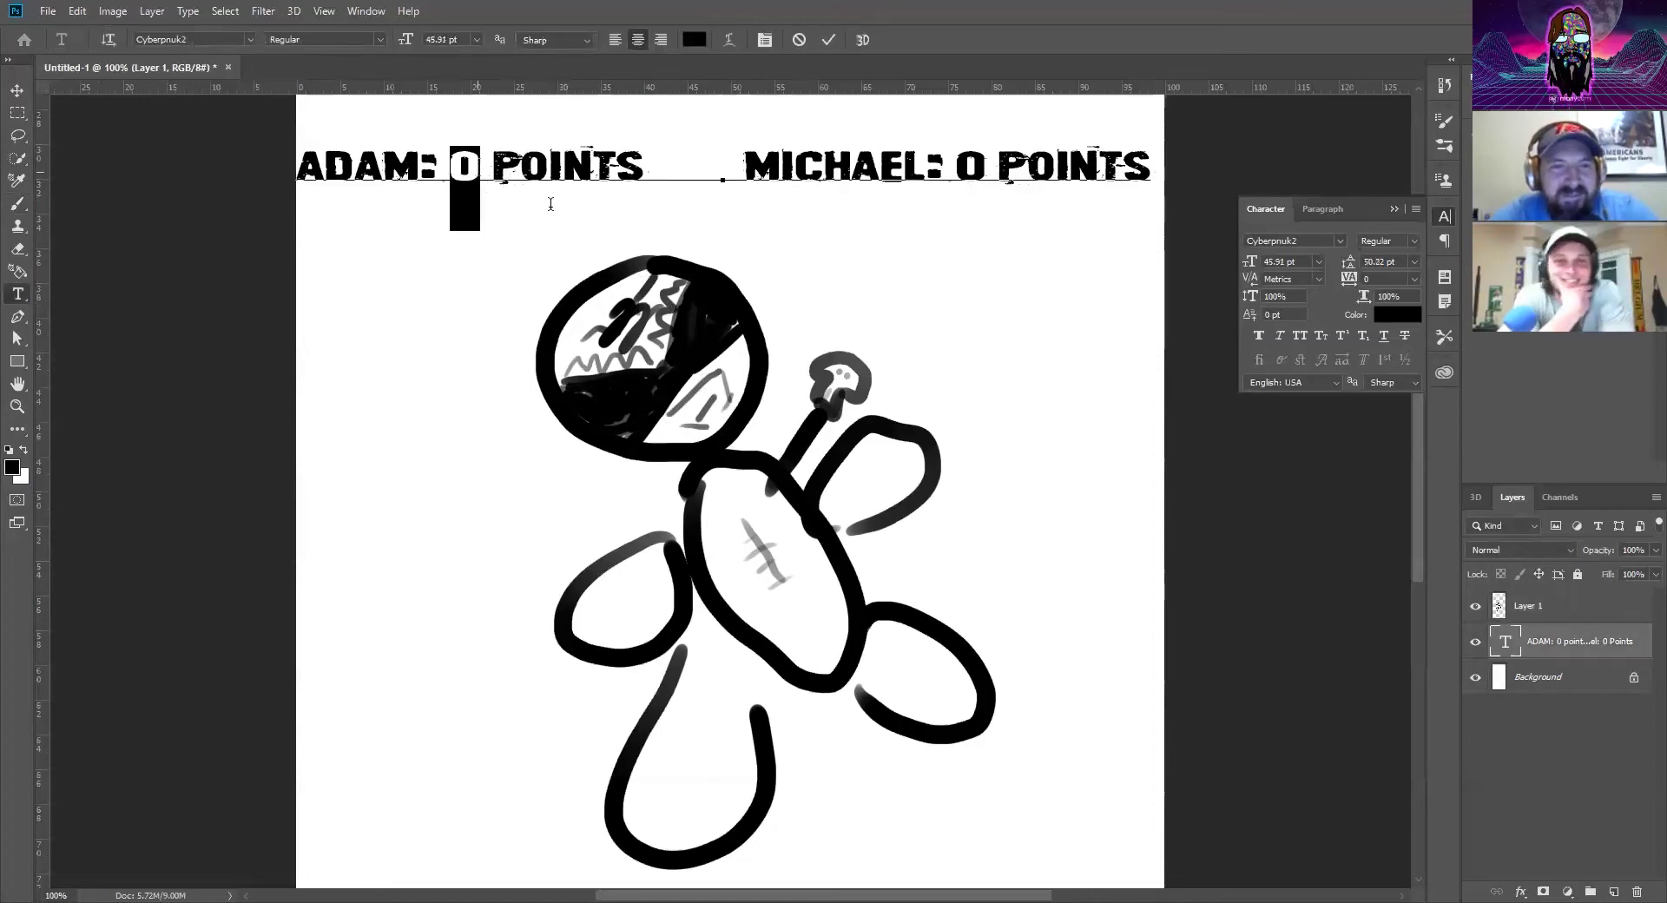
type("1")
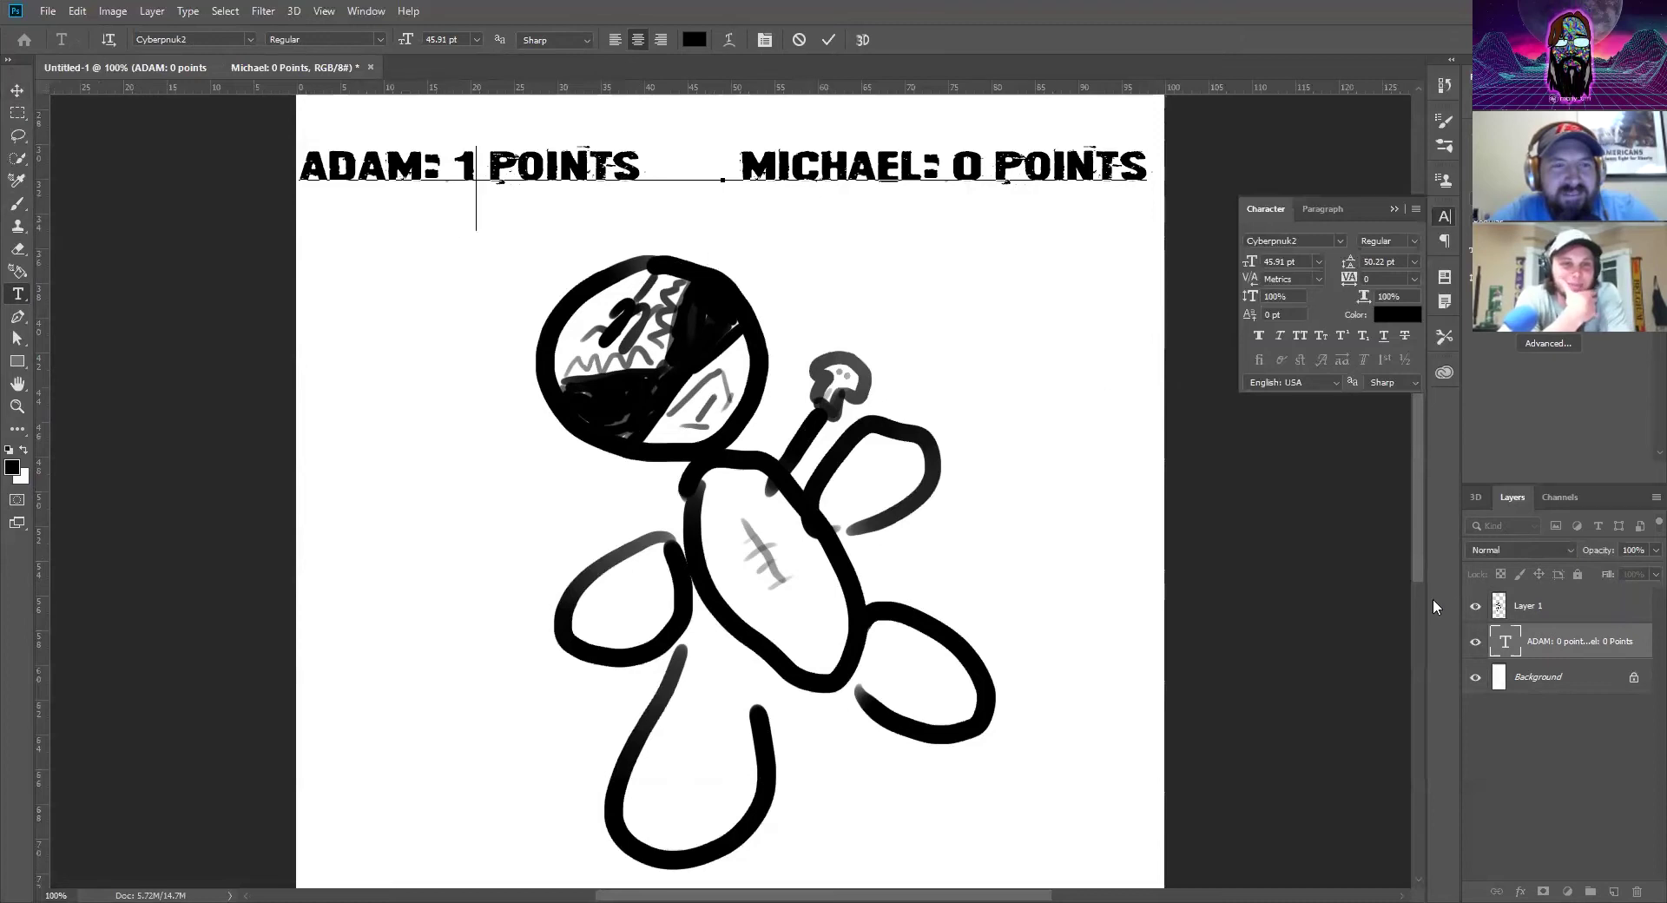
left_click(1563, 608)
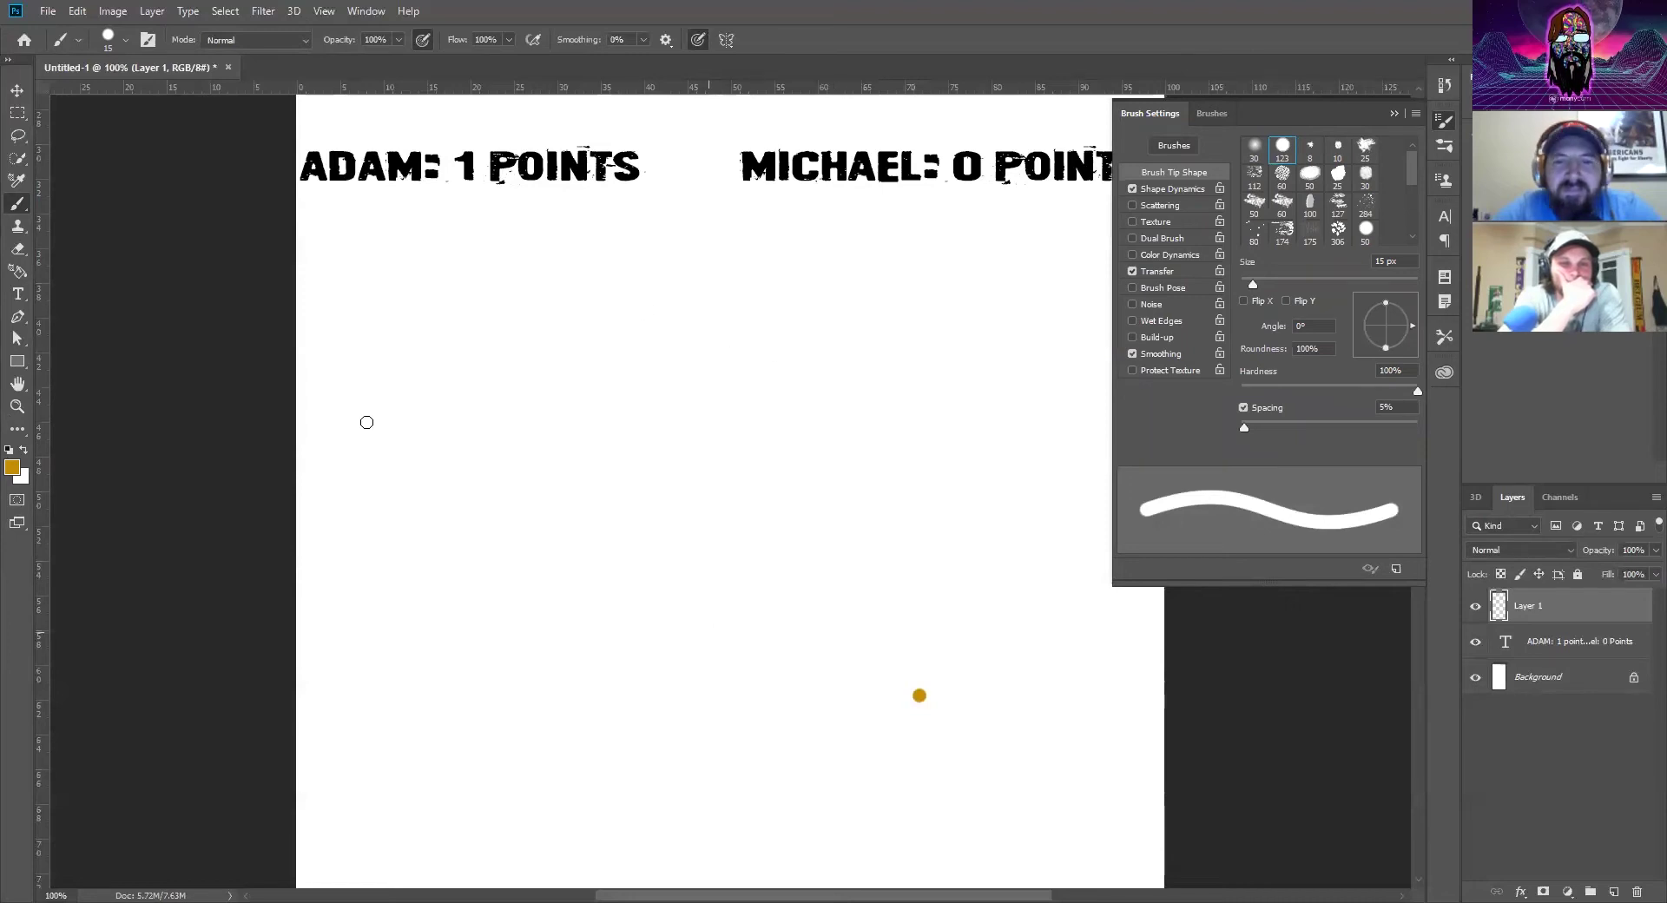
Paint a golden-brown wheat-like sprig with a curved stem and leaves on both sides using a 15 px brush
mouse_move(916, 695)
left_mouse_down()
mouse_move(913, 549)
mouse_move(851, 447)
left_mouse_up()
mouse_move(903, 523)
left_mouse_down()
mouse_move(830, 520)
mouse_move(891, 512)
mouse_move(858, 502)
mouse_move(903, 551)
mouse_move(857, 564)
mouse_move(892, 573)
mouse_move(907, 556)
mouse_move(850, 566)
mouse_move(913, 583)
mouse_move(856, 593)
mouse_move(917, 587)
mouse_move(893, 596)
mouse_move(915, 613)
mouse_move(872, 632)
mouse_move(916, 609)
left_mouse_up()
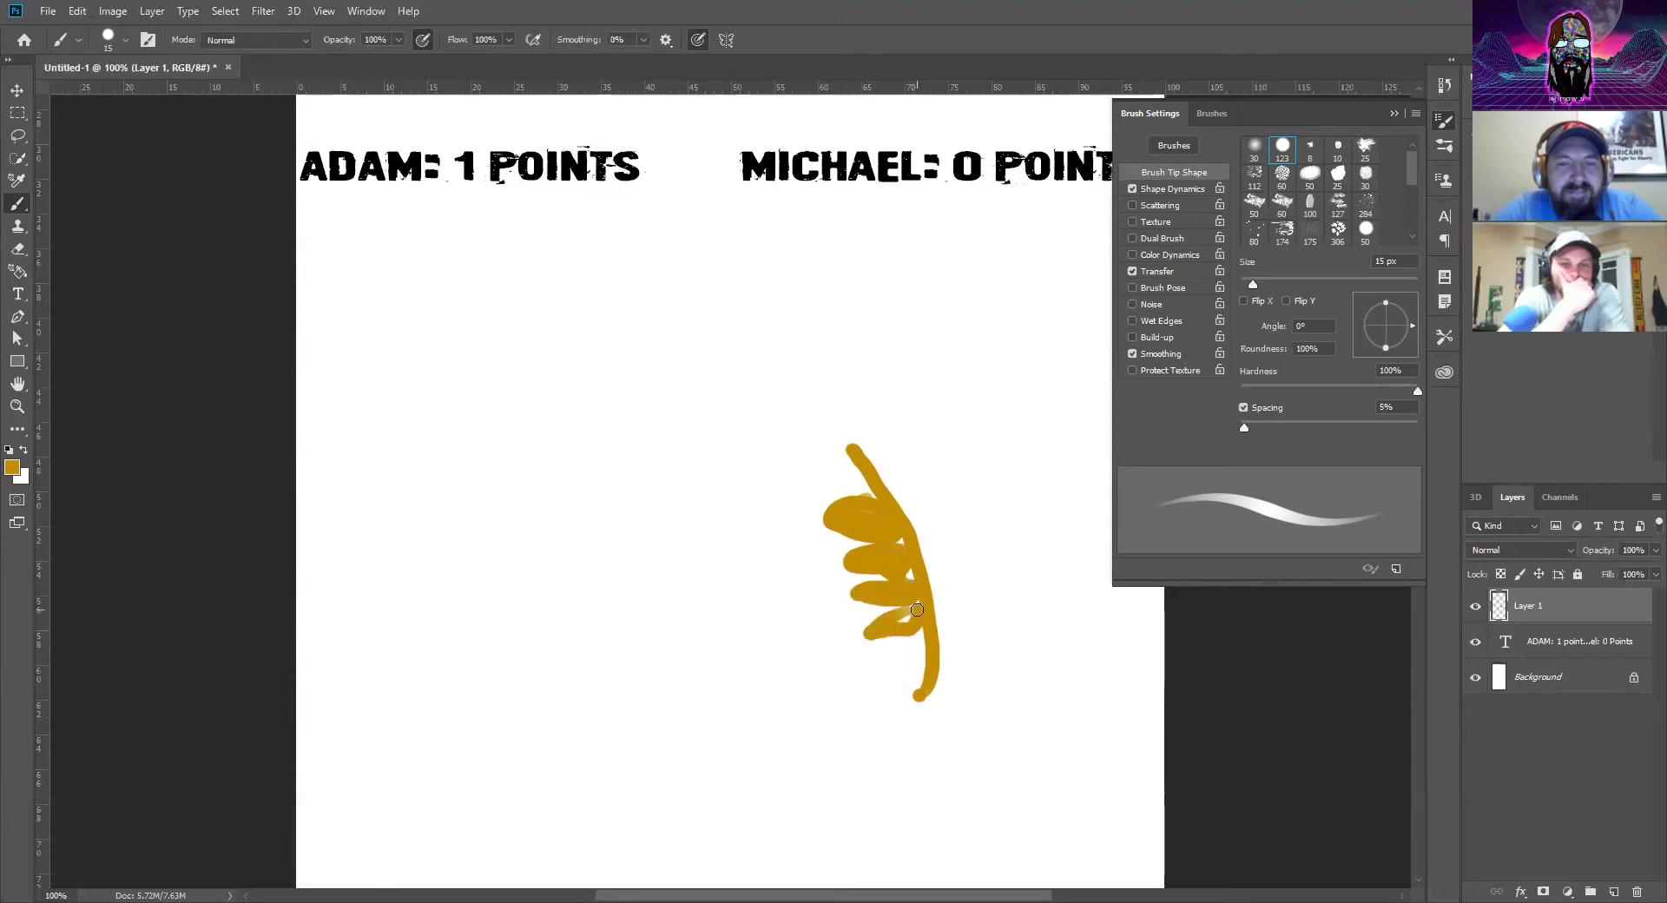
mouse_move(875, 474)
left_mouse_down()
mouse_move(816, 467)
mouse_move(851, 469)
mouse_move(867, 493)
mouse_move(850, 481)
mouse_move(912, 427)
mouse_move(898, 476)
mouse_move(875, 467)
mouse_move(898, 455)
mouse_move(896, 483)
mouse_move(934, 459)
mouse_move(908, 512)
mouse_move(920, 487)
mouse_move(929, 538)
left_mouse_up()
mouse_move(936, 605)
left_mouse_down()
mouse_move(955, 552)
mouse_move(931, 618)
mouse_move(986, 593)
mouse_move(933, 623)
mouse_move(963, 606)
left_mouse_up()
mouse_move(856, 453)
left_mouse_down()
mouse_move(816, 401)
mouse_move(854, 450)
mouse_move(833, 431)
left_mouse_up()
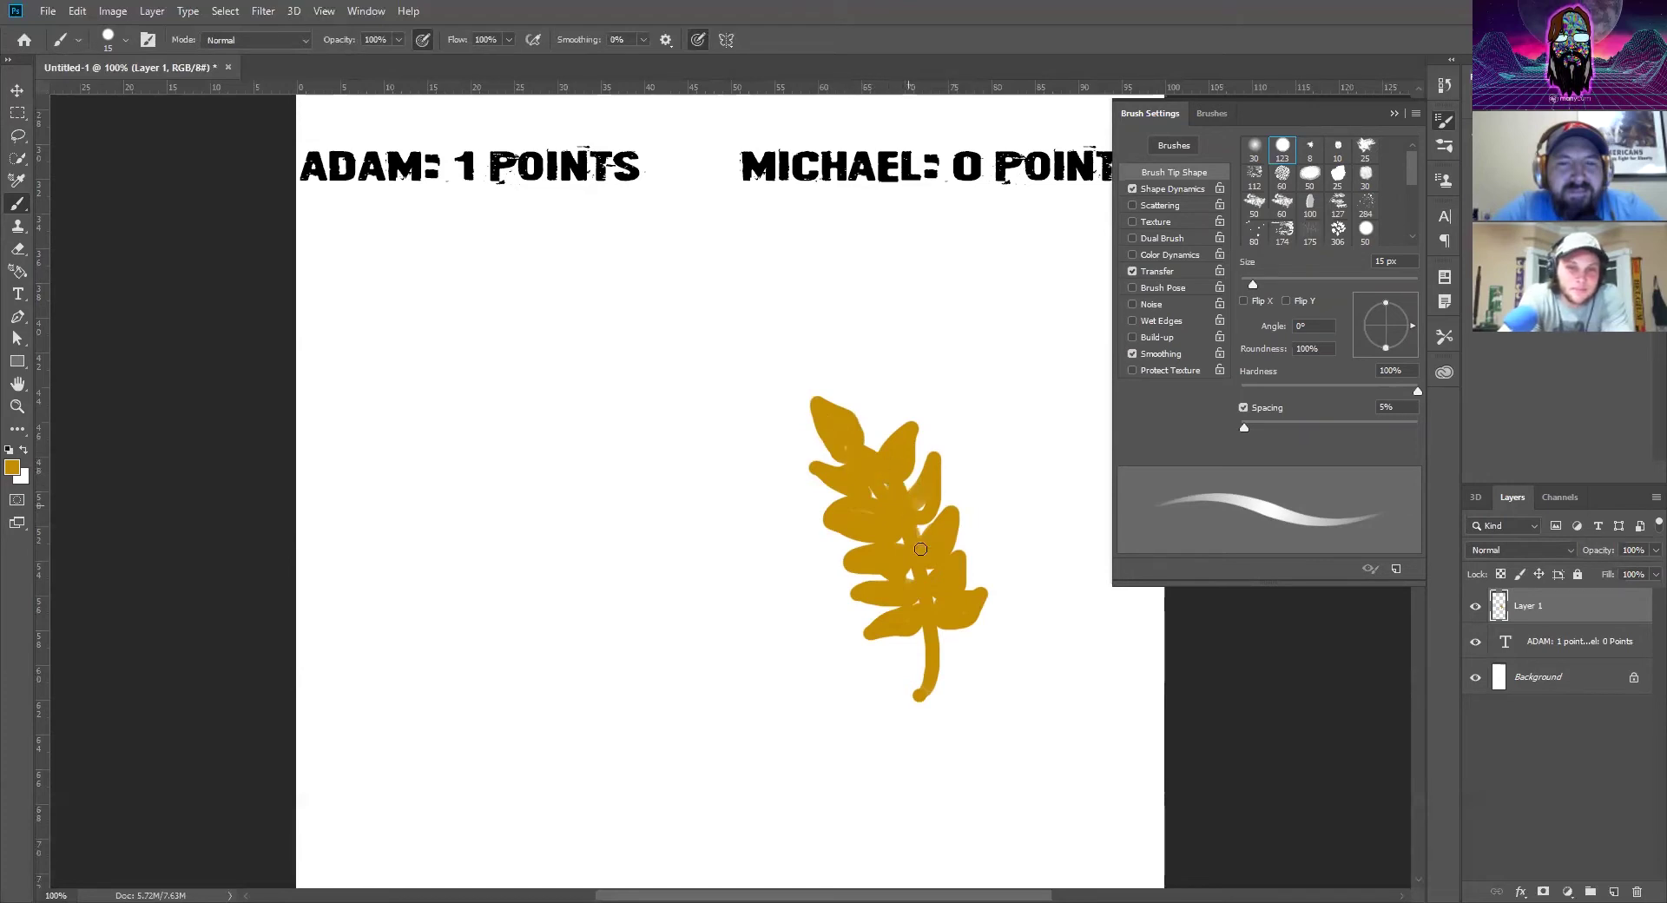
mouse_move(924, 545)
left_mouse_down()
mouse_move(939, 651)
mouse_move(920, 705)
mouse_move(938, 627)
left_mouse_up()
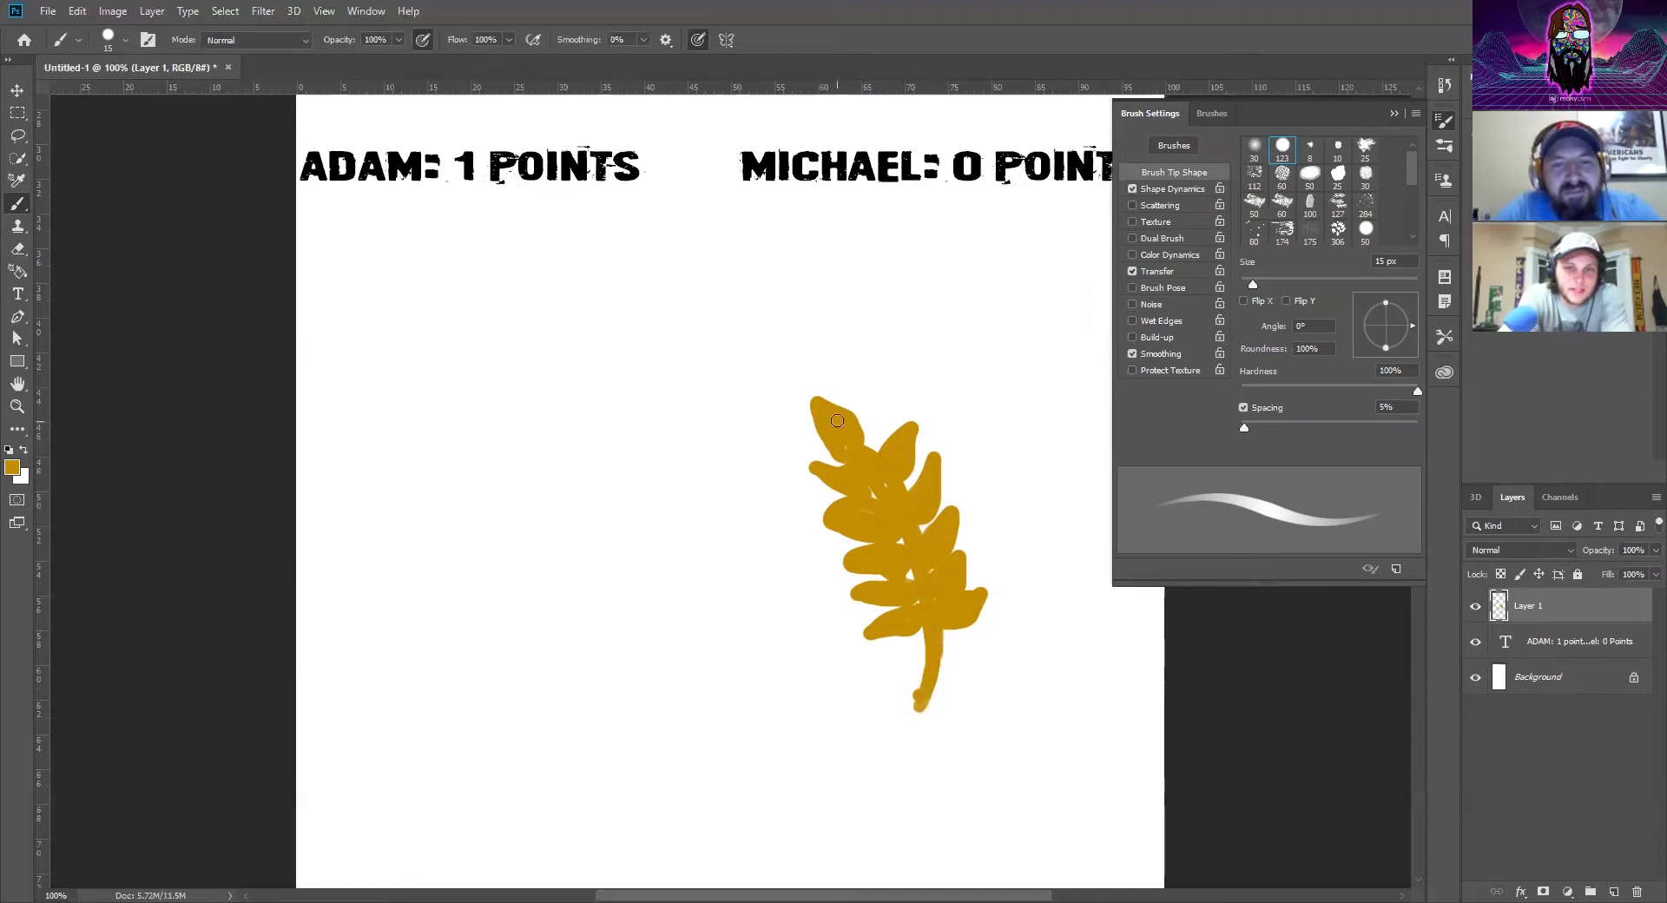
Change the foreground colour to red, hex cf0e25, and paint two filled round cherries beside the golden sprig
left_click(12, 469)
left_click(1230, 238)
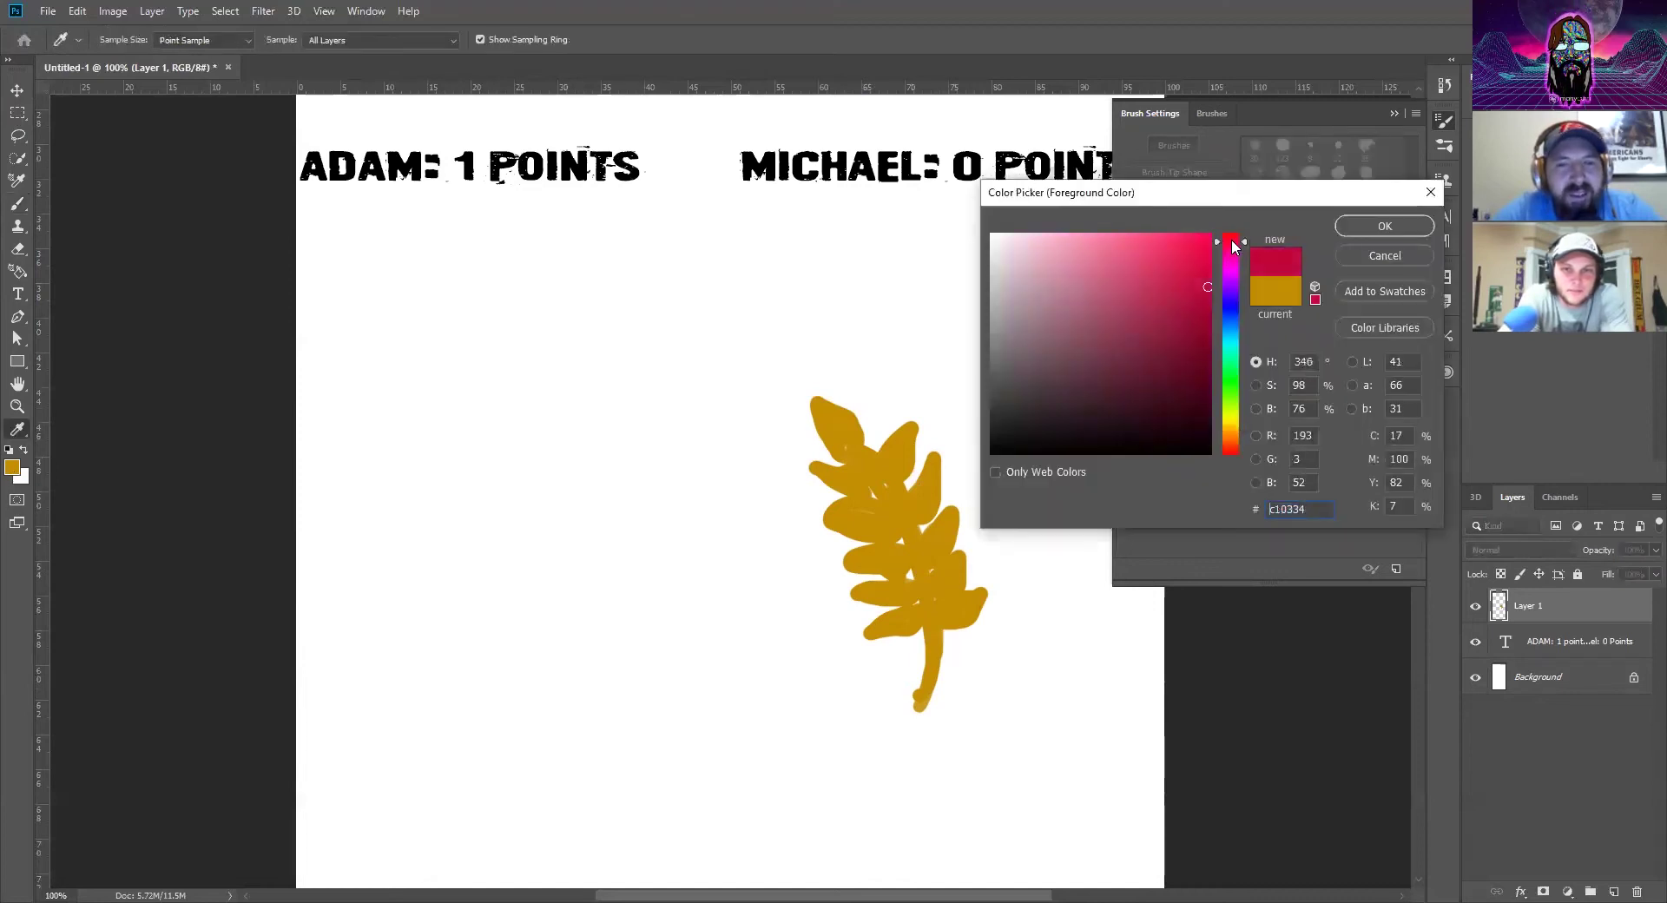
left_click(1196, 274)
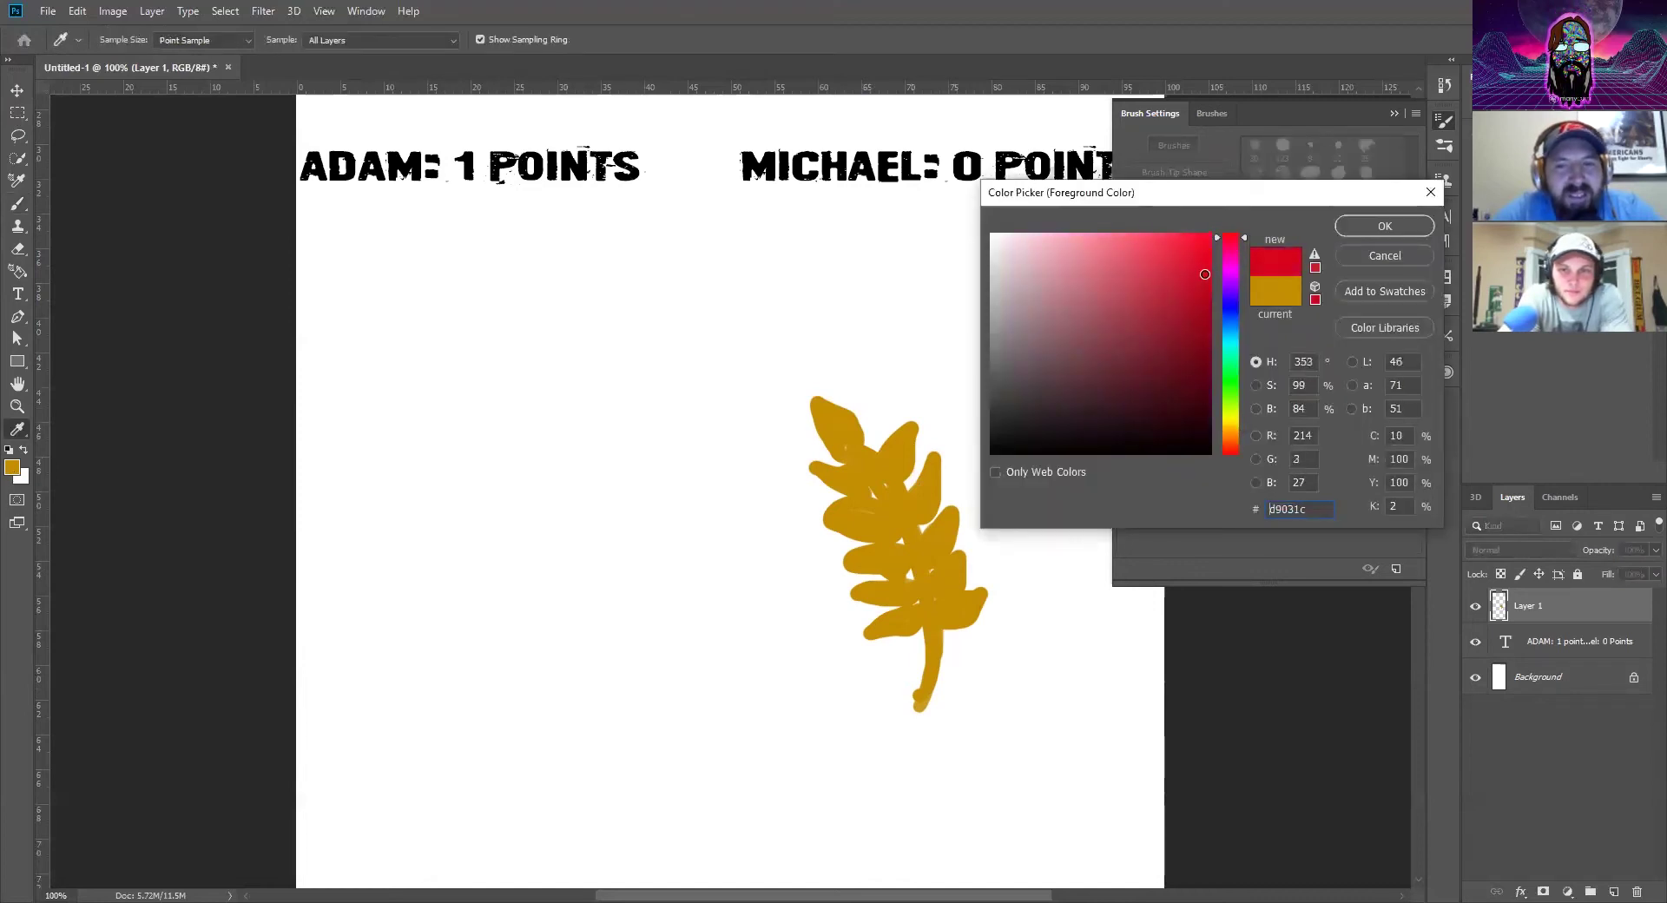
left_click(1383, 227)
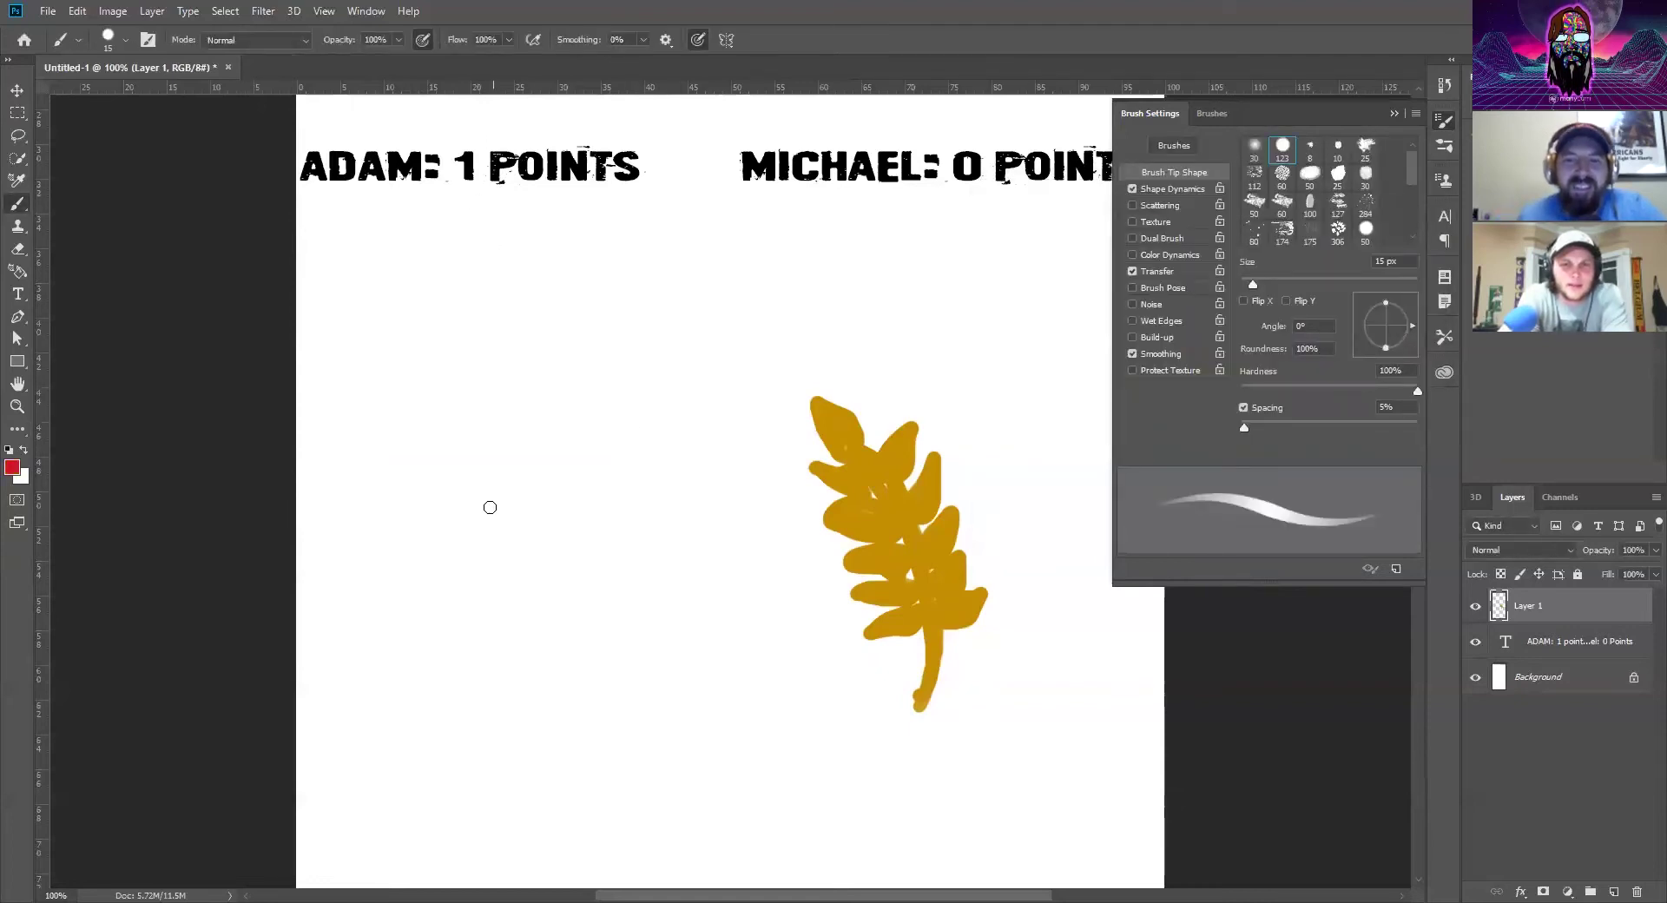
mouse_move(408, 548)
left_mouse_down()
mouse_move(389, 577)
mouse_move(446, 547)
mouse_move(399, 523)
mouse_move(385, 562)
mouse_move(445, 535)
mouse_move(394, 561)
mouse_move(396, 527)
mouse_move(436, 553)
left_mouse_up()
mouse_move(608, 515)
left_mouse_down()
mouse_move(562, 573)
mouse_move(637, 540)
left_mouse_up()
mouse_move(623, 558)
left_mouse_down()
mouse_move(568, 547)
mouse_move(604, 545)
left_mouse_up()
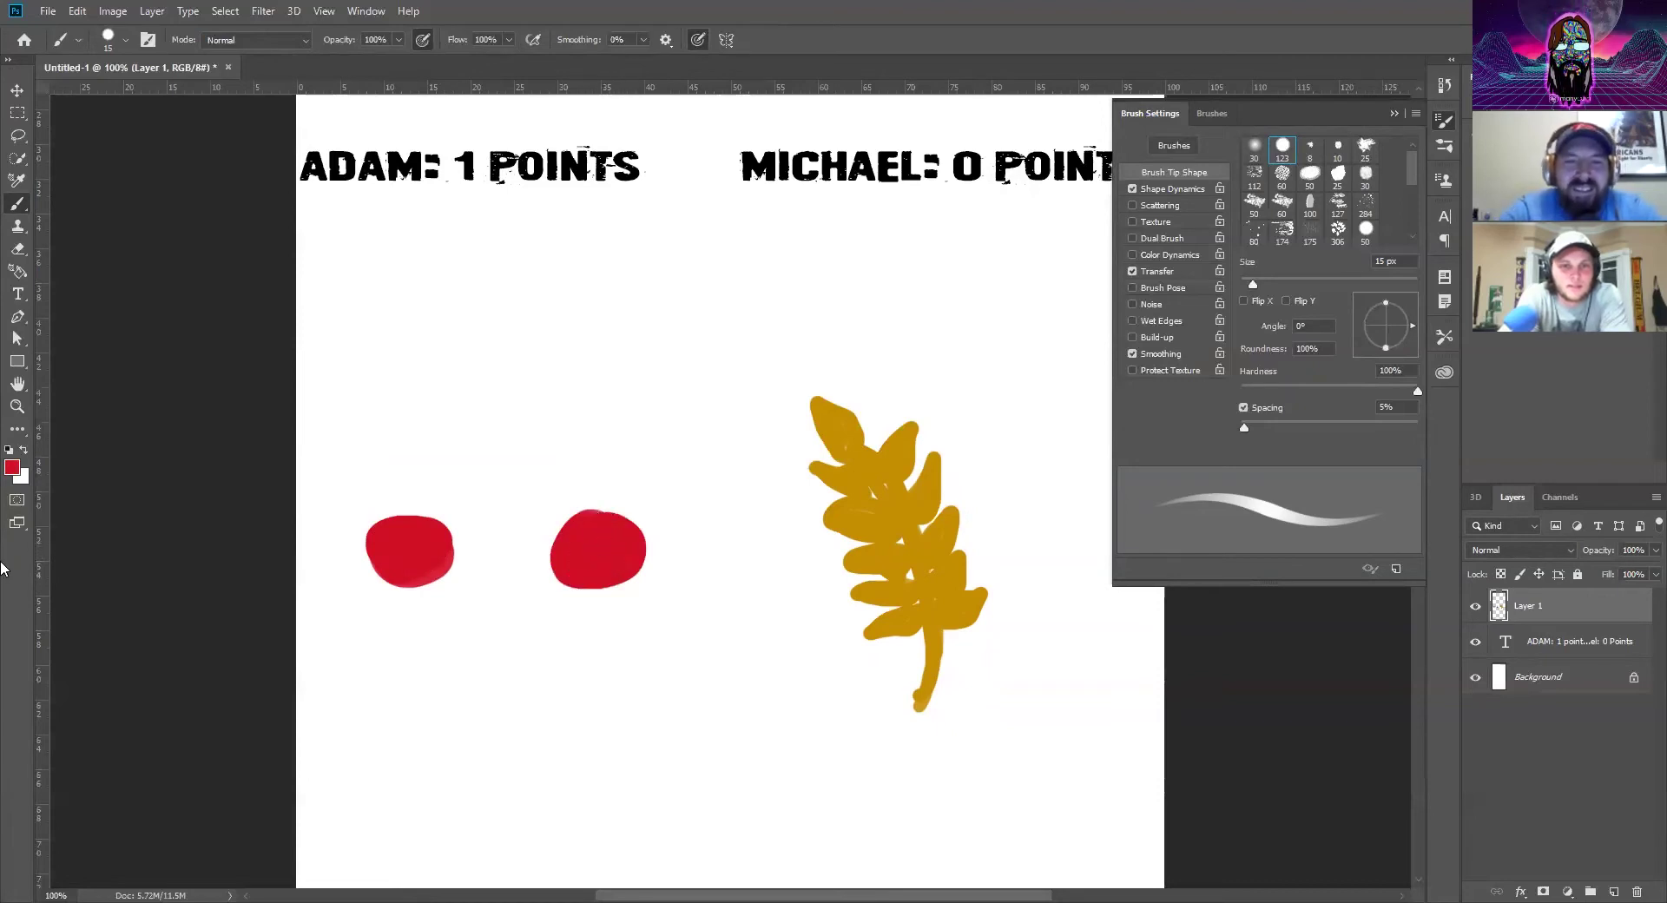
Change the foreground colour to dark green, hex 1e7304, and paint two stems joining the cherries at a point above them
left_click(13, 469)
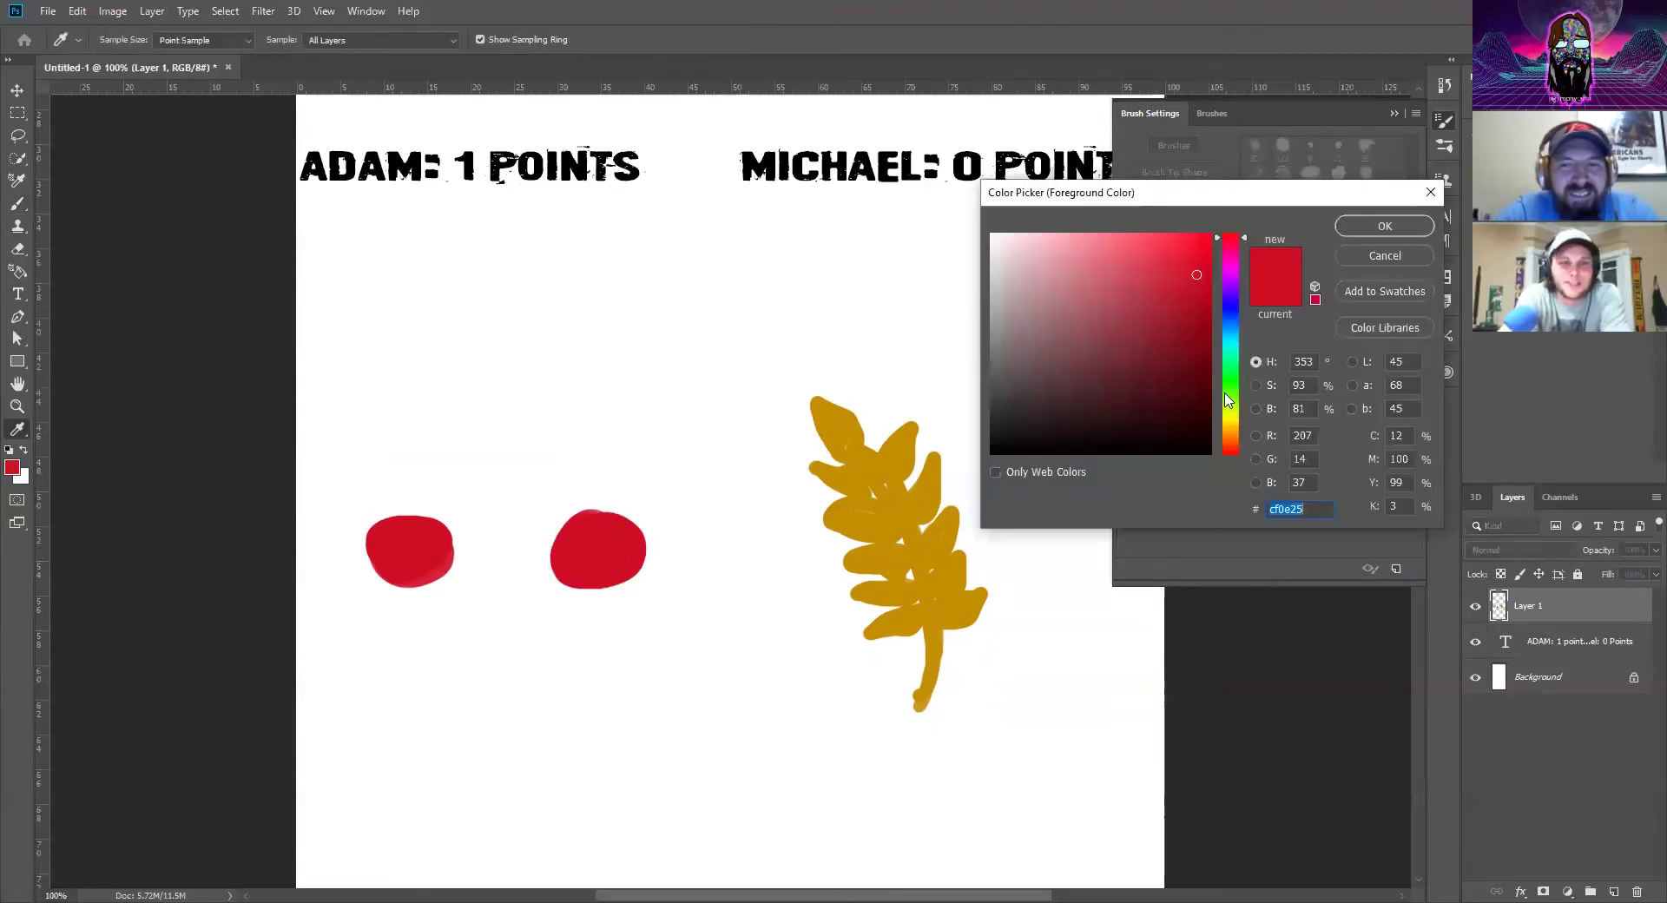
left_click(1231, 389)
left_click(1202, 354)
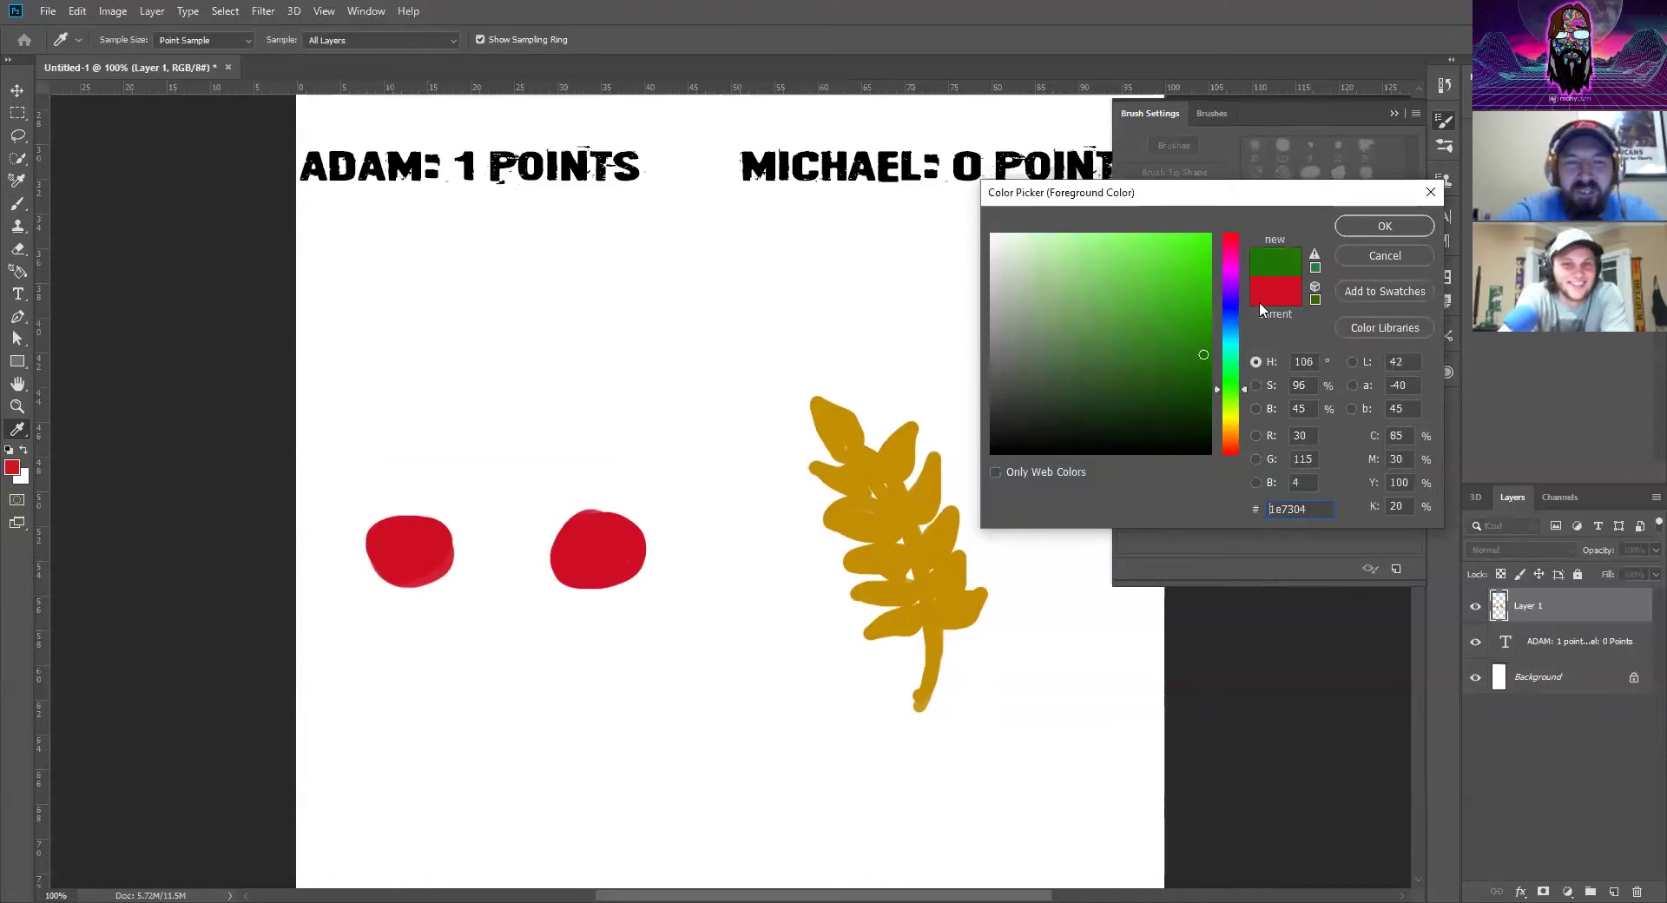
left_click(1360, 228)
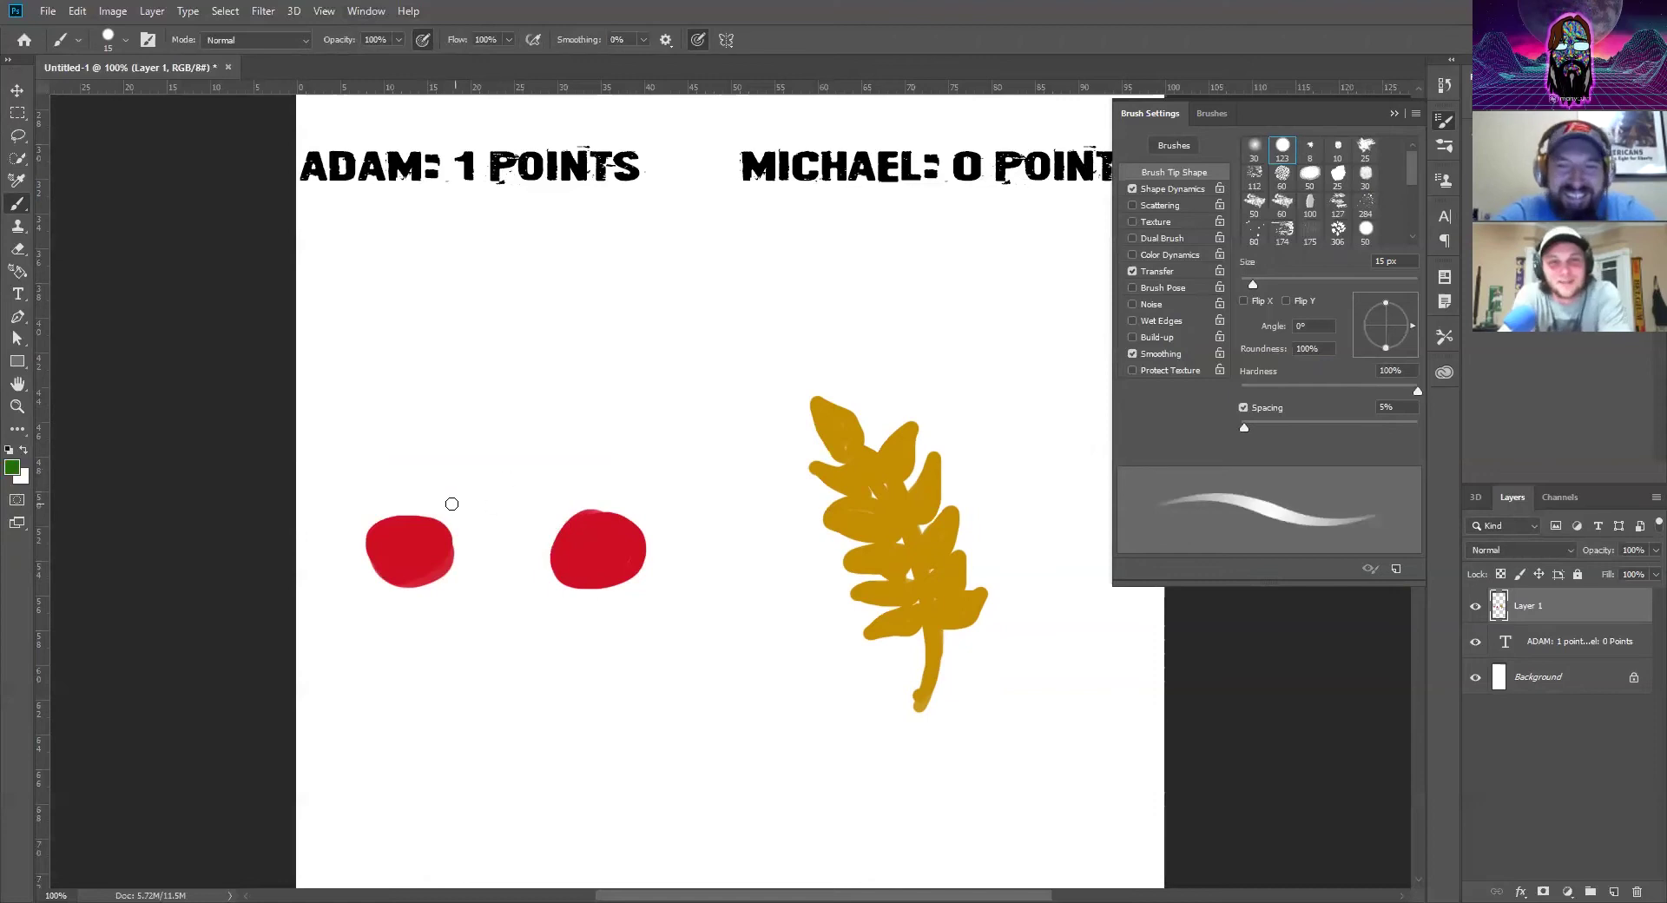
mouse_move(416, 519)
left_mouse_down()
mouse_move(451, 473)
mouse_move(486, 332)
mouse_move(580, 527)
left_mouse_up()
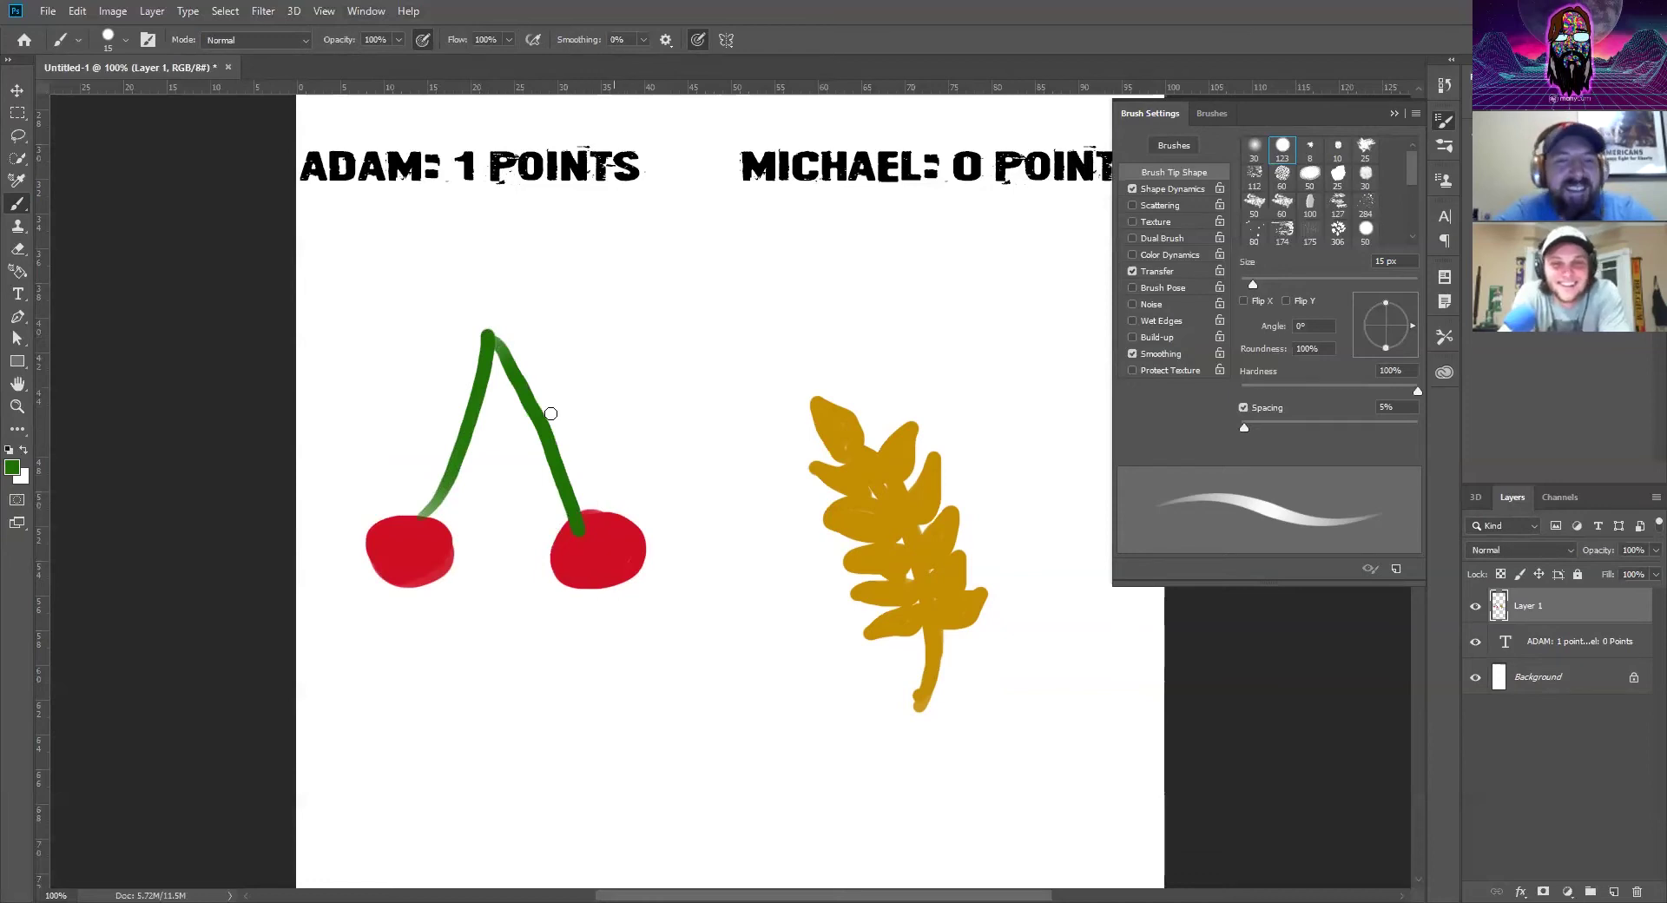
Change the foreground colour to near-black, hex 131313, and paint a plus sign between the cherries and the golden sprig
left_click(17, 475)
left_click(992, 438)
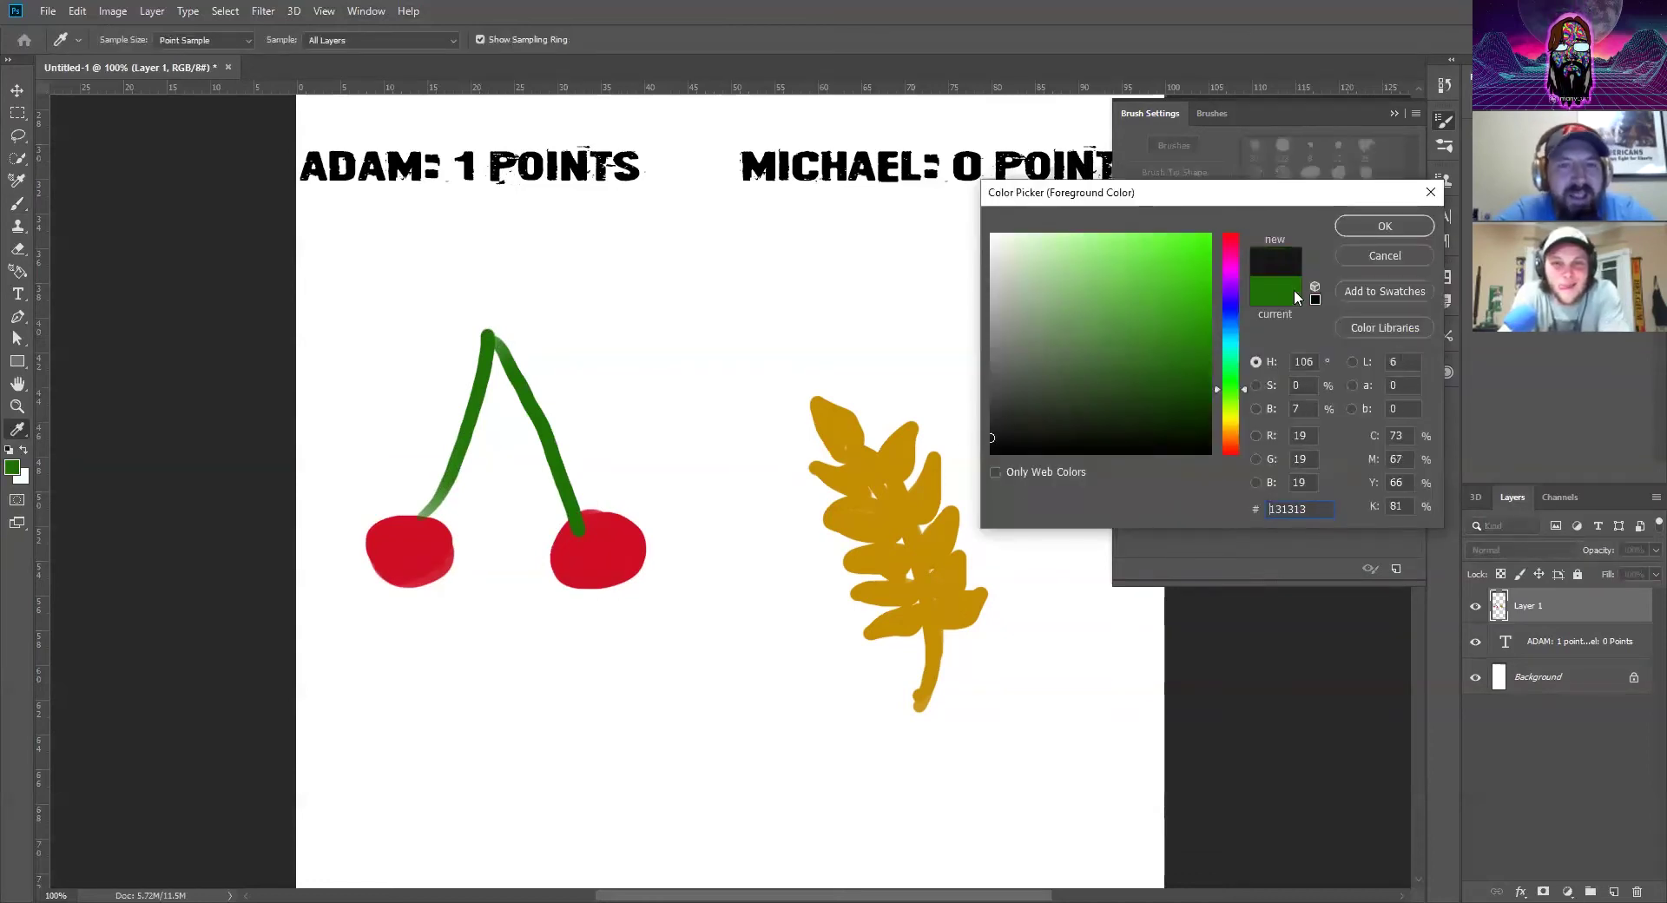
left_click(1385, 226)
key("b")
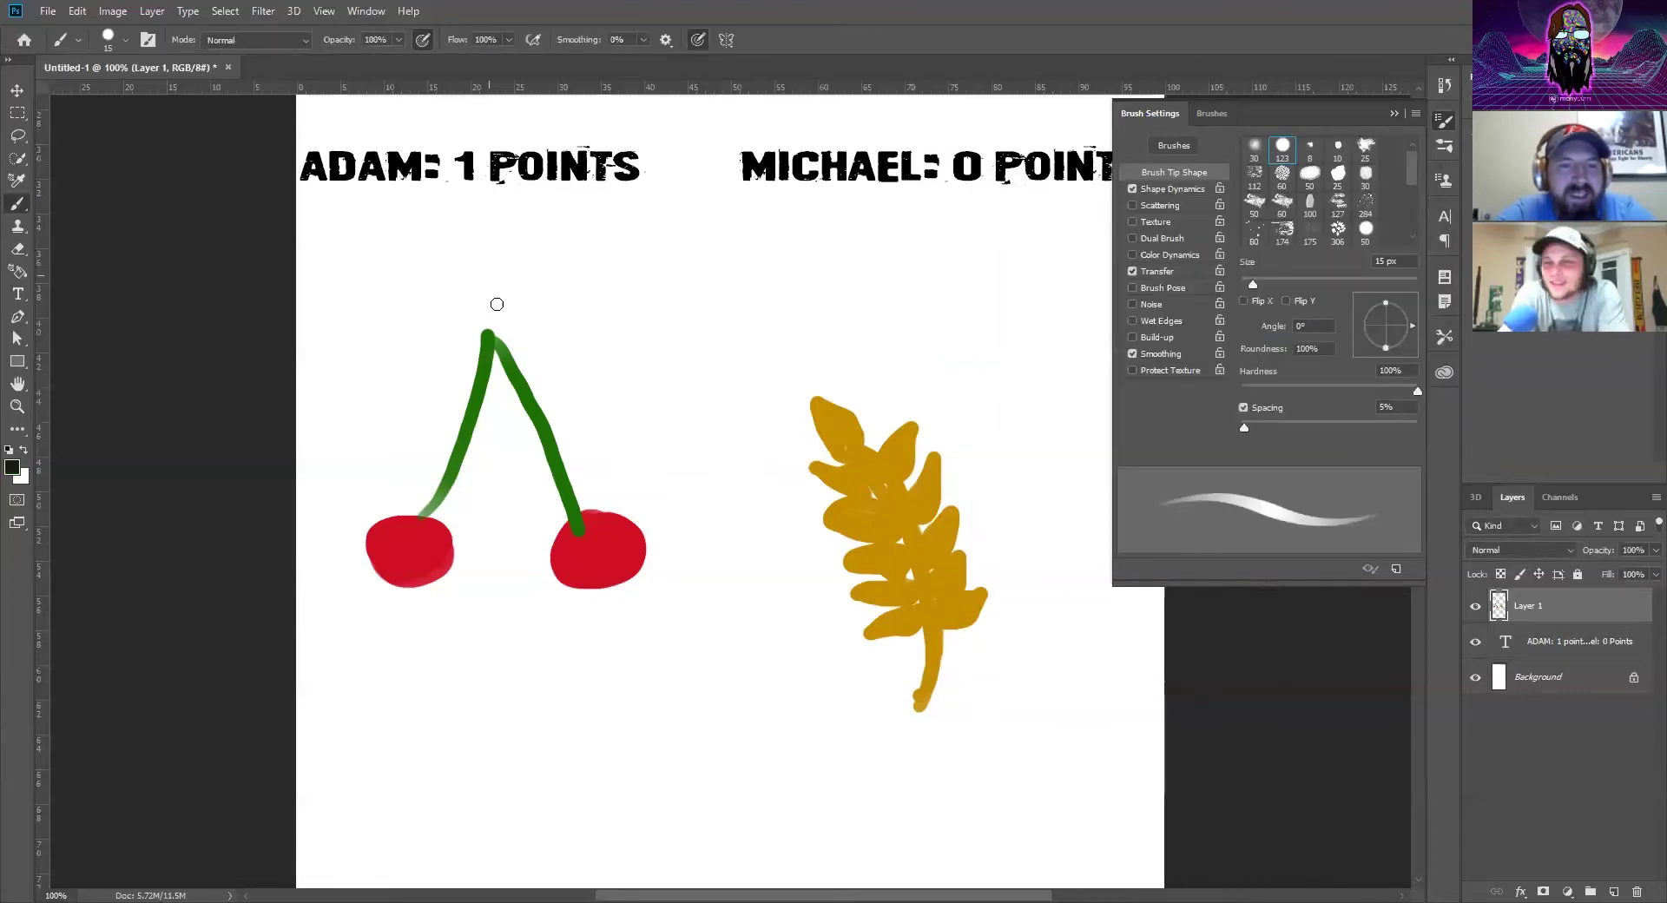
mouse_move(733, 477)
left_mouse_down()
mouse_move(736, 554)
mouse_move(756, 512)
mouse_move(777, 511)
mouse_move(685, 509)
left_mouse_up()
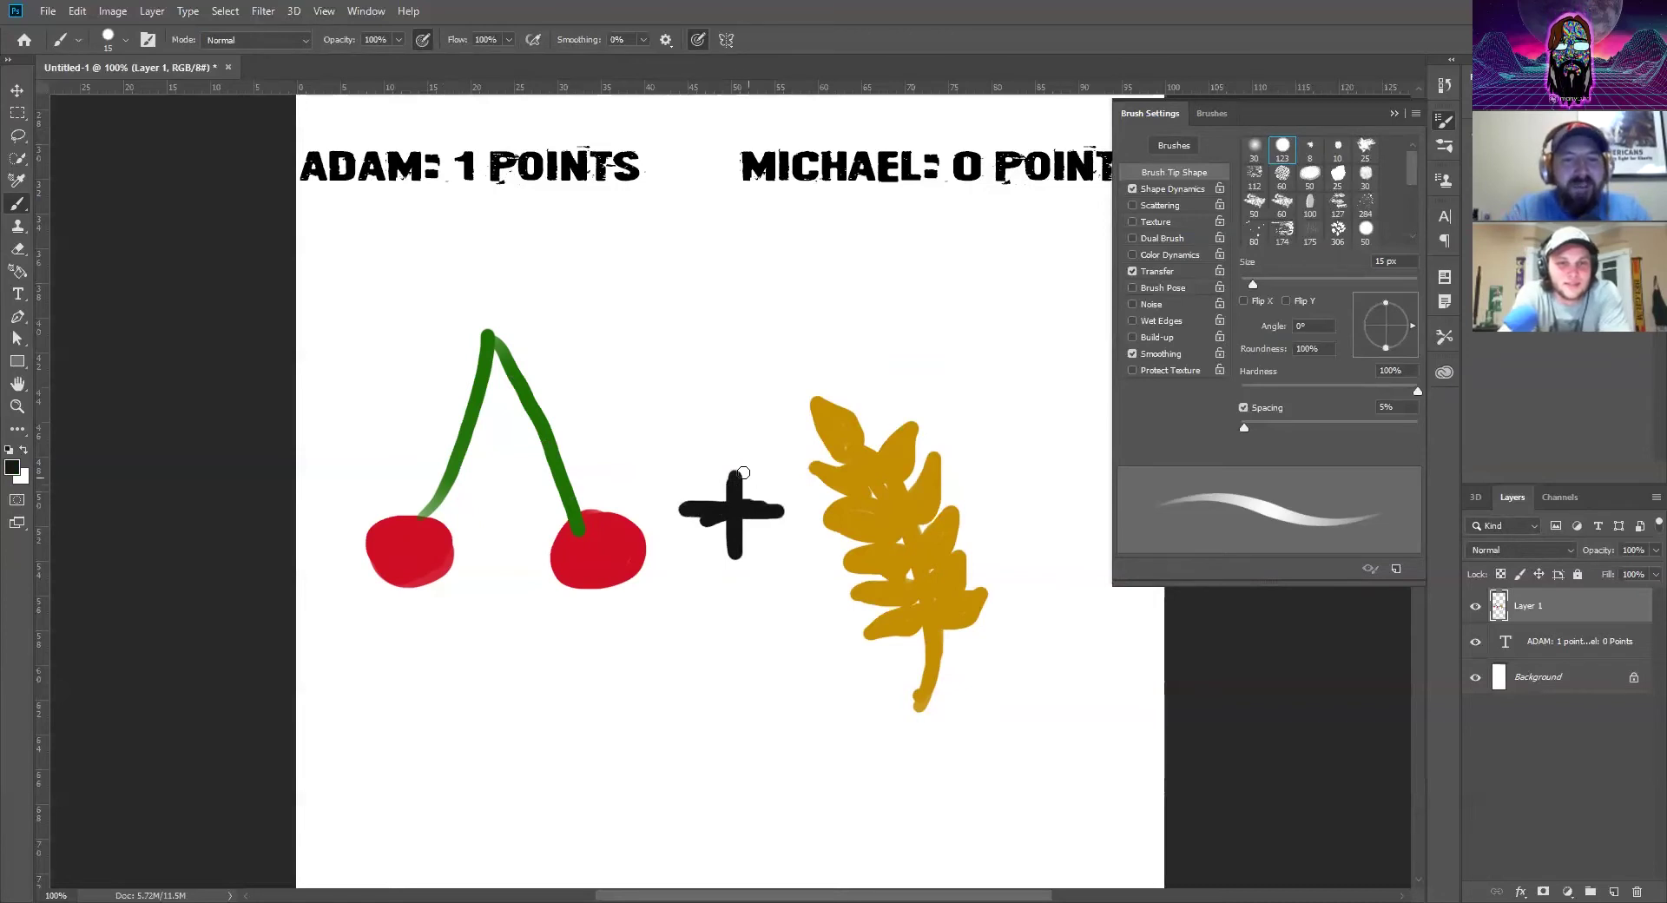
left_click_drag(734, 459, 733, 555)
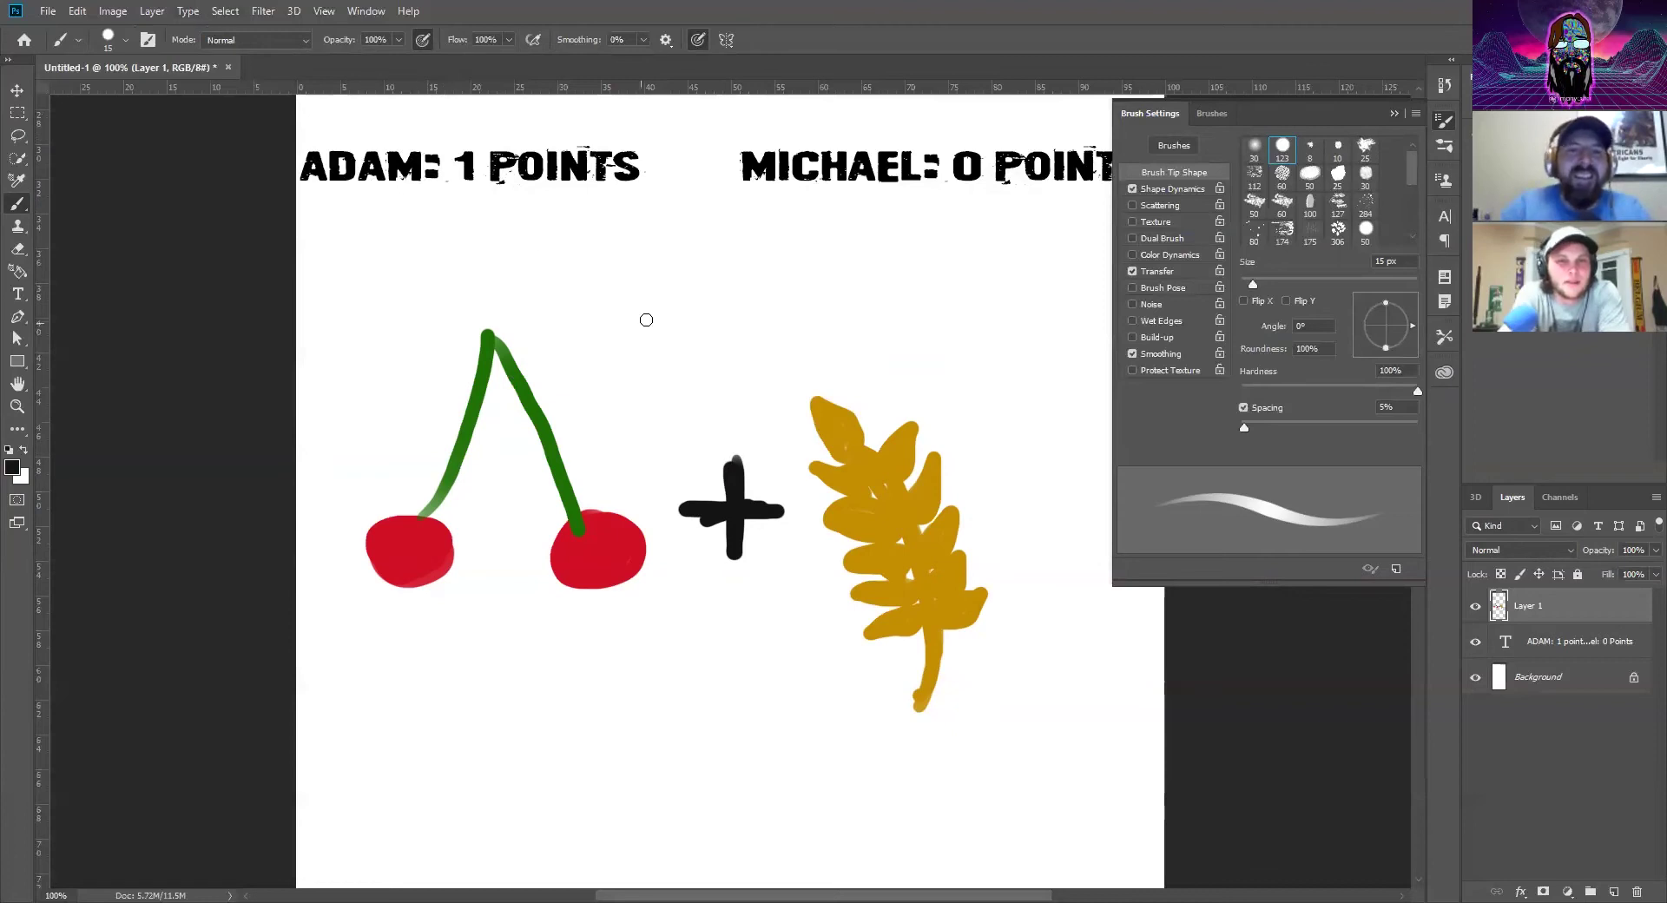
Paint a small outlined face with eyes, nose, mouth and thick black curled hair above the plus sign
mouse_move(671, 270)
left_mouse_down()
mouse_move(698, 326)
mouse_move(724, 289)
mouse_move(671, 256)
mouse_move(679, 231)
mouse_move(740, 229)
mouse_move(749, 262)
mouse_move(688, 238)
mouse_move(688, 259)
mouse_move(651, 258)
mouse_move(677, 262)
mouse_move(703, 226)
mouse_move(676, 249)
mouse_move(715, 230)
mouse_move(736, 273)
mouse_move(762, 267)
mouse_move(752, 251)
mouse_move(735, 267)
mouse_move(724, 236)
mouse_move(745, 236)
mouse_move(734, 253)
mouse_move(741, 240)
mouse_move(723, 236)
mouse_move(759, 236)
mouse_move(768, 270)
mouse_move(771, 244)
mouse_move(702, 223)
mouse_move(670, 243)
mouse_move(684, 224)
mouse_move(737, 216)
mouse_move(750, 241)
mouse_move(691, 276)
left_mouse_up()
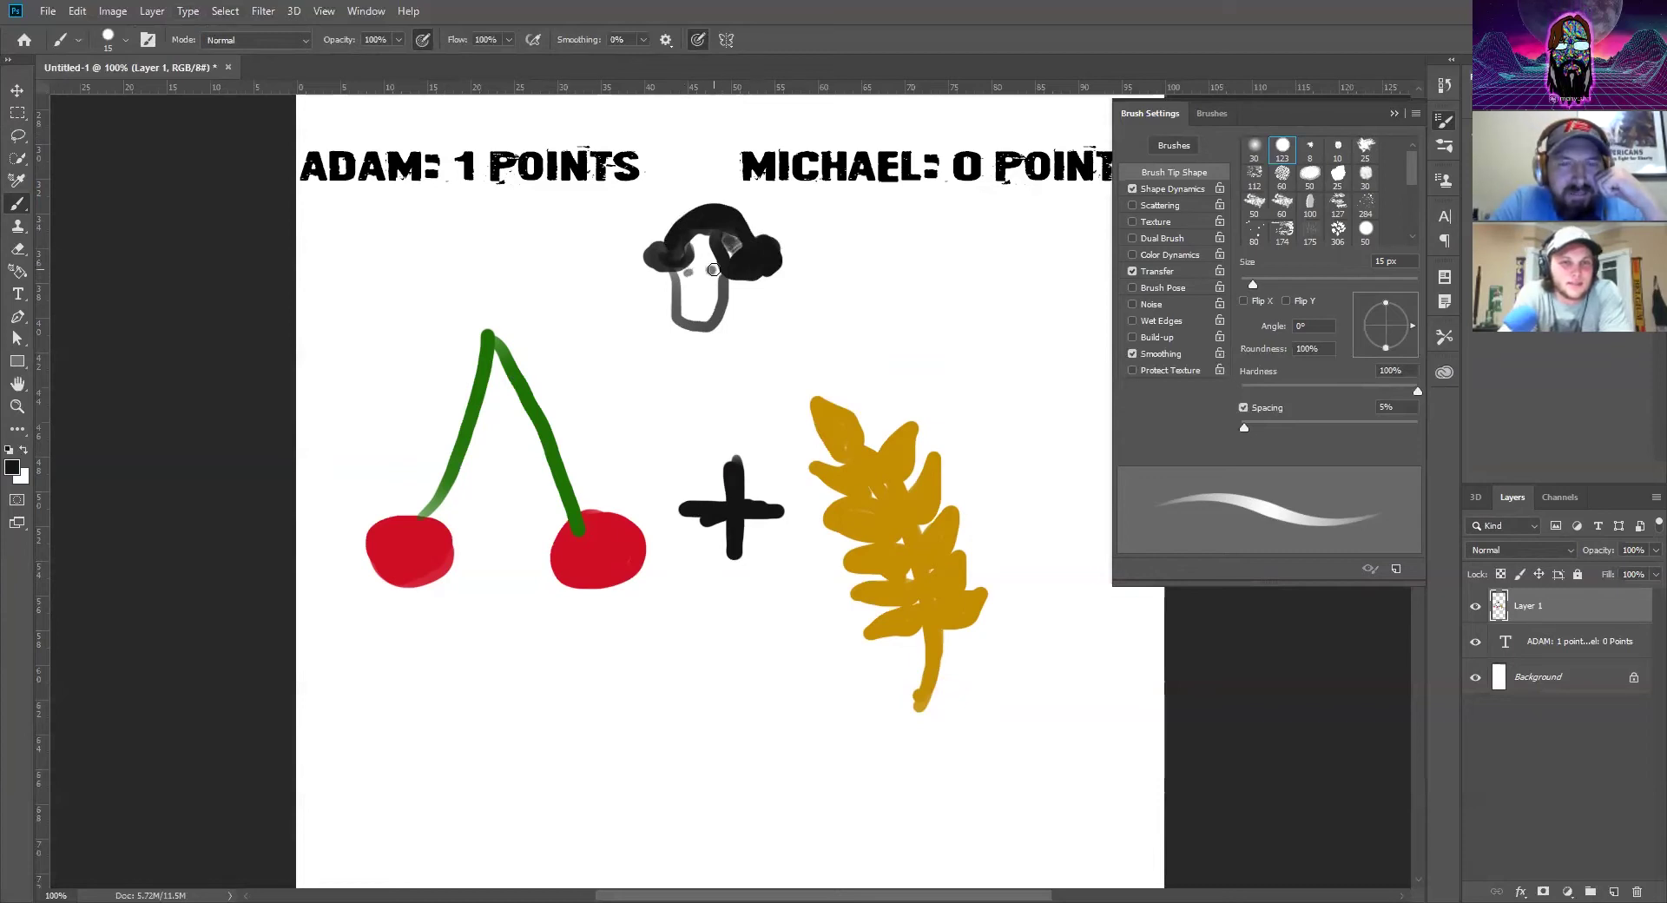
mouse_move(700, 280)
left_mouse_down()
mouse_move(748, 308)
mouse_move(750, 325)
mouse_move(748, 274)
mouse_move(768, 311)
mouse_move(784, 298)
mouse_move(774, 313)
mouse_move(752, 288)
mouse_move(762, 311)
mouse_move(778, 304)
mouse_move(705, 313)
left_mouse_up()
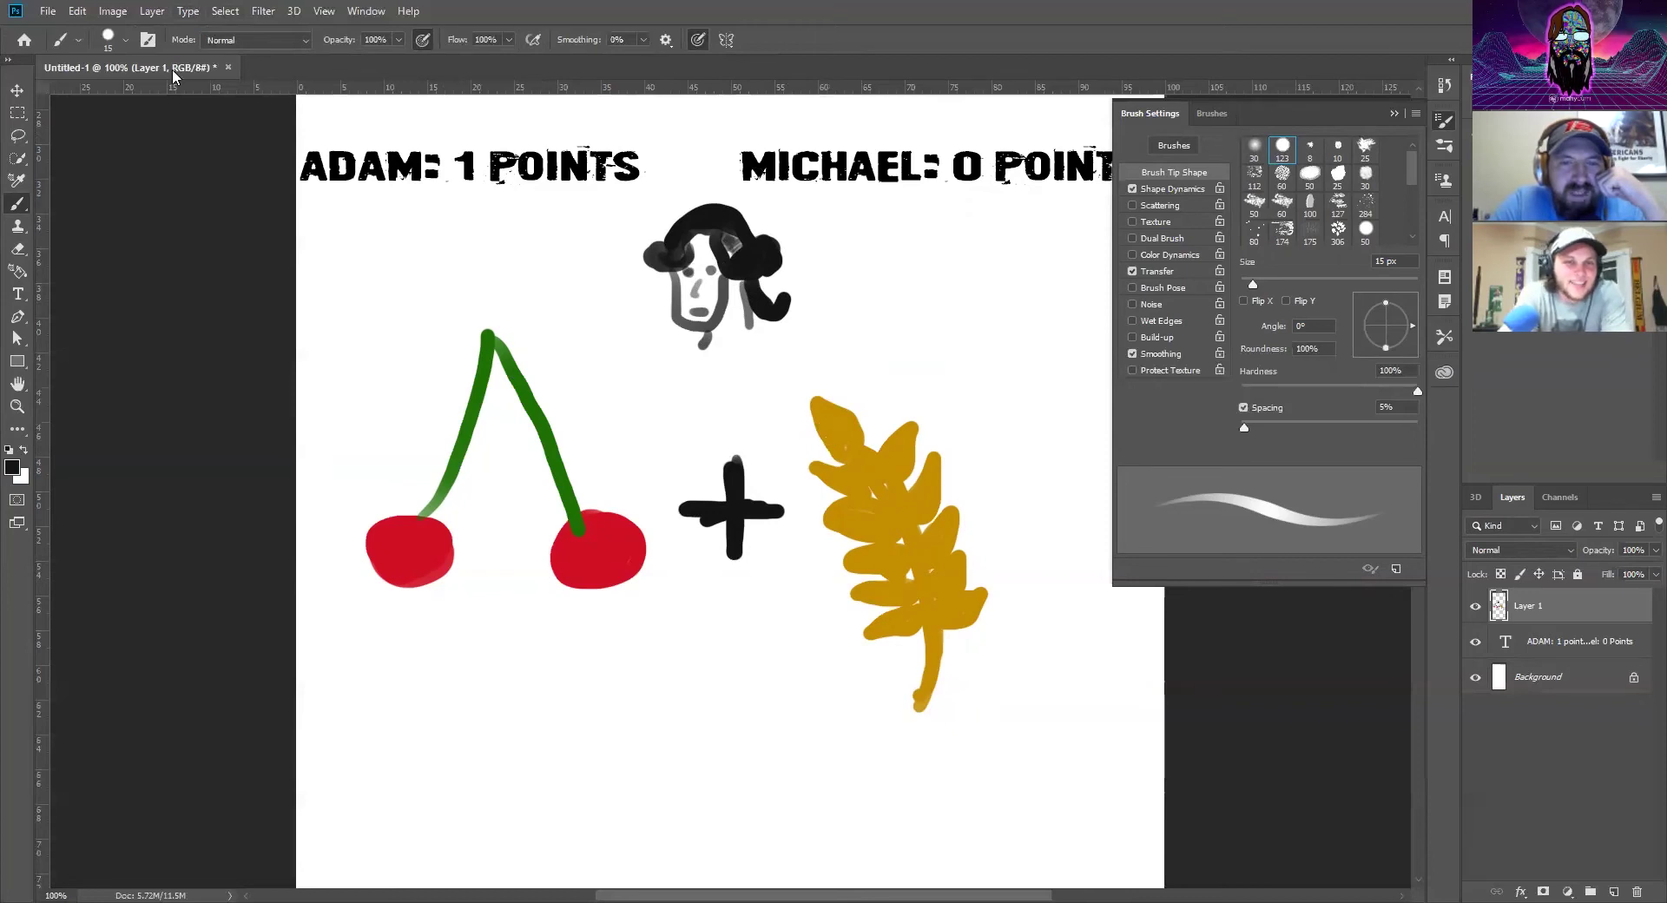
left_click(126, 40)
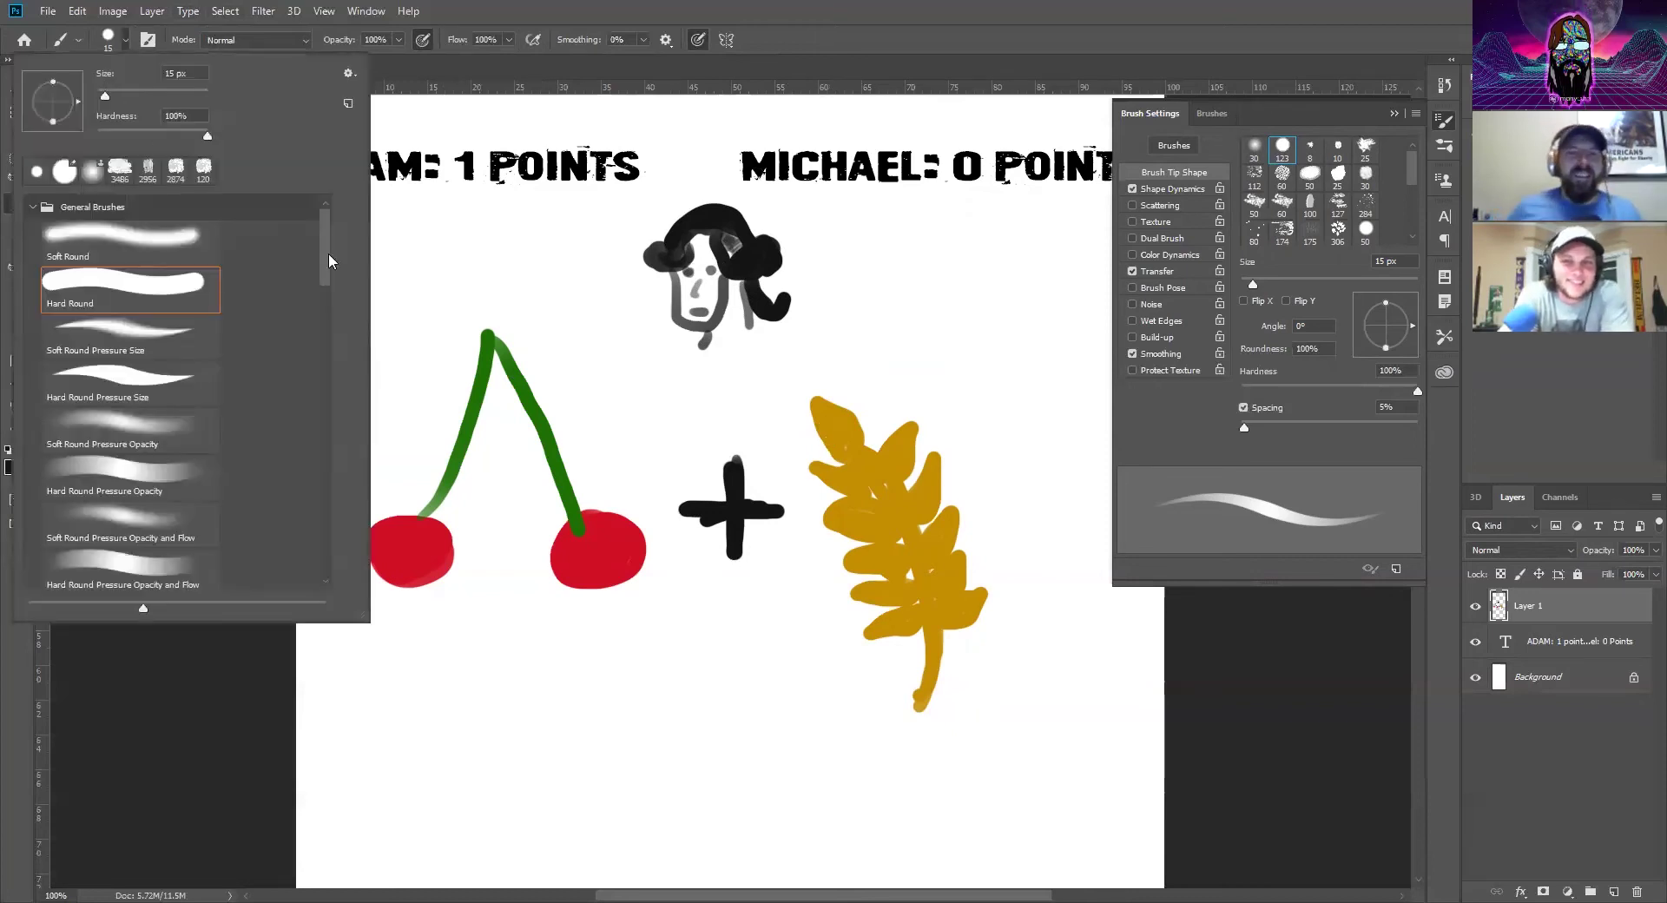
left_click(844, 477)
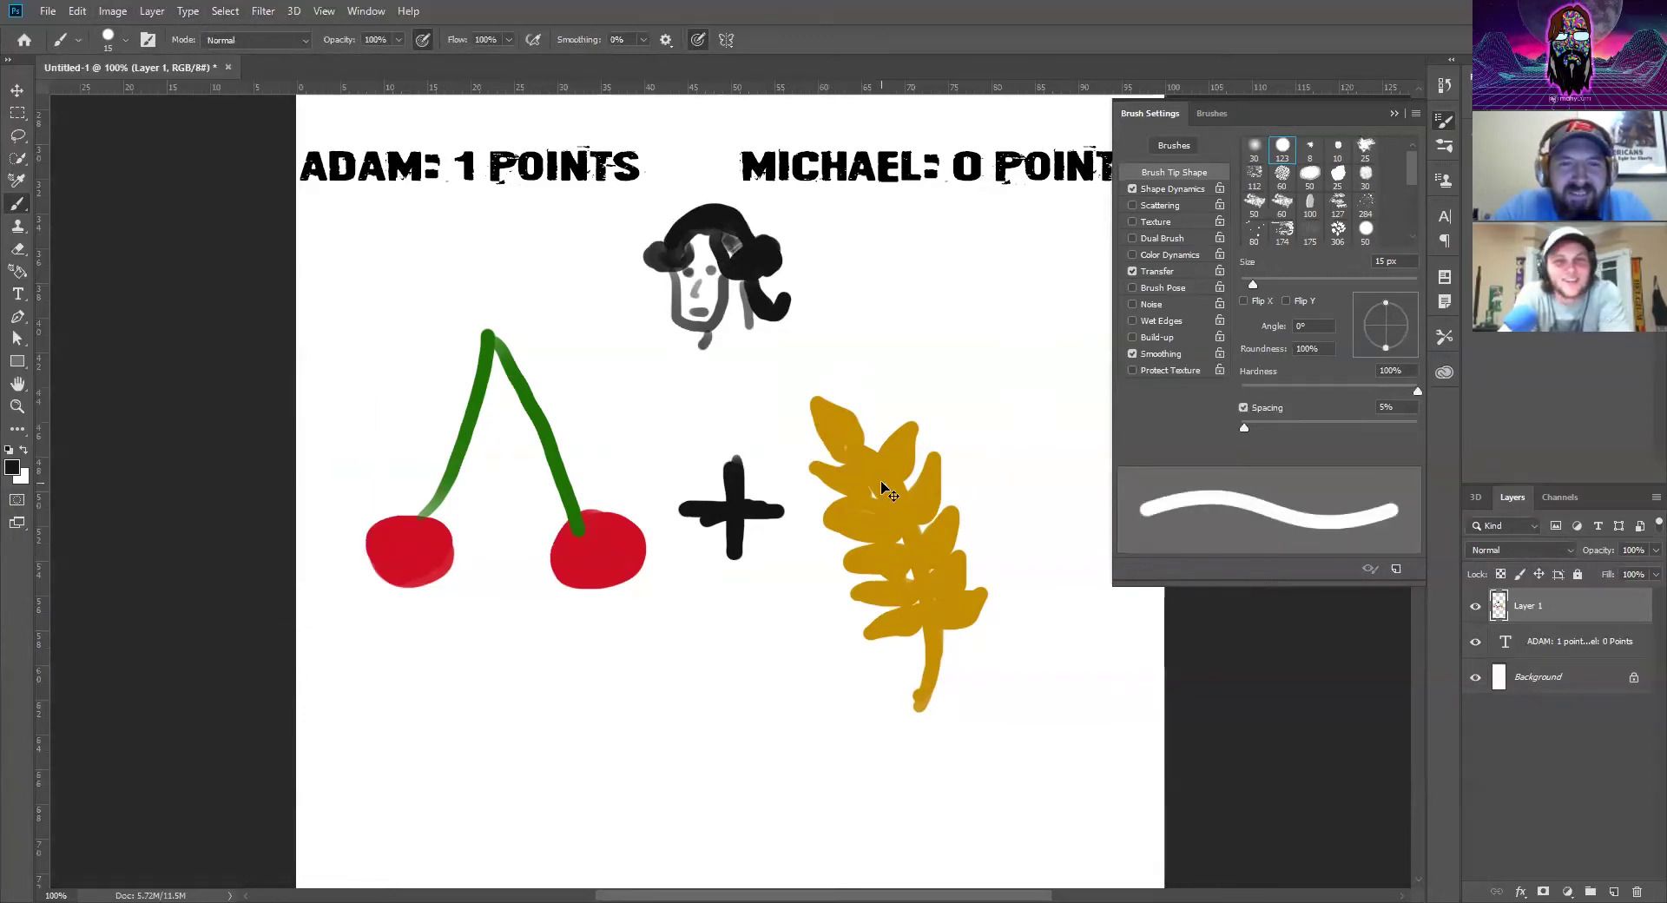
Add a new empty layer and delete Layer 1 with the finished cherry and wheat clue
left_click(1612, 891)
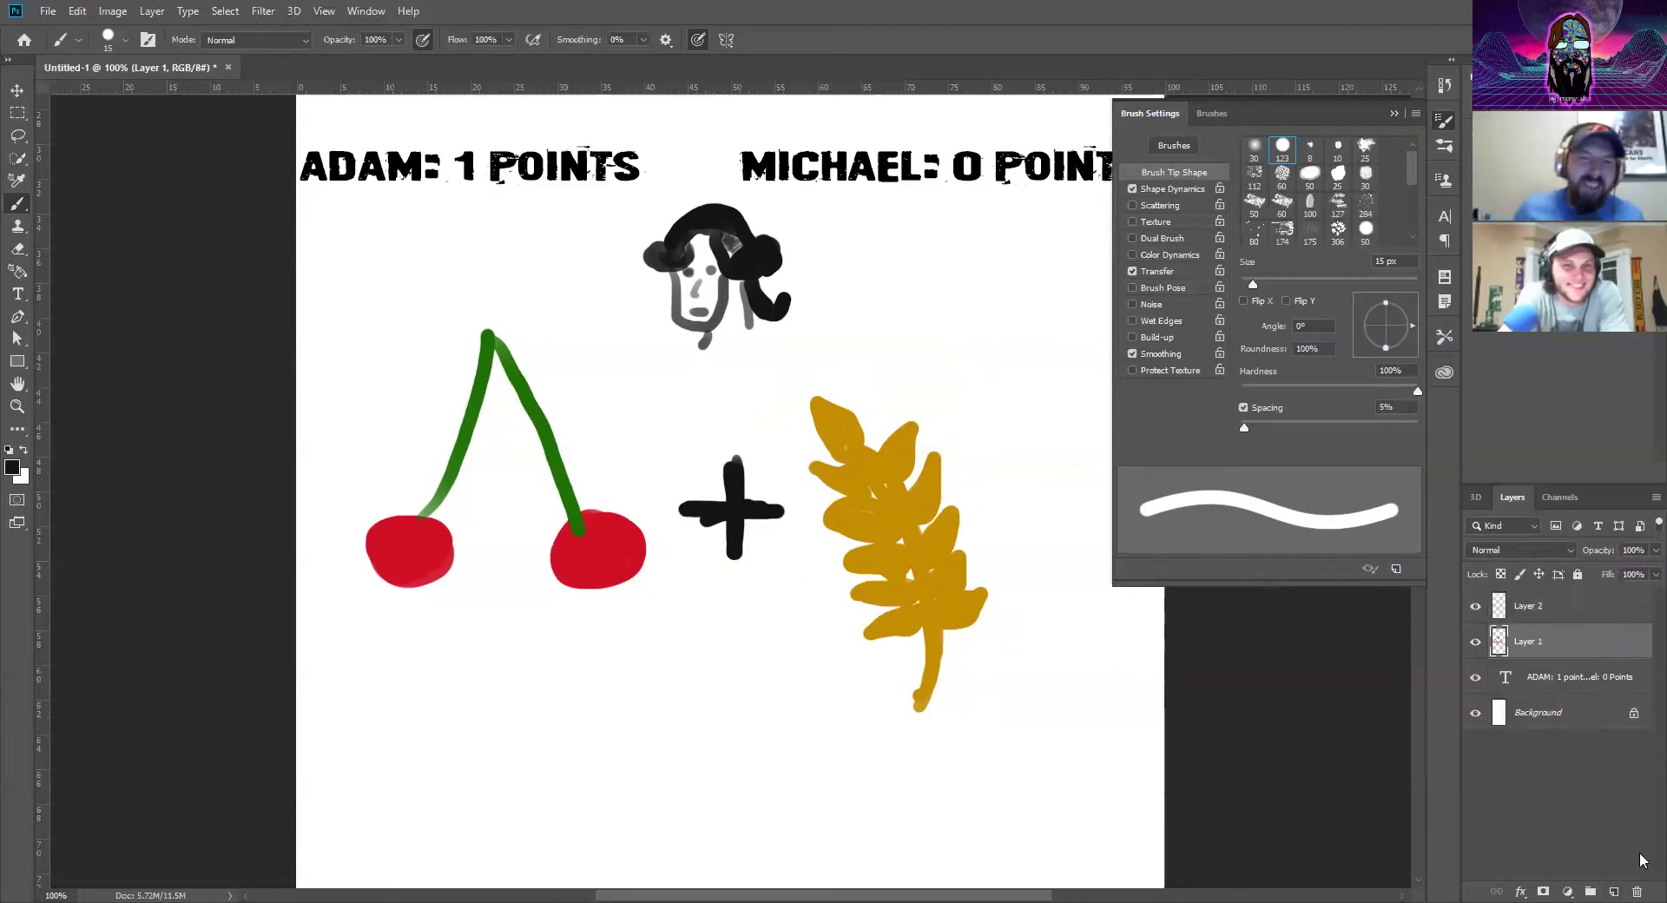
left_click(1636, 889)
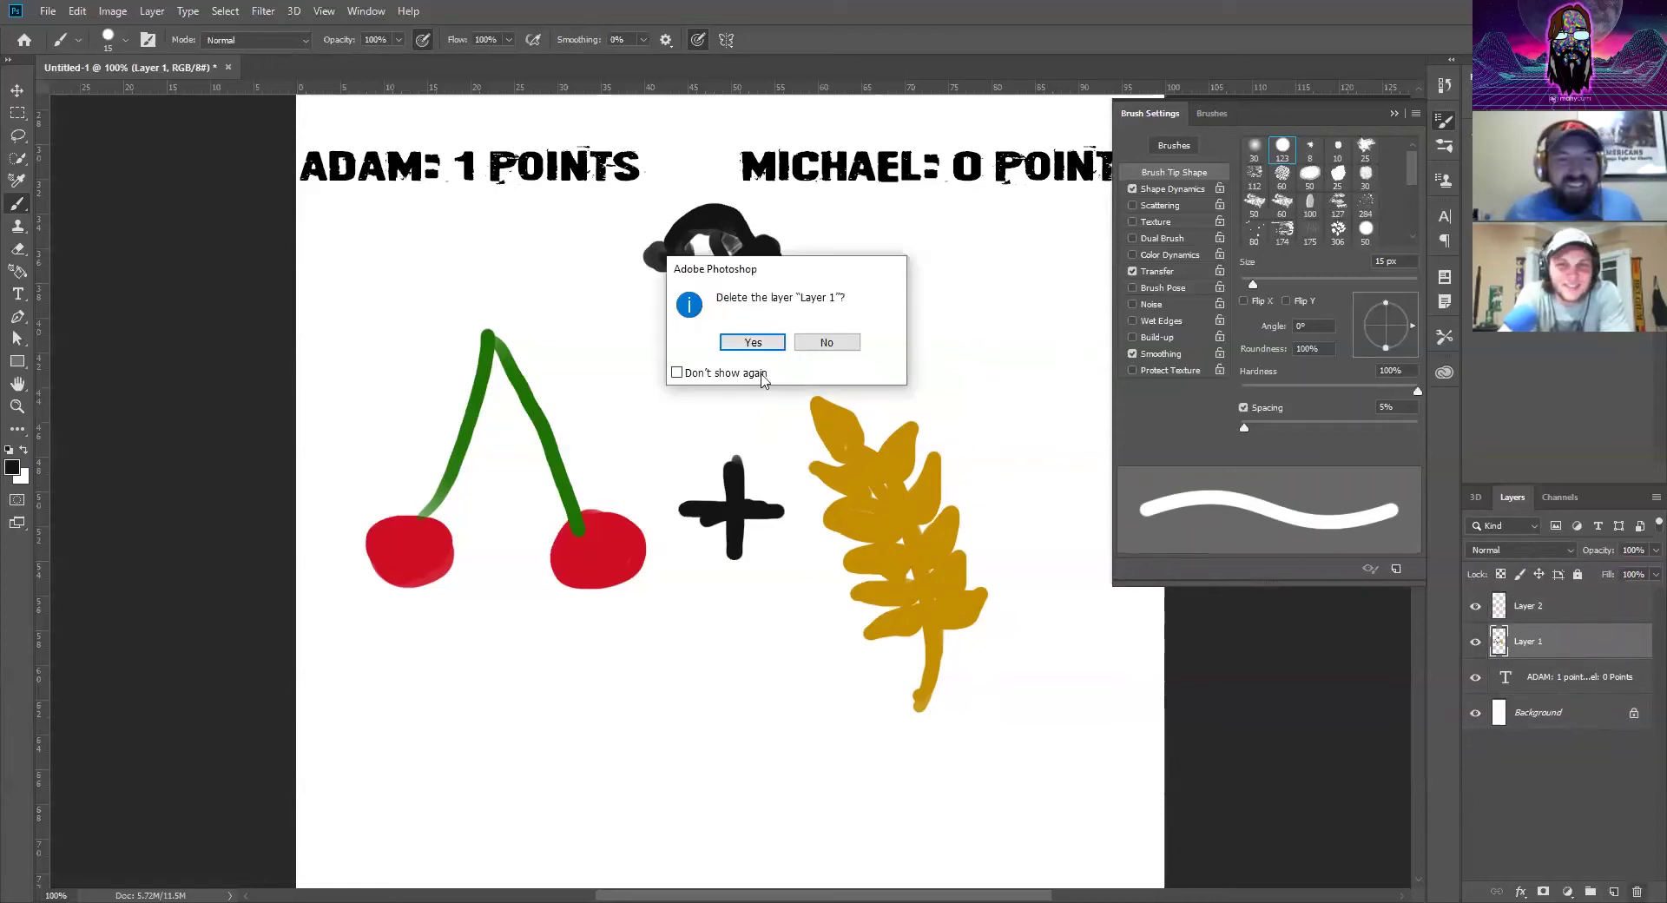
left_click(752, 343)
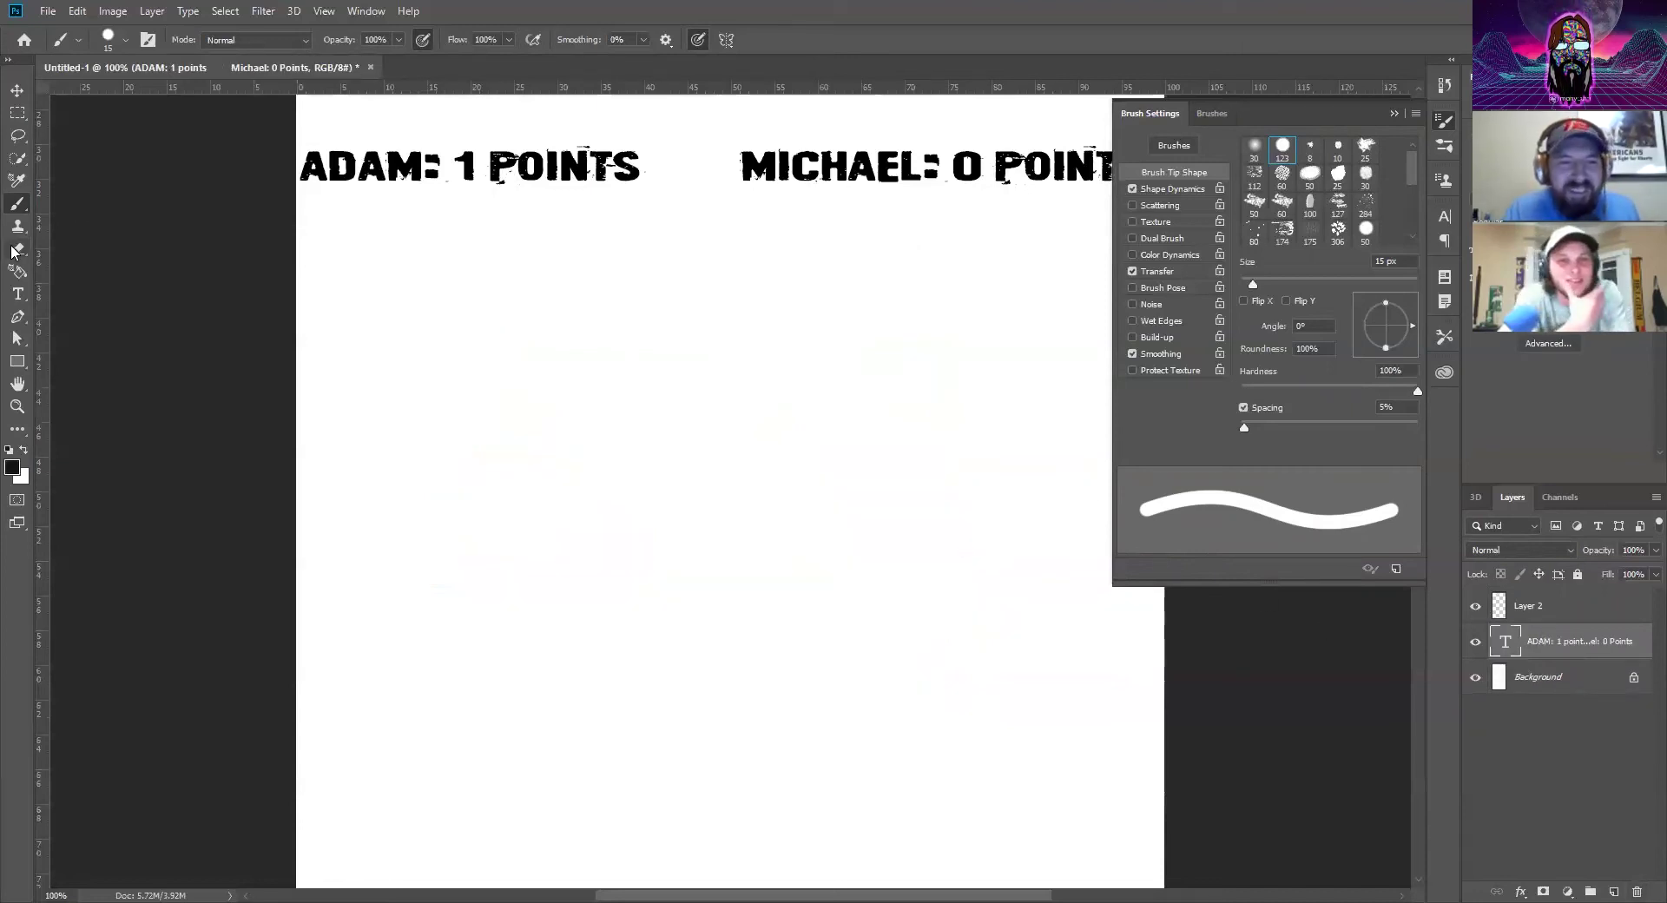
Set the first player's score to 2 in the heading text and return to the Brush tool
left_click(15, 296)
left_click_drag(450, 171, 478, 177)
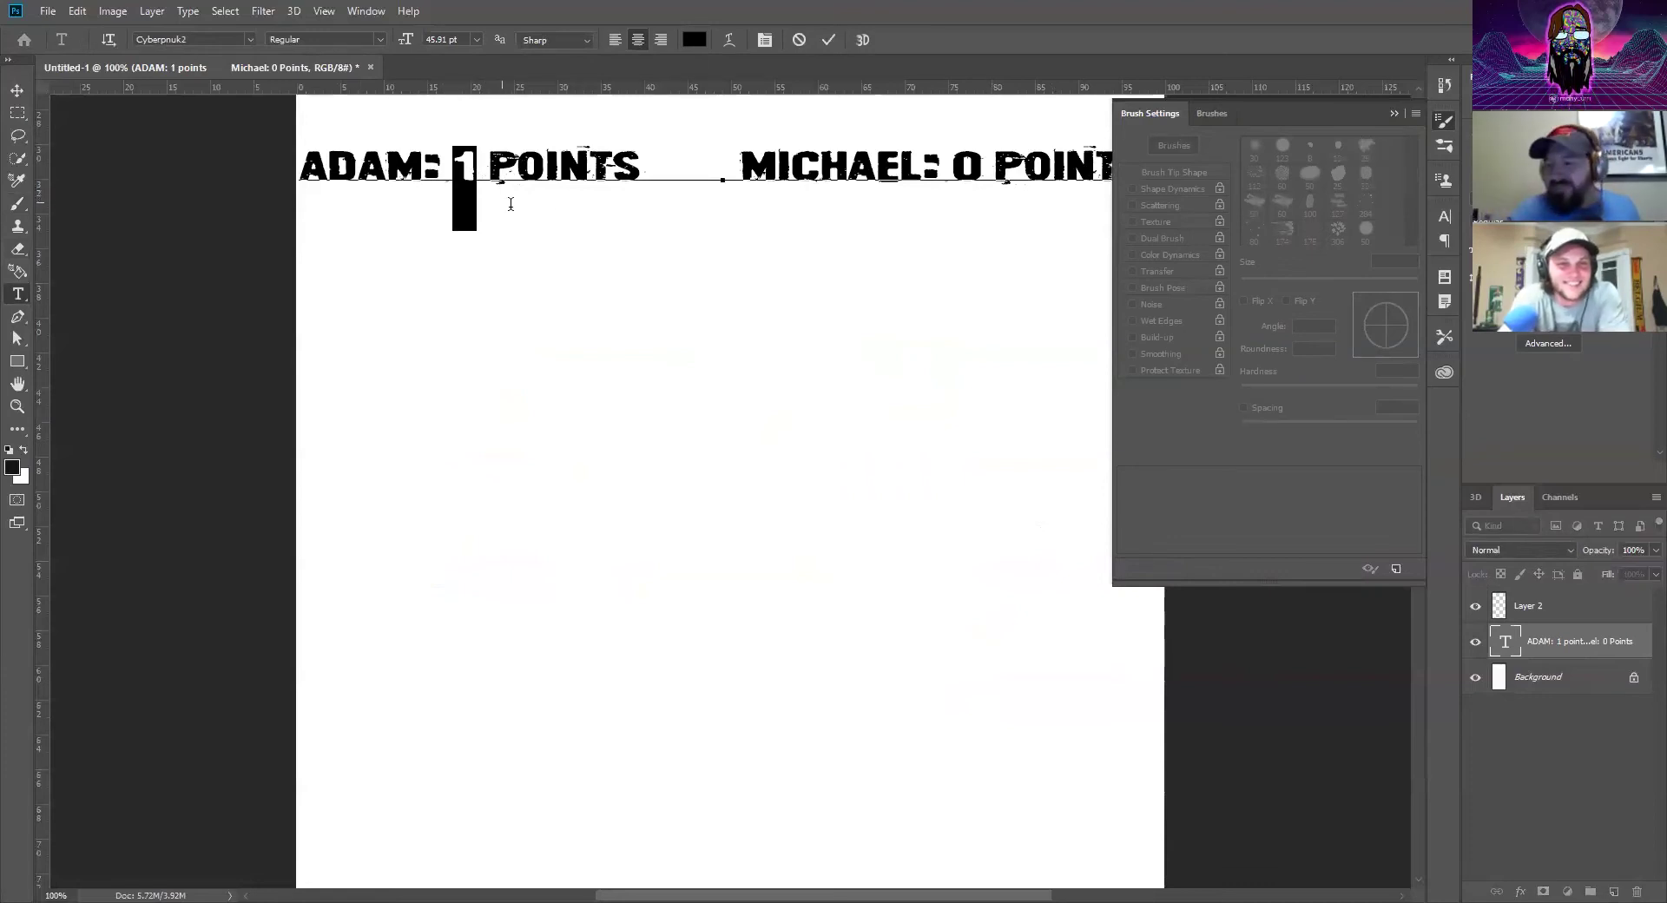
type("2")
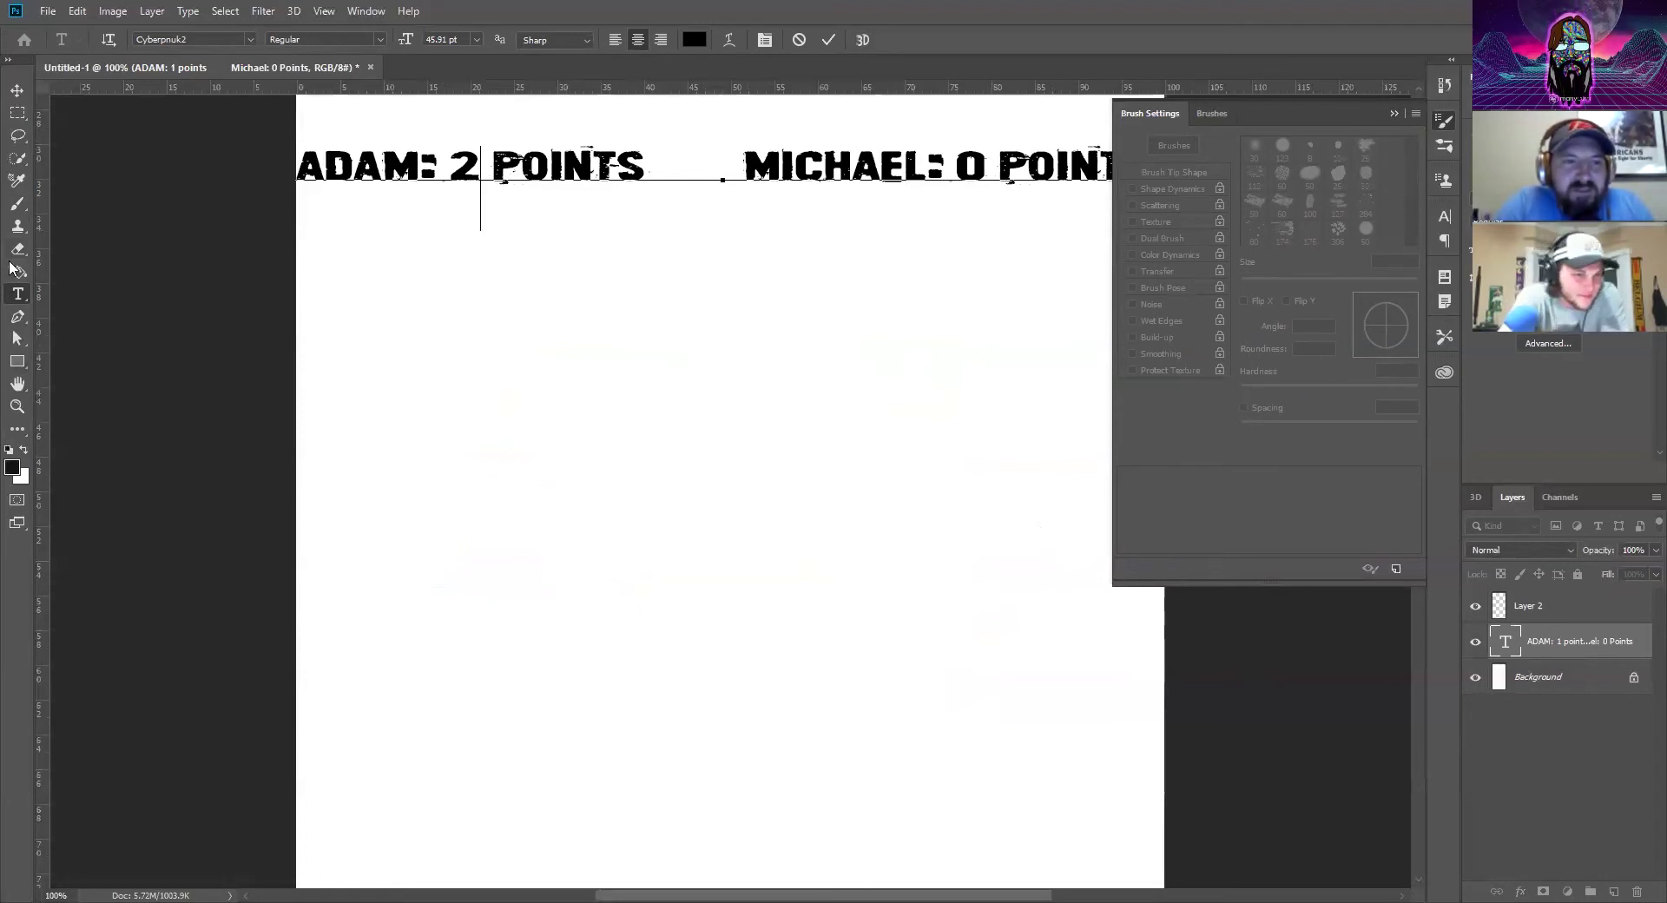
left_click(17, 205)
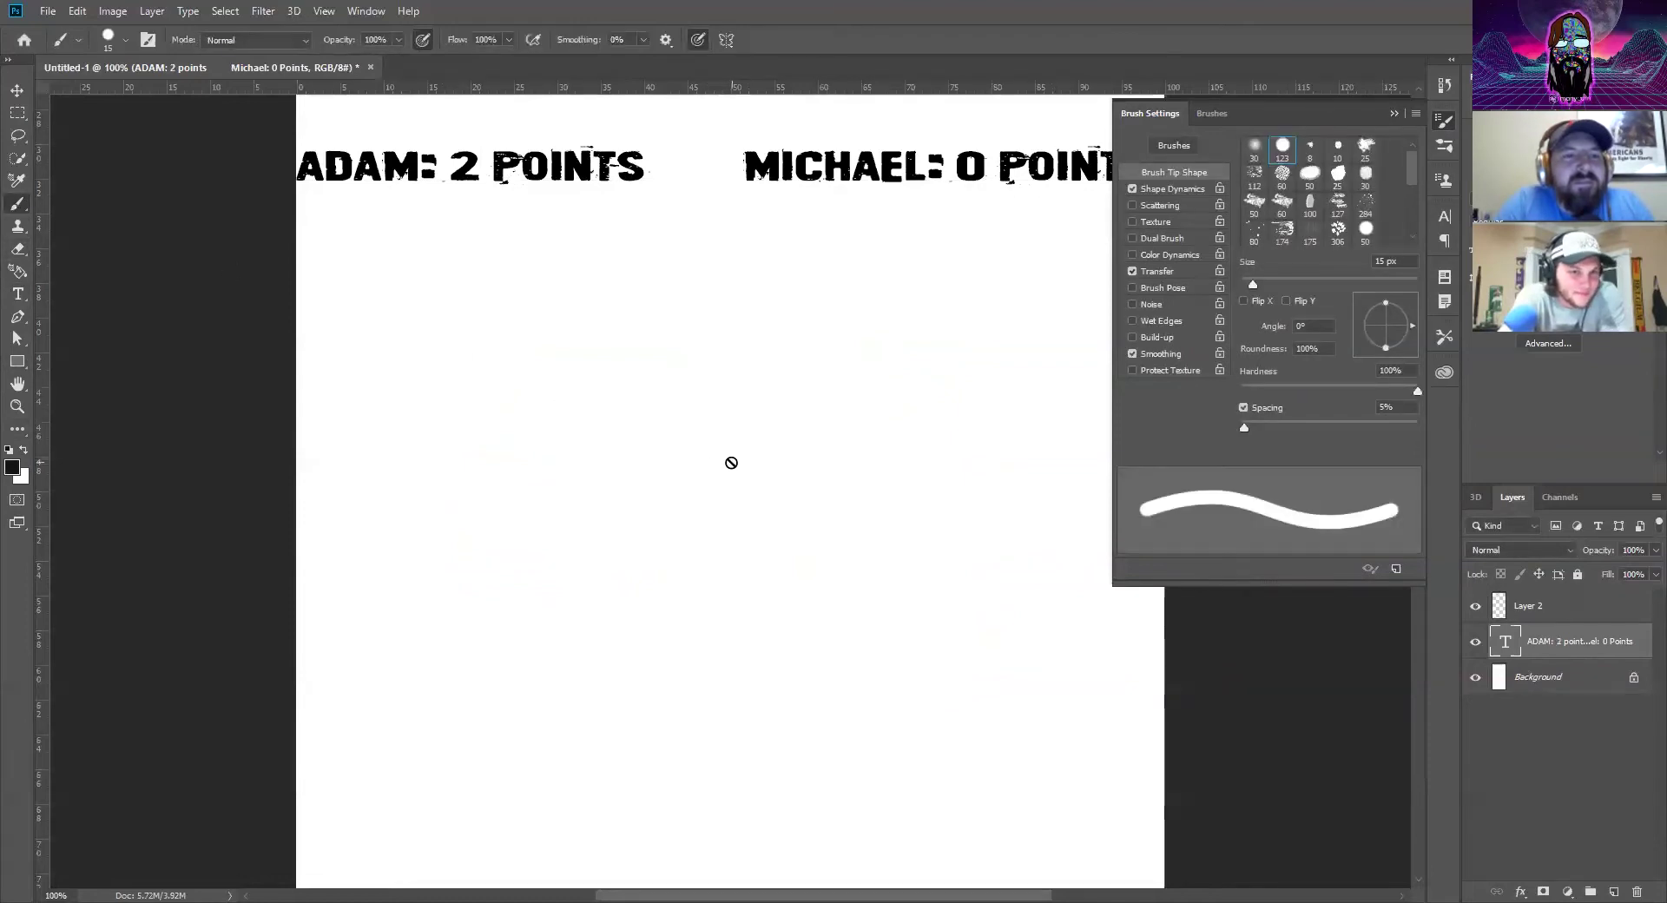
left_click(11, 469)
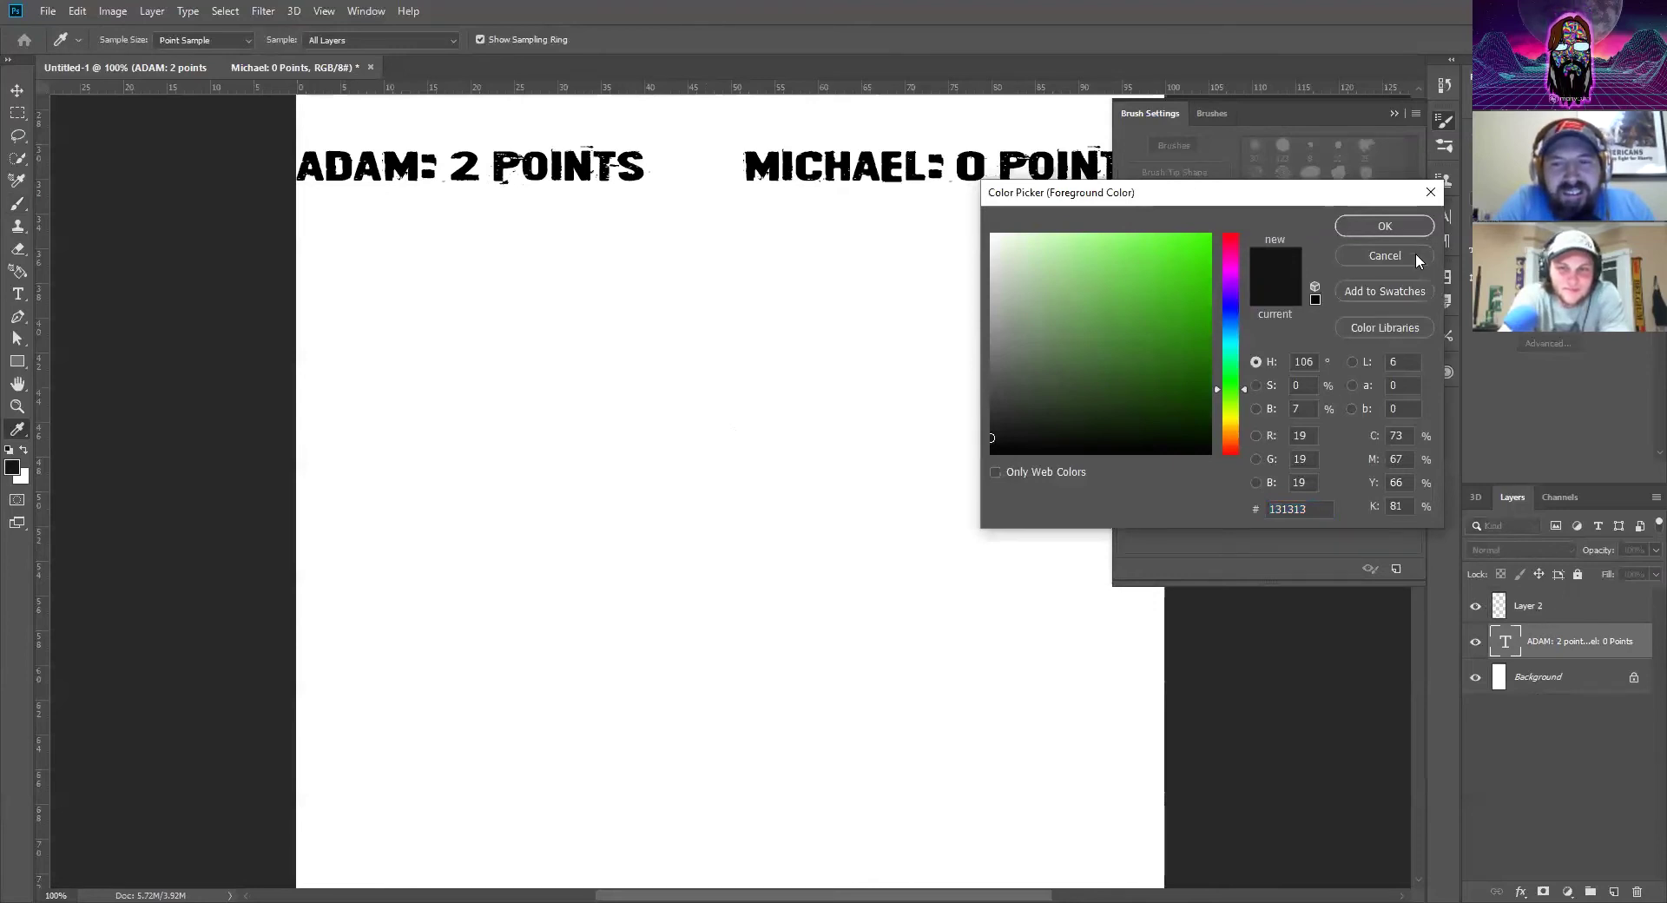
left_click(1385, 256)
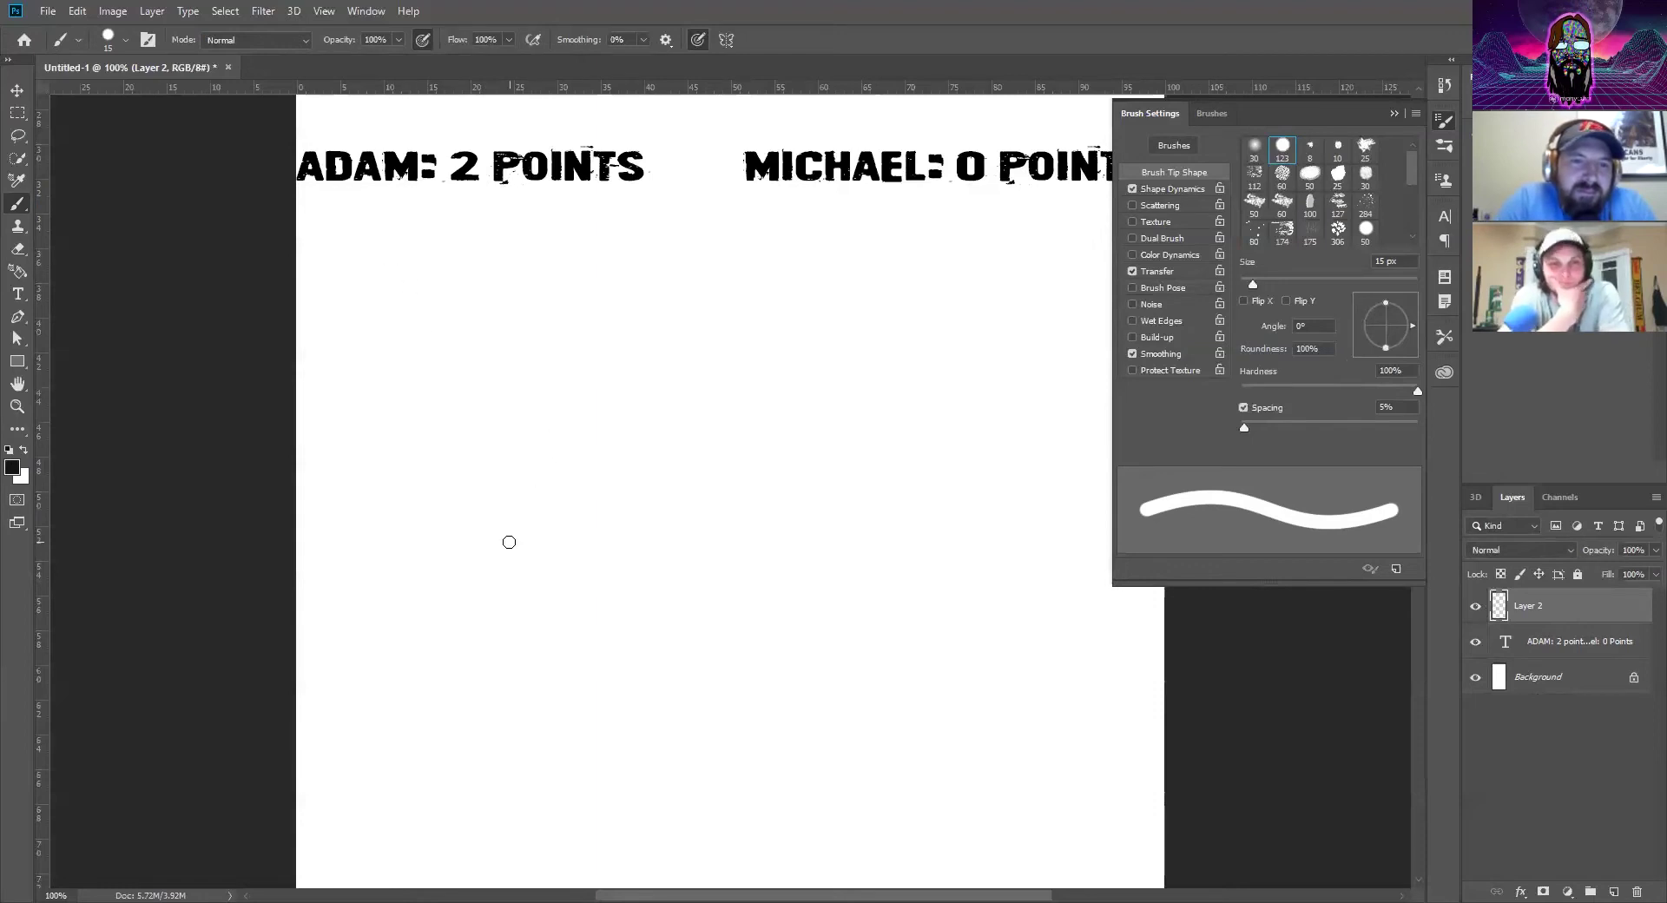
Reduce the brush size to 6 px and draw a beer mug outline with a large double-lined handle on Layer 2
left_click(127, 40)
left_click_drag(103, 98, 100, 98)
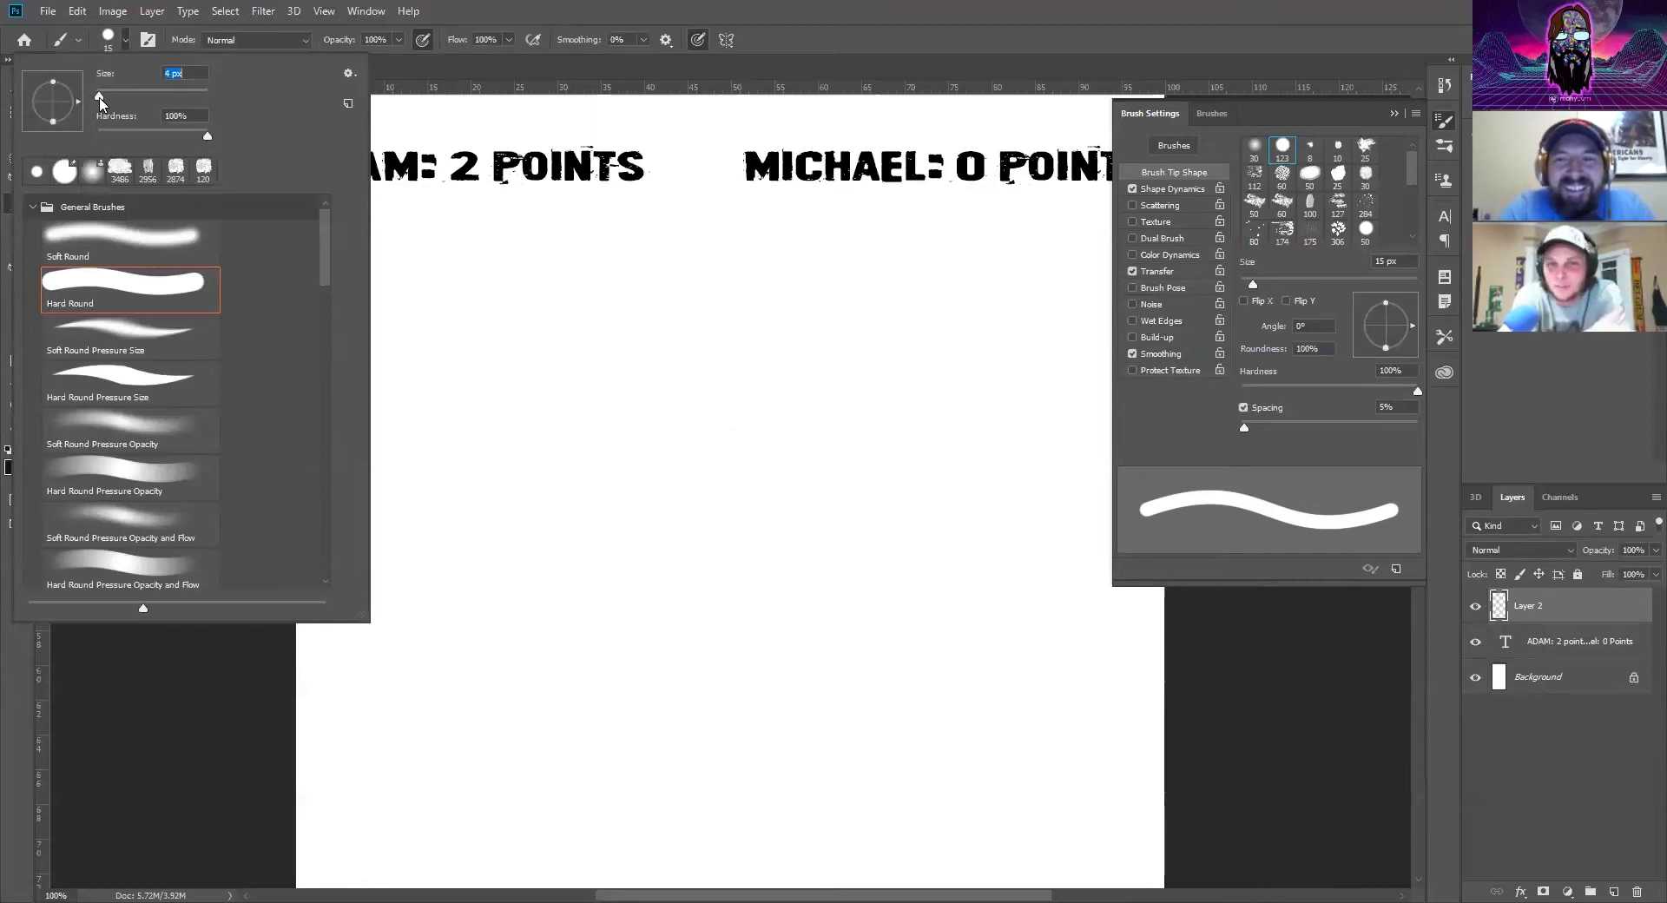
left_click_drag(101, 103, 101, 103)
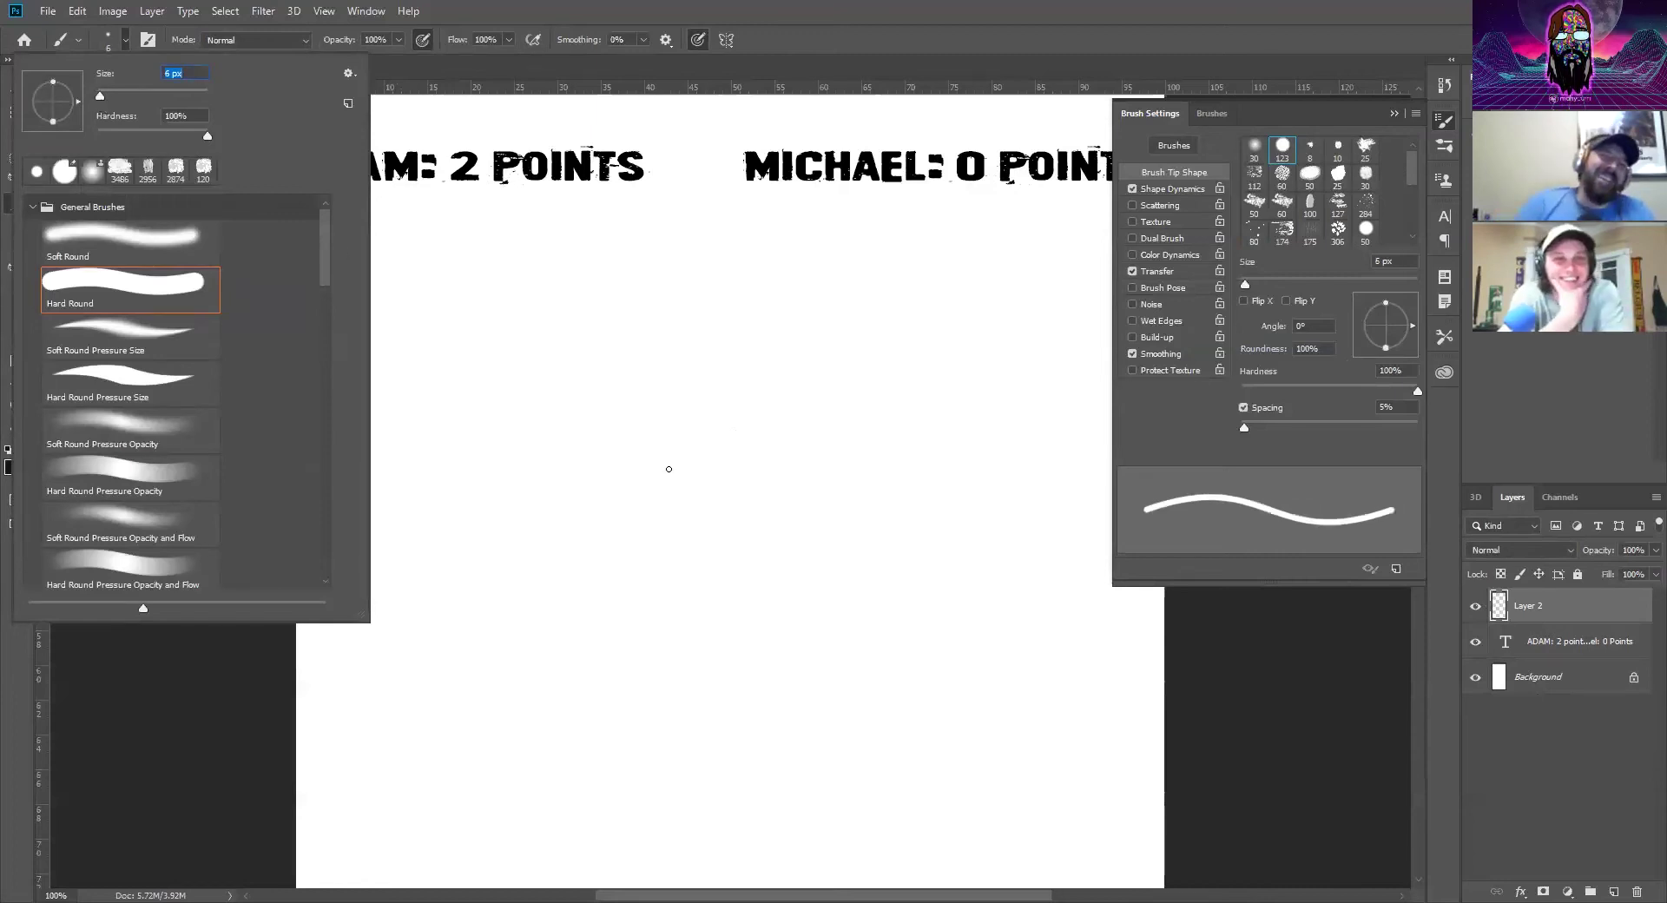
left_click(92, 838)
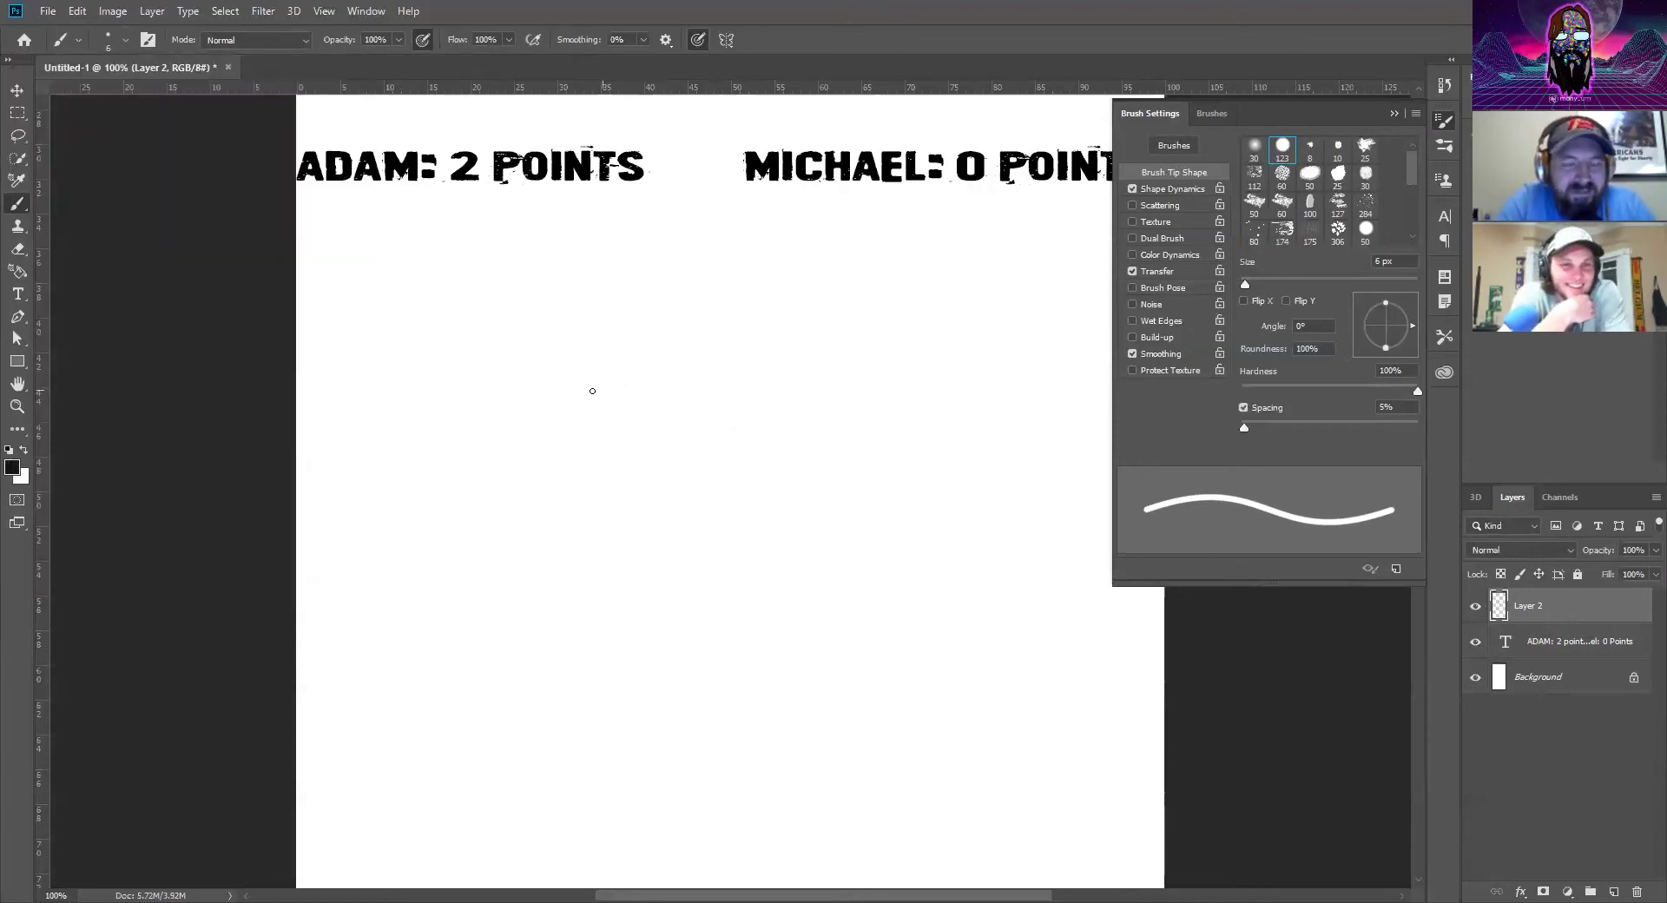
mouse_move(610, 384)
left_mouse_down()
mouse_move(453, 410)
mouse_move(430, 505)
mouse_move(443, 658)
mouse_move(498, 701)
mouse_move(611, 686)
mouse_move(660, 733)
mouse_move(828, 728)
mouse_move(857, 686)
mouse_move(861, 422)
mouse_move(835, 370)
mouse_move(609, 366)
mouse_move(596, 618)
left_mouse_up()
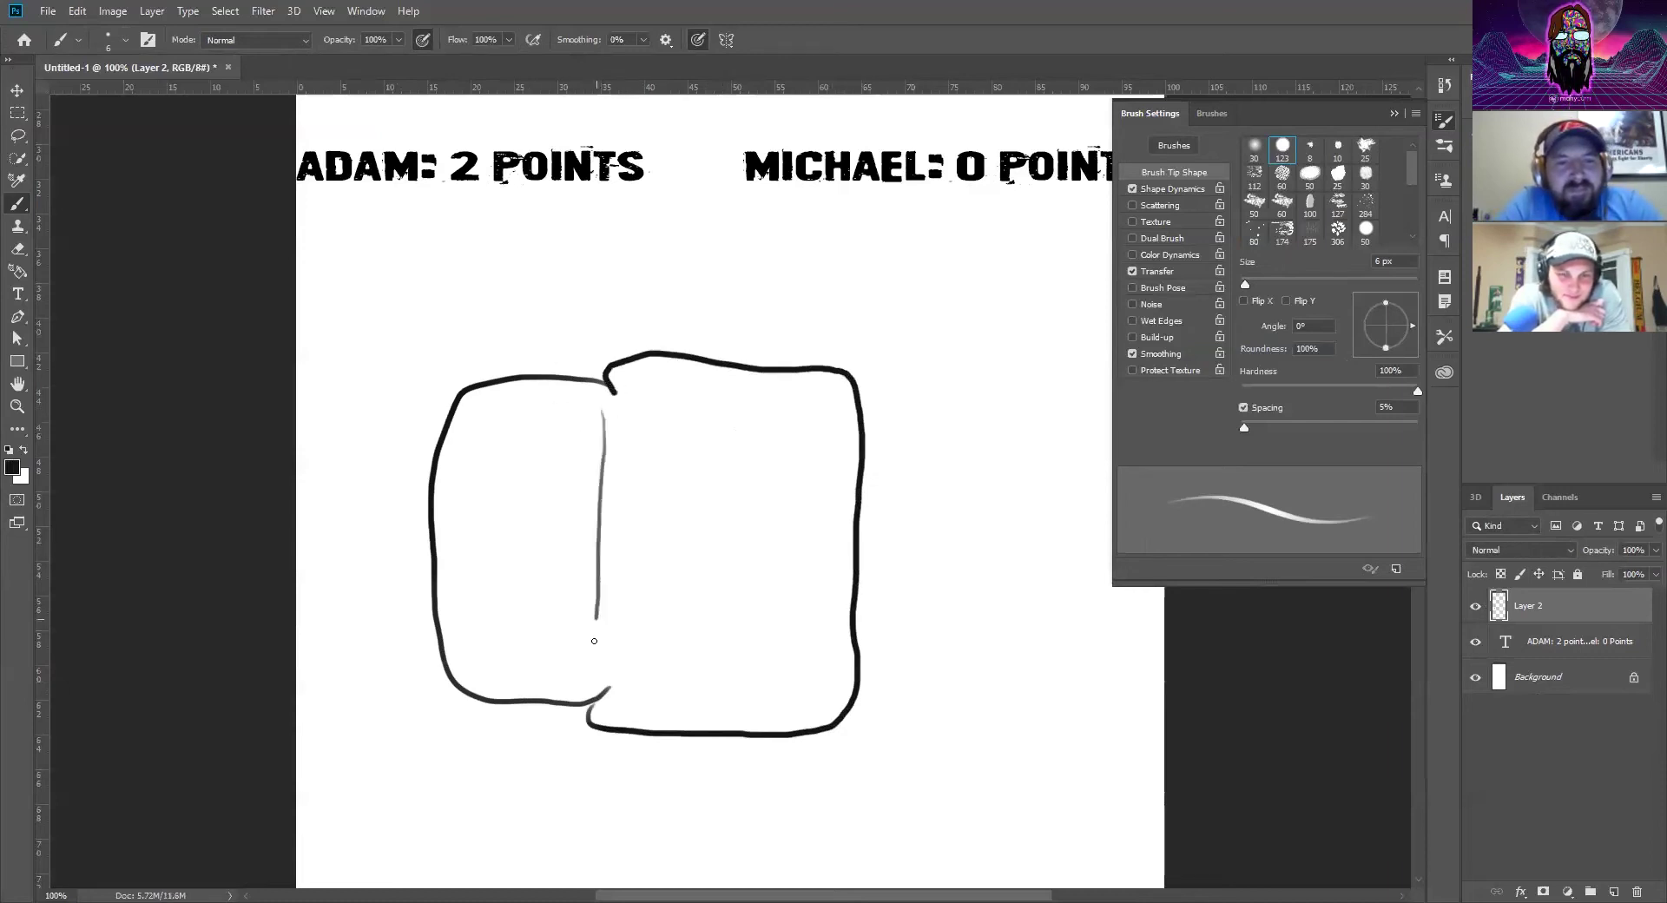
mouse_move(574, 422)
left_mouse_down()
mouse_move(494, 448)
mouse_move(465, 511)
mouse_move(477, 595)
mouse_move(540, 639)
left_mouse_up()
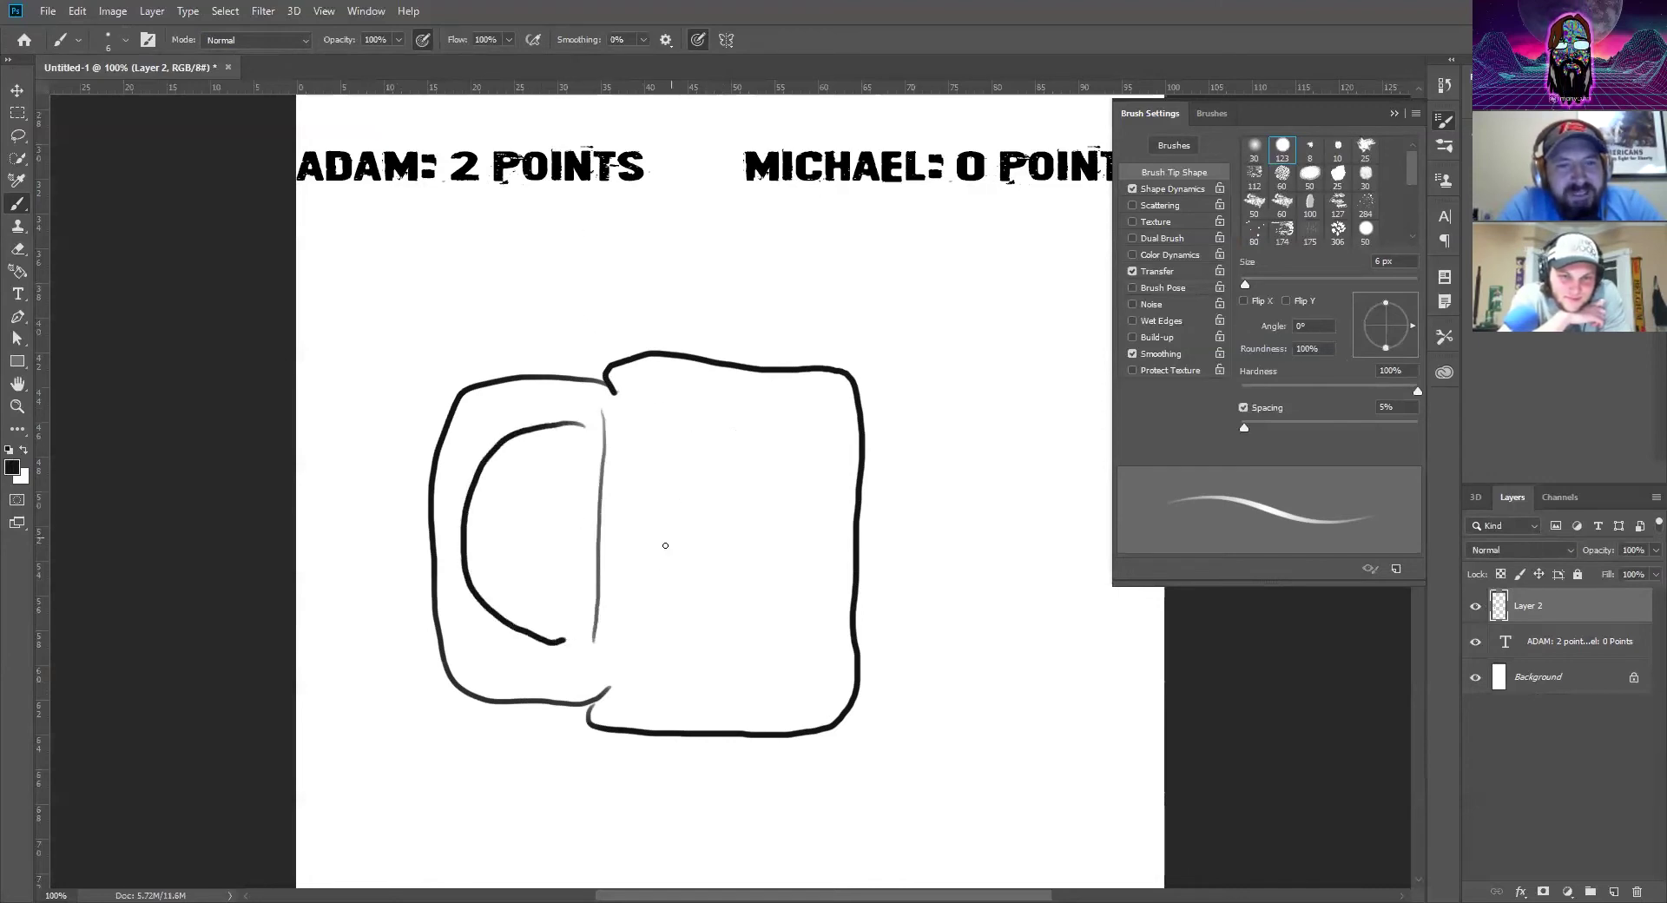
Draw three arched grooves on the mug's body, a line along its rim and base, and extend the inner handle ends
mouse_move(639, 622)
left_mouse_down()
mouse_move(644, 476)
mouse_move(664, 457)
mouse_move(698, 523)
mouse_move(698, 600)
mouse_move(731, 606)
mouse_move(733, 502)
mouse_move(756, 464)
mouse_move(792, 497)
mouse_move(789, 617)
mouse_move(813, 594)
mouse_move(828, 484)
left_mouse_up()
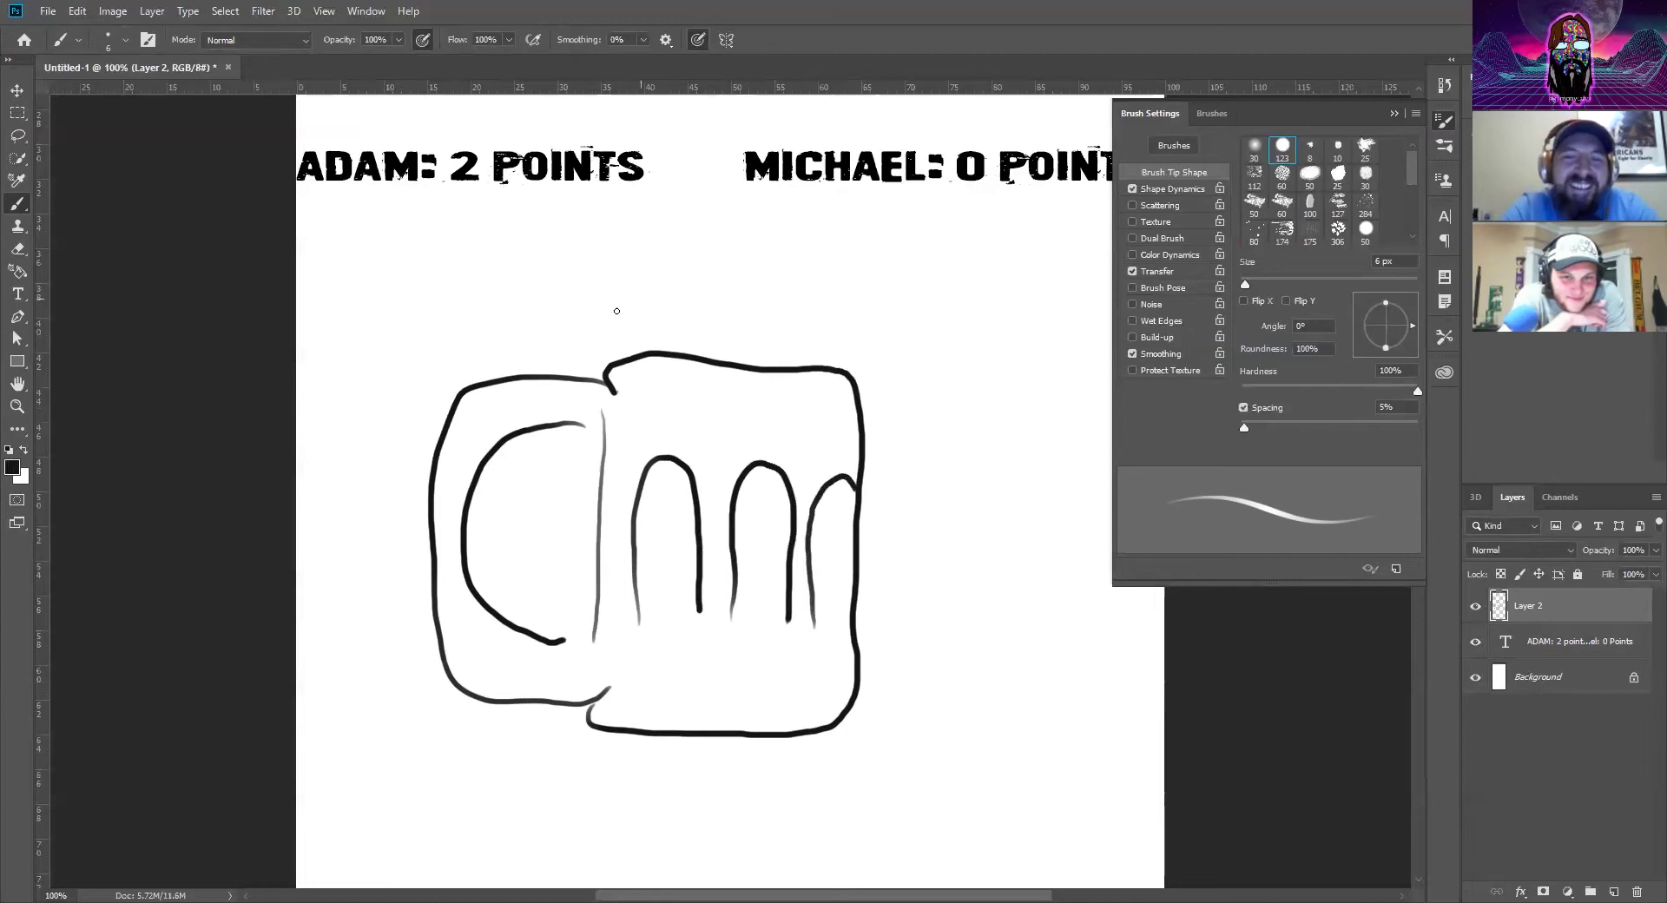
left_click_drag(632, 691, 836, 686)
mouse_move(643, 397)
left_mouse_down()
mouse_move(677, 374)
mouse_move(829, 392)
left_mouse_up()
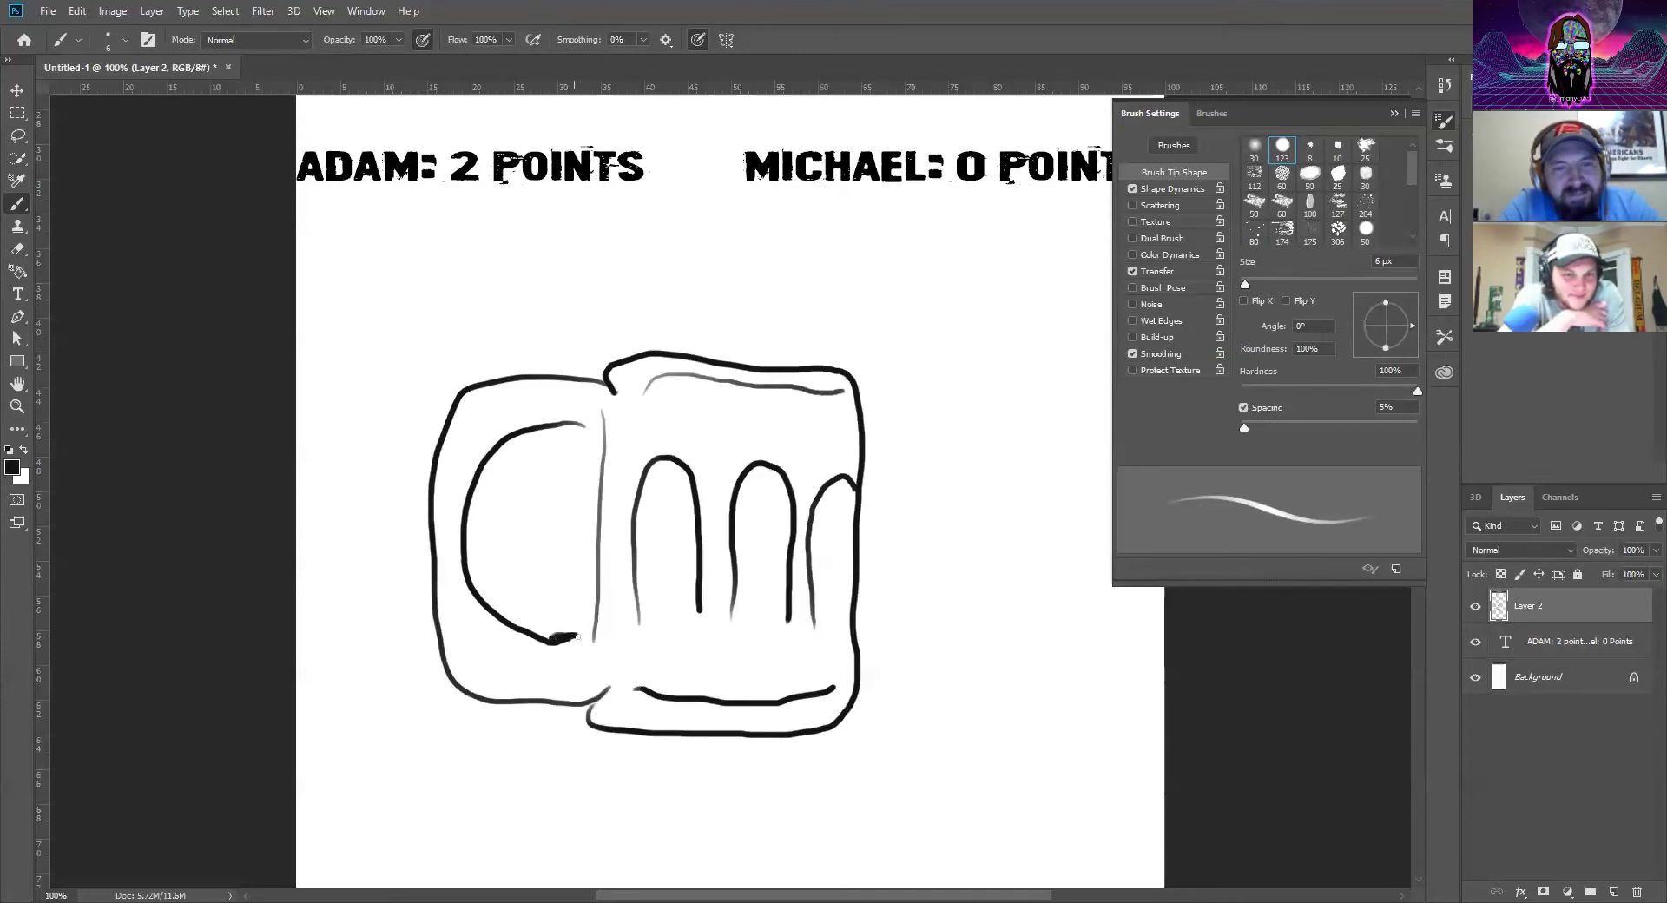
left_click_drag(569, 424, 594, 426)
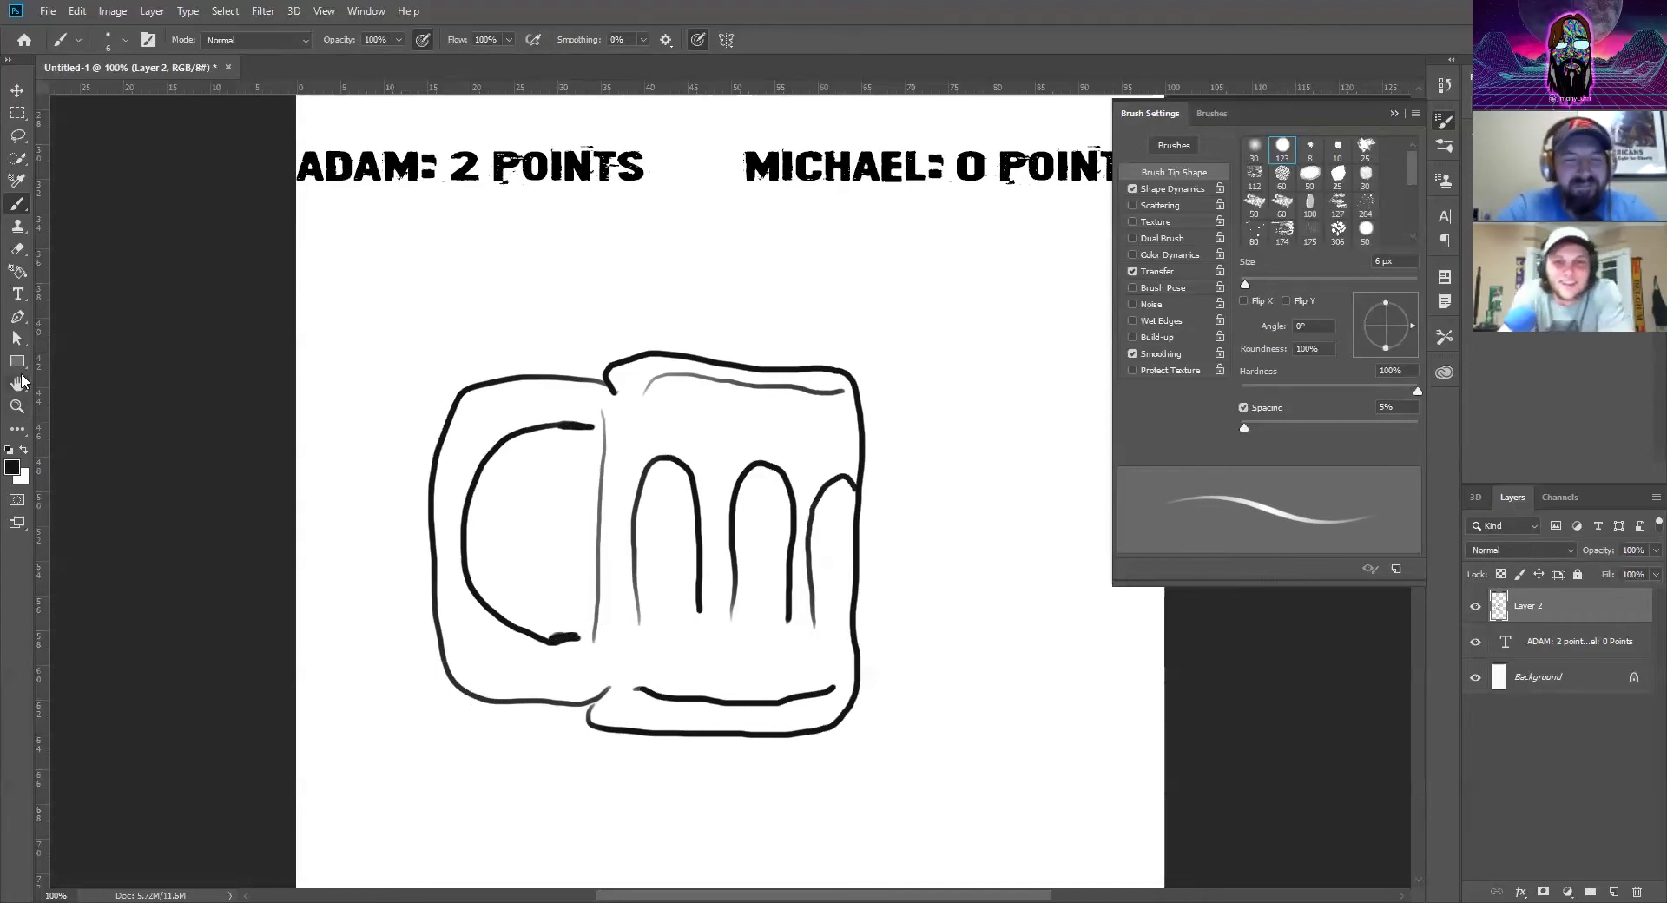
Change the foreground colour to yellow, hex e8cf47, and draw a slanted cheese-like wedge with seven round holes across the mug
left_click(12, 469)
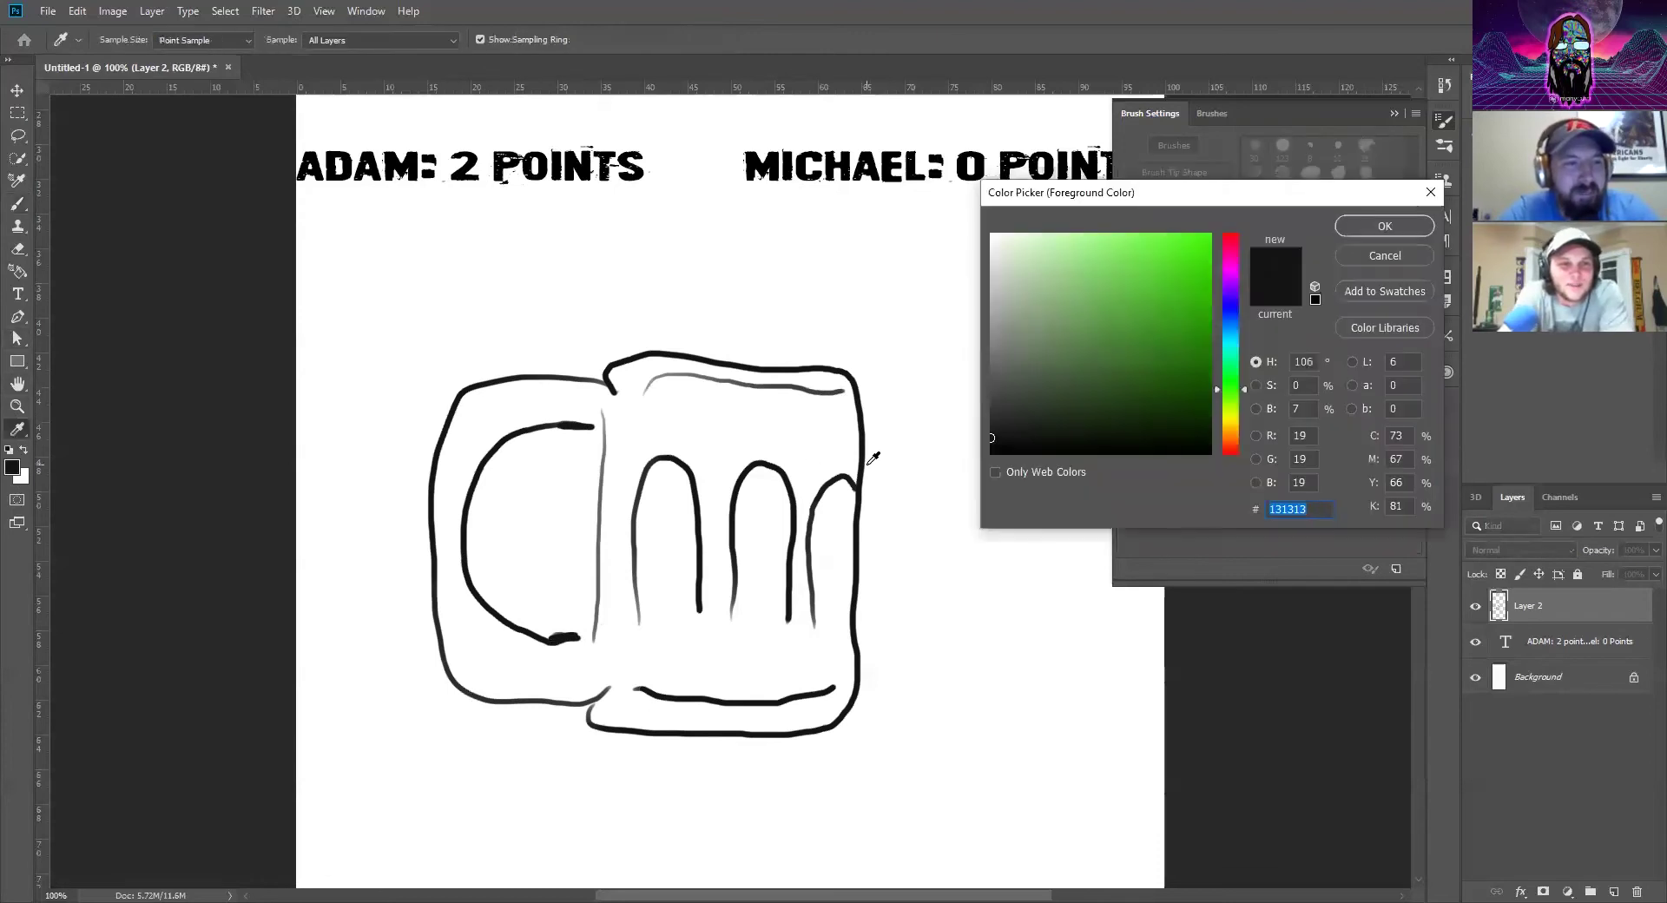
left_click(1236, 425)
left_click_drag(1196, 316, 1144, 254)
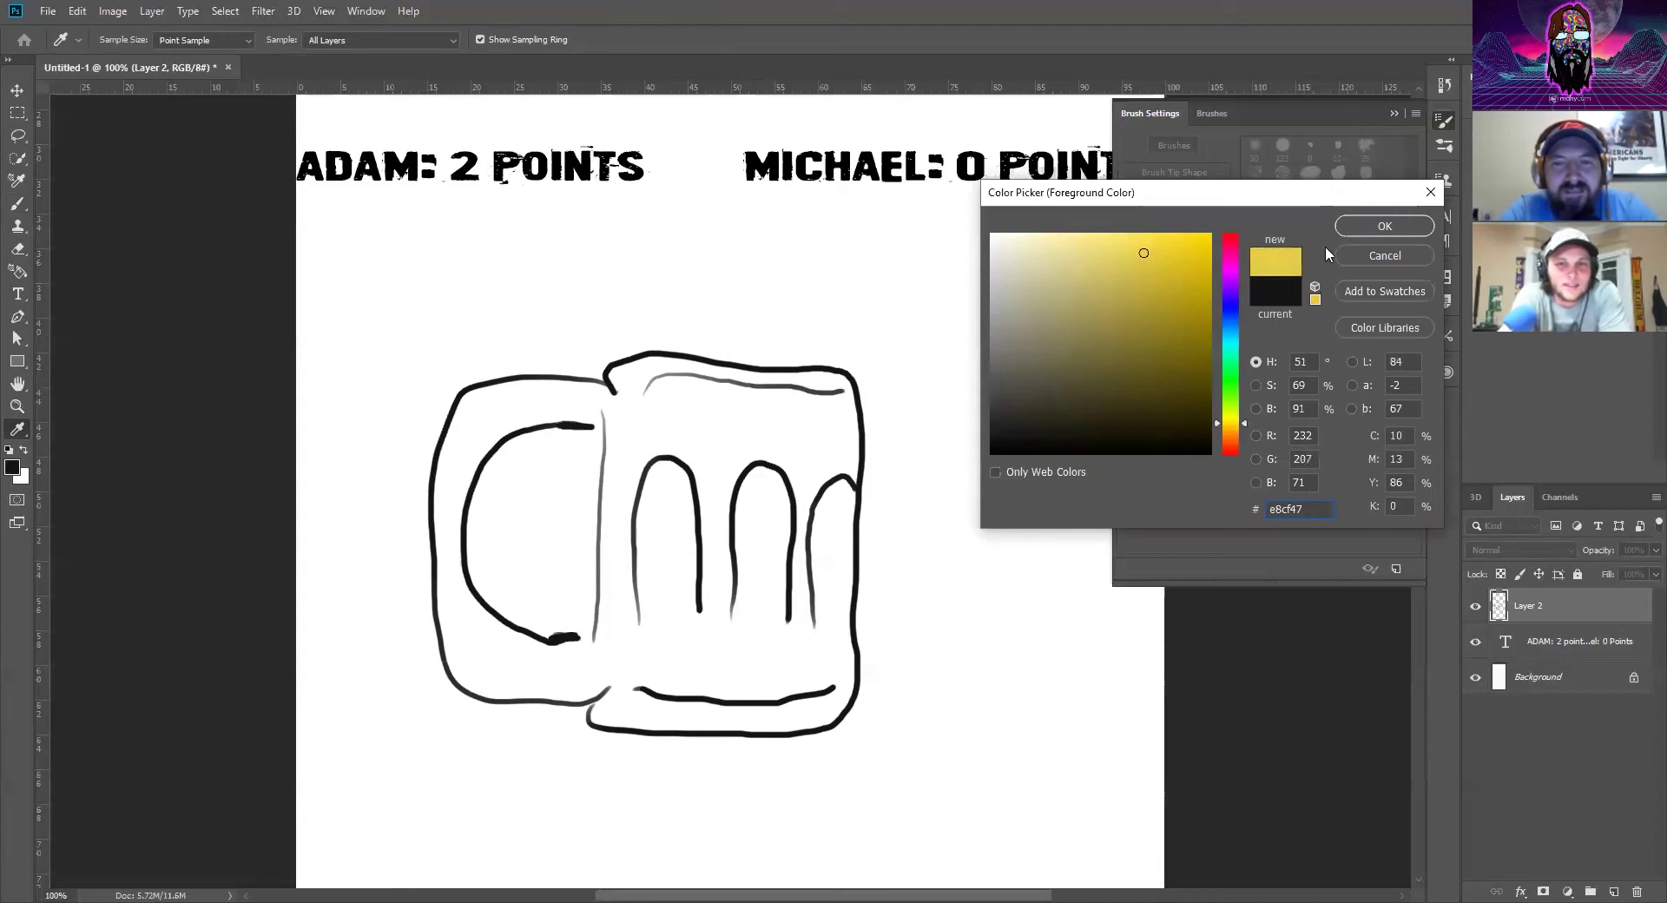
left_click(1407, 223)
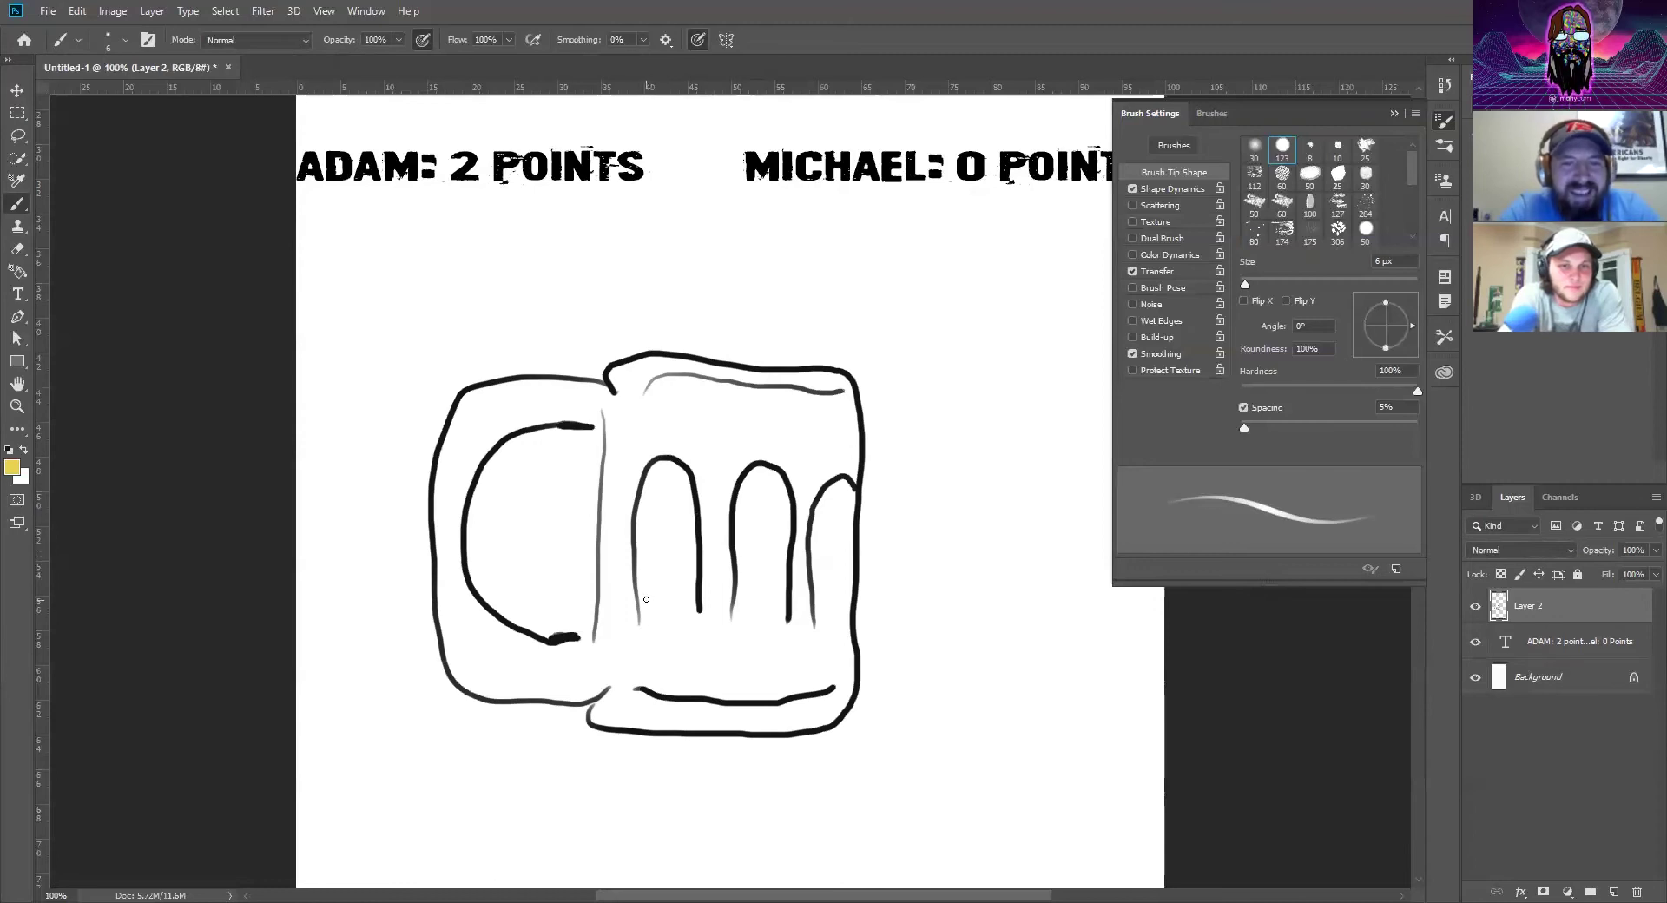
mouse_move(641, 603)
left_mouse_down()
mouse_move(736, 261)
mouse_move(929, 330)
mouse_move(657, 651)
mouse_move(645, 613)
mouse_move(635, 658)
mouse_move(691, 706)
mouse_move(961, 417)
mouse_move(931, 328)
left_mouse_up()
left_click_drag(905, 425, 903, 429)
left_click_drag(743, 599, 741, 603)
left_click_drag(679, 548, 676, 553)
left_click_drag(753, 412, 751, 416)
left_click_drag(785, 334, 782, 338)
left_click_drag(823, 402, 820, 407)
left_click_drag(705, 653, 702, 657)
Repaint the mug's upper rim and outer body edge in black where the yellow wedge crosses them
key("b")
left_click_drag(697, 359, 730, 359)
left_click_drag(859, 393, 856, 600)
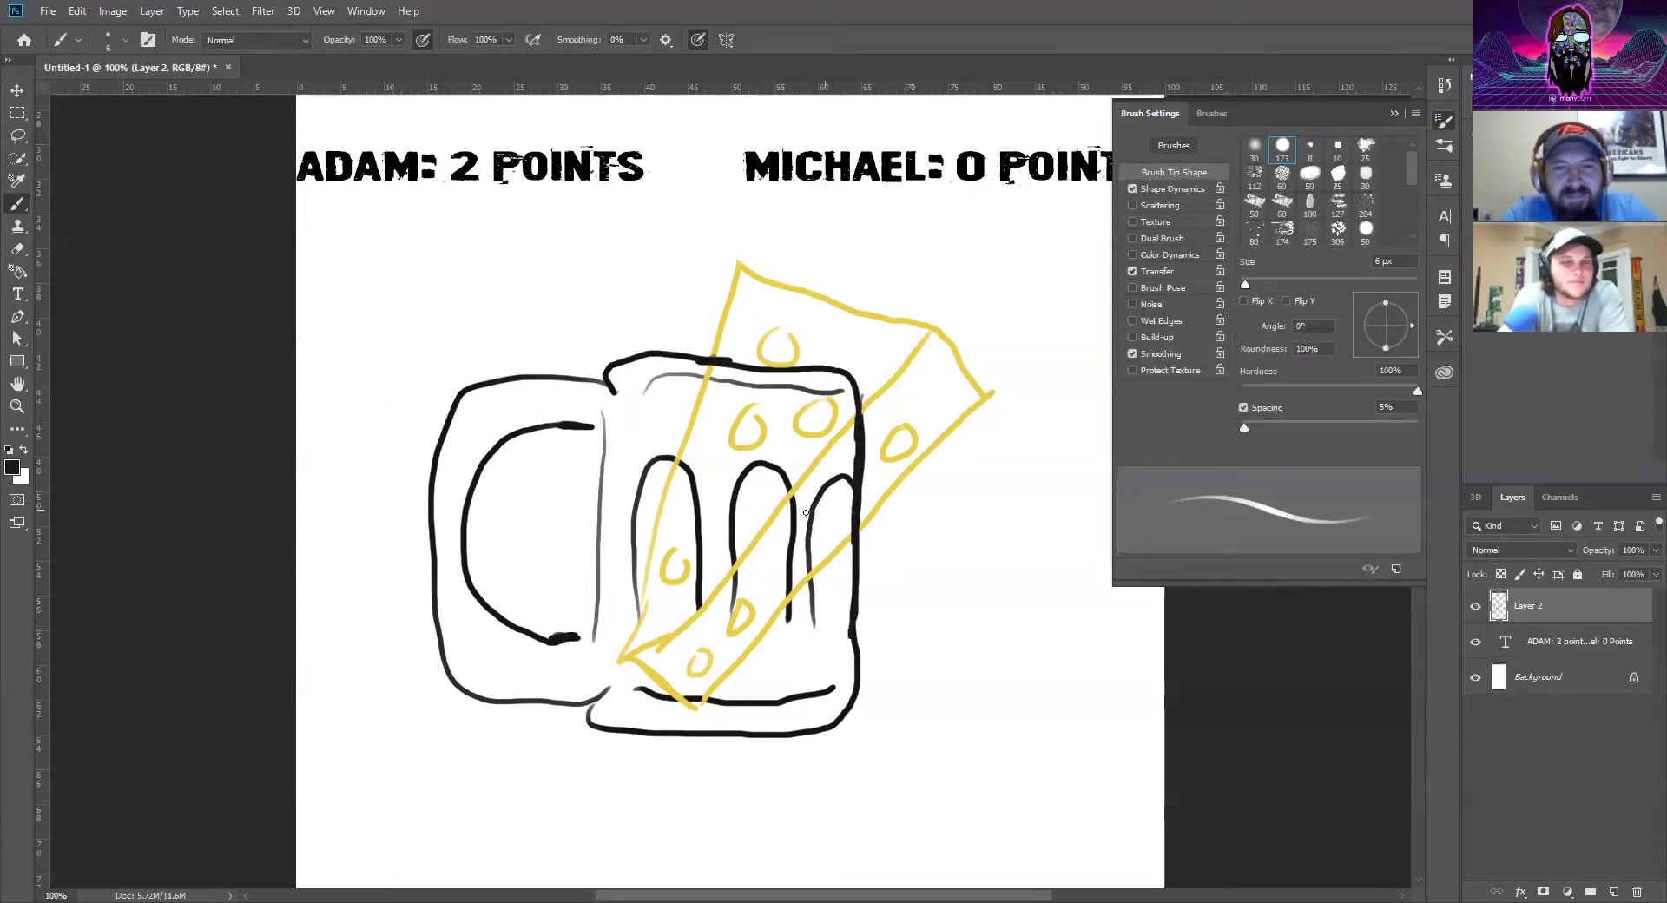
Set the foreground colour back to yellow, hex e8cf47, and activate the Paint Bucket tool
key("i")
left_click(12, 467)
left_click(709, 554)
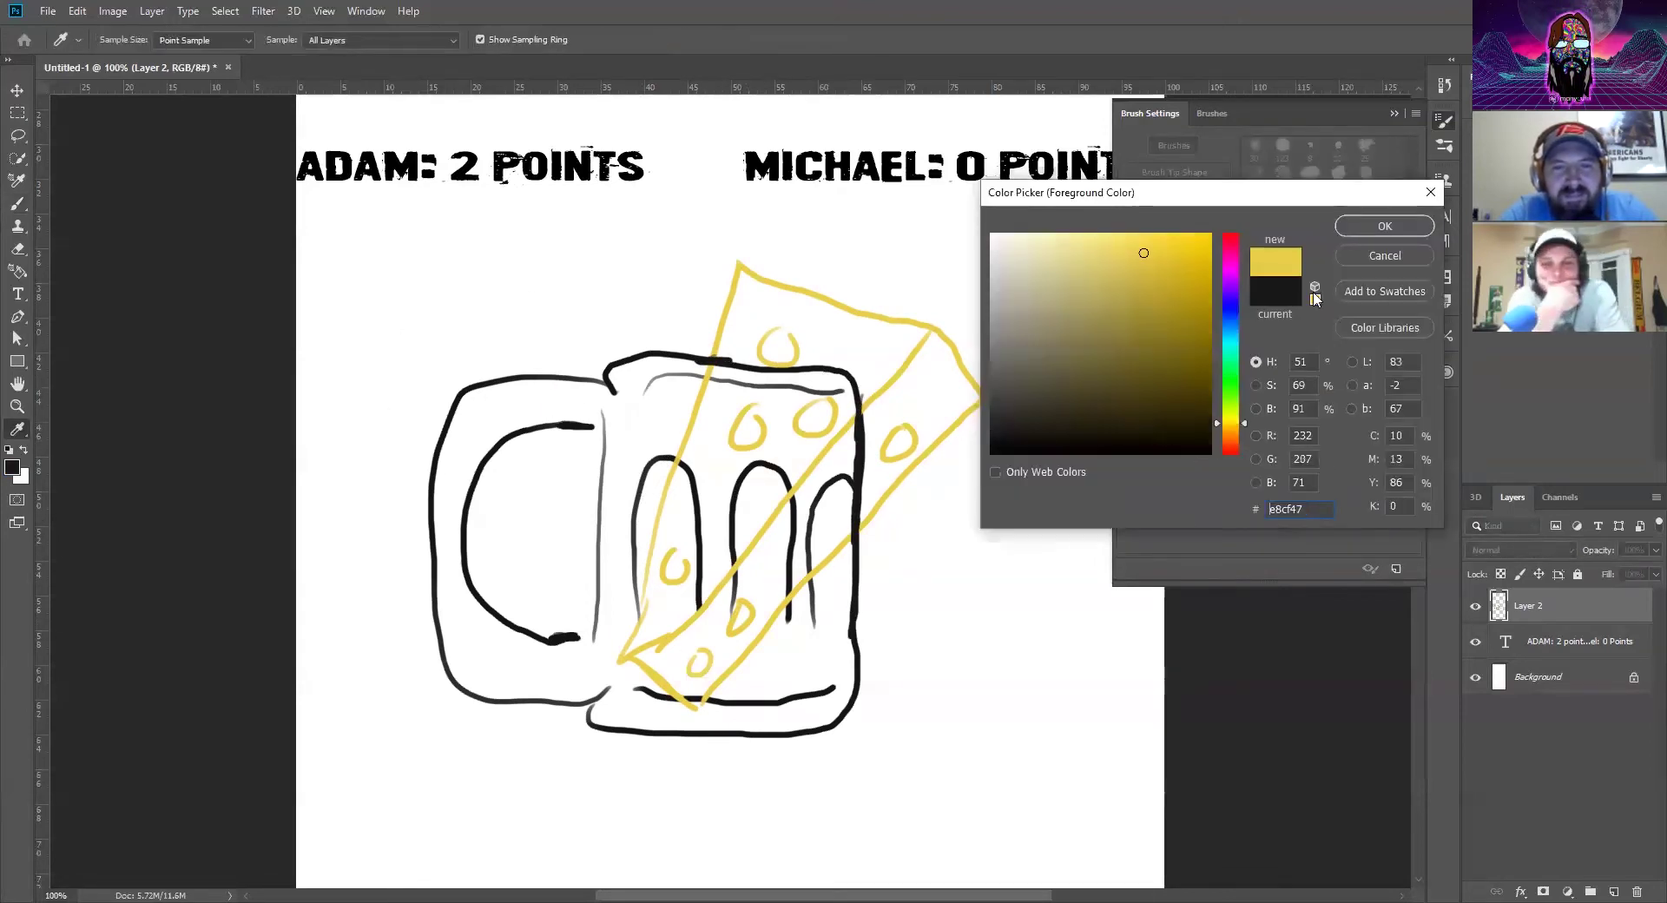
left_click(1422, 228)
key("g")
Try filling the wedge with yellow while the Contiguous option is off, and undo that fill
left_click(725, 521)
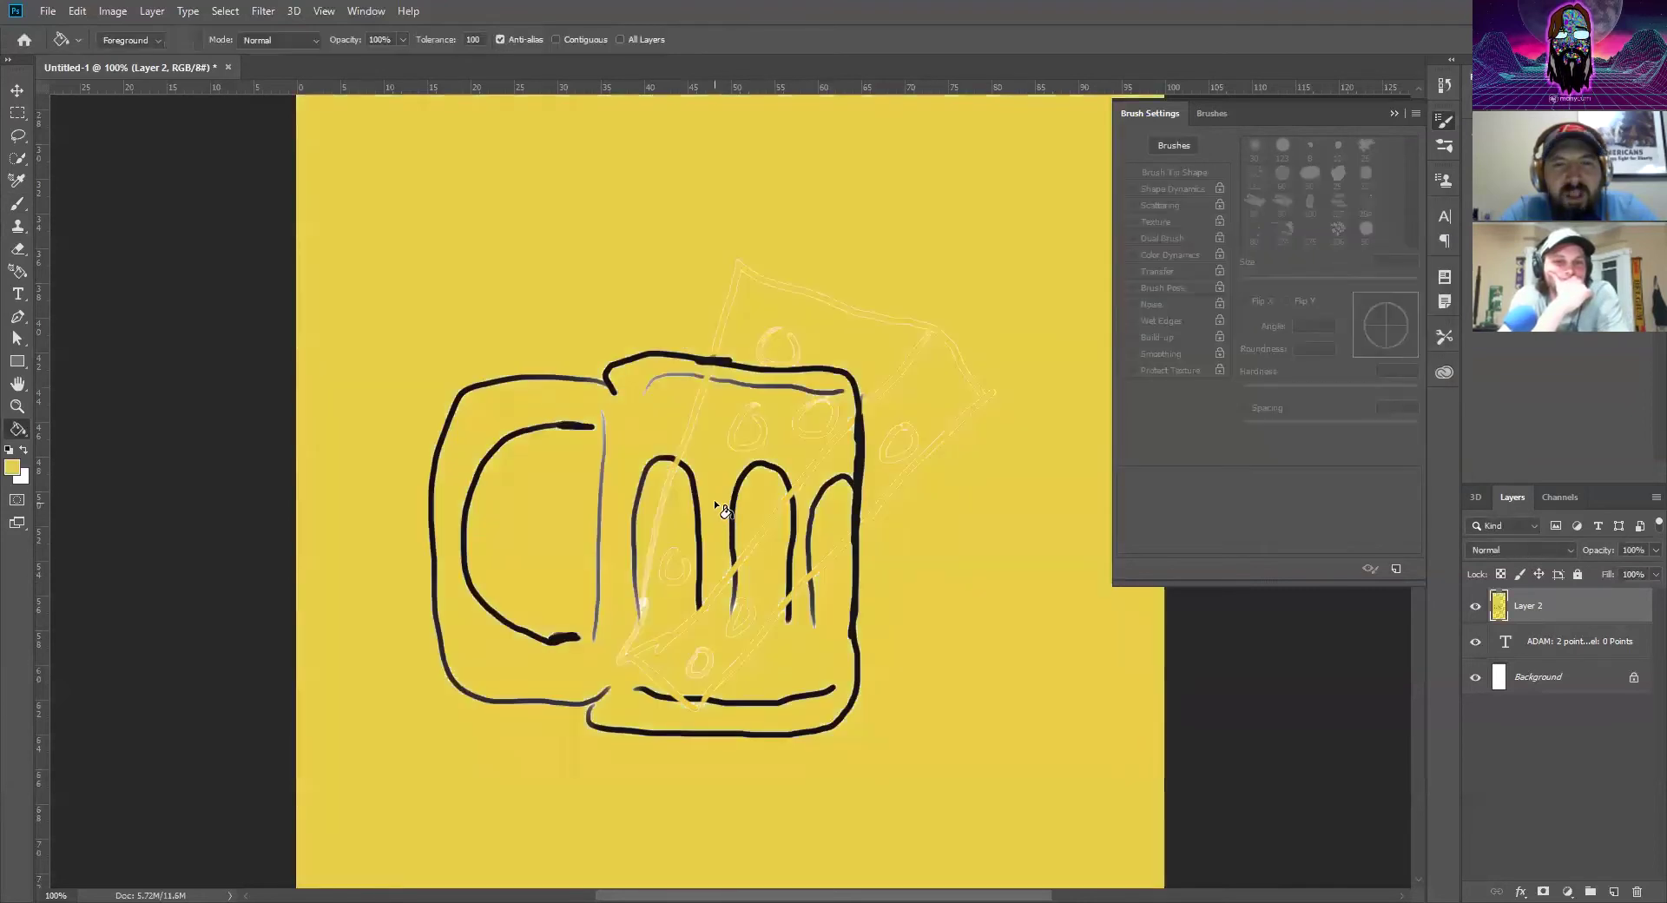
key("ctrl+z")
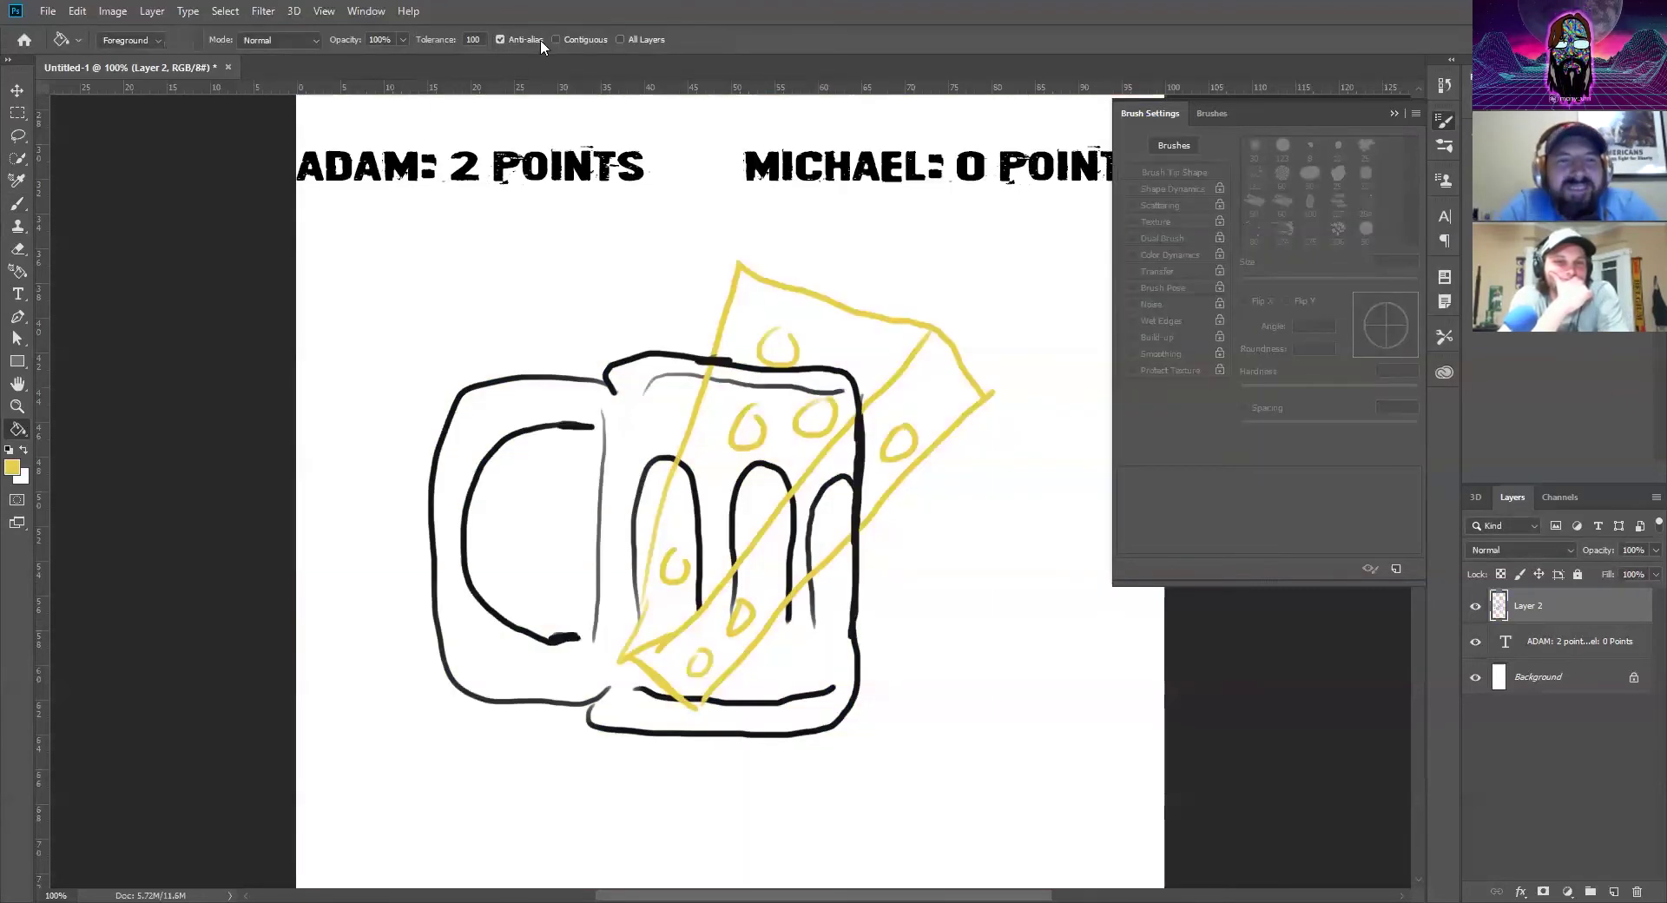
Fill the sections of the cheese wedge with yellow using the Paint Bucket with Contiguous on, leaving several of its holes white
left_click(722, 422)
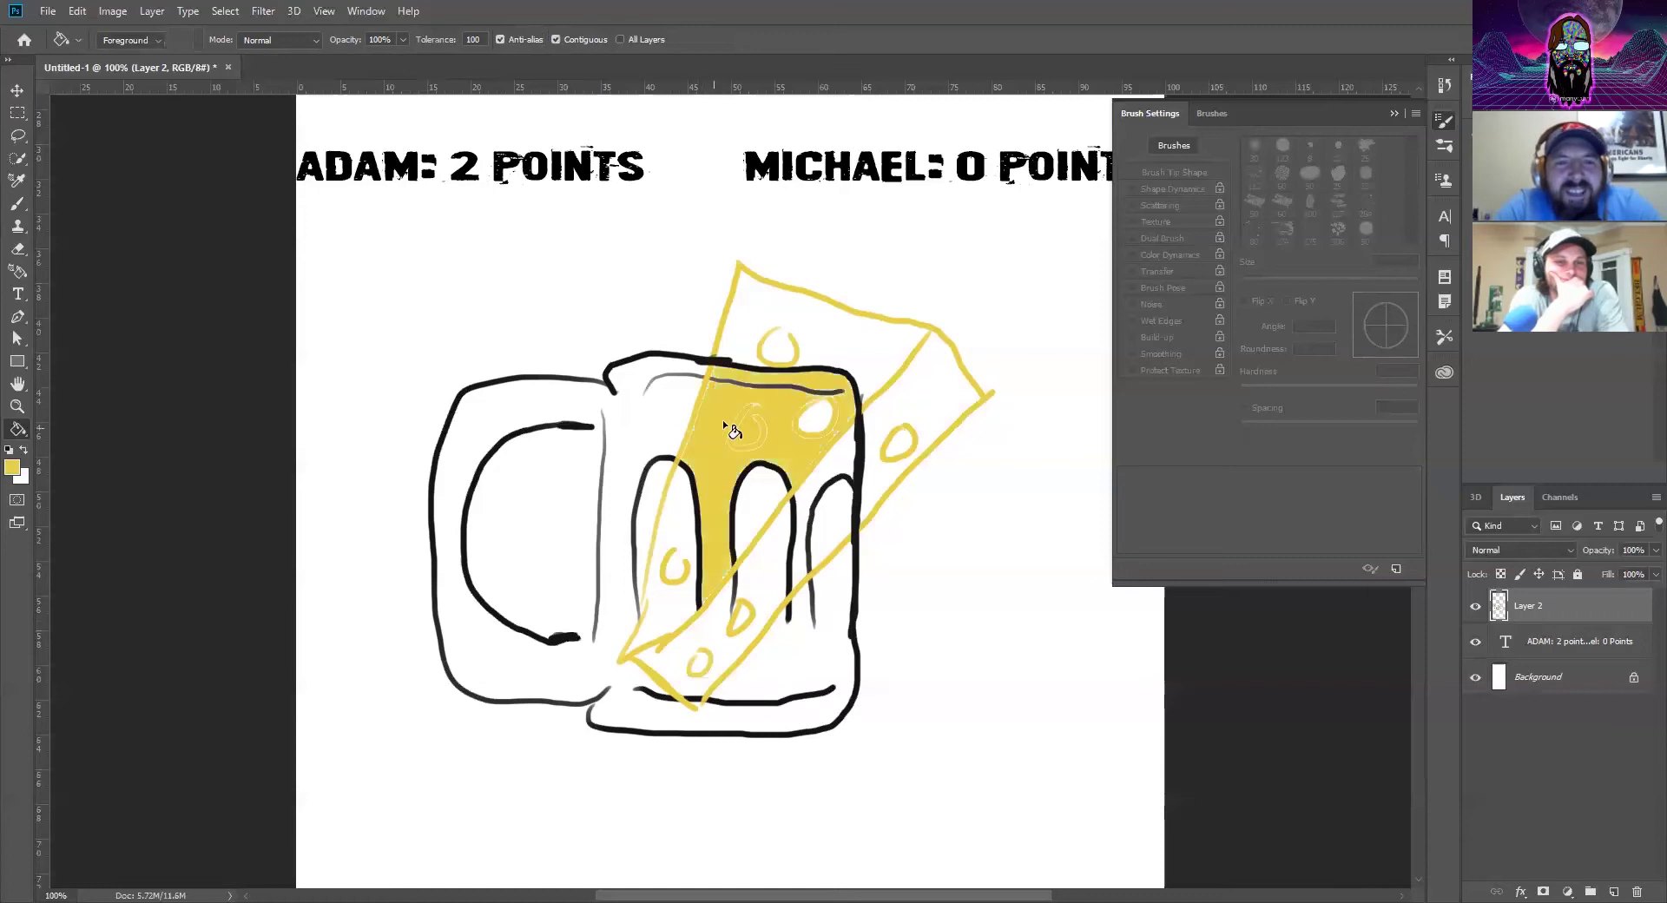
left_click(828, 339)
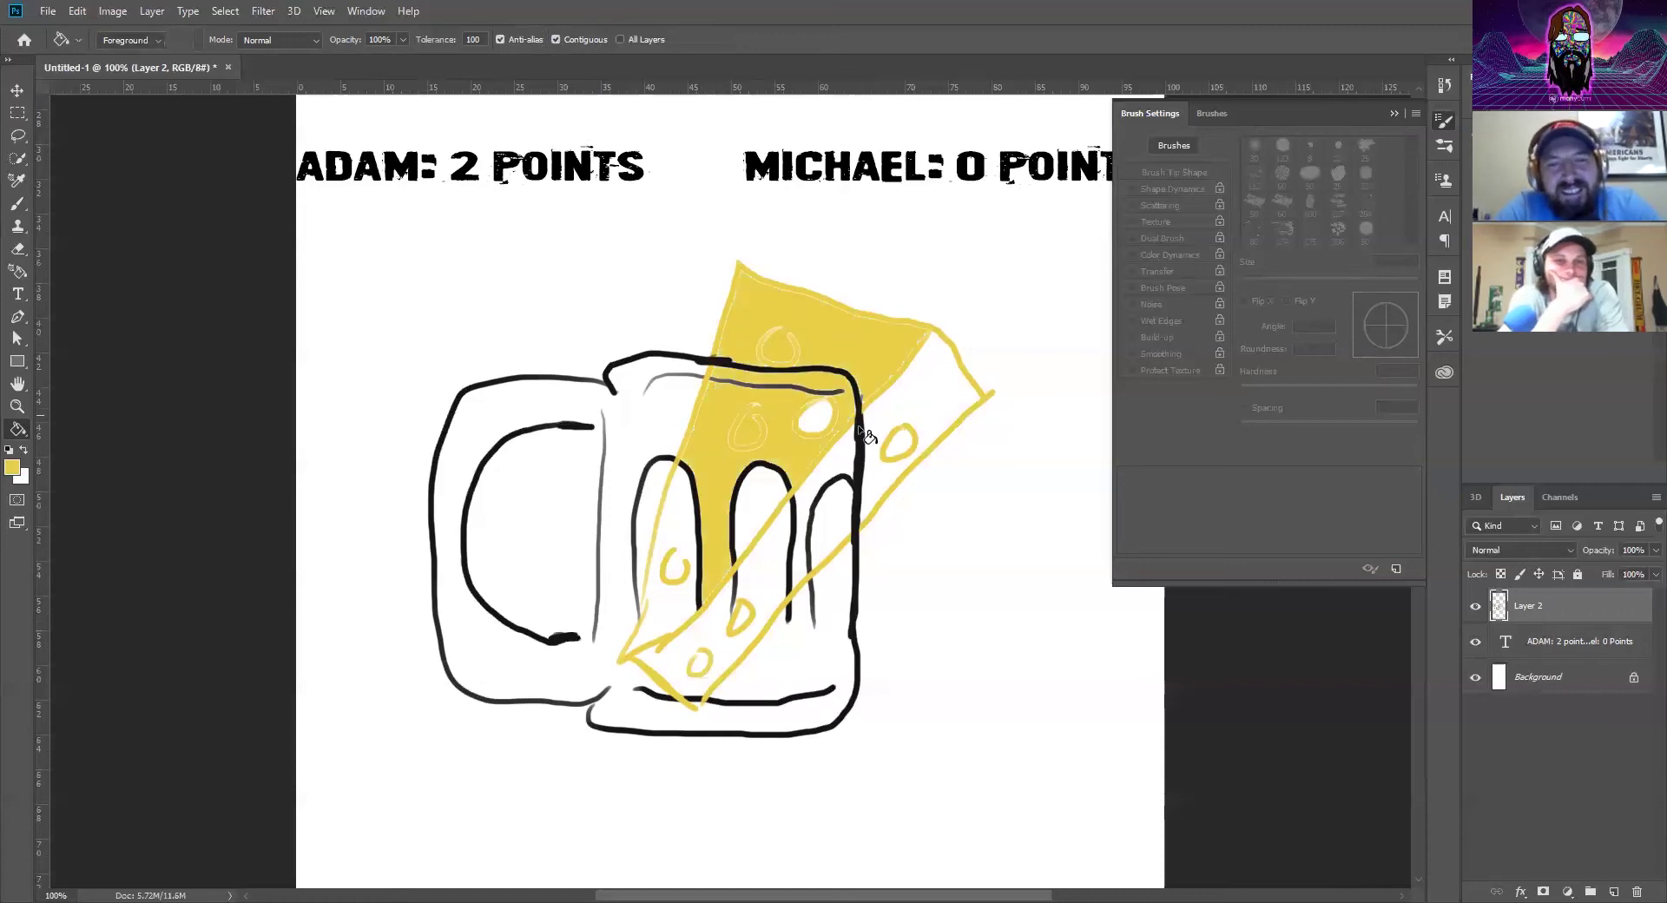
left_click(690, 537)
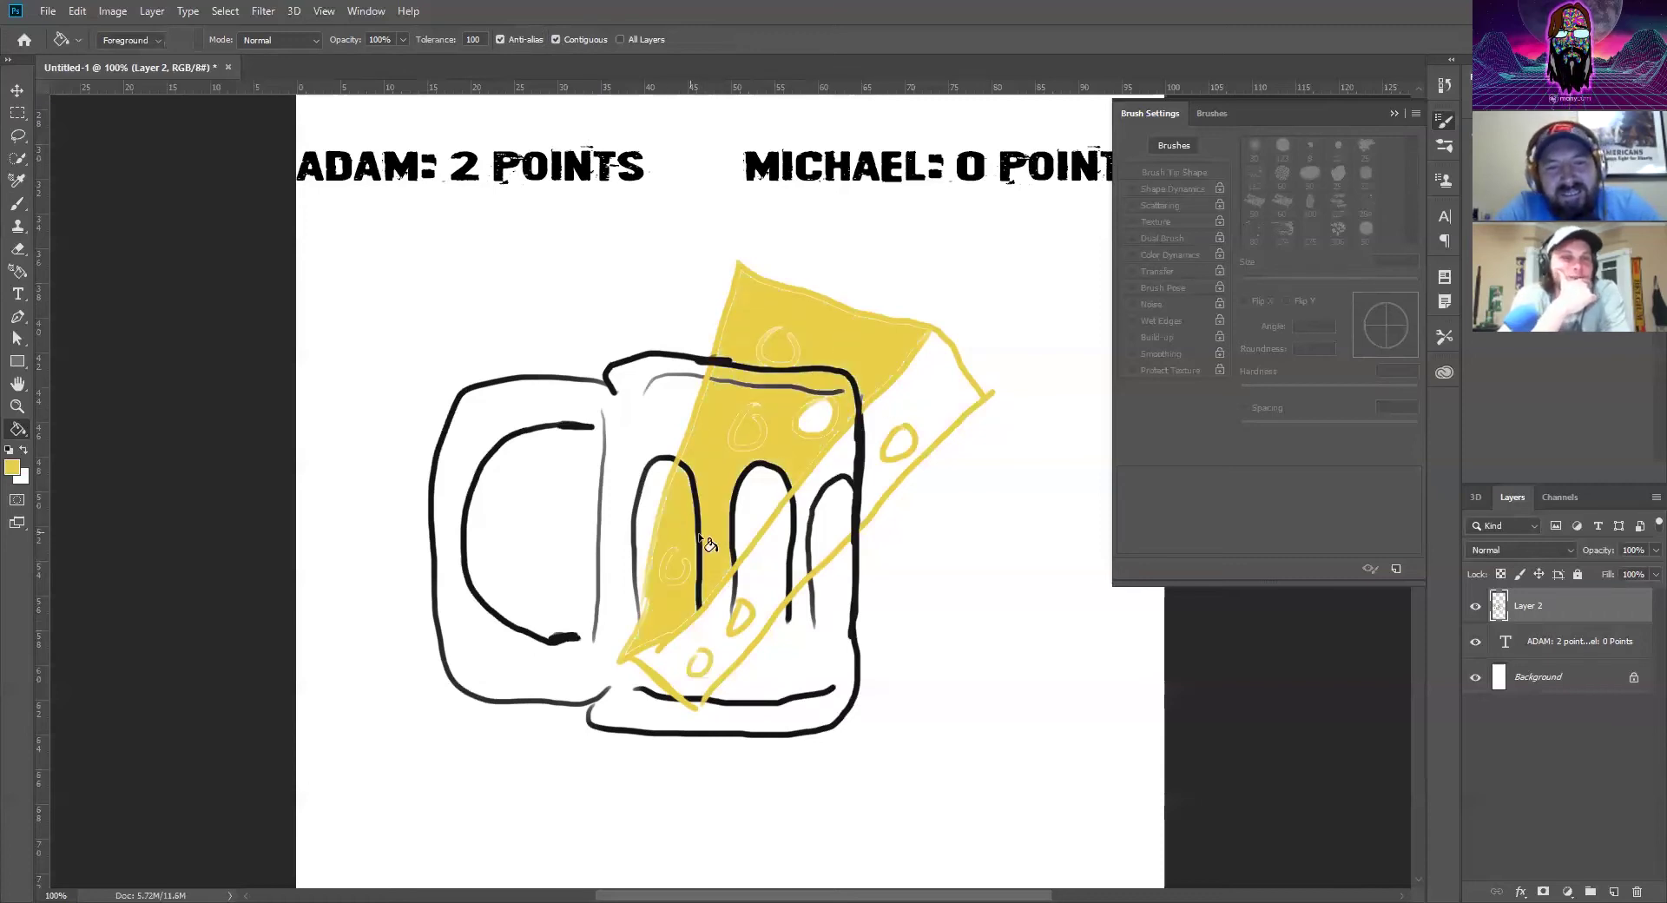
left_click(729, 638)
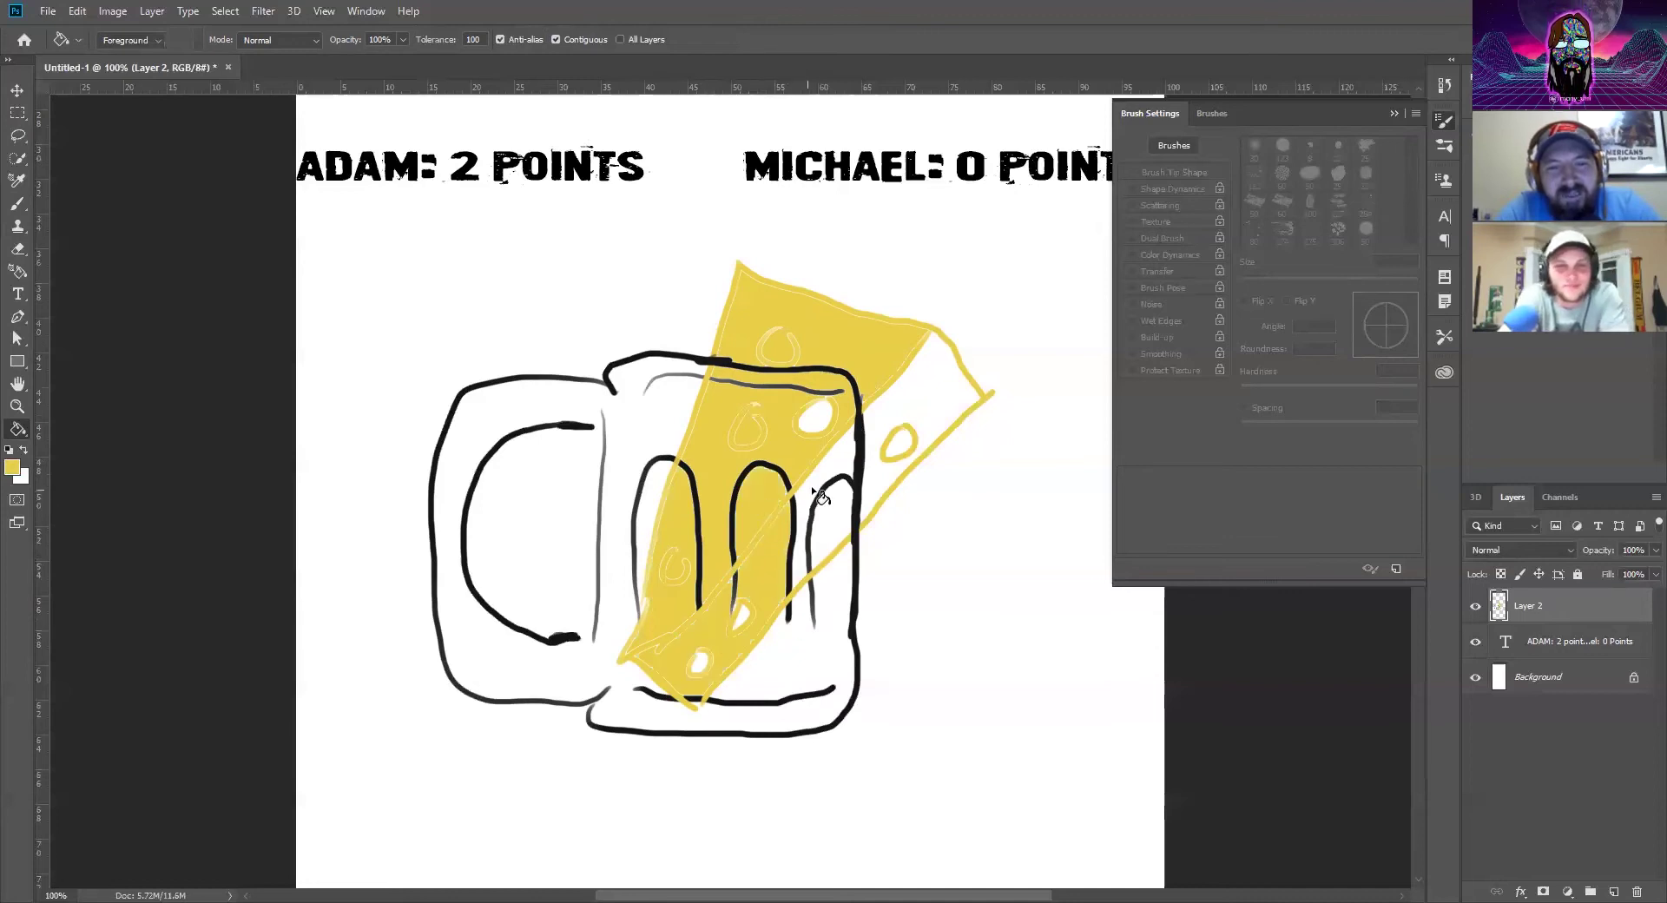
left_click(827, 458)
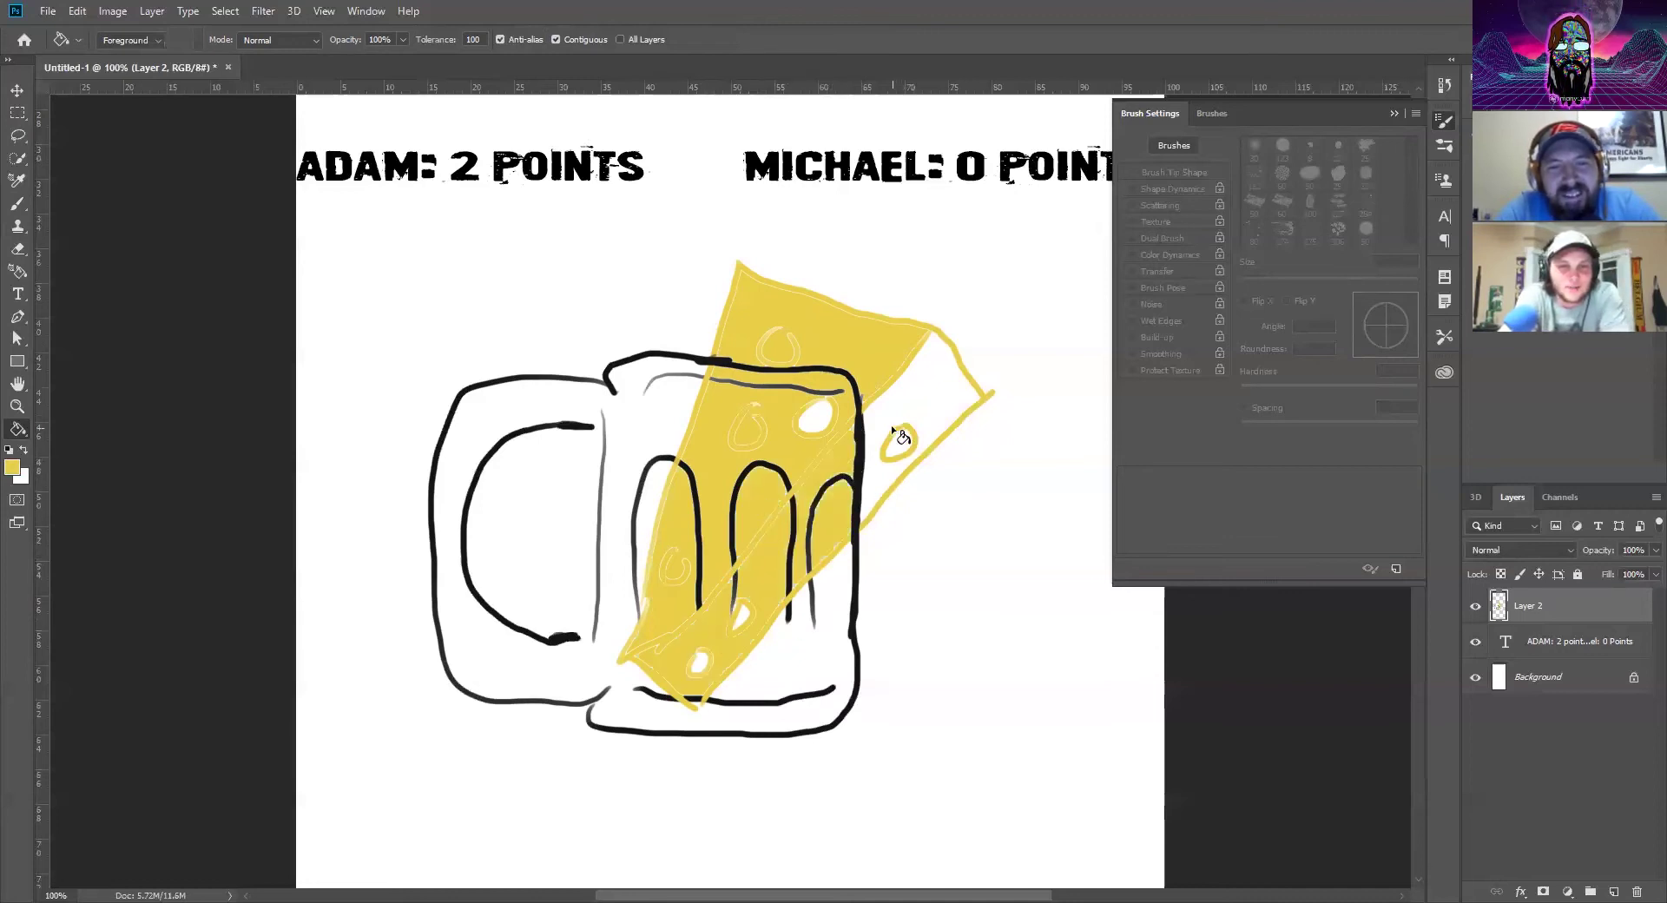
left_click(901, 401)
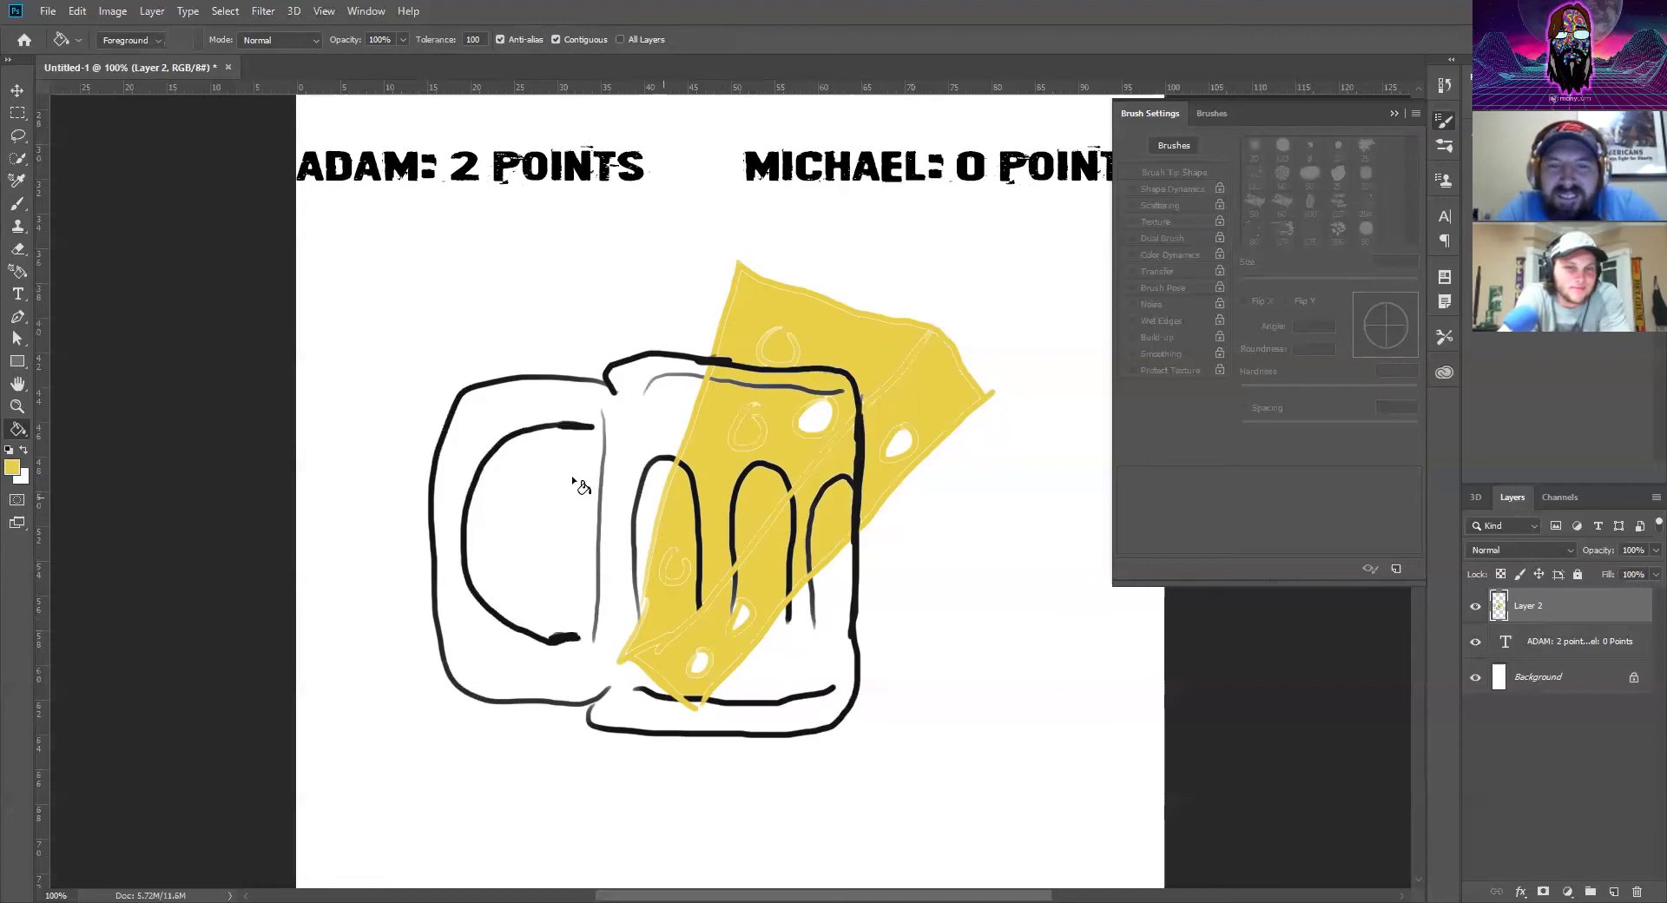
Change the foreground colour to orange, hex f5b62f, and brush it over the mug's body with a 100 px brush at 37% opacity
left_click(9, 471)
left_click(1226, 428)
left_click_drag(1181, 260, 1169, 242)
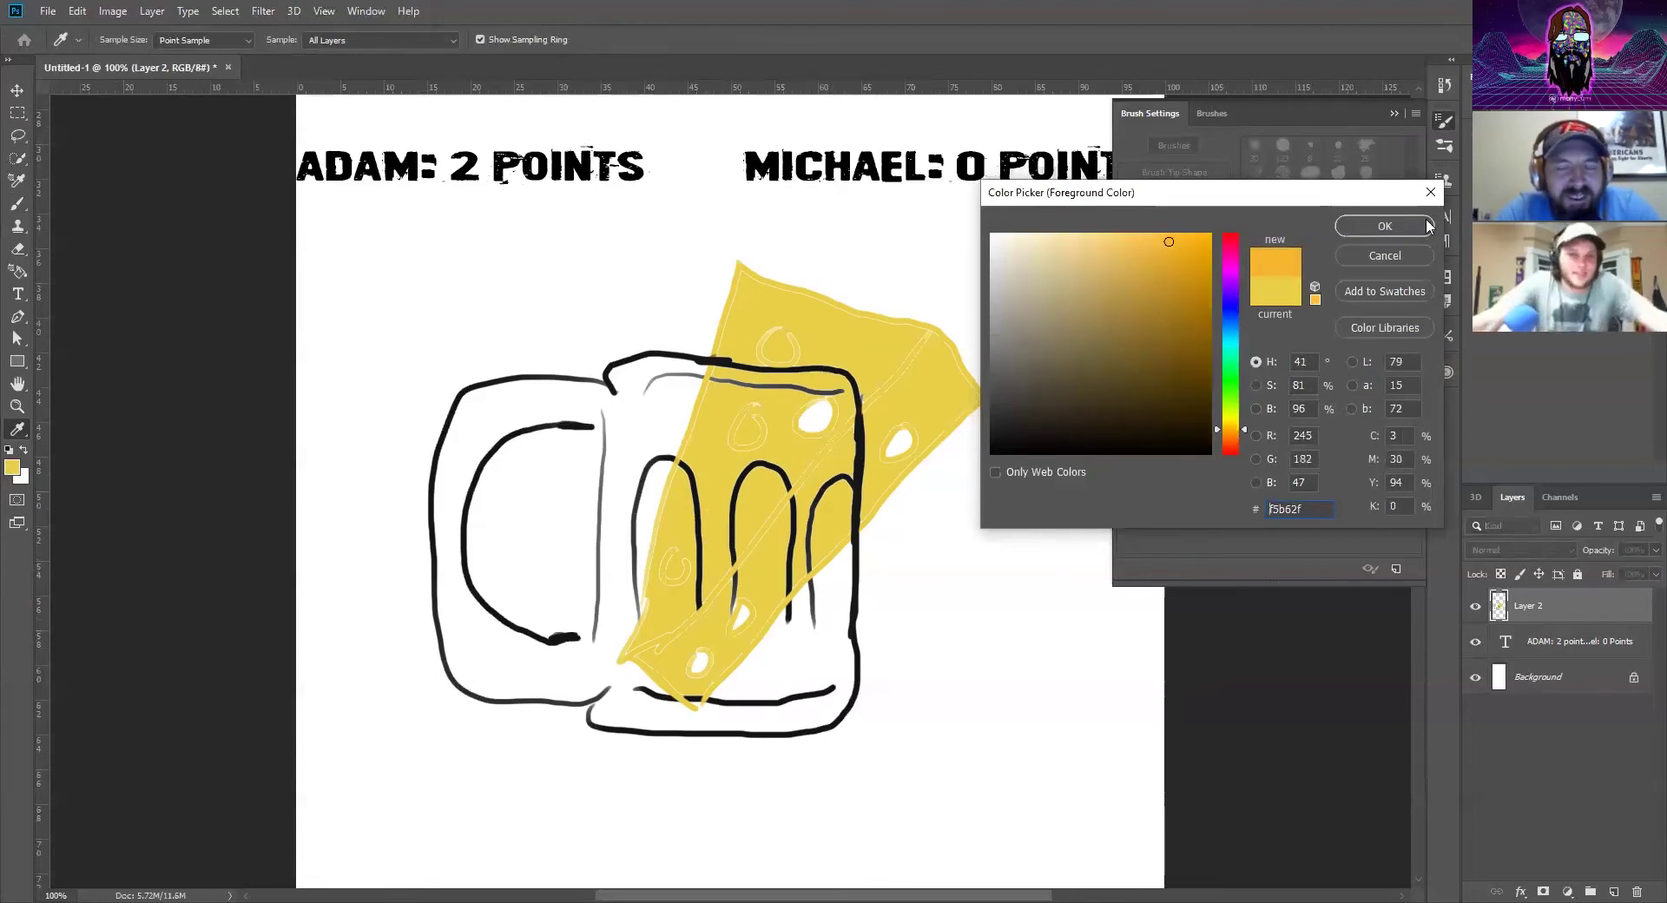
left_click(1429, 225)
key("g")
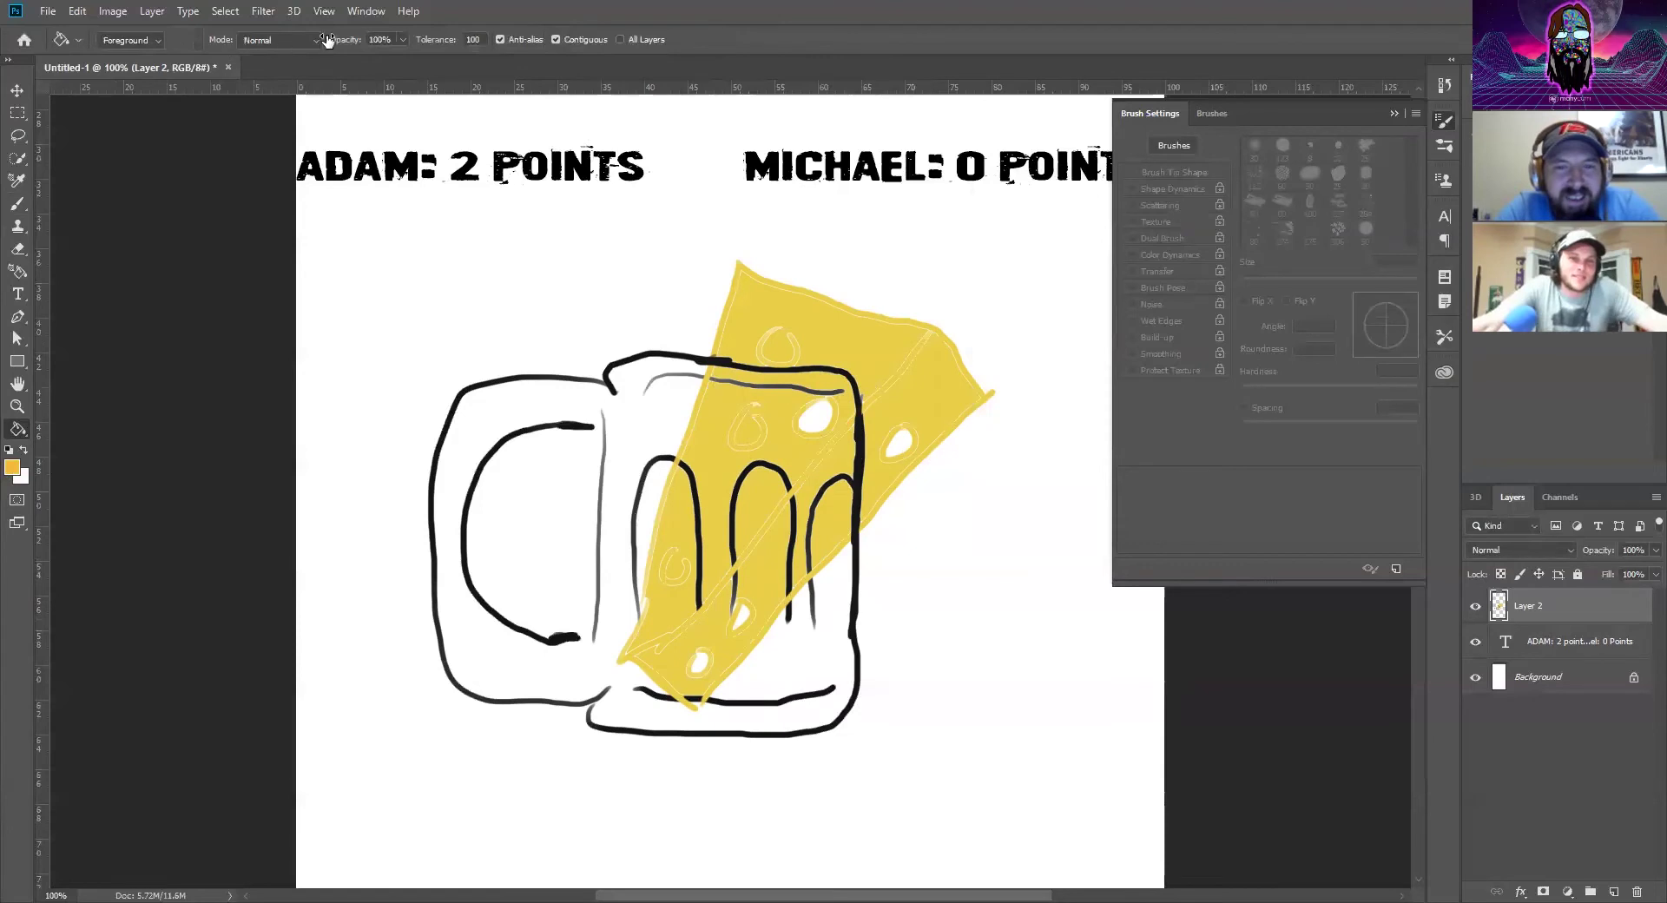
key("b")
mouse_move(630, 521)
left_mouse_down()
mouse_move(808, 528)
mouse_move(811, 676)
mouse_move(678, 693)
mouse_move(635, 679)
mouse_move(629, 624)
mouse_move(633, 579)
mouse_move(695, 583)
mouse_move(735, 647)
mouse_move(748, 607)
mouse_move(735, 534)
mouse_move(644, 497)
mouse_move(723, 481)
mouse_move(797, 500)
mouse_move(809, 480)
mouse_move(676, 467)
mouse_move(646, 445)
mouse_move(810, 445)
mouse_move(647, 475)
mouse_move(681, 687)
mouse_move(599, 690)
left_mouse_up()
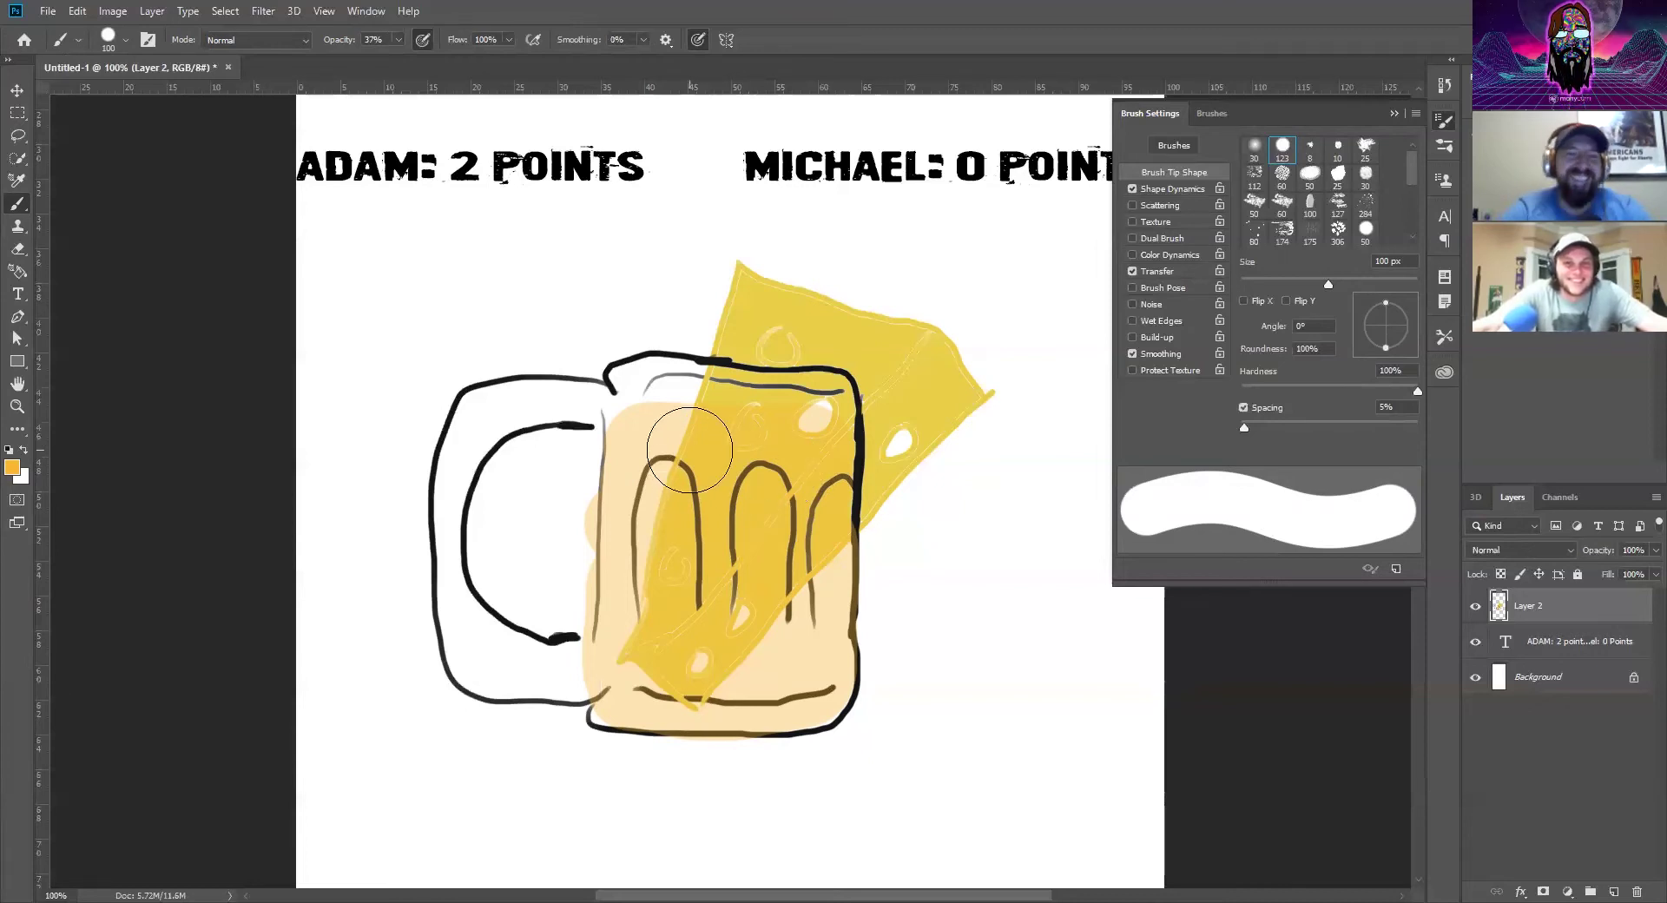
mouse_move(689, 448)
left_mouse_down()
mouse_move(648, 434)
mouse_move(809, 424)
mouse_move(665, 426)
mouse_move(647, 408)
mouse_move(813, 408)
mouse_move(816, 436)
mouse_move(656, 472)
mouse_move(645, 493)
mouse_move(742, 529)
mouse_move(790, 576)
mouse_move(649, 573)
mouse_move(628, 537)
mouse_move(637, 581)
mouse_move(719, 622)
mouse_move(781, 608)
mouse_move(808, 548)
mouse_move(812, 627)
mouse_move(789, 684)
mouse_move(656, 682)
mouse_move(626, 622)
mouse_move(724, 600)
mouse_move(738, 532)
left_mouse_up()
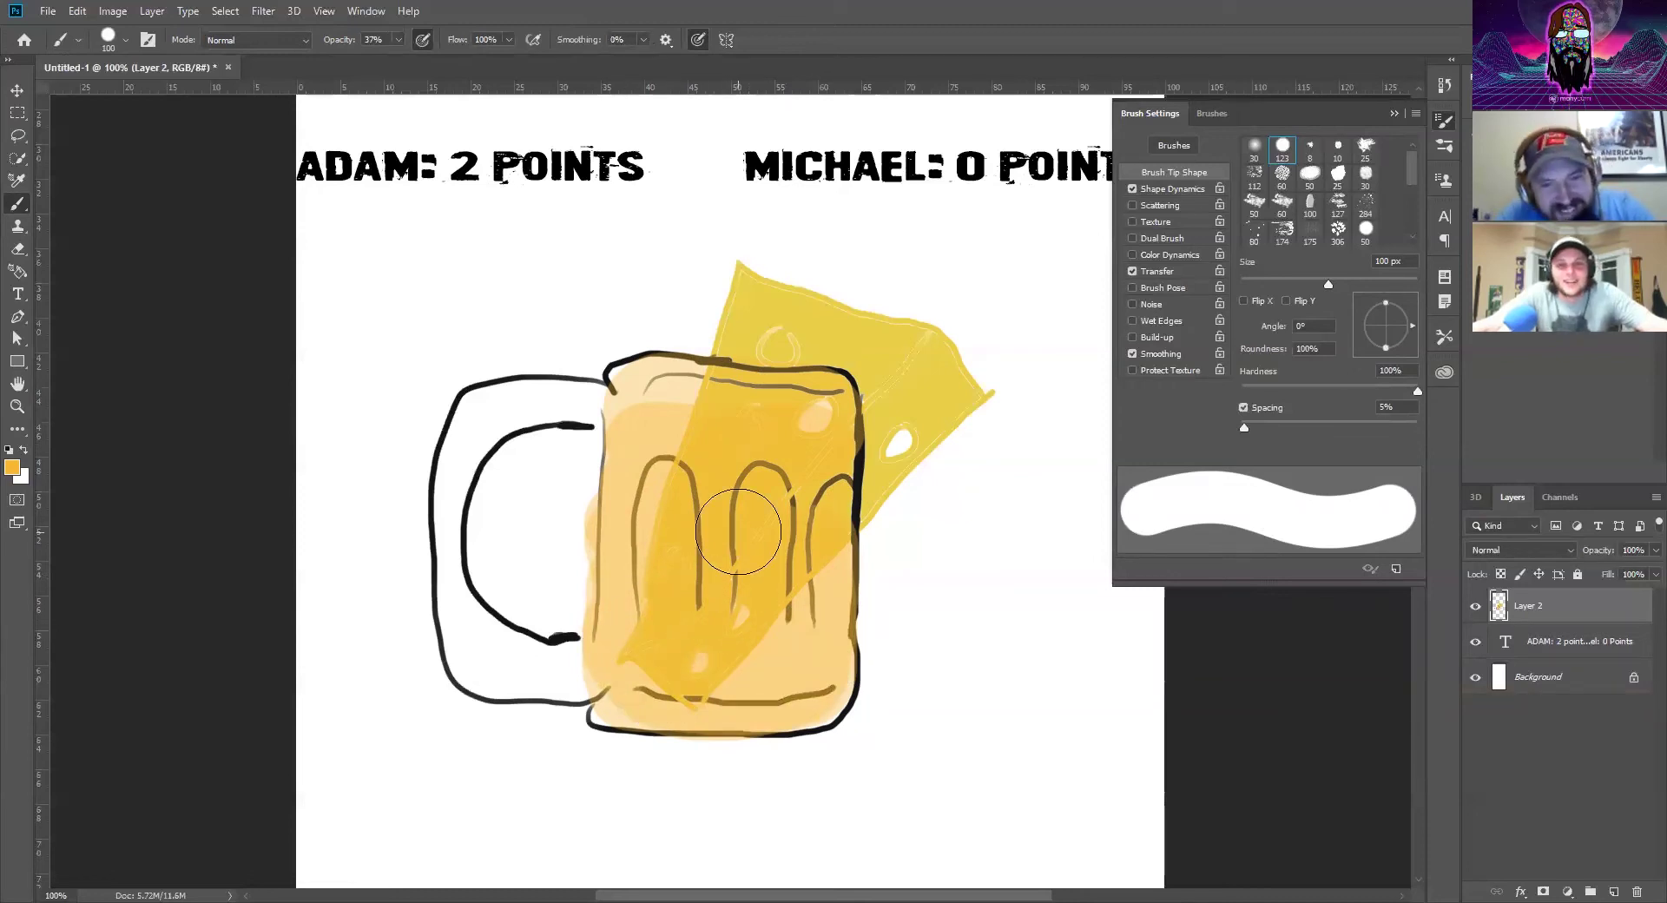
Set the second player's score in the heading text to 1 and collapse the Brush Settings
left_click(17, 293)
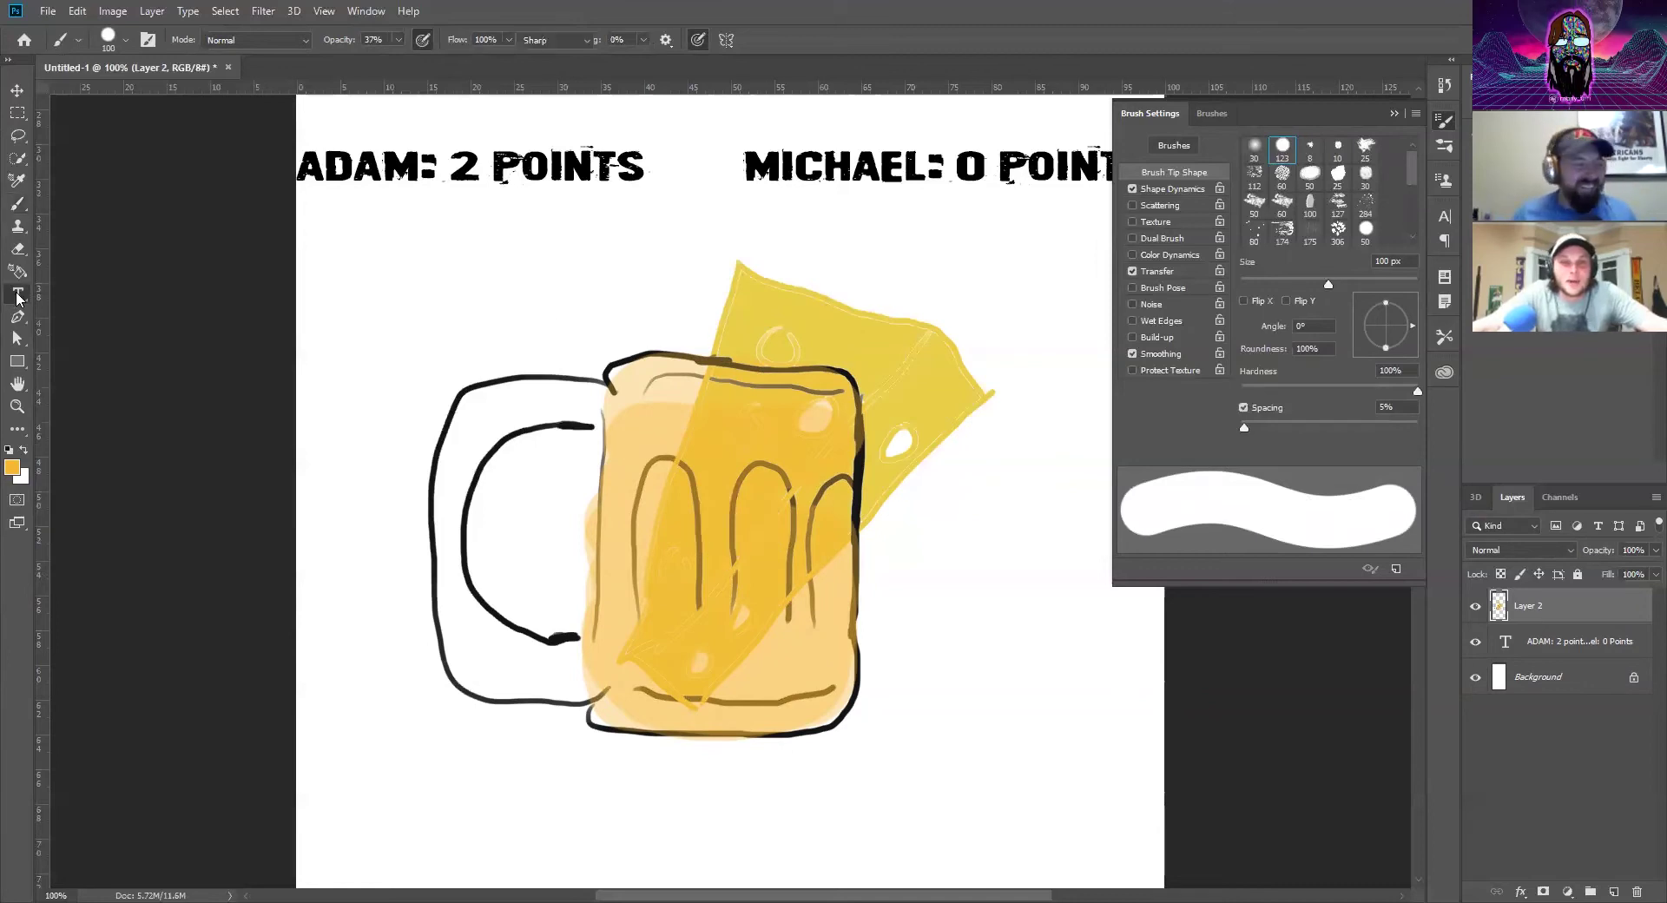
double_click(972, 167)
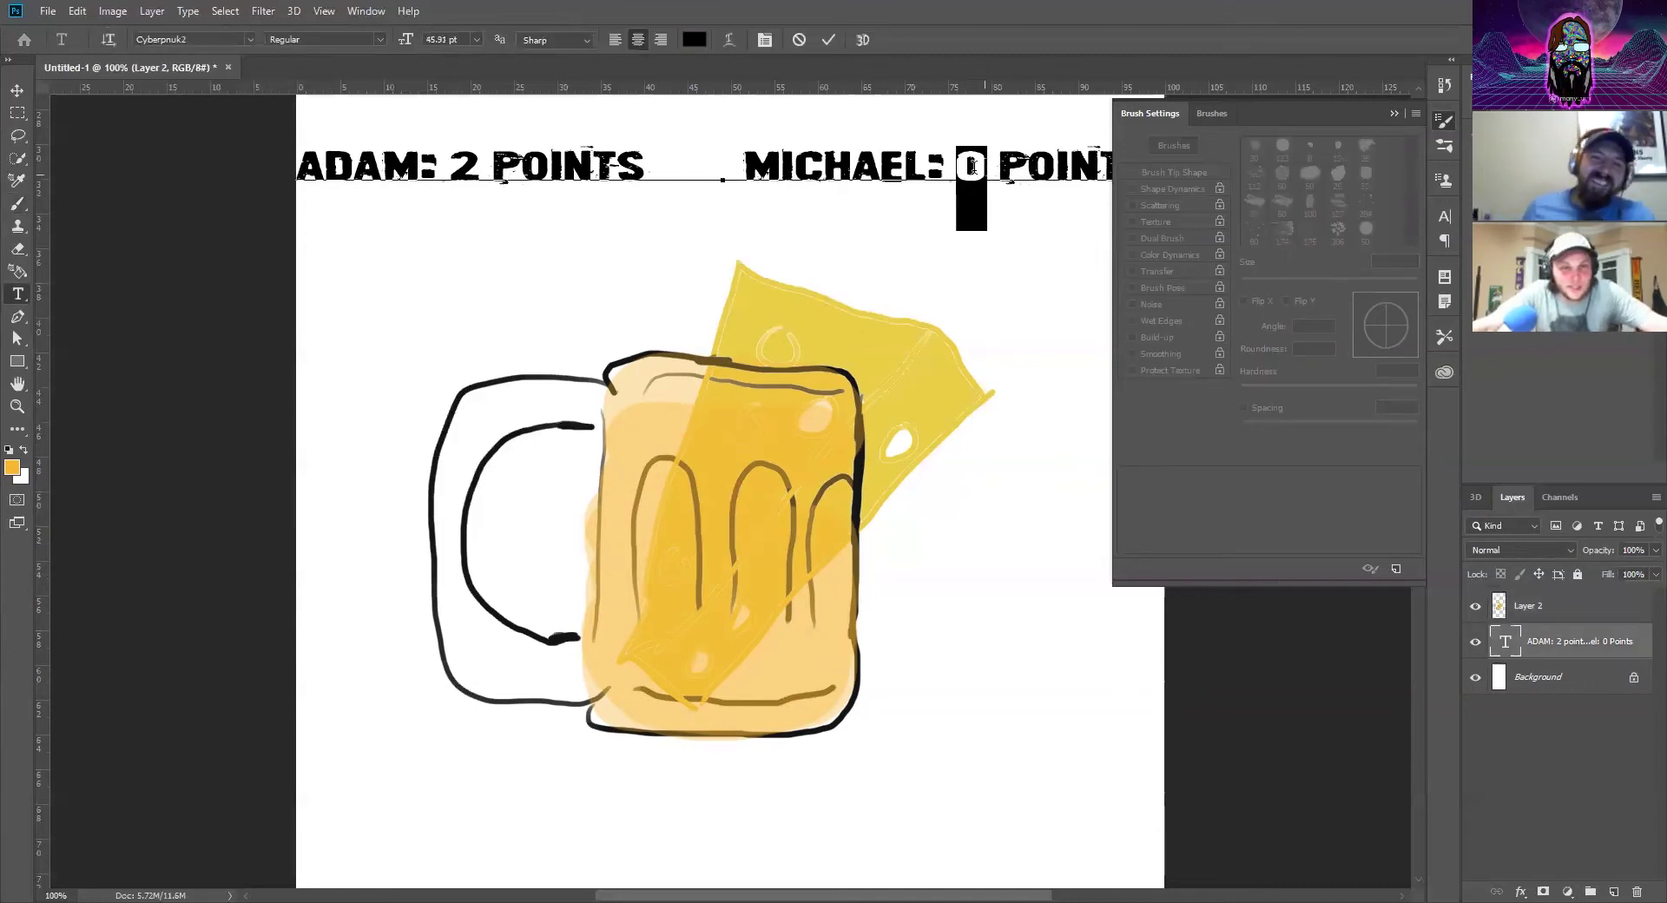
type("1")
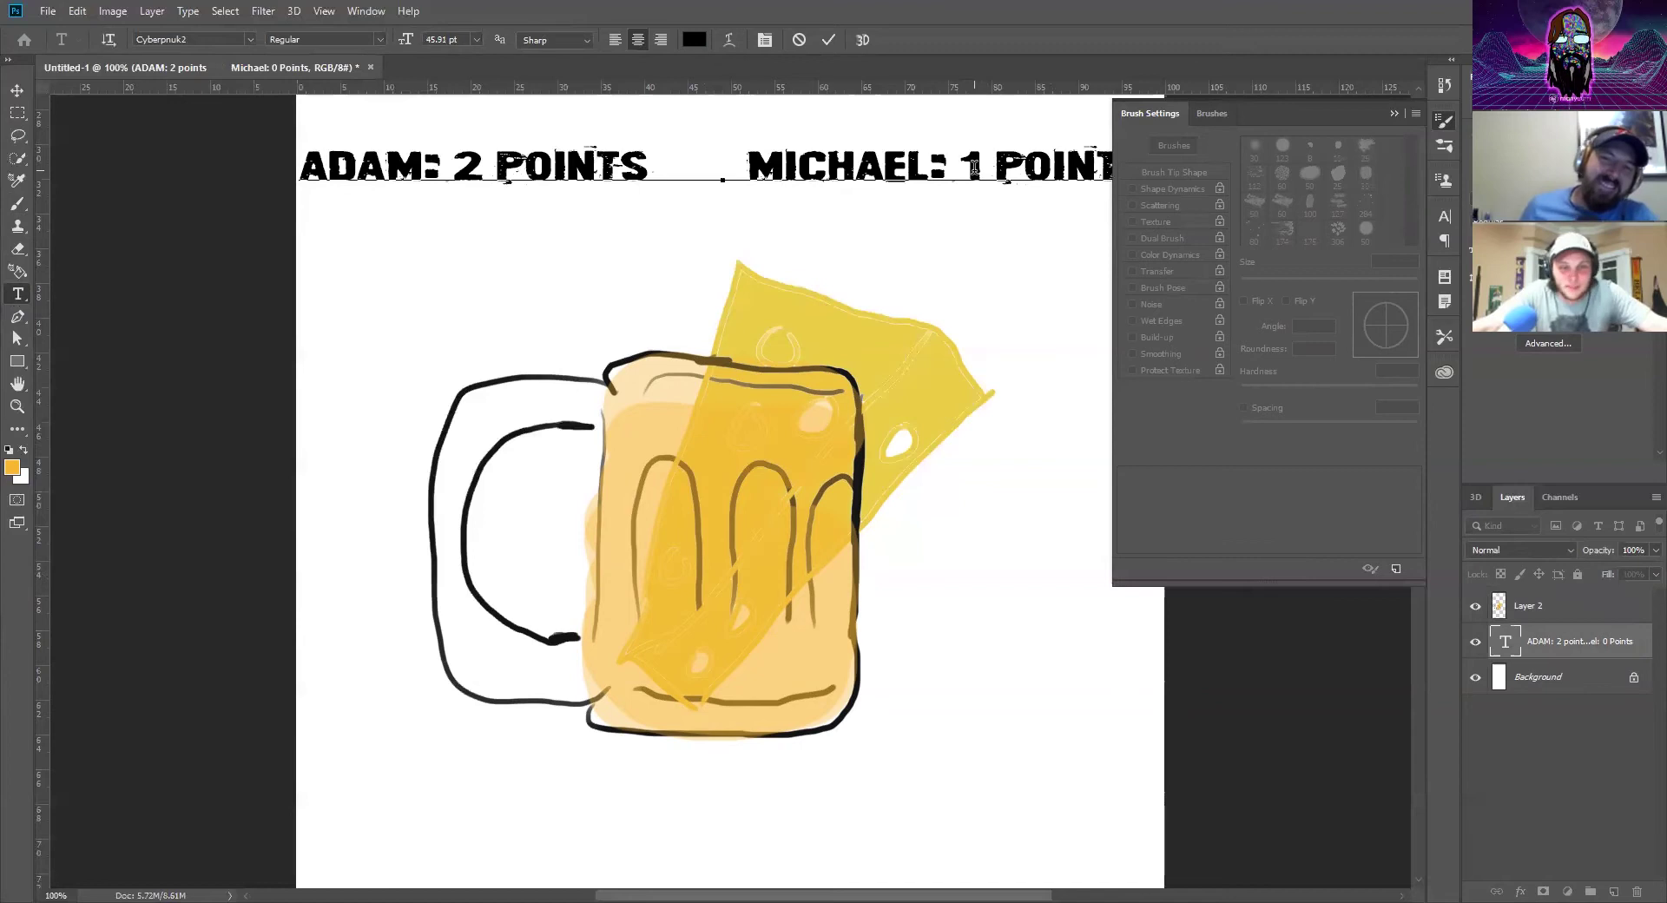
left_click(830, 165)
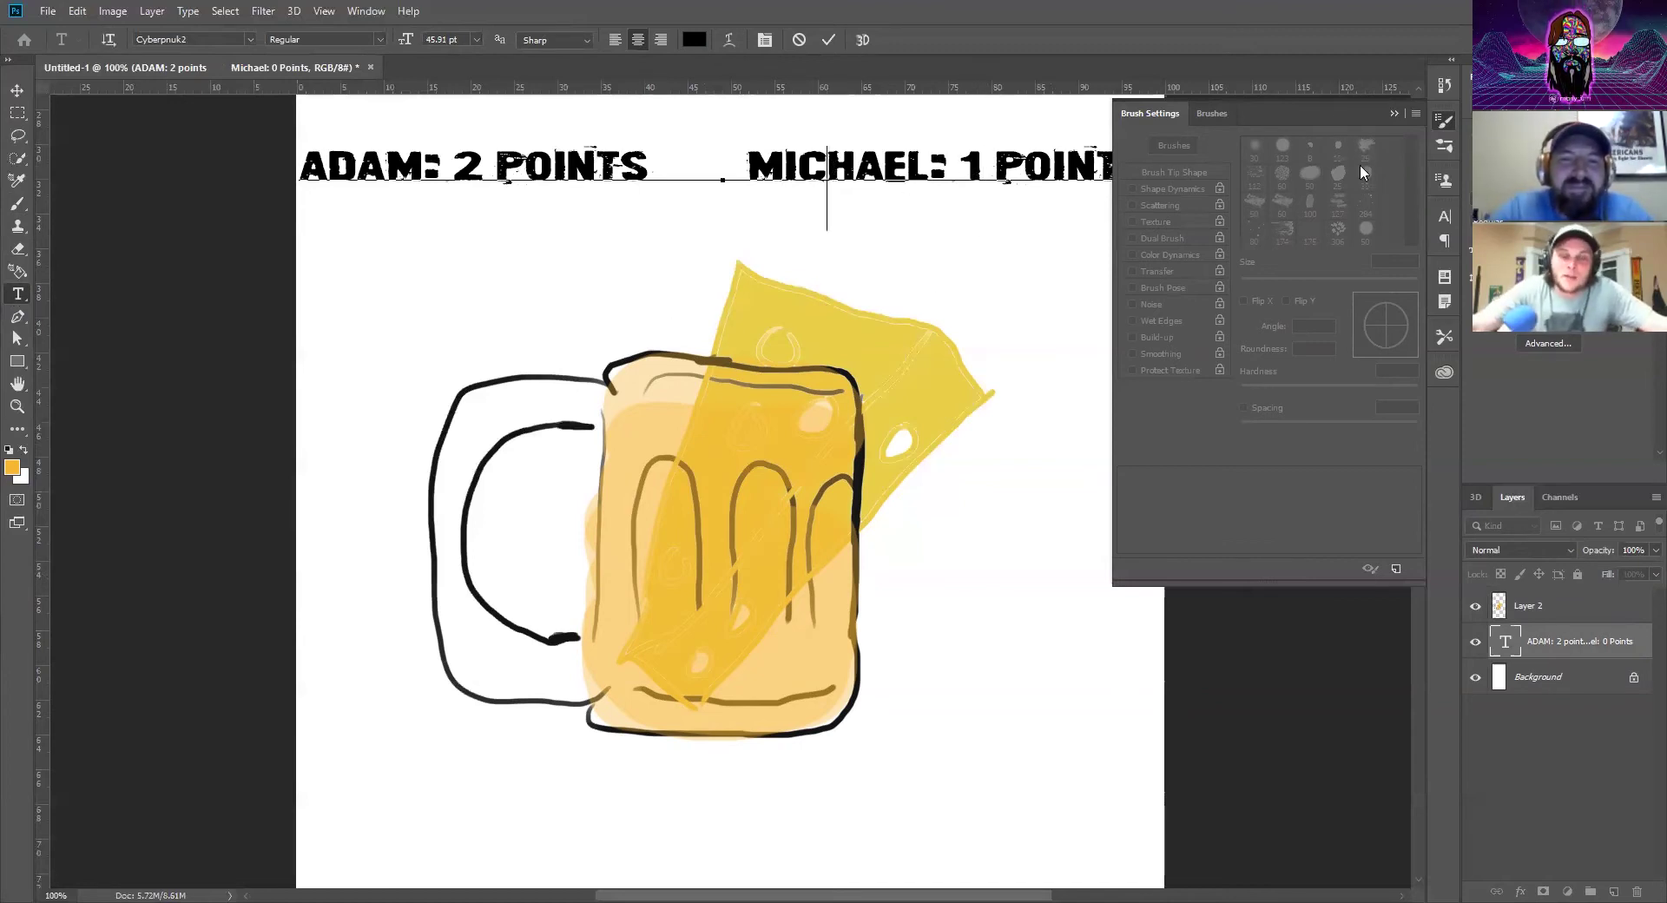
left_click(1393, 113)
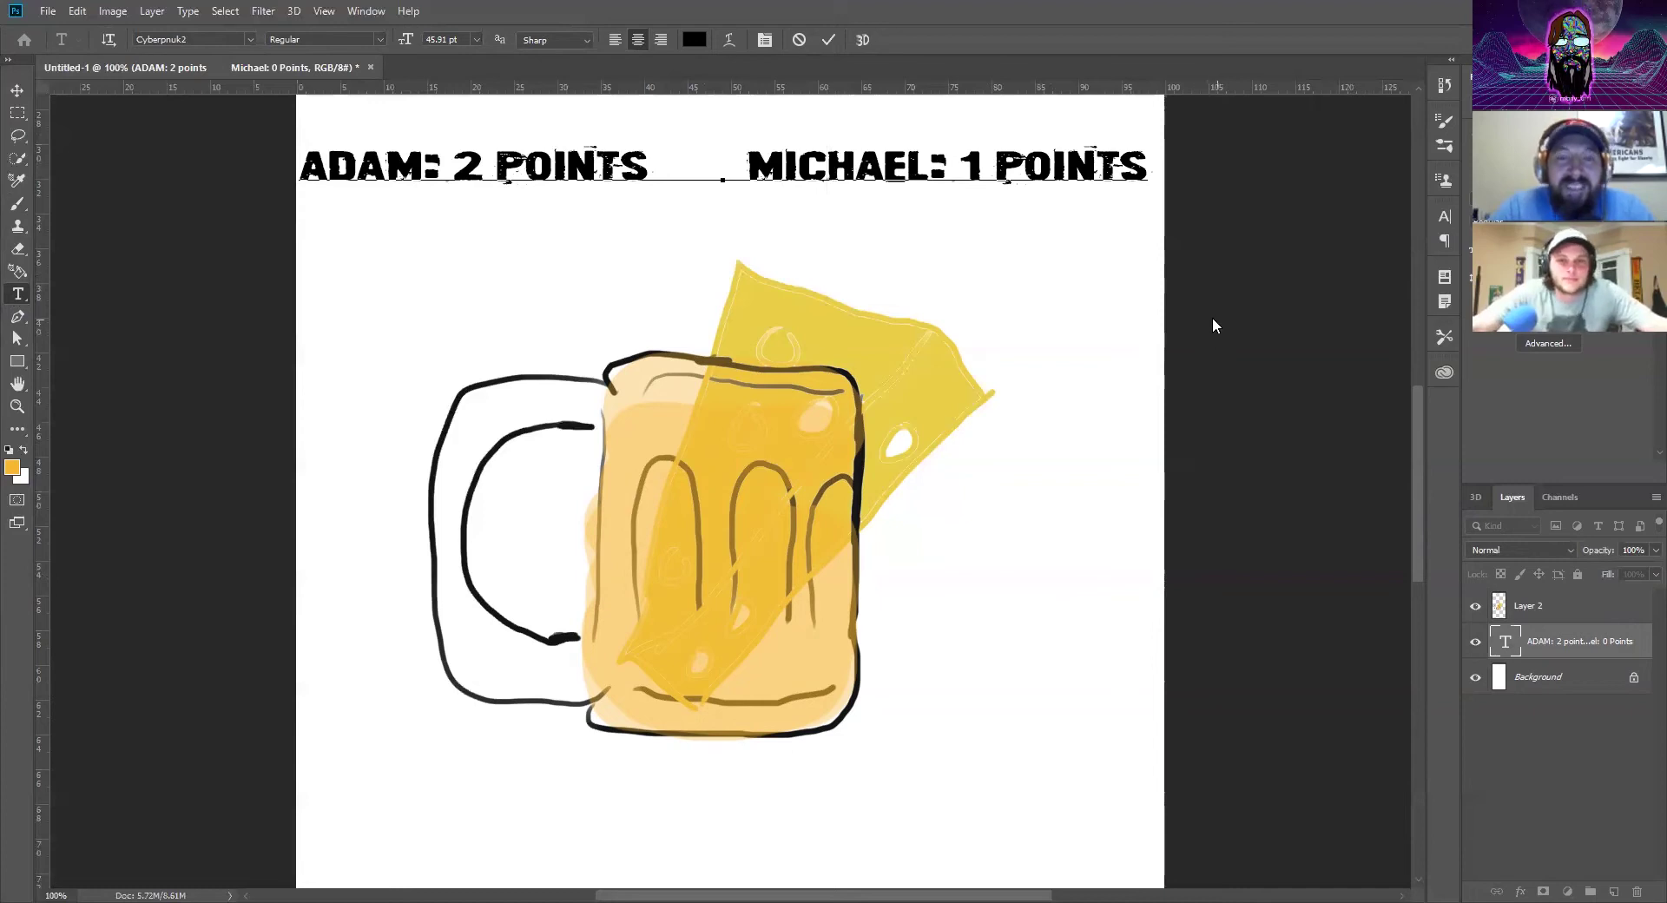
Delete Layer 2 with the beer mug and cheese drawing
left_click(1544, 607)
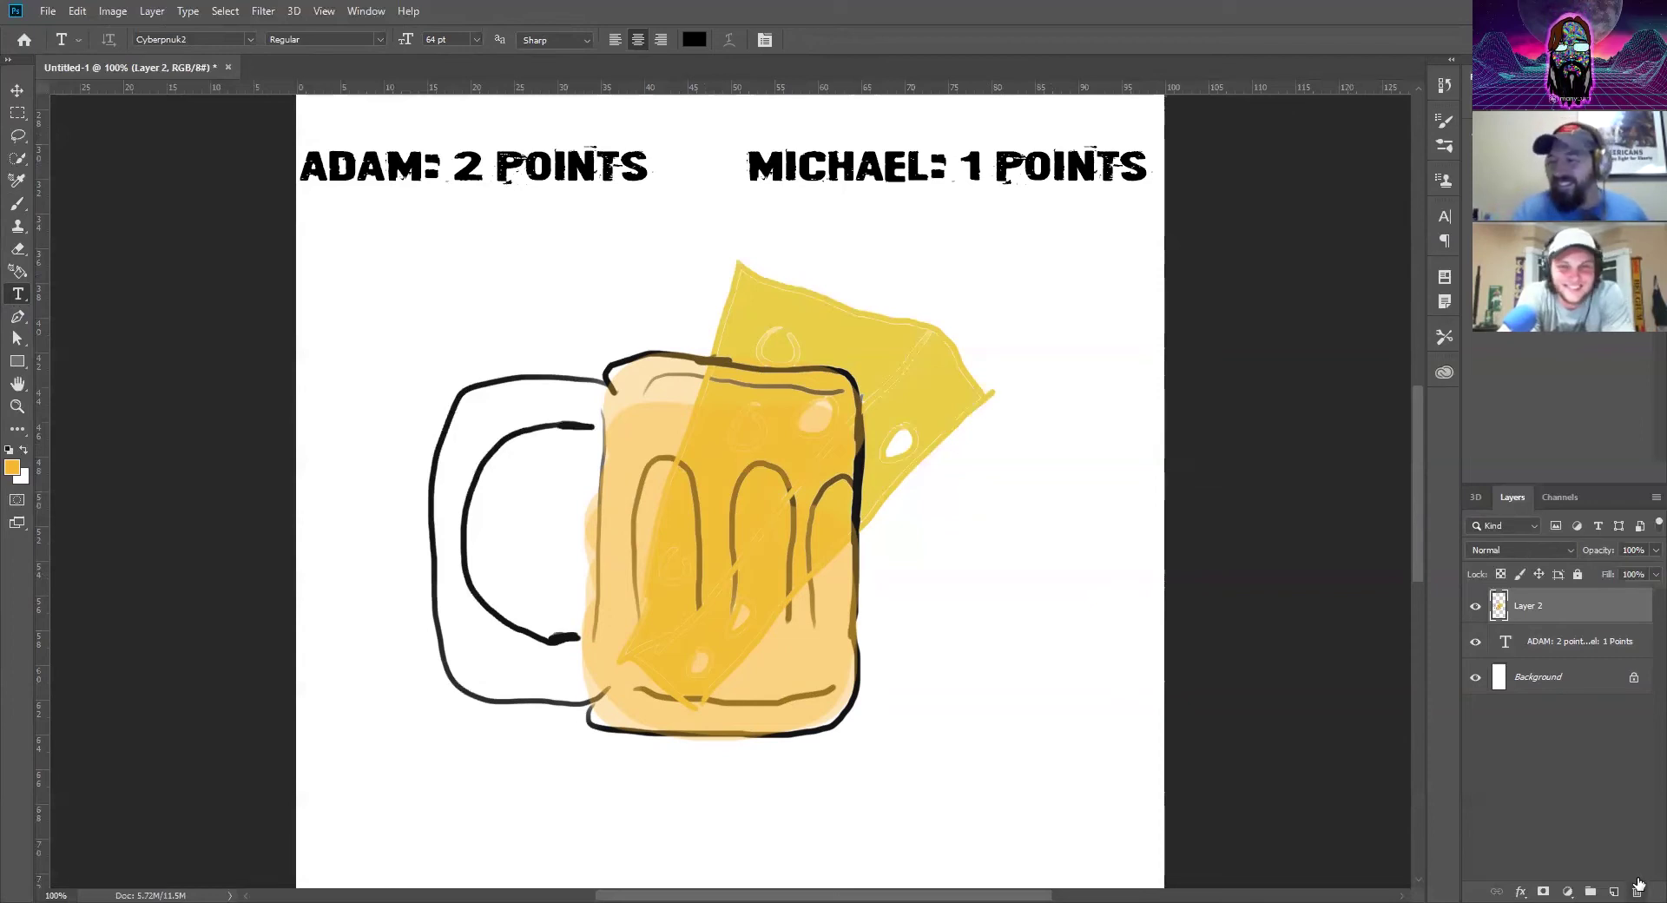
left_click(1637, 889)
left_click(749, 343)
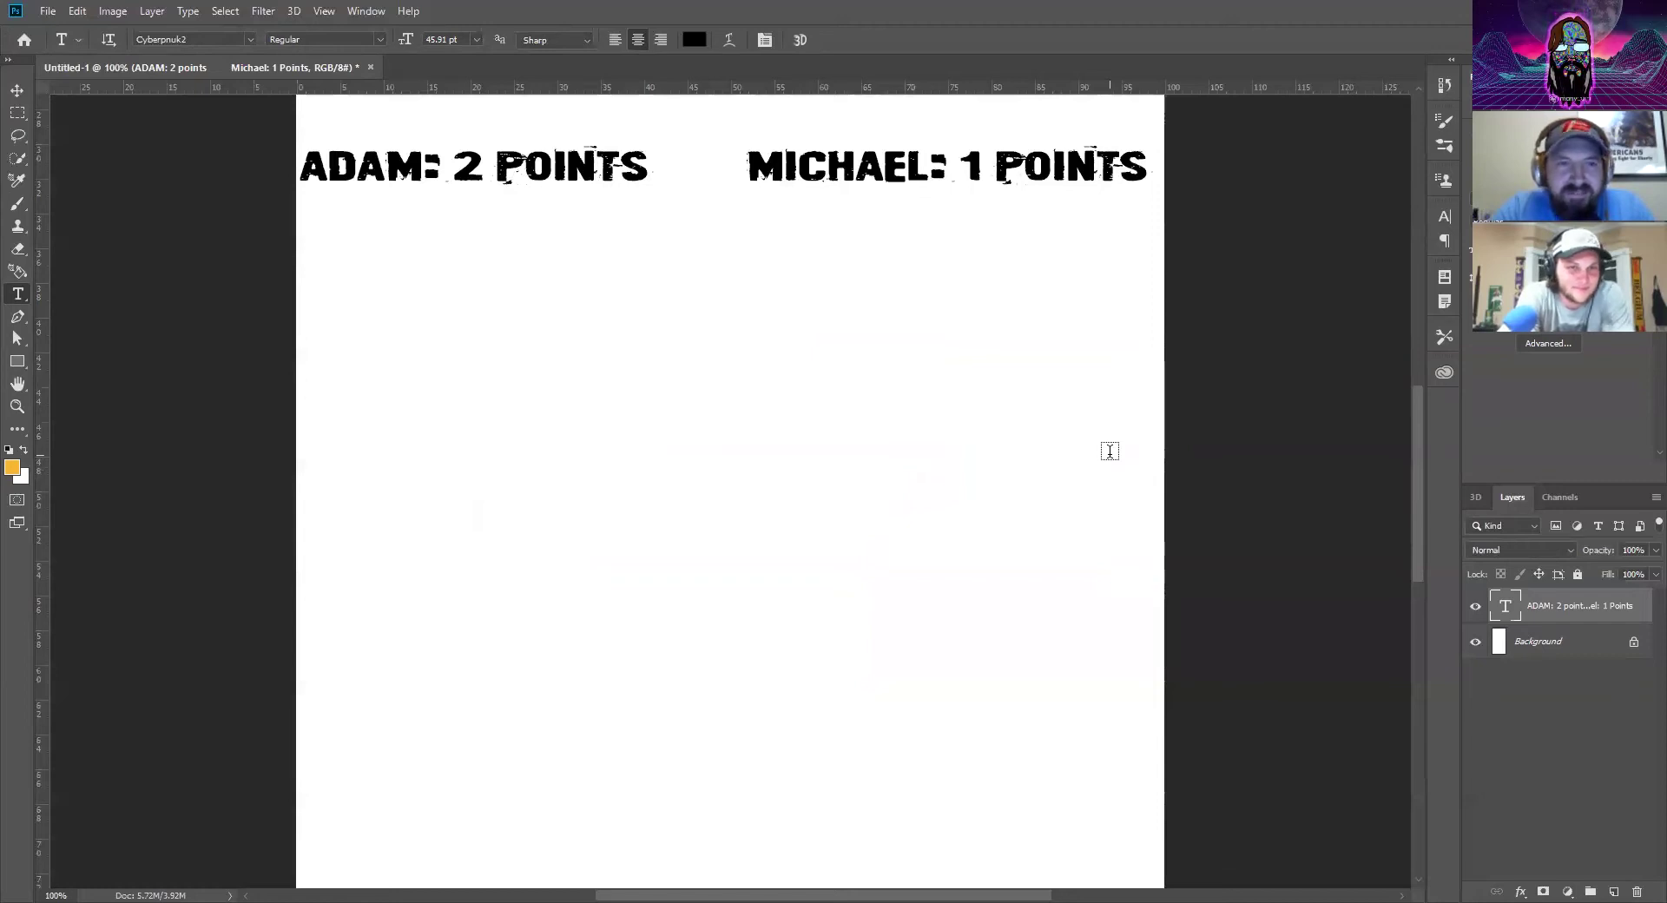
Activate the Brush tool and set the foreground colour to near-black, hex 181818
left_click(17, 205)
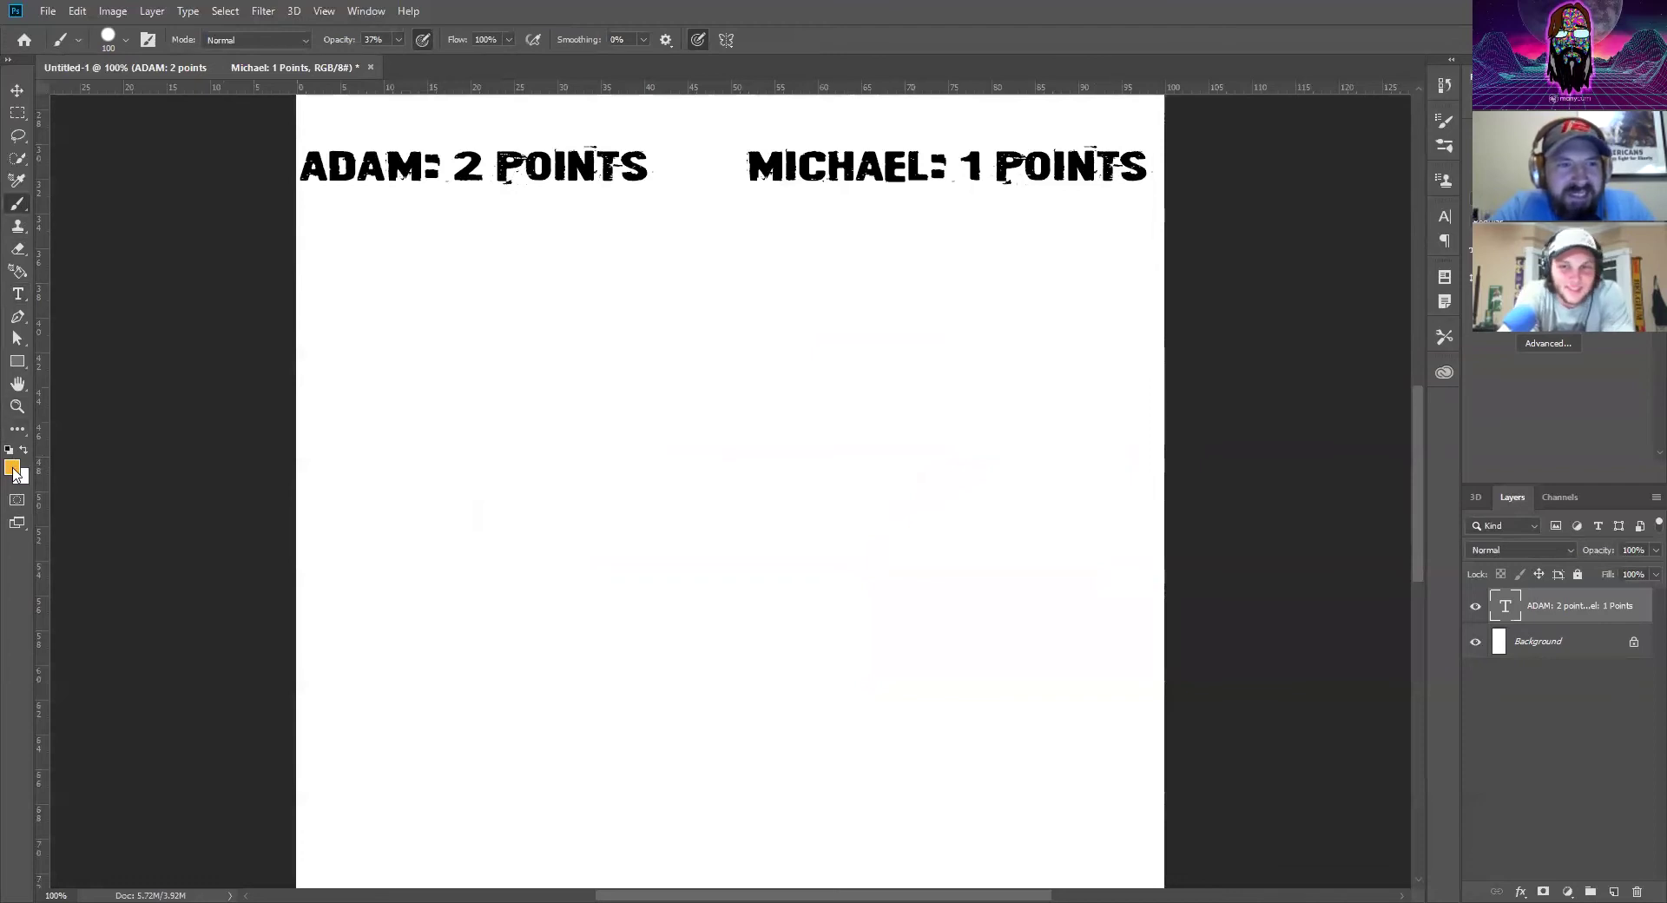
left_click(12, 469)
left_click_drag(1035, 375, 981, 431)
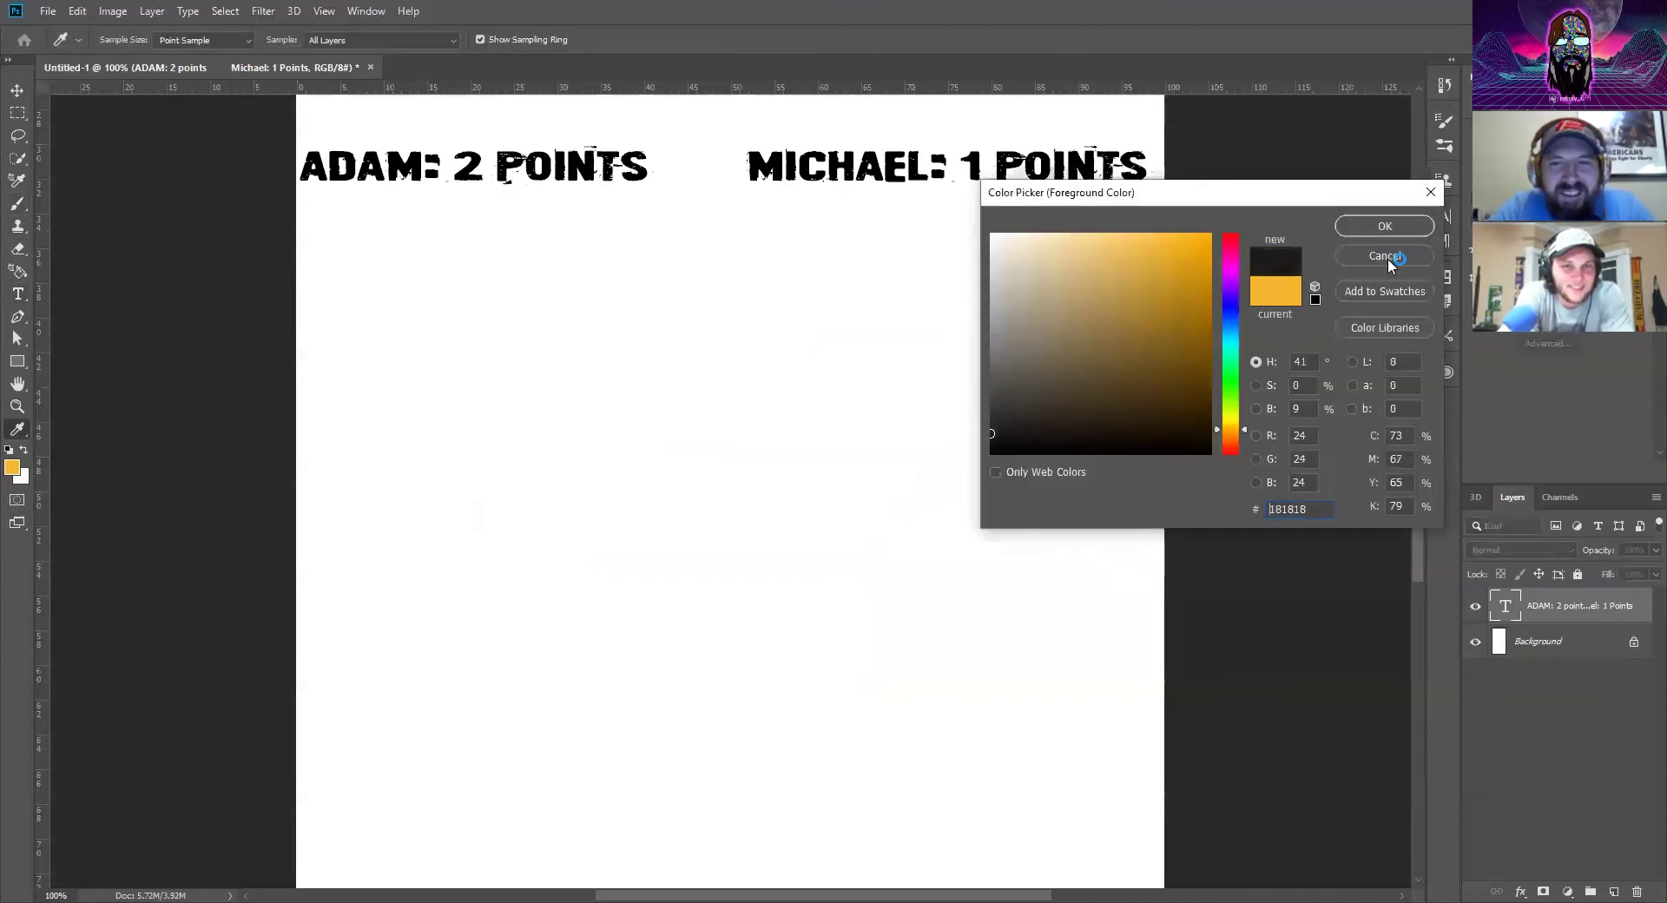
left_click(1385, 227)
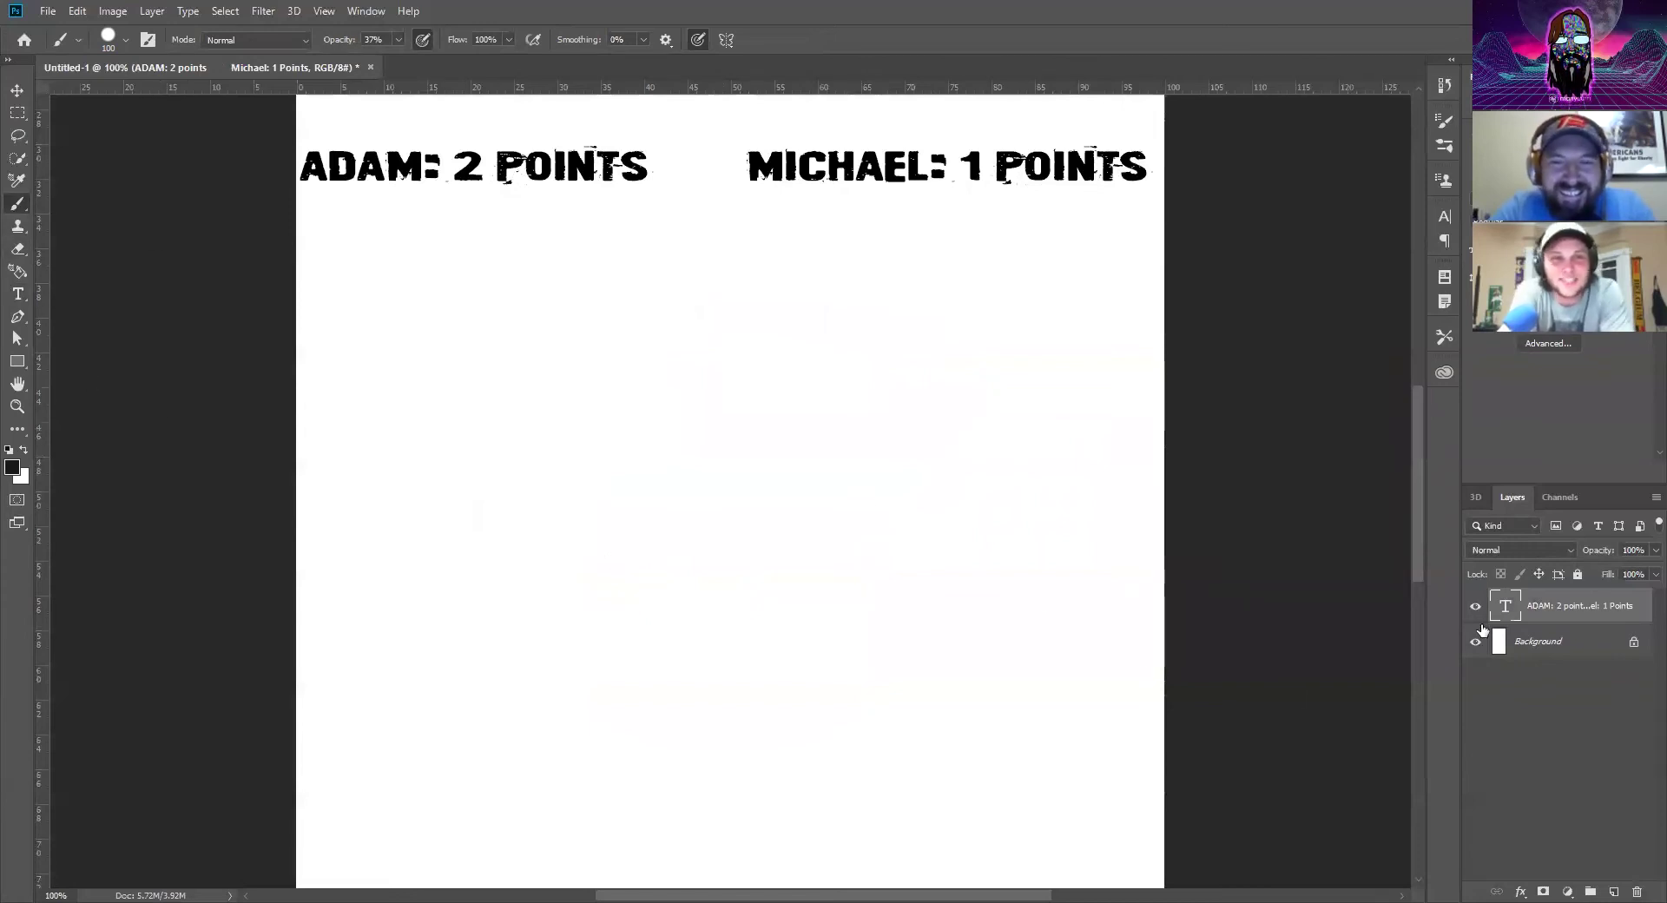
Add a new layer above the heading text and set the brush size to 20 px
left_click(1613, 892)
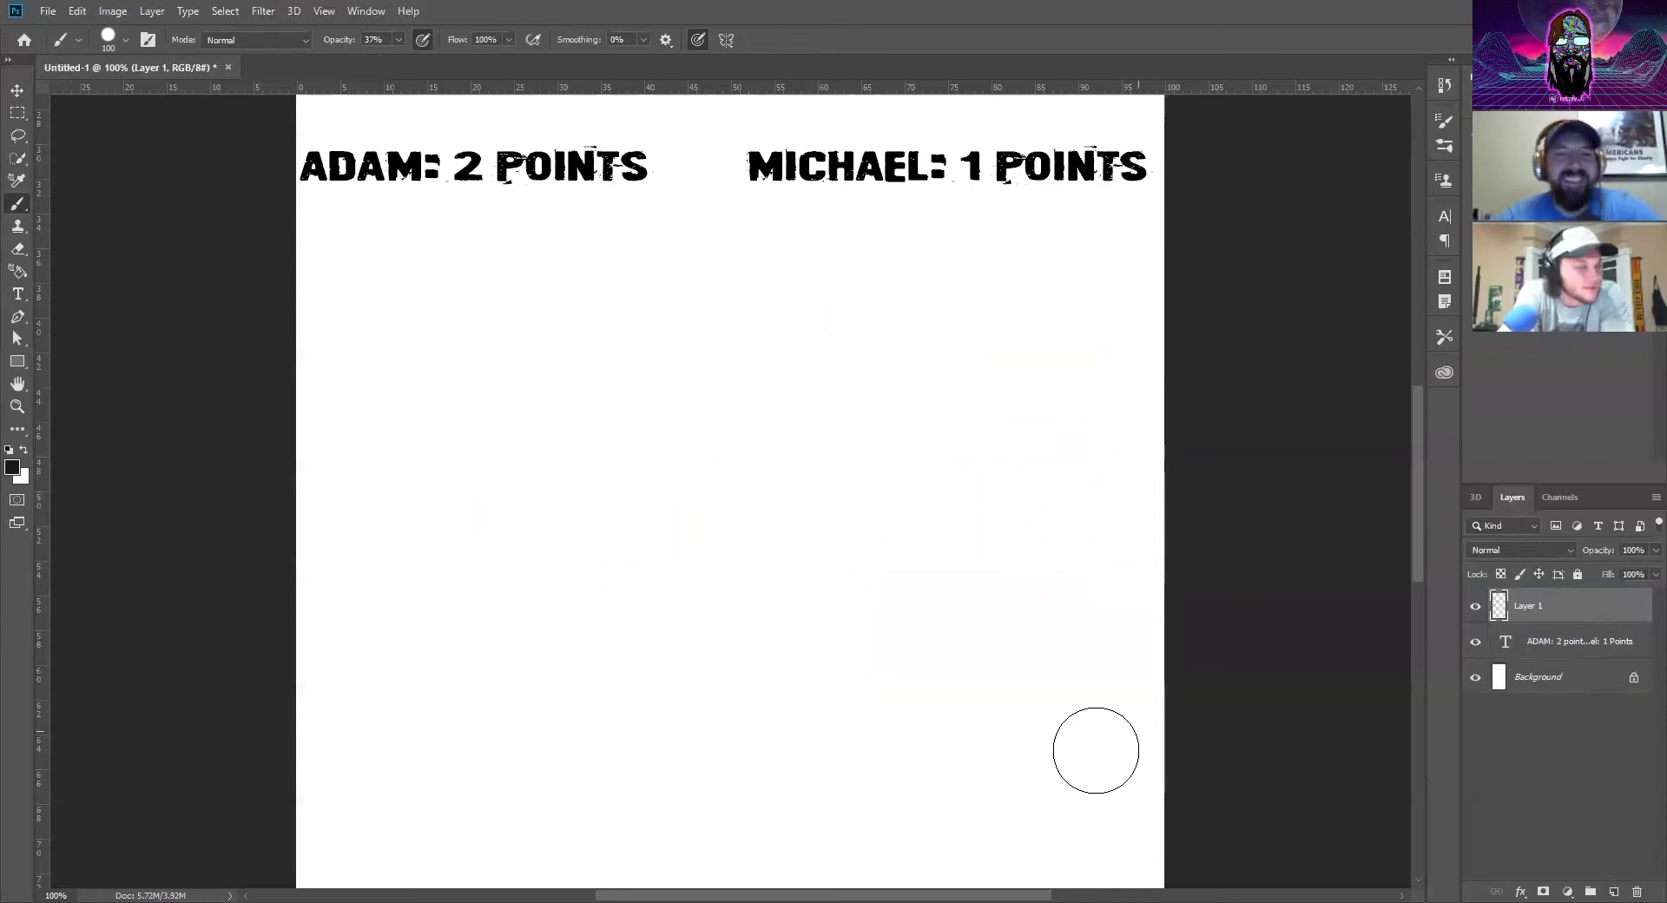
left_click(125, 39)
left_click_drag(109, 102, 108, 102)
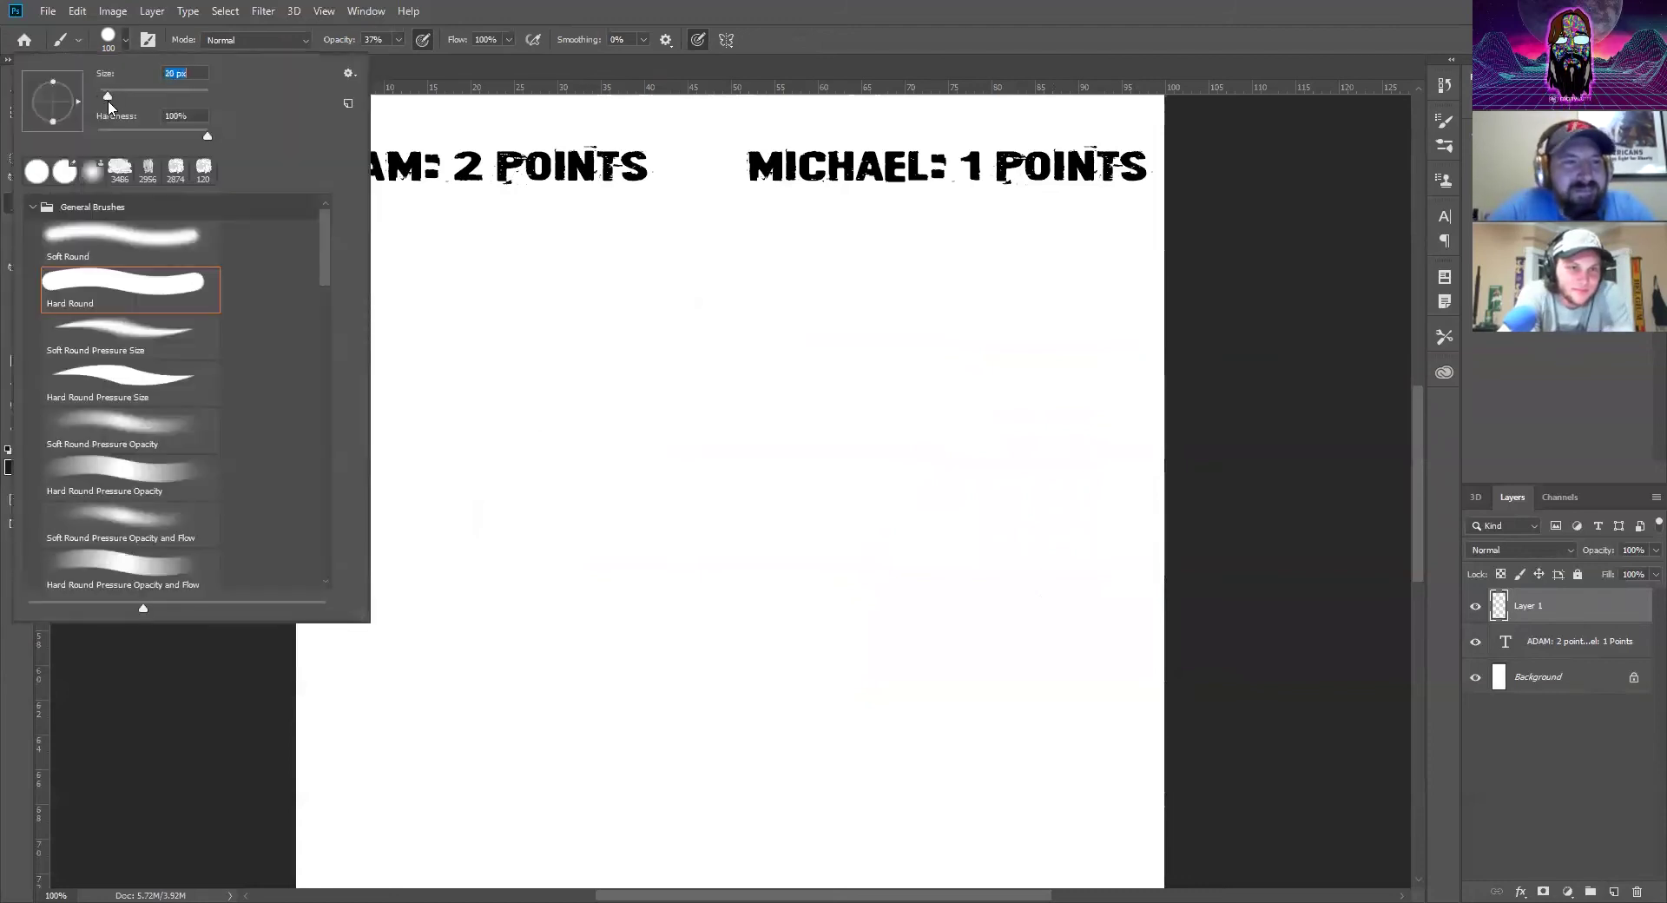
left_click(277, 767)
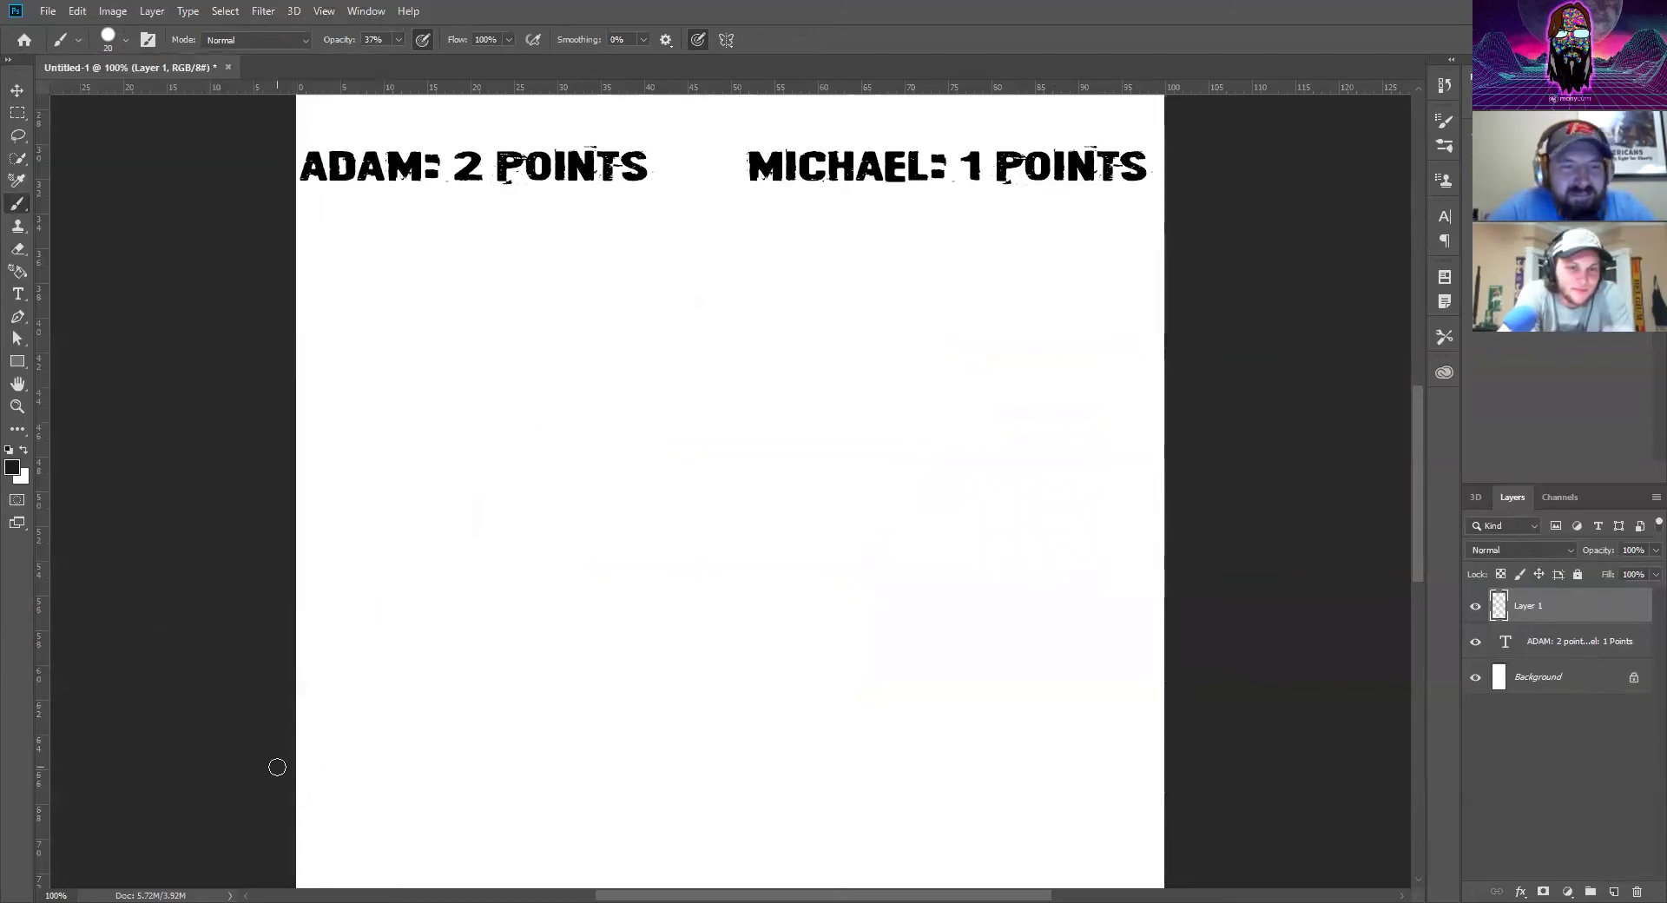
Set the brush opacity to 100% and draw a boxy building with a small door on the canvas's left half
key("0")
mouse_move(348, 388)
left_mouse_down()
mouse_move(348, 640)
mouse_move(372, 605)
mouse_move(555, 610)
mouse_move(548, 373)
mouse_move(348, 387)
left_mouse_up()
mouse_move(419, 605)
left_mouse_down()
mouse_move(419, 554)
mouse_move(470, 541)
mouse_move(452, 606)
left_mouse_up()
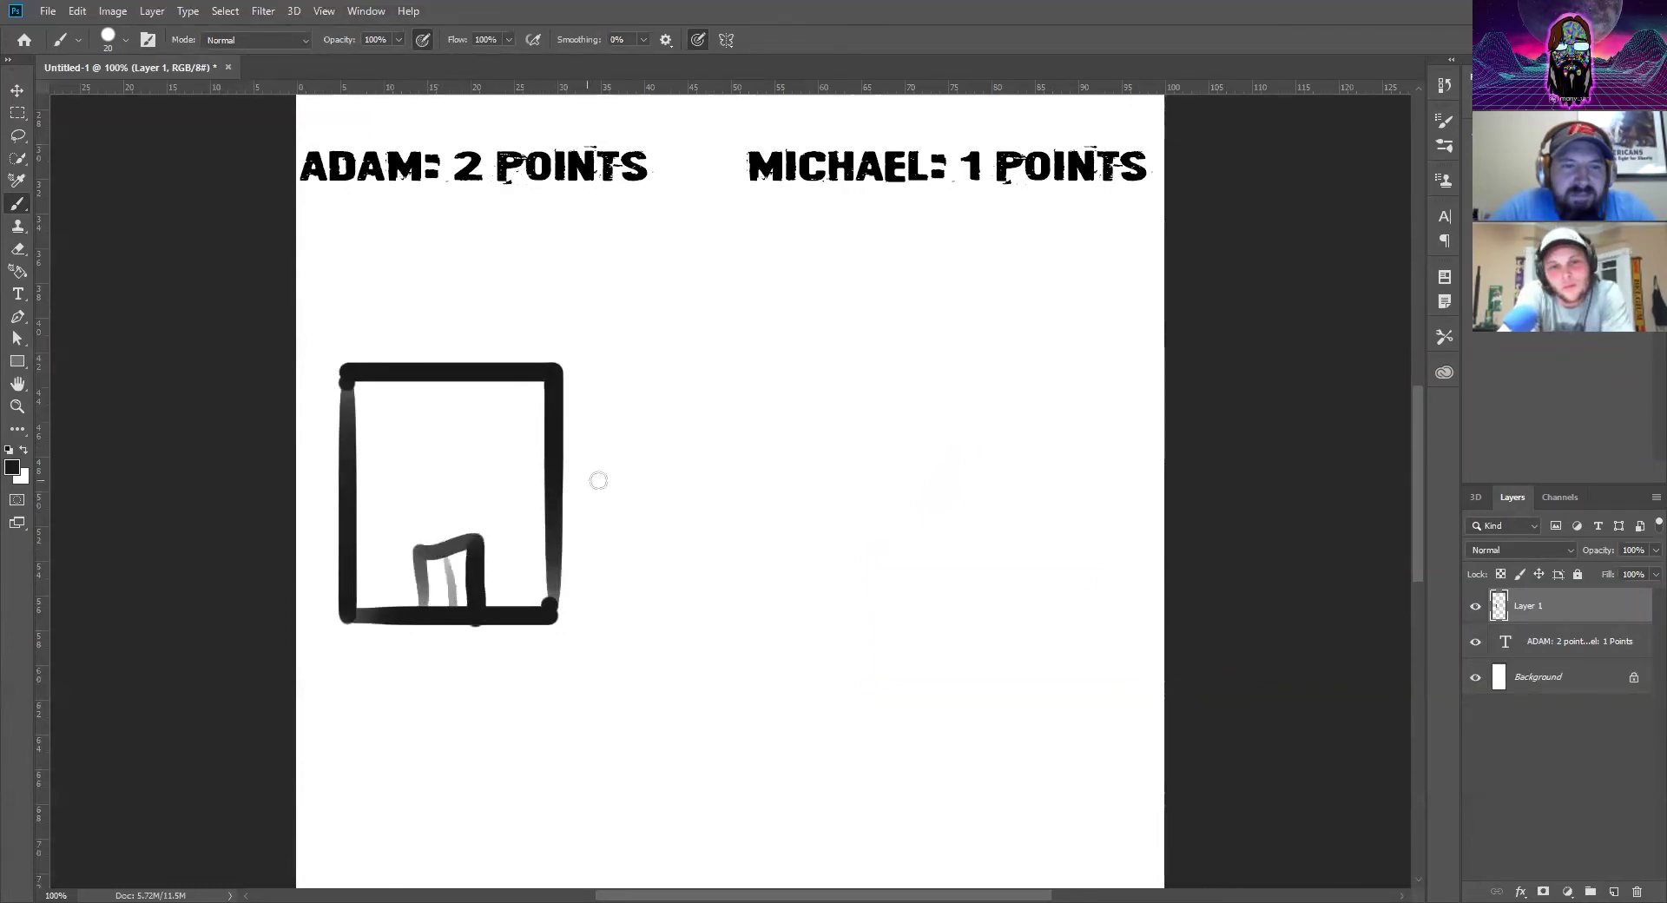
Draw two tall silos with pointed bottoms and legs beside the building, and add two paned windows above its door
mouse_move(564, 539)
left_mouse_down()
mouse_move(600, 578)
mouse_move(567, 545)
mouse_move(631, 563)
mouse_move(618, 575)
mouse_move(666, 507)
mouse_move(652, 509)
mouse_move(640, 340)
mouse_move(653, 520)
mouse_move(638, 320)
mouse_move(553, 337)
mouse_move(569, 618)
left_mouse_up()
mouse_move(654, 543)
left_mouse_down()
mouse_move(649, 621)
mouse_move(605, 581)
mouse_move(651, 614)
left_mouse_up()
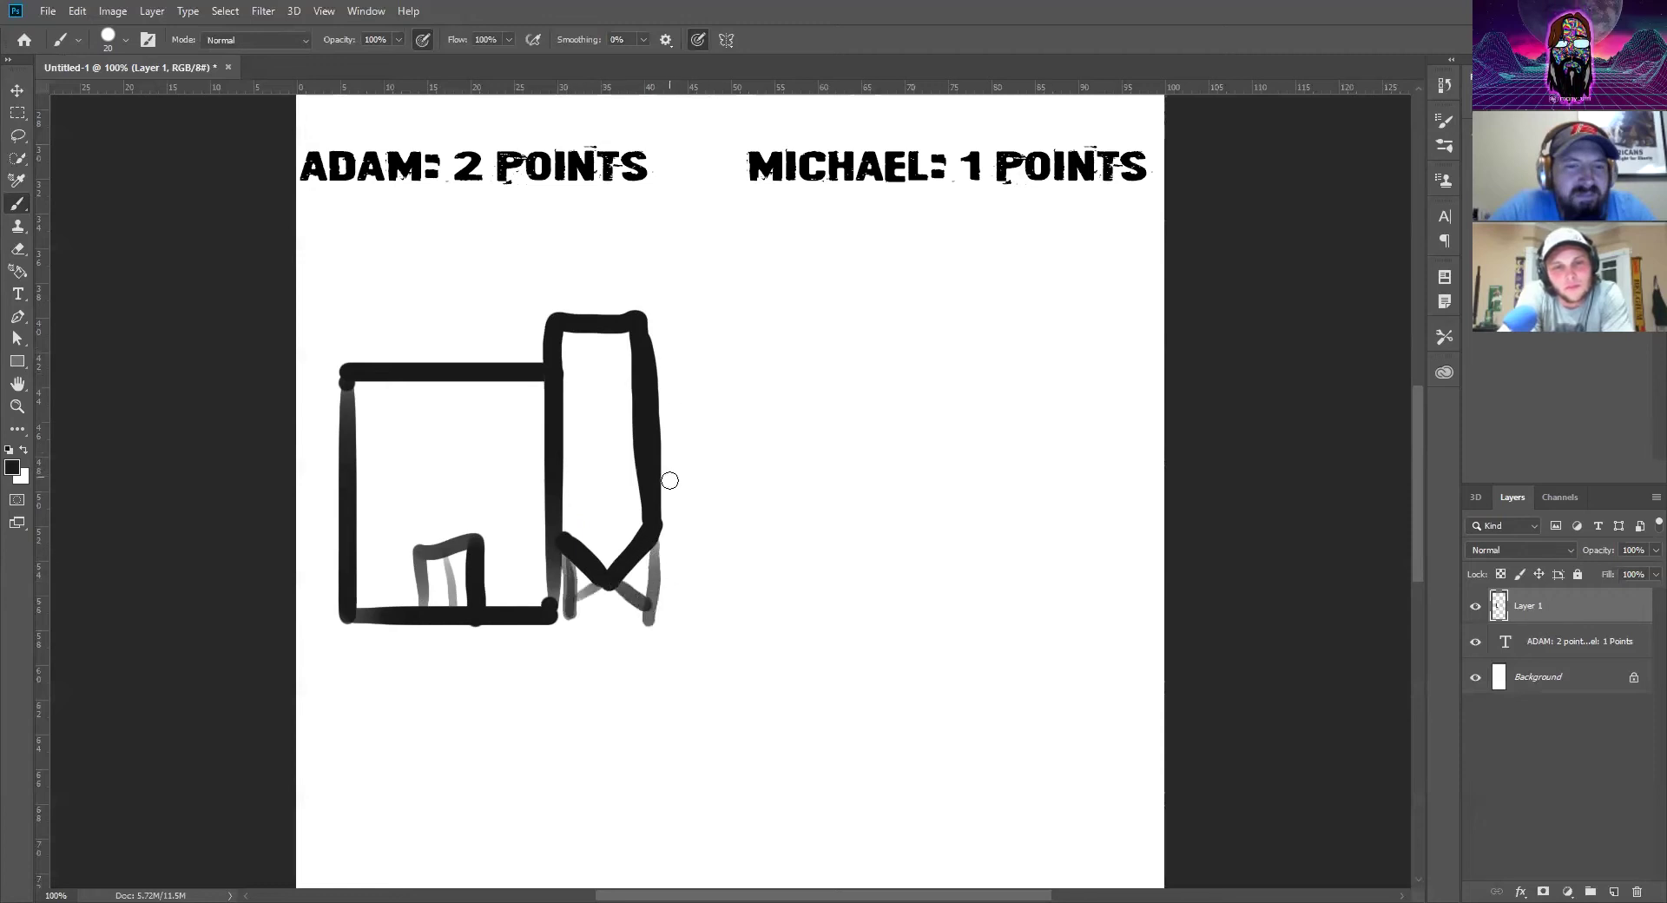
mouse_move(666, 521)
left_mouse_down()
mouse_move(656, 319)
mouse_move(750, 331)
mouse_move(750, 526)
left_mouse_up()
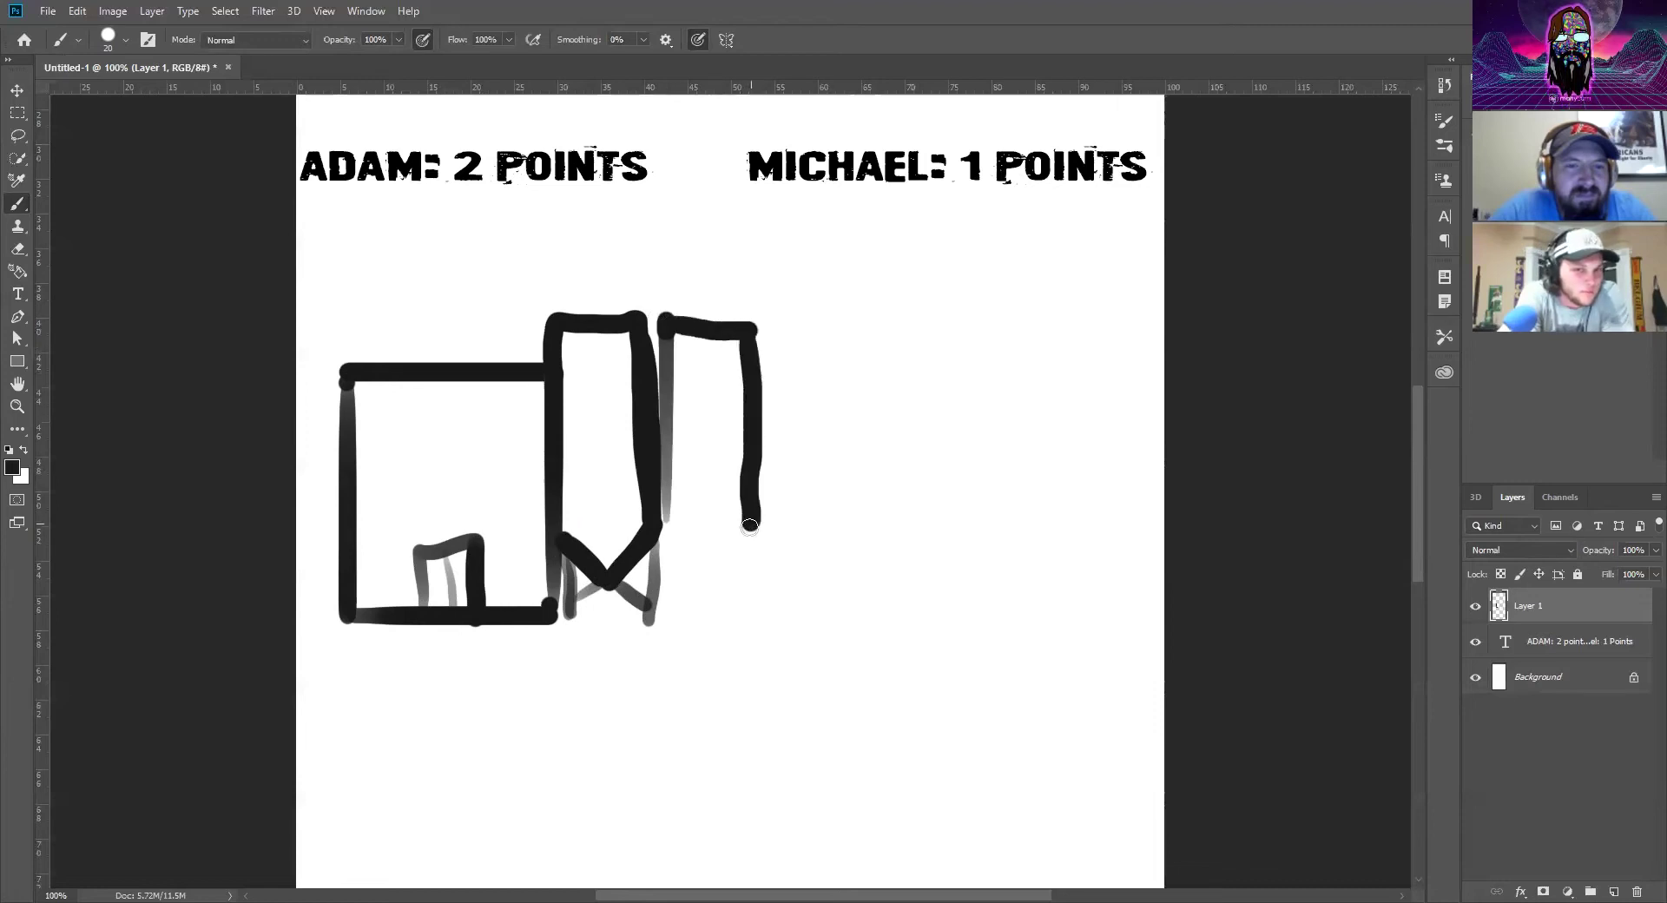
mouse_move(648, 521)
left_mouse_down()
mouse_move(706, 548)
mouse_move(699, 565)
mouse_move(755, 518)
mouse_move(703, 566)
mouse_move(664, 533)
mouse_move(670, 612)
mouse_move(668, 526)
mouse_move(673, 611)
mouse_move(699, 565)
mouse_move(738, 593)
left_mouse_up()
left_click_drag(752, 533, 748, 636)
left_click_drag(668, 599, 668, 637)
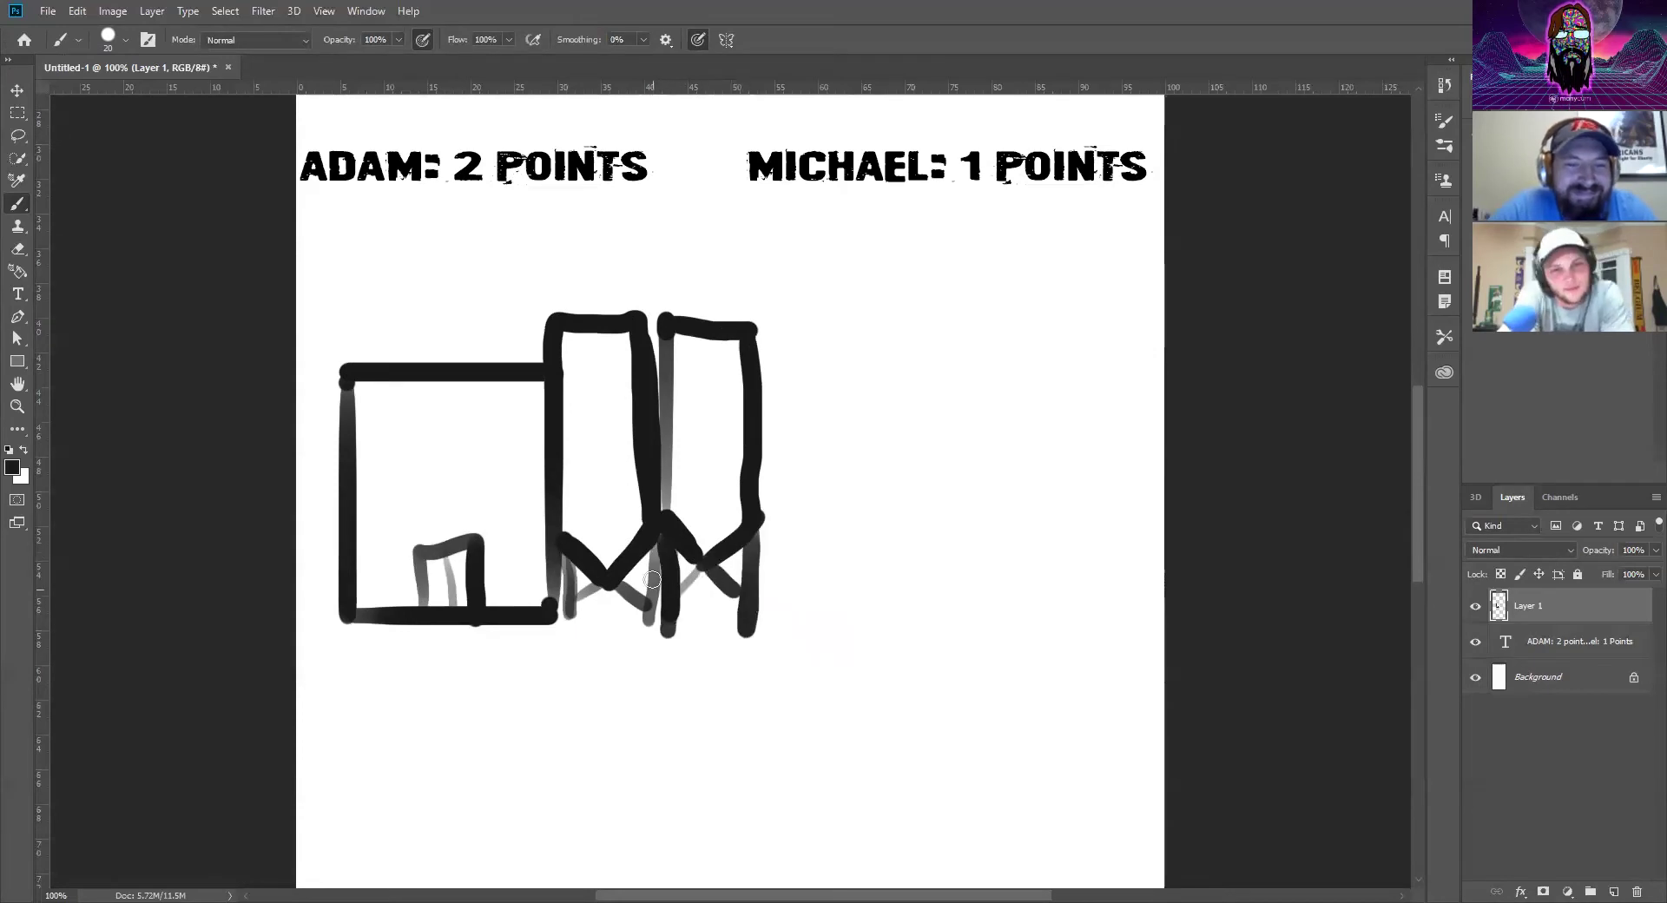
mouse_move(377, 449)
left_mouse_down()
mouse_move(417, 511)
mouse_move(415, 438)
mouse_move(392, 479)
left_mouse_up()
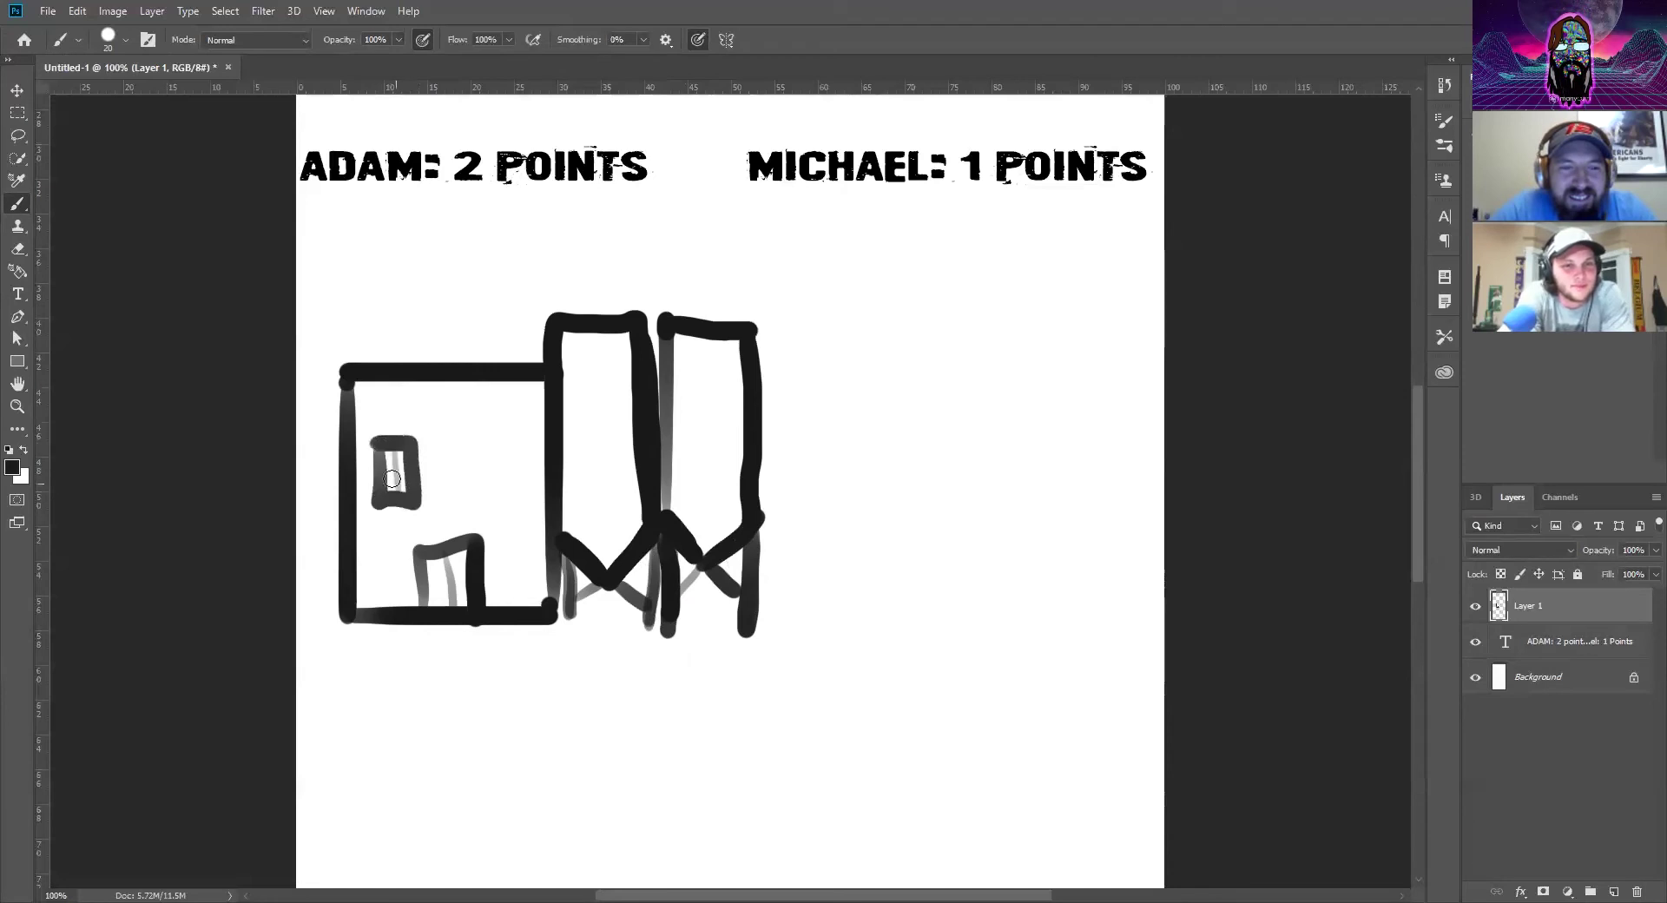
mouse_move(479, 439)
left_mouse_down()
mouse_move(482, 494)
mouse_move(523, 494)
mouse_move(521, 434)
mouse_move(481, 437)
mouse_move(478, 475)
mouse_move(534, 460)
left_mouse_up()
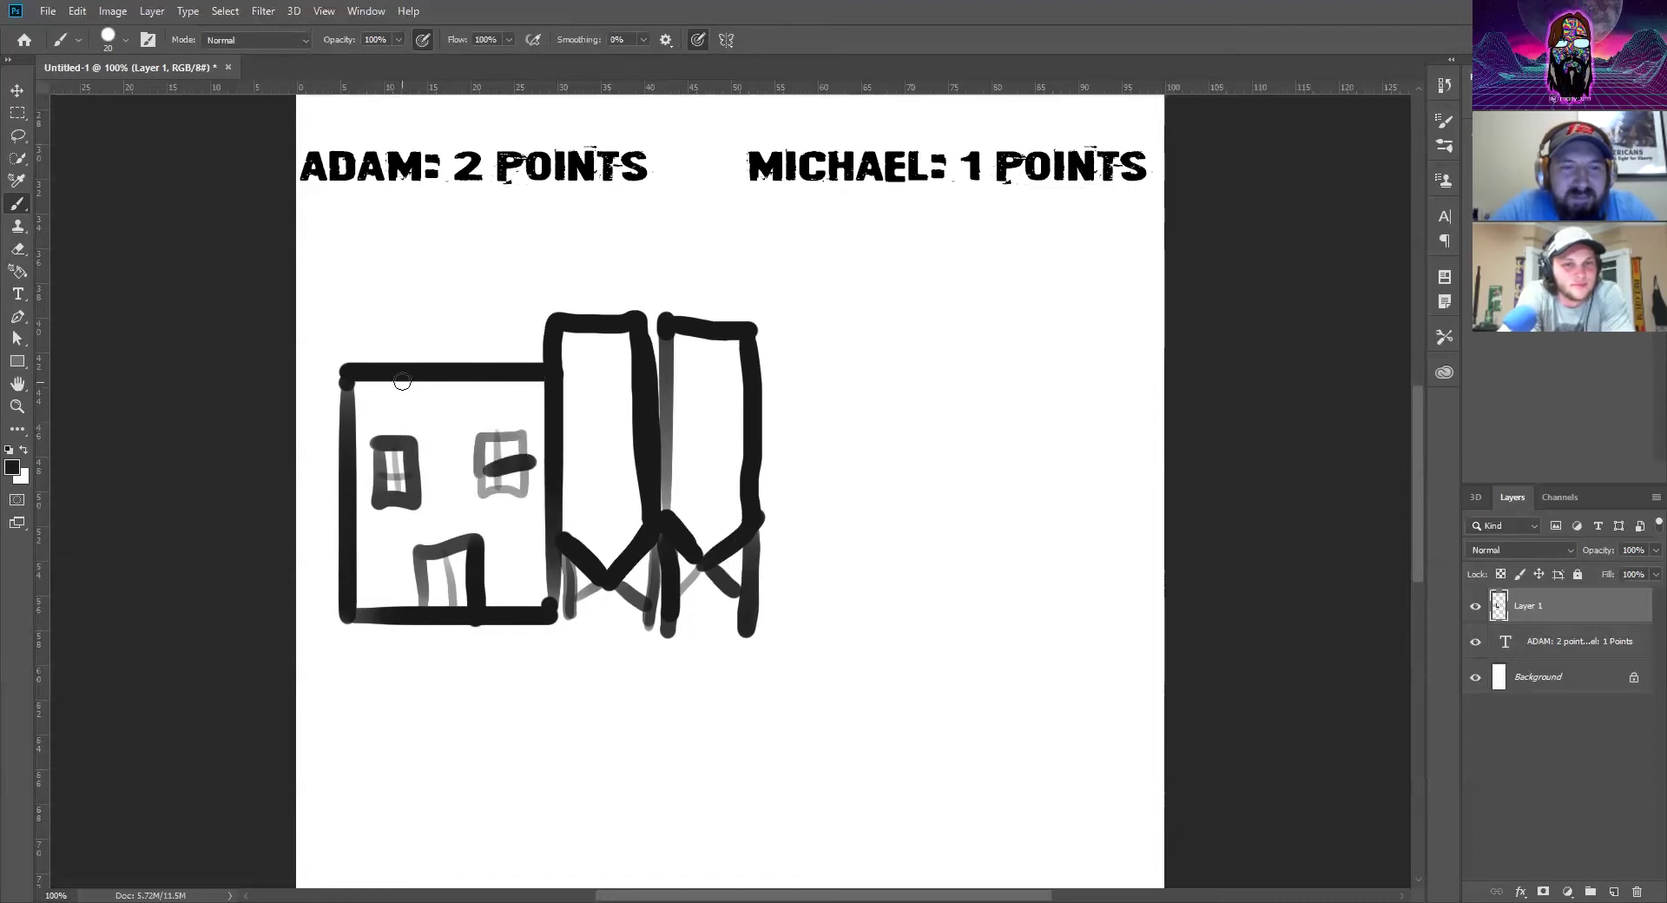
Duplicate the building drawing onto the empty area to its right and scale the copy down to 3.32%
key("v")
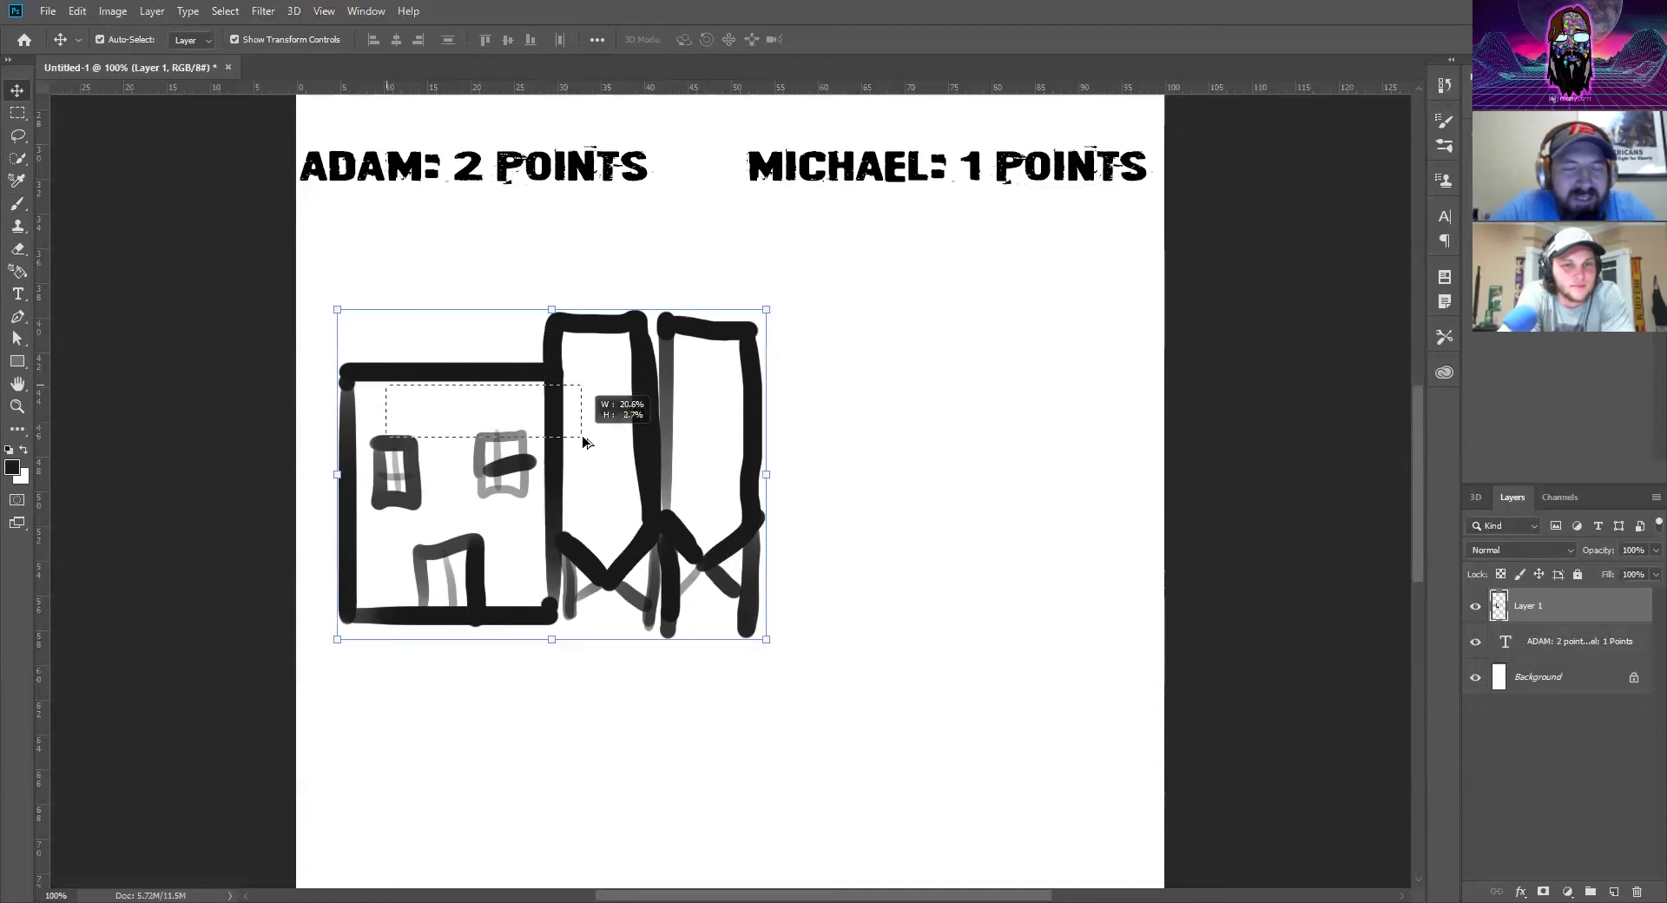
mouse_move(517, 387)
left_mouse_down()
mouse_move(570, 406)
mouse_move(694, 513)
mouse_move(901, 435)
mouse_move(911, 361)
left_mouse_up()
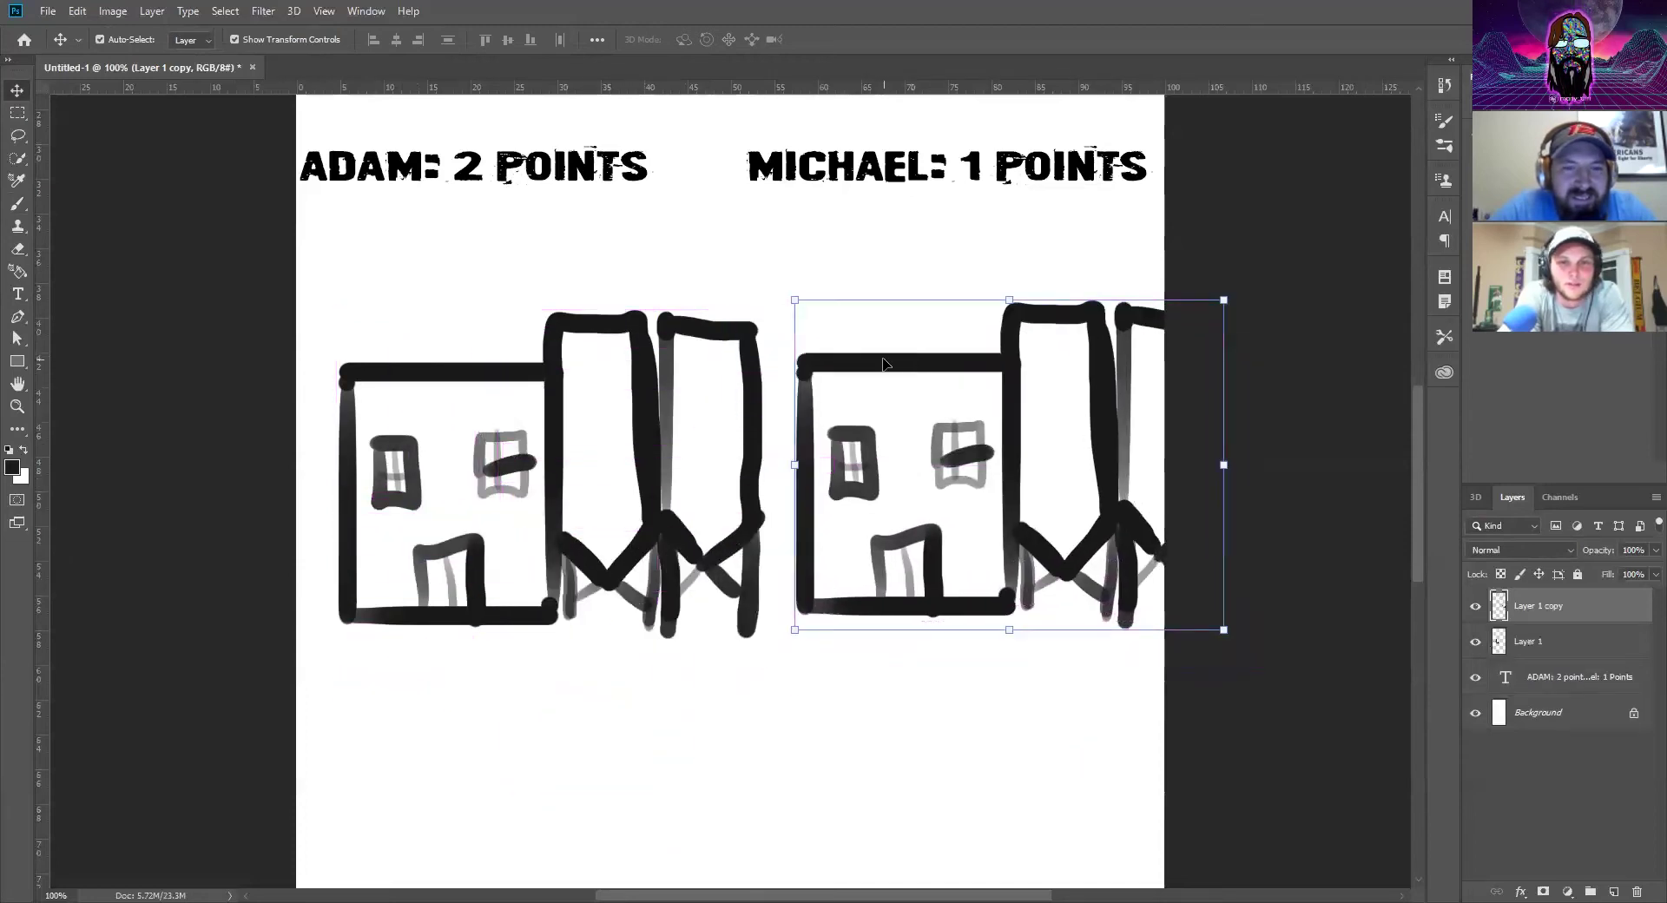
left_click_drag(1230, 298, 790, 587)
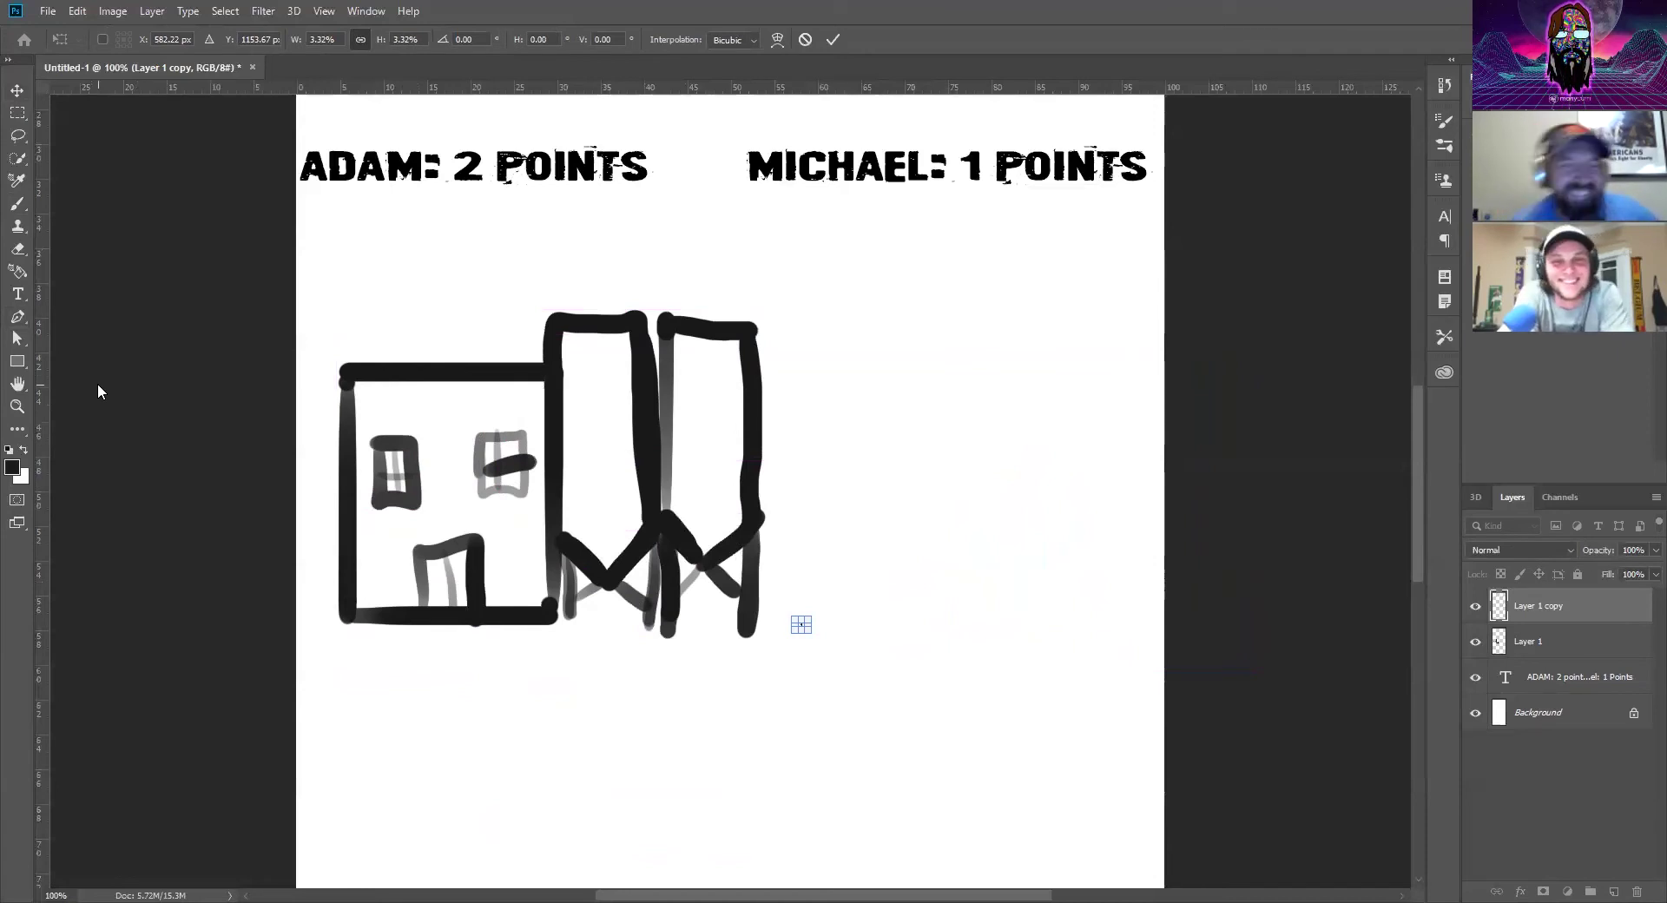
Set the first player's score in the heading text to 3 and commit the text edit
left_click(17, 293)
double_click(473, 167)
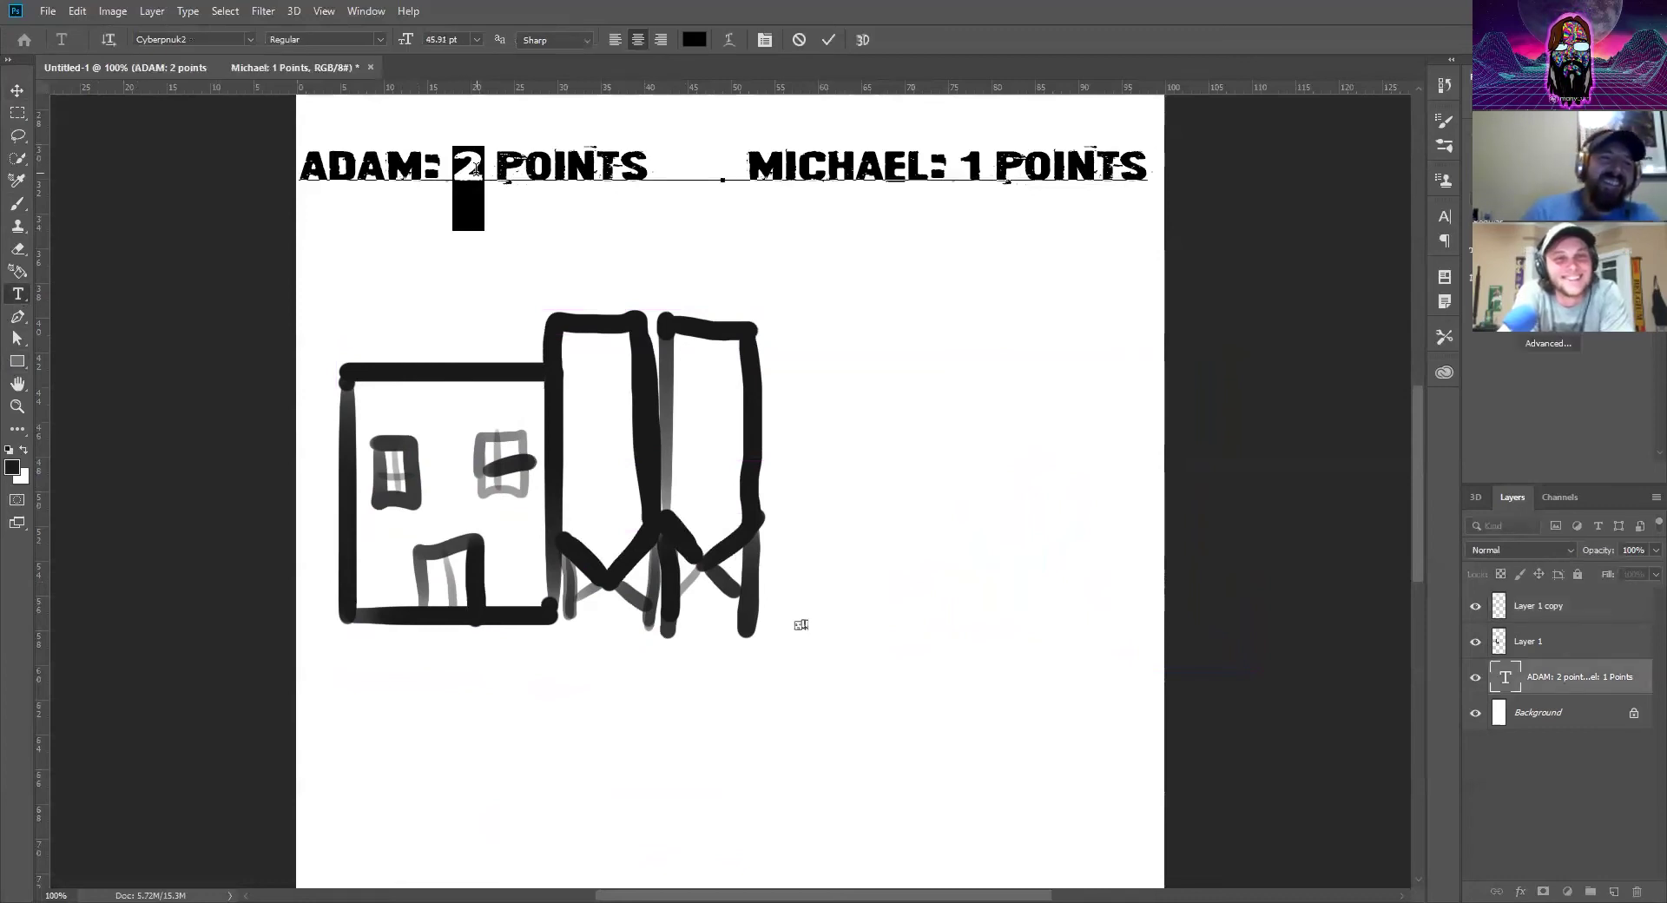
left_click(476, 170)
key("BackSpace")
type("3")
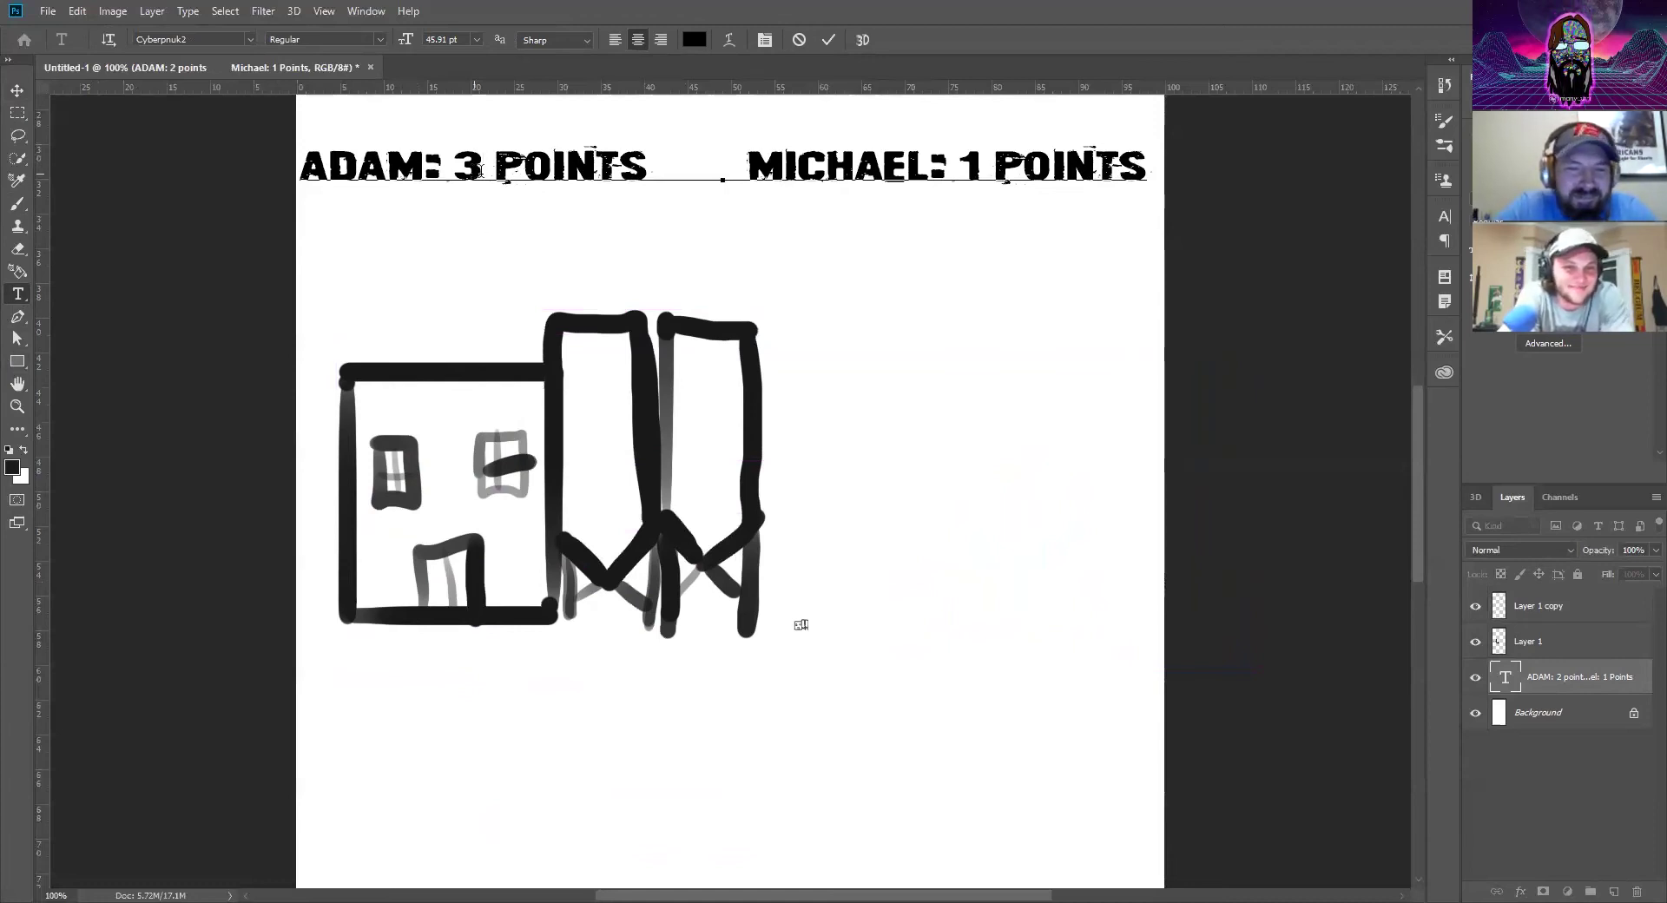
left_click(803, 622)
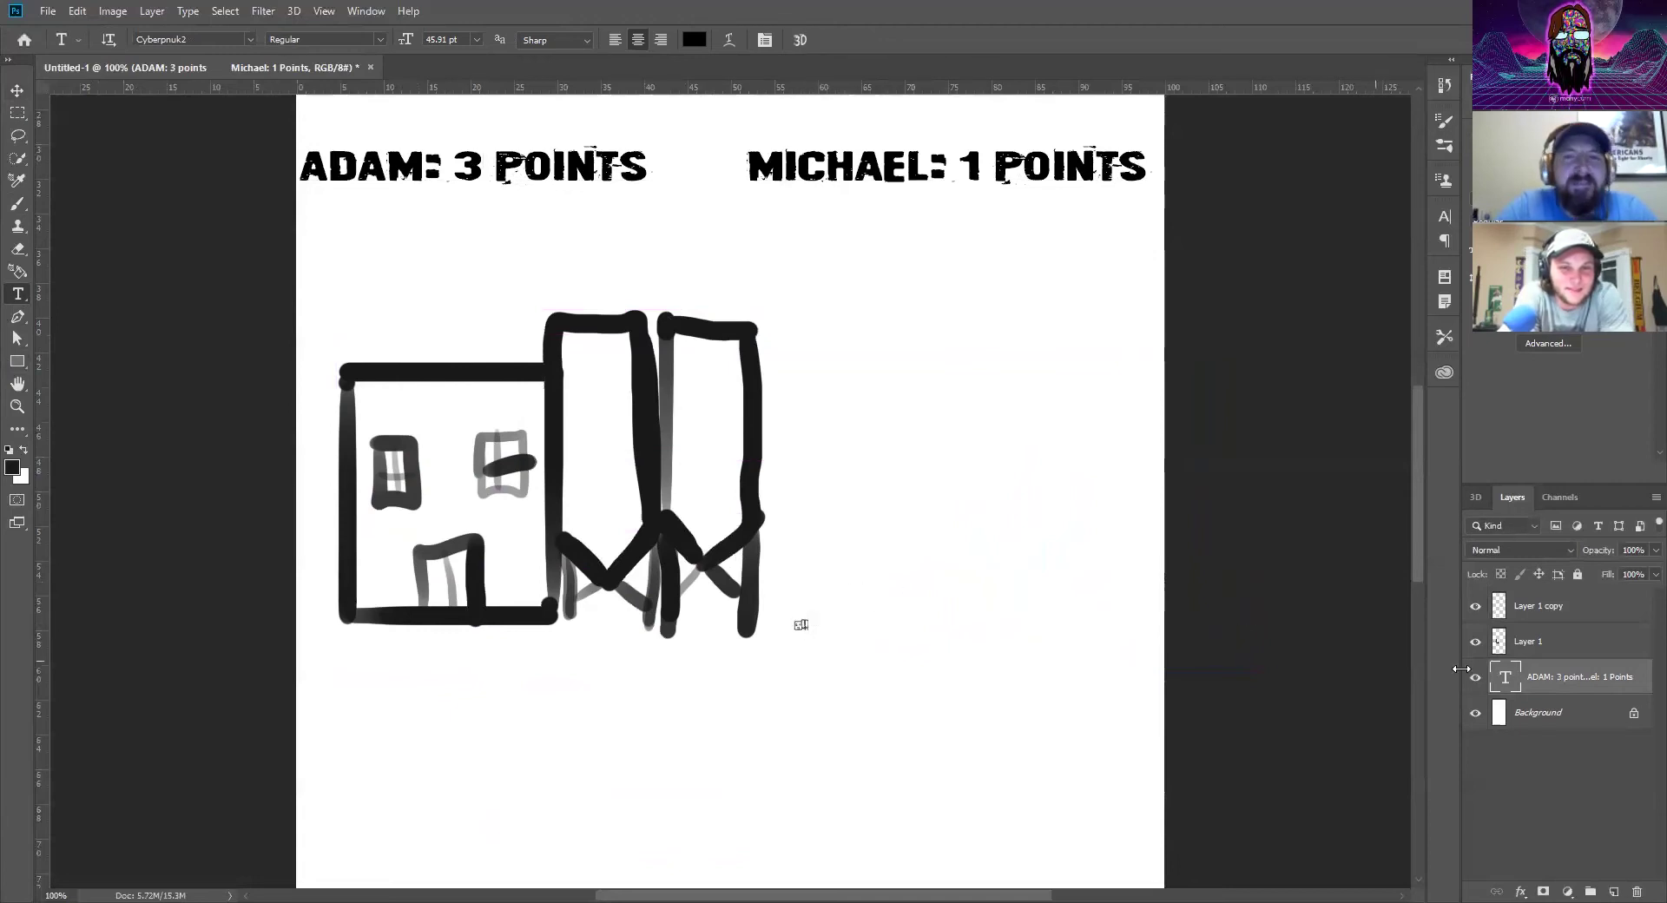
Delete both building drawing layers, Layer 1 and Layer 1 copy
left_click(1553, 639)
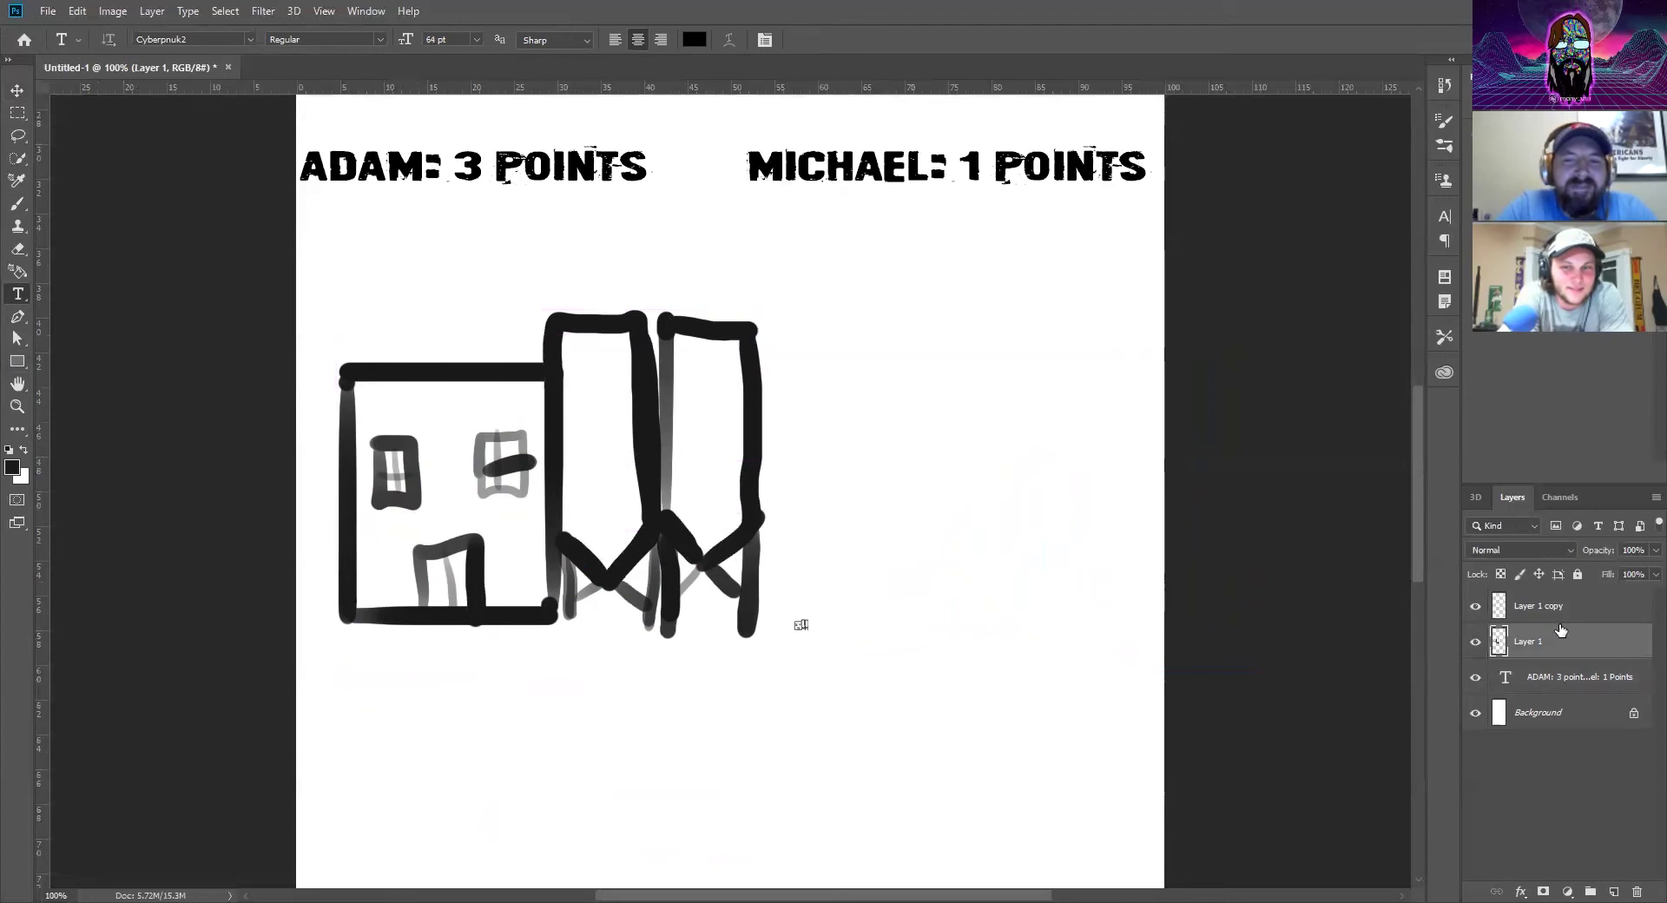
left_click(1587, 606, "shift")
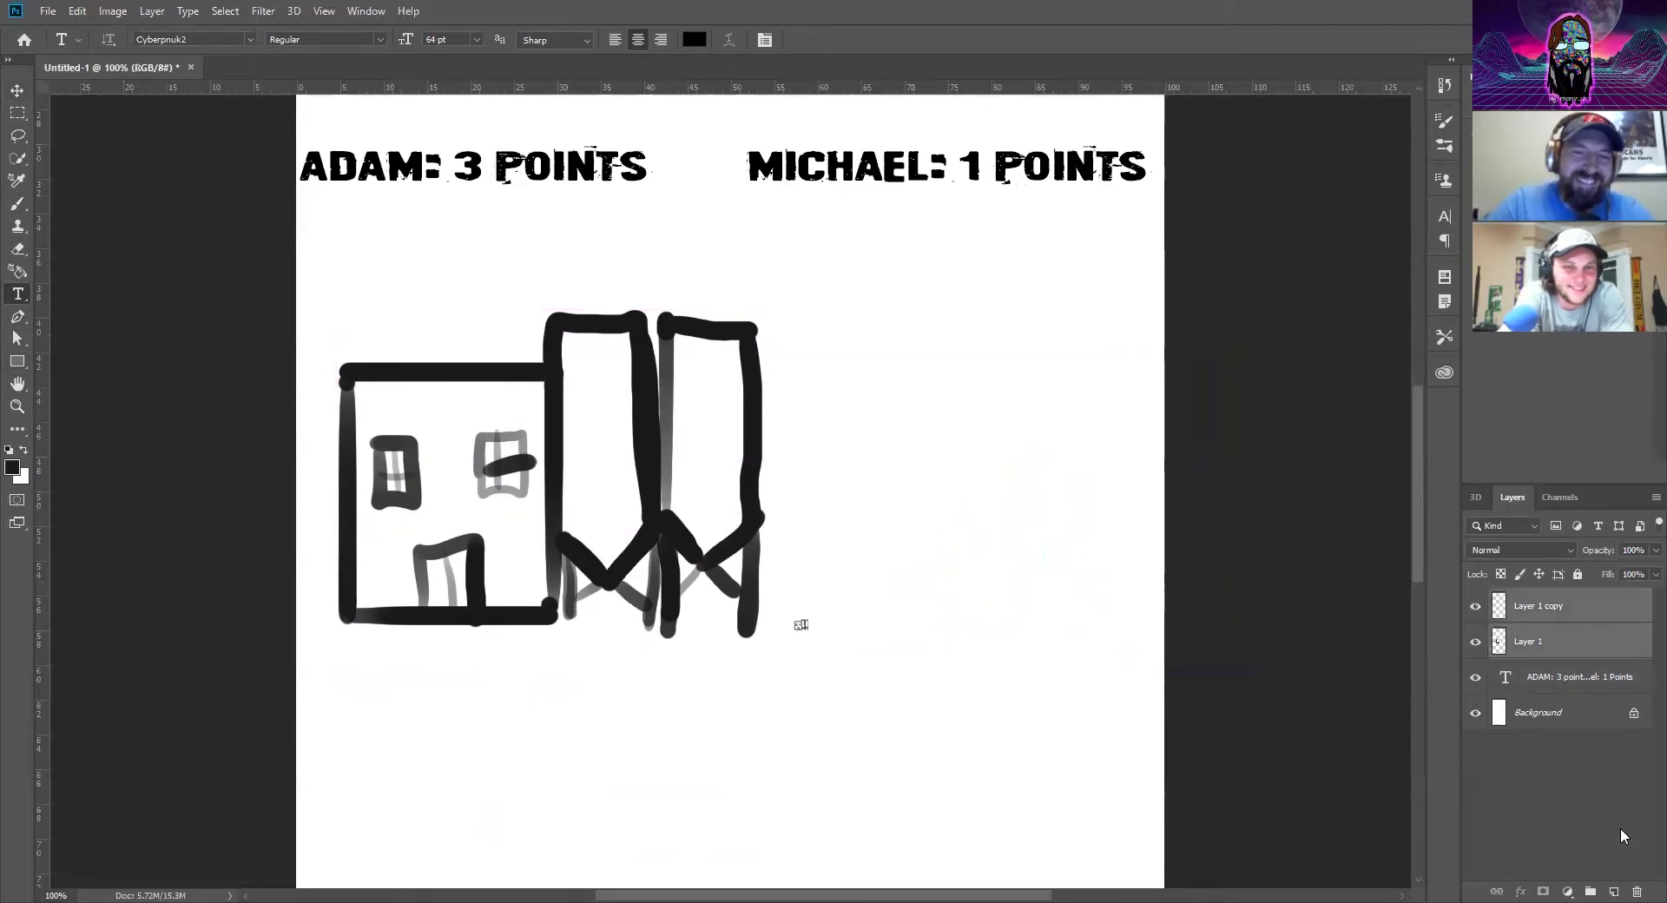
left_click(1637, 889)
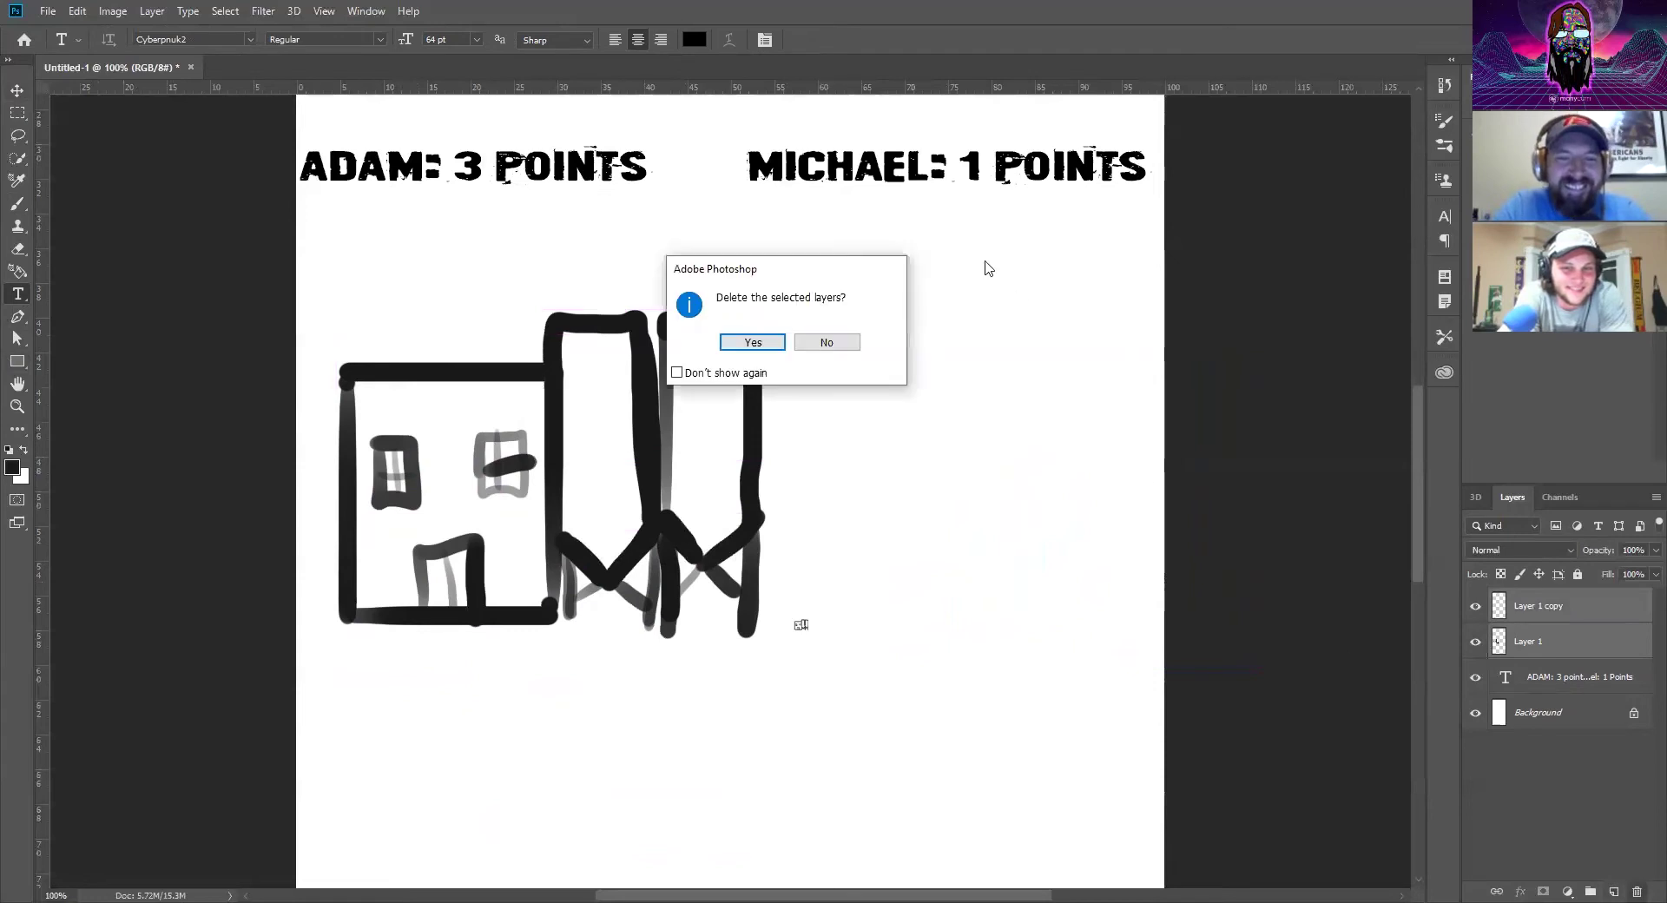
left_click(755, 342)
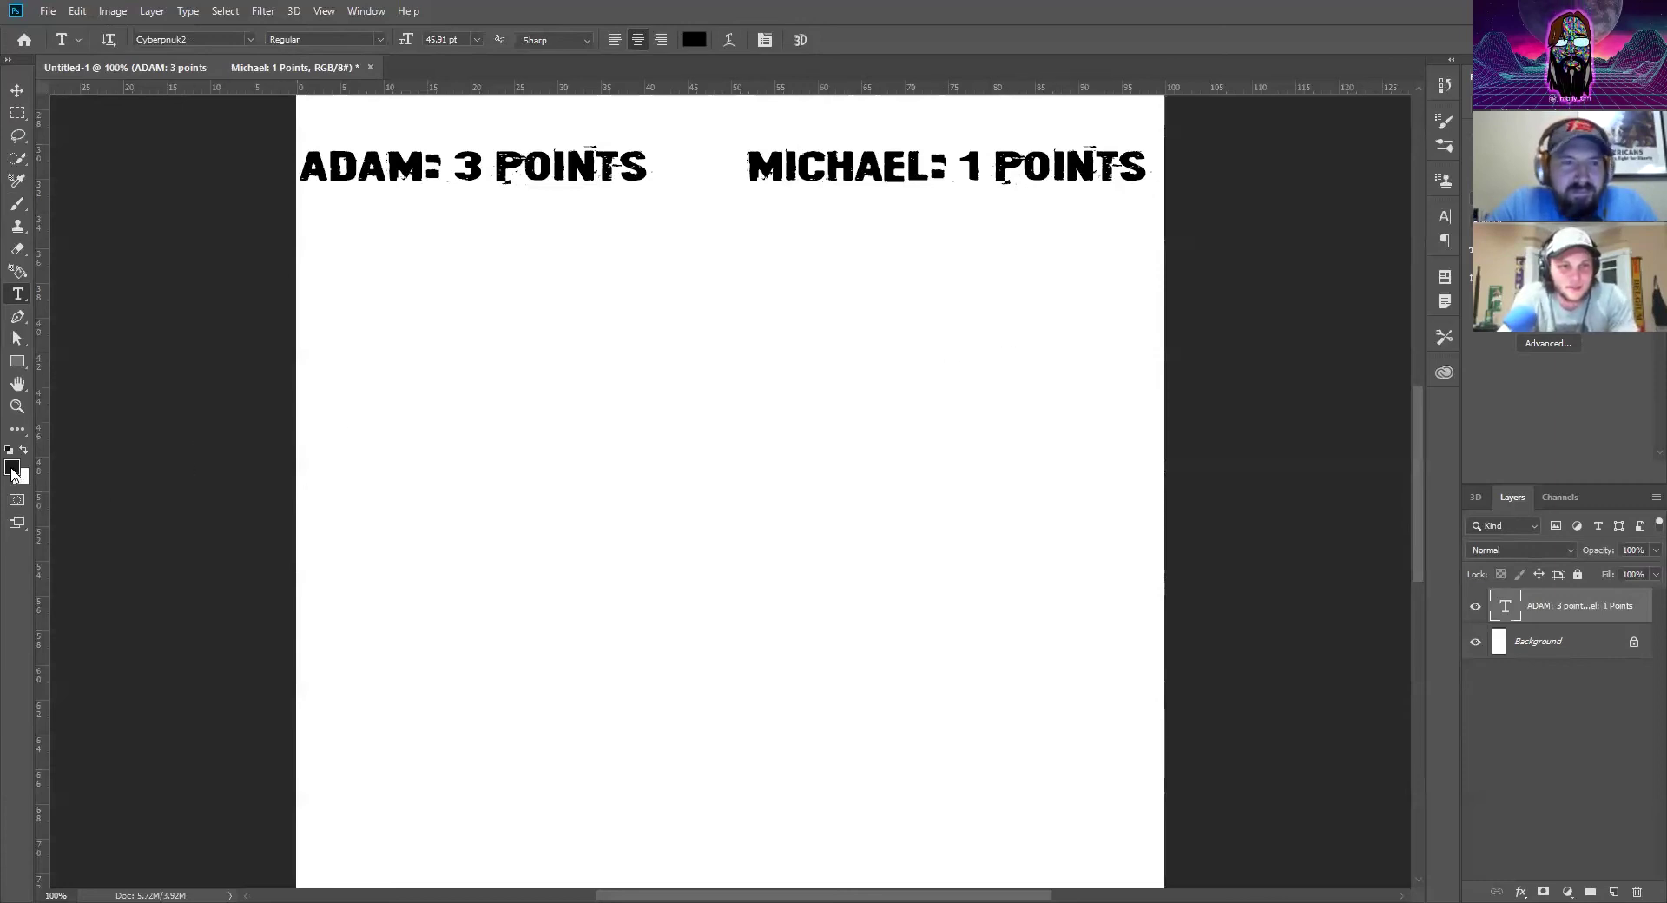
Set the brush's foreground color to dark brown and add a new empty layer for the next picture clue
key("b")
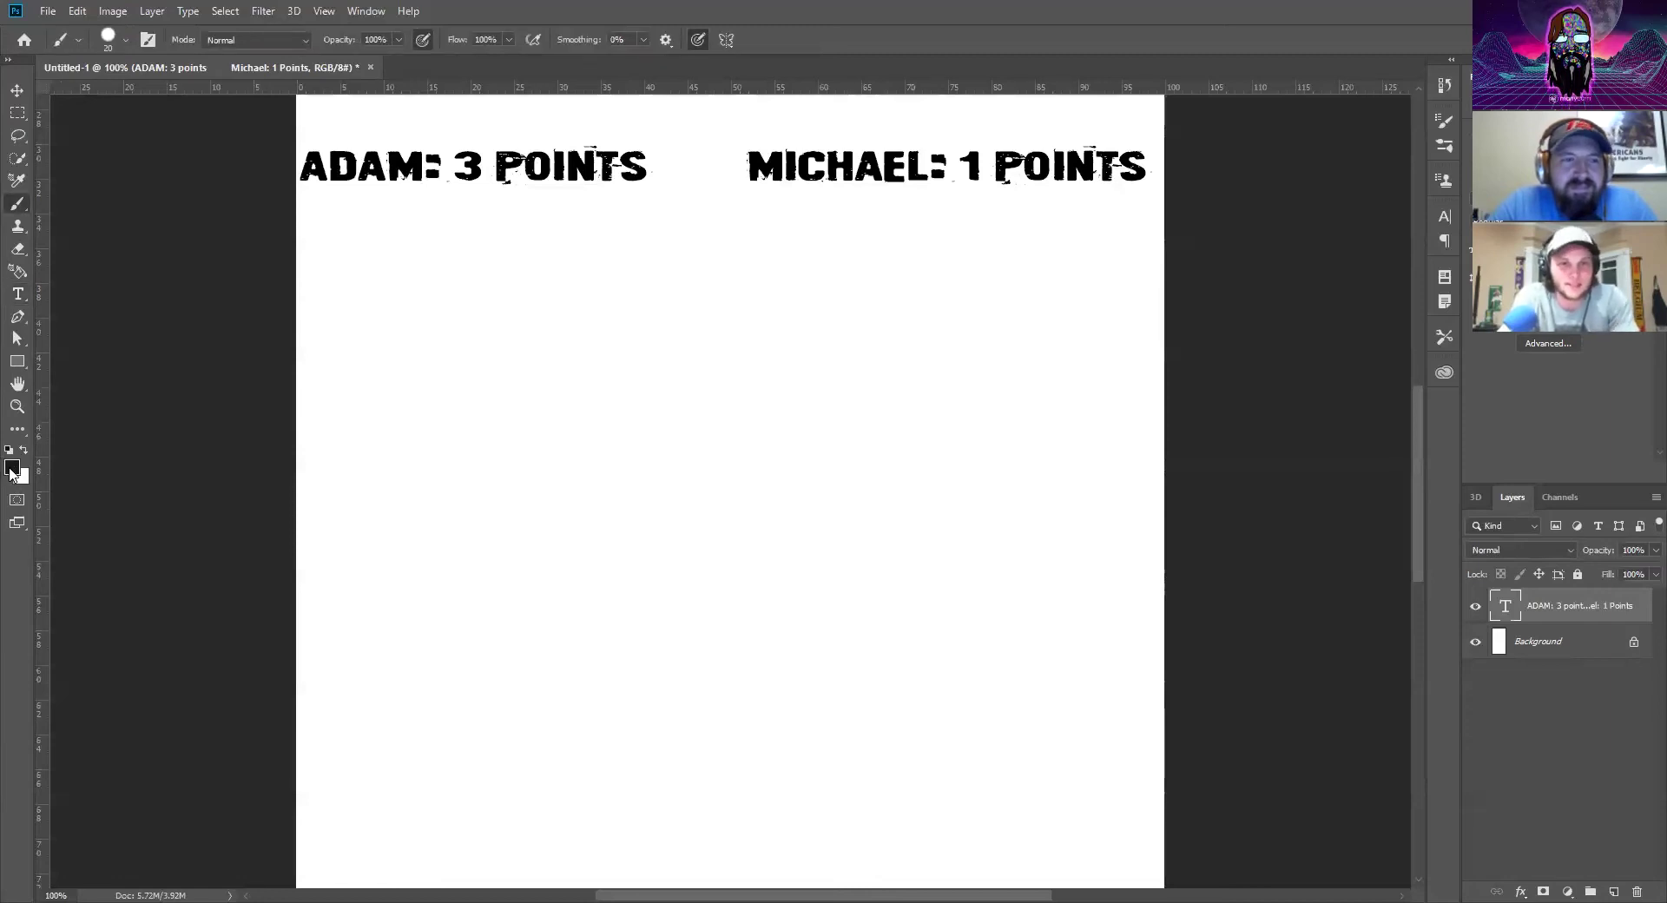
left_click(10, 472)
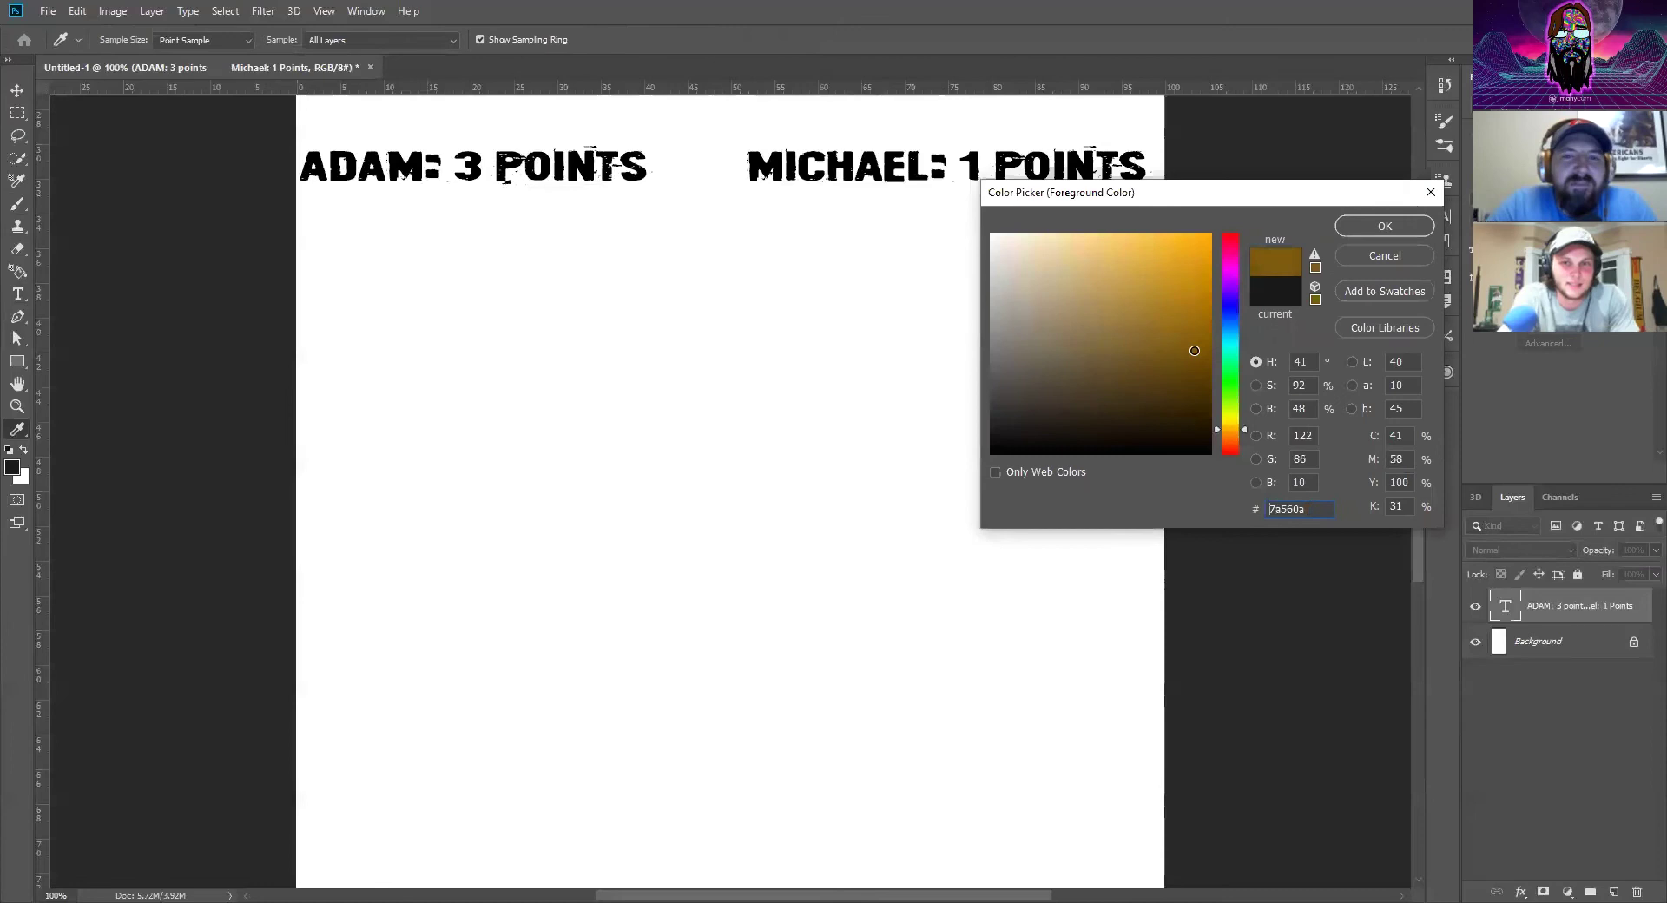
left_click(1378, 231)
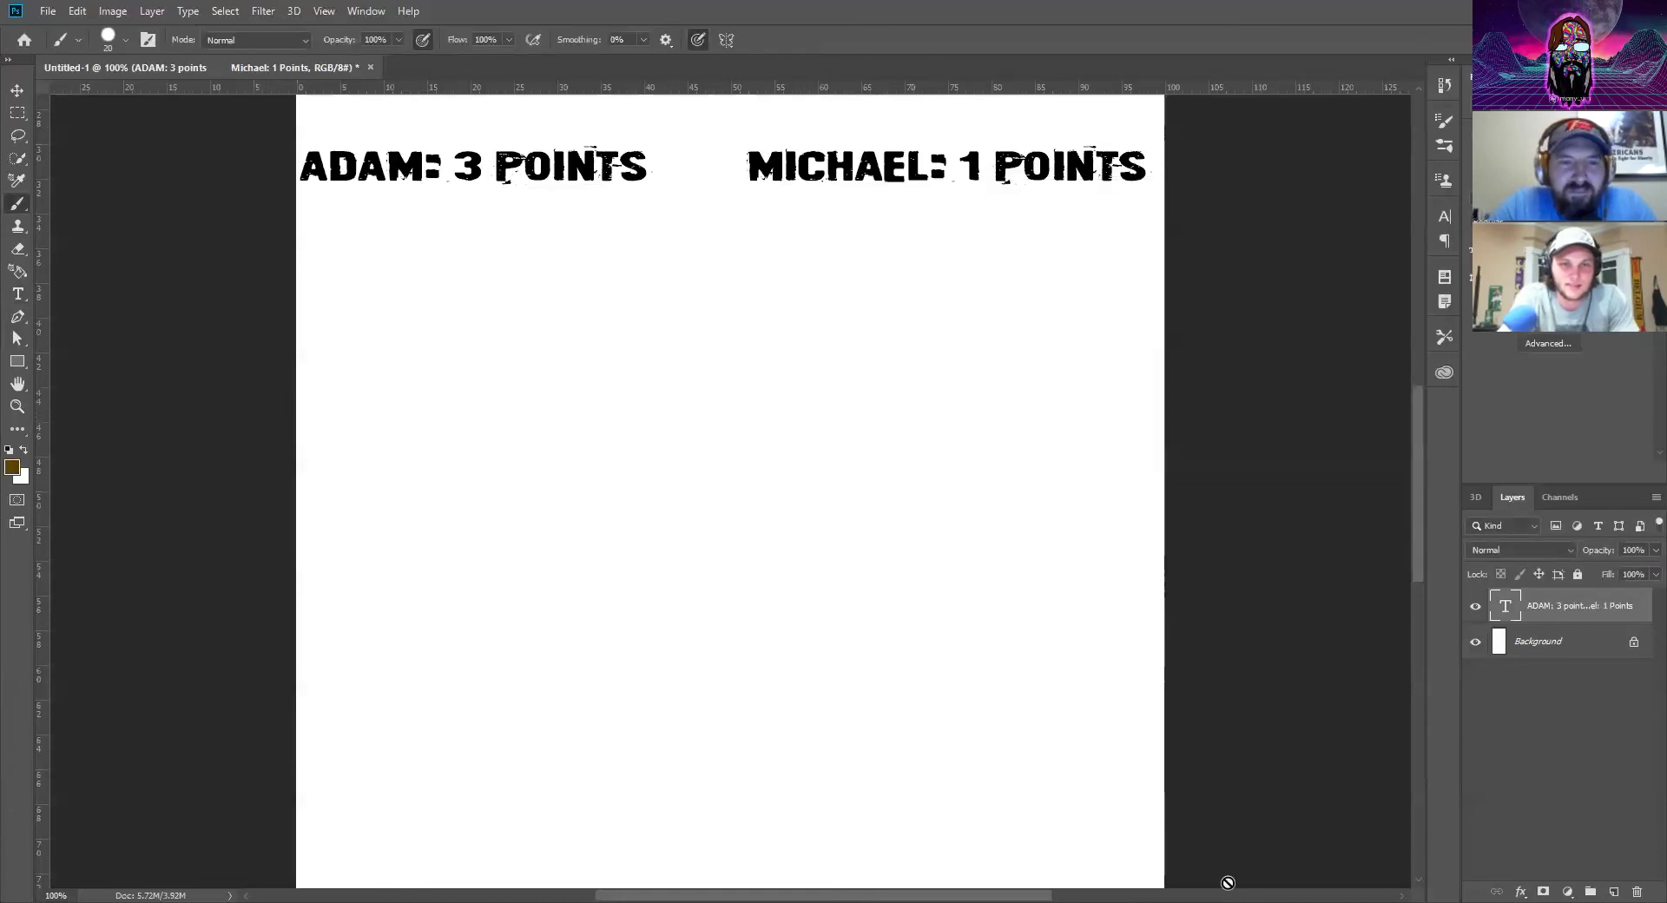
left_click(1613, 891)
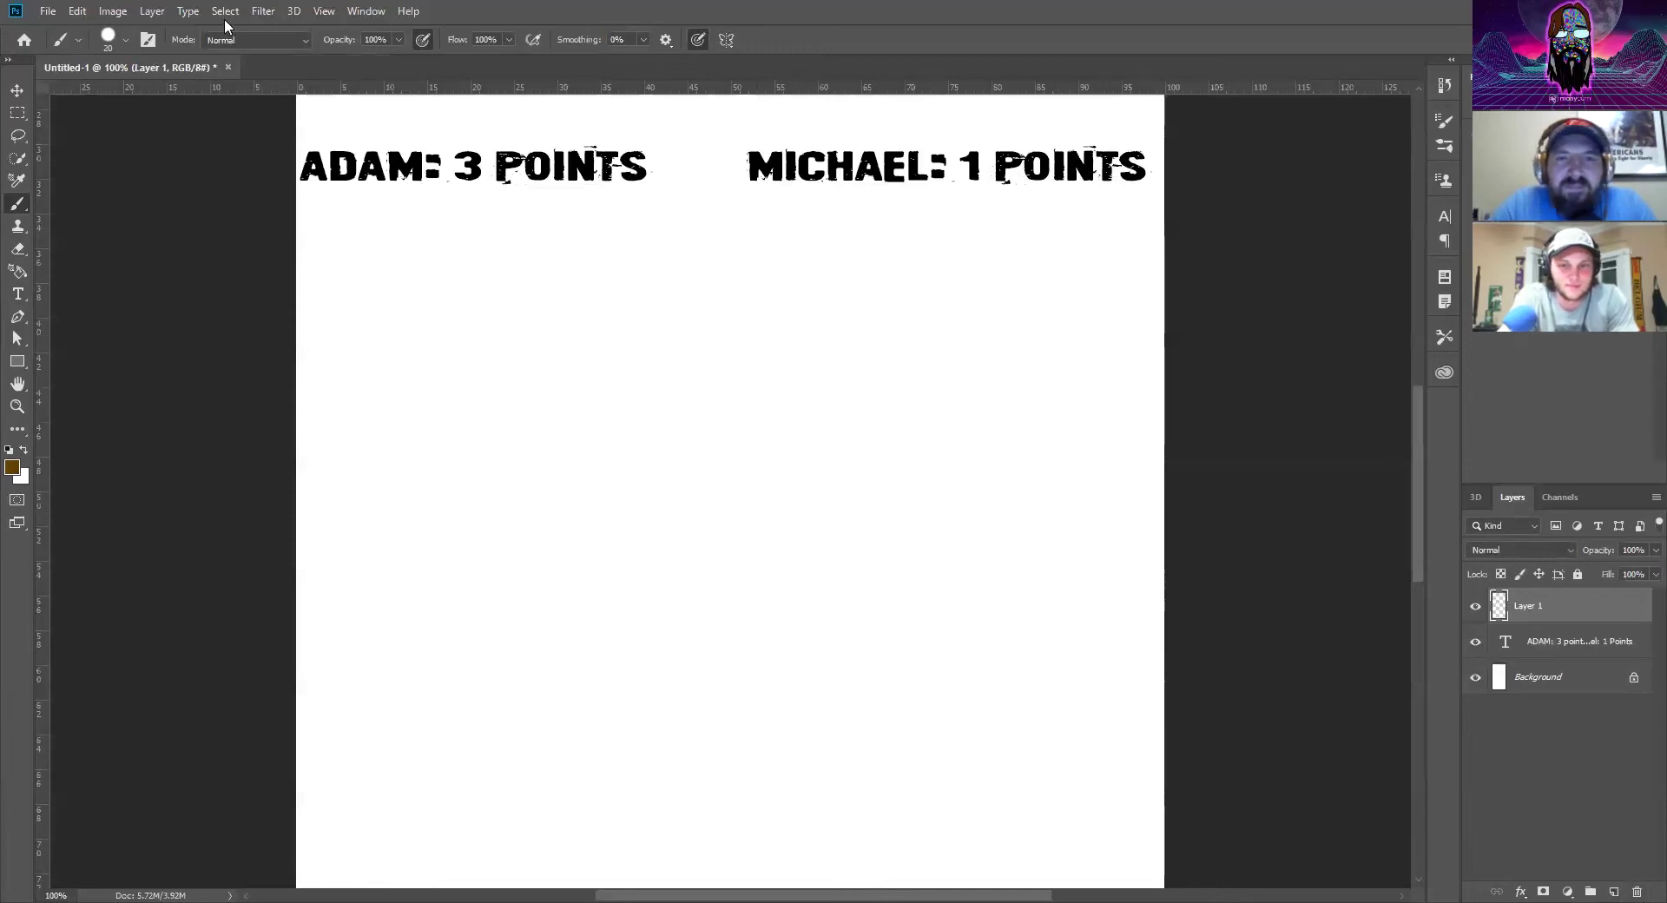
Draw an upright bottle with a capped neck on the canvas's left half, fill it solid brown, and thicken its outline
mouse_move(464, 303)
left_mouse_down()
mouse_move(478, 291)
mouse_move(439, 304)
mouse_move(482, 291)
mouse_move(449, 301)
mouse_move(444, 545)
mouse_move(504, 556)
mouse_move(515, 525)
mouse_move(509, 382)
mouse_move(469, 306)
mouse_move(506, 375)
left_mouse_up()
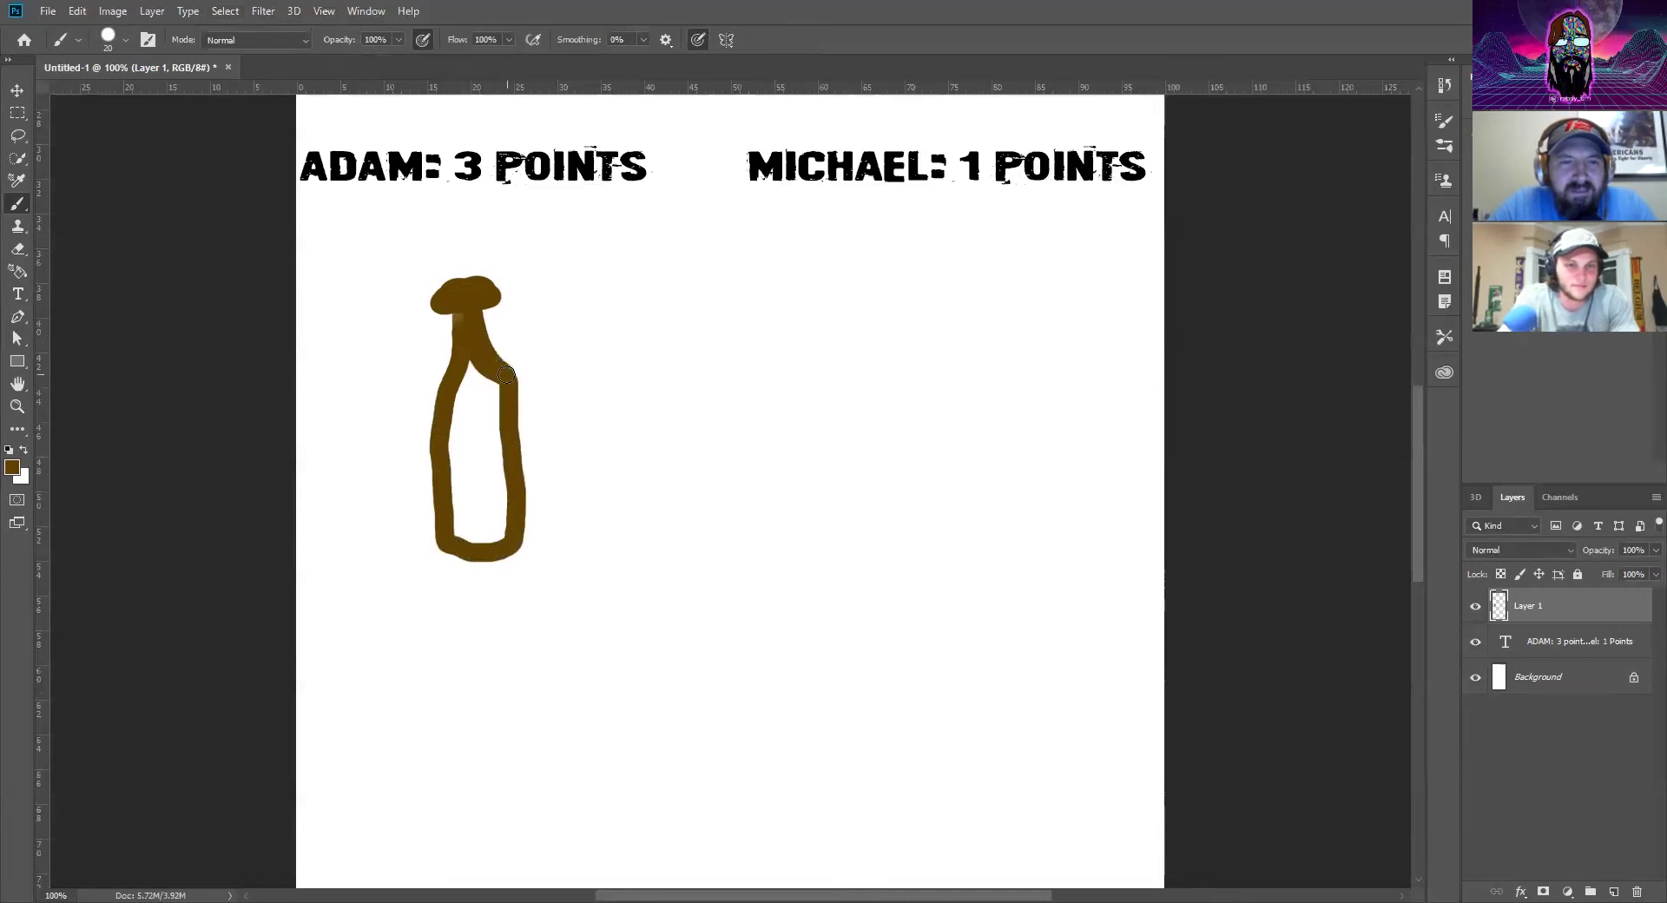
mouse_move(461, 312)
left_mouse_down()
mouse_move(440, 498)
mouse_move(467, 543)
mouse_move(467, 375)
mouse_move(473, 446)
left_mouse_up()
mouse_move(483, 380)
left_mouse_down()
mouse_move(482, 525)
mouse_move(487, 404)
mouse_move(502, 538)
mouse_move(499, 413)
left_mouse_up()
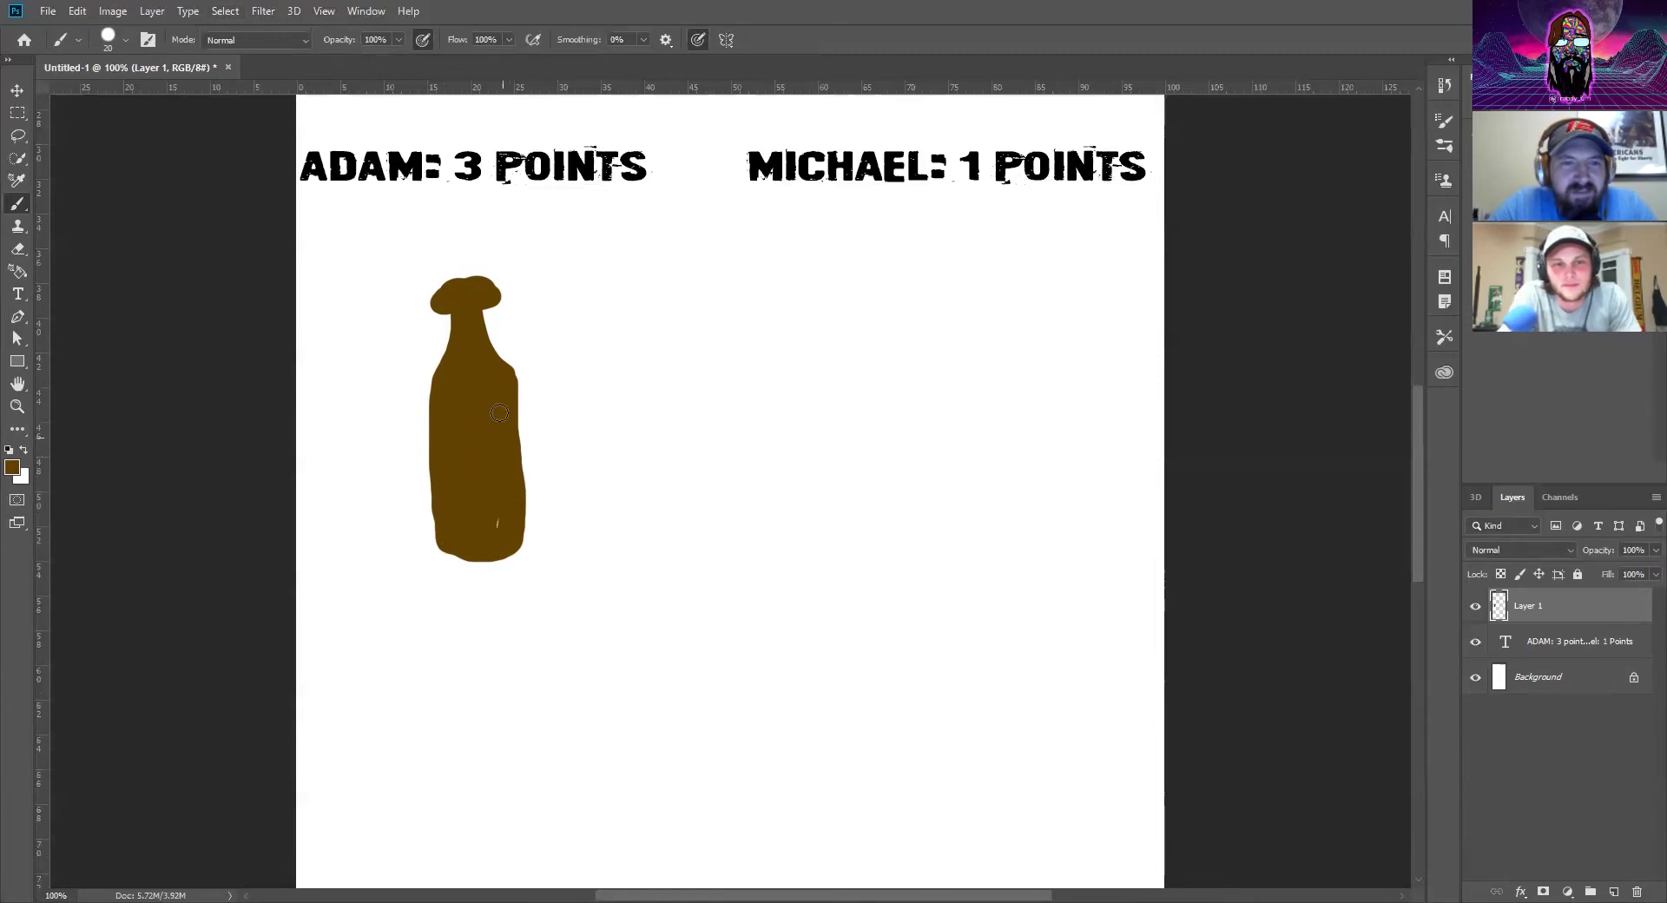
mouse_move(450, 540)
left_mouse_down()
mouse_move(508, 546)
mouse_move(463, 548)
mouse_move(516, 540)
mouse_move(494, 362)
mouse_move(514, 388)
mouse_move(527, 548)
left_mouse_up()
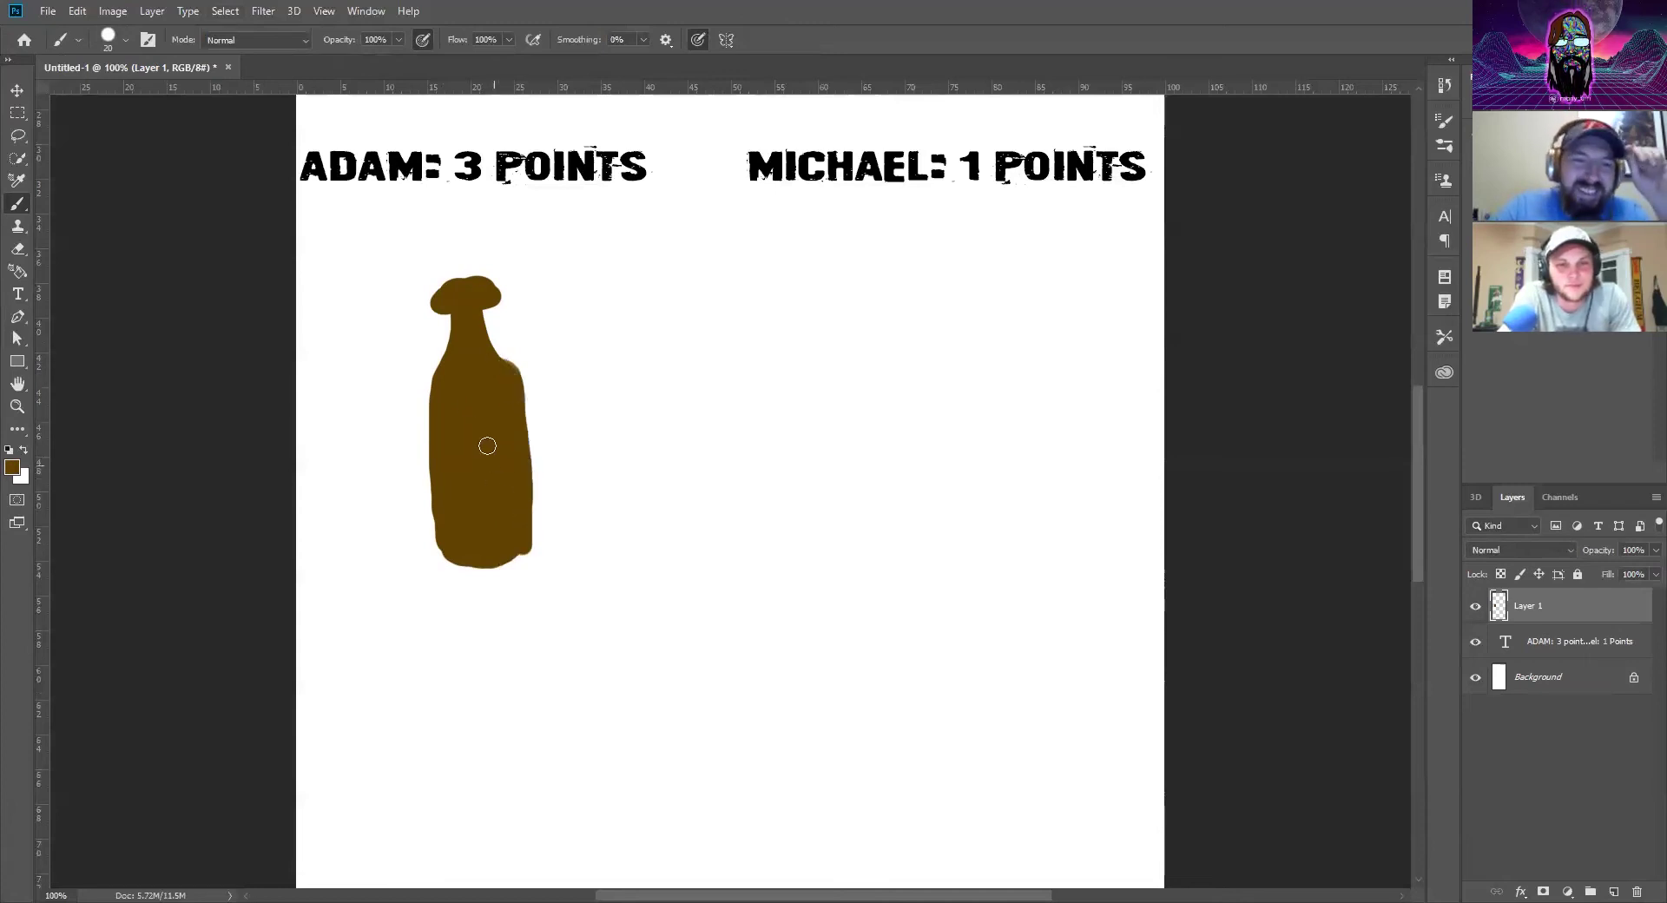
mouse_move(436, 382)
left_mouse_down()
mouse_move(439, 546)
mouse_move(487, 567)
mouse_move(522, 549)
mouse_move(484, 304)
mouse_move(496, 362)
mouse_move(433, 375)
mouse_move(470, 275)
mouse_move(445, 287)
mouse_move(440, 302)
mouse_move(496, 292)
mouse_move(442, 287)
mouse_move(441, 309)
mouse_move(489, 296)
mouse_move(470, 278)
mouse_move(435, 308)
mouse_move(463, 299)
mouse_move(435, 291)
mouse_move(499, 274)
mouse_move(508, 302)
mouse_move(442, 309)
mouse_move(422, 298)
mouse_move(458, 266)
left_mouse_up()
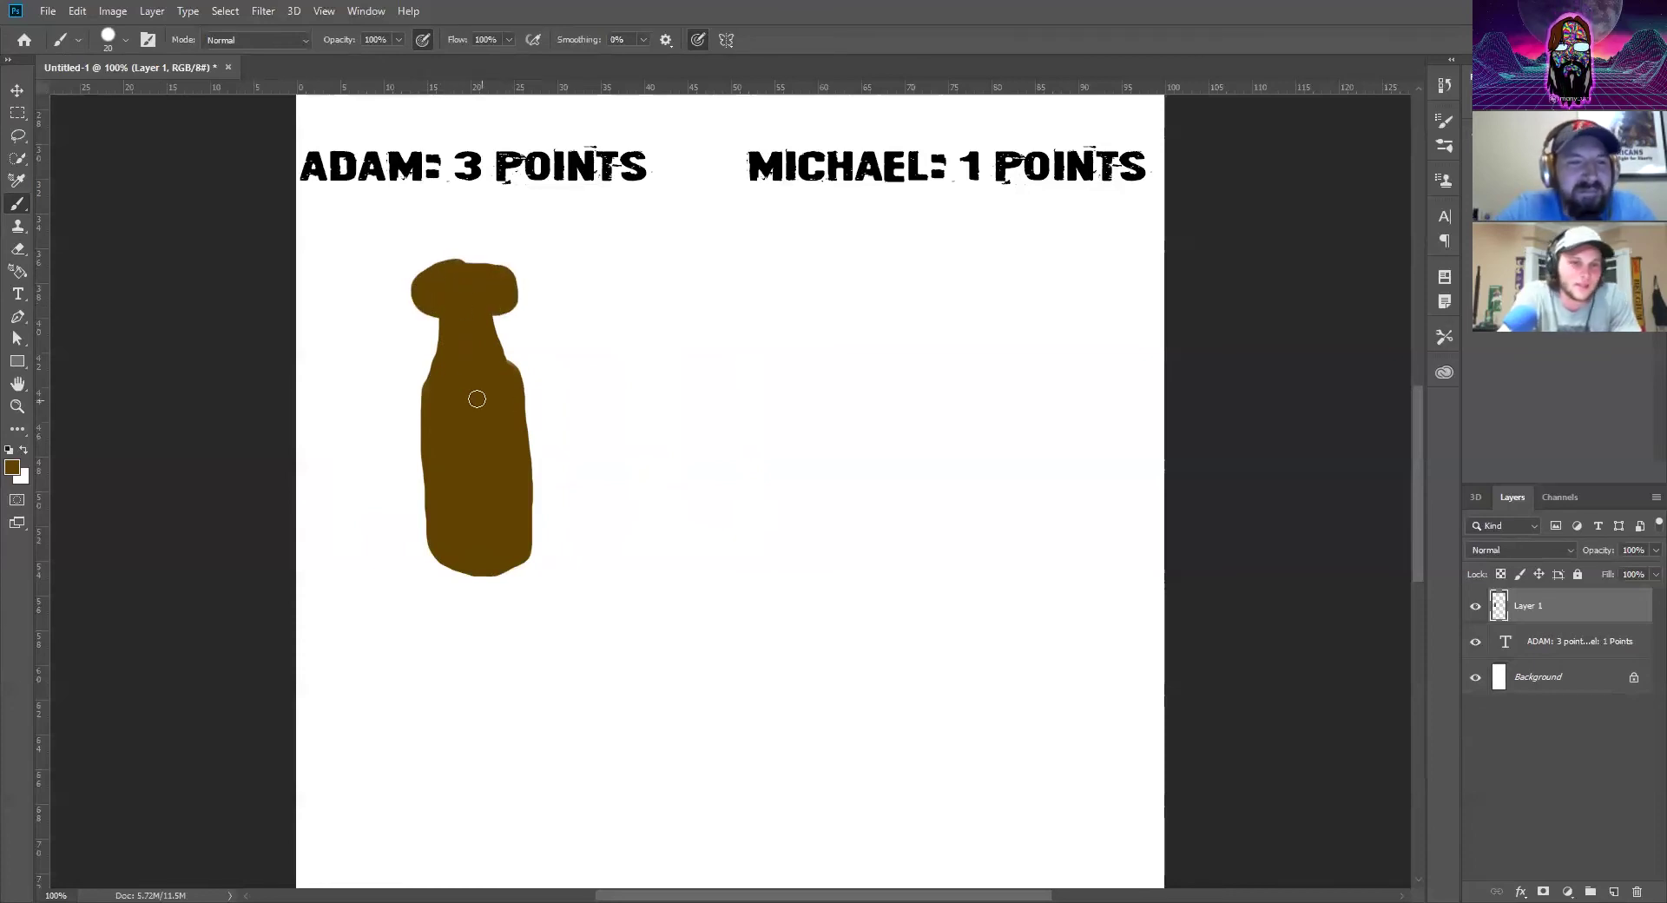
Duplicate the bottle twice: rotate one copy about 81° and lay it near the canvas bottom, and place the other upright on the right half
key("v")
left_click_drag(492, 409, 860, 512, "alt")
key("ctrl+t")
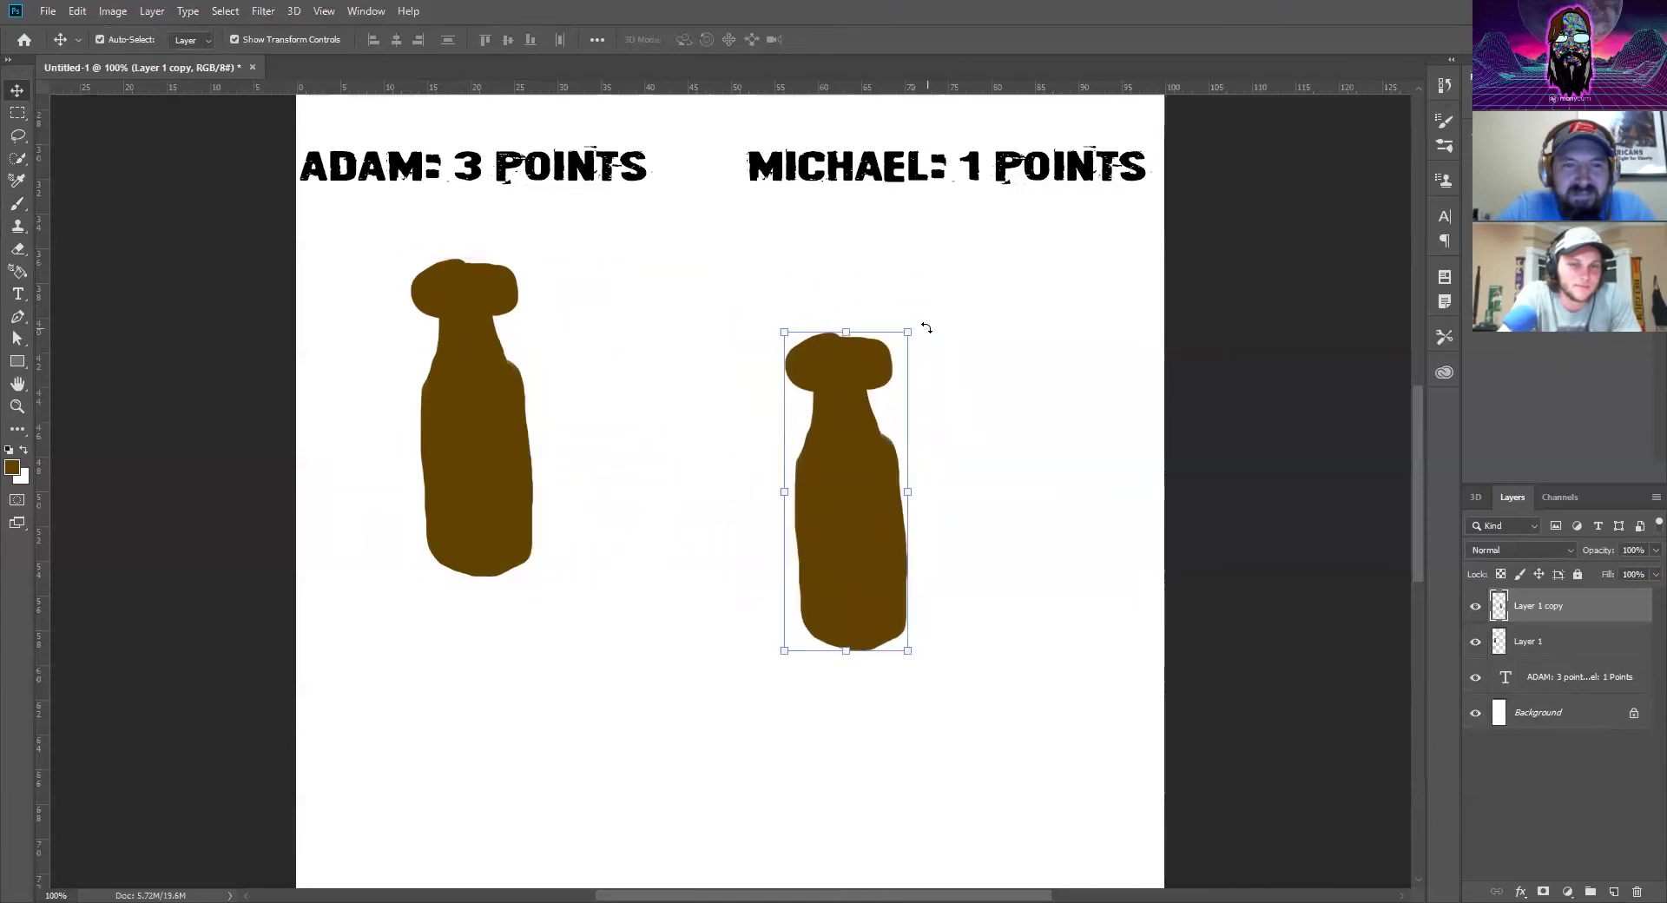
left_click_drag(923, 328, 1042, 550)
left_click_drag(824, 599, 647, 771)
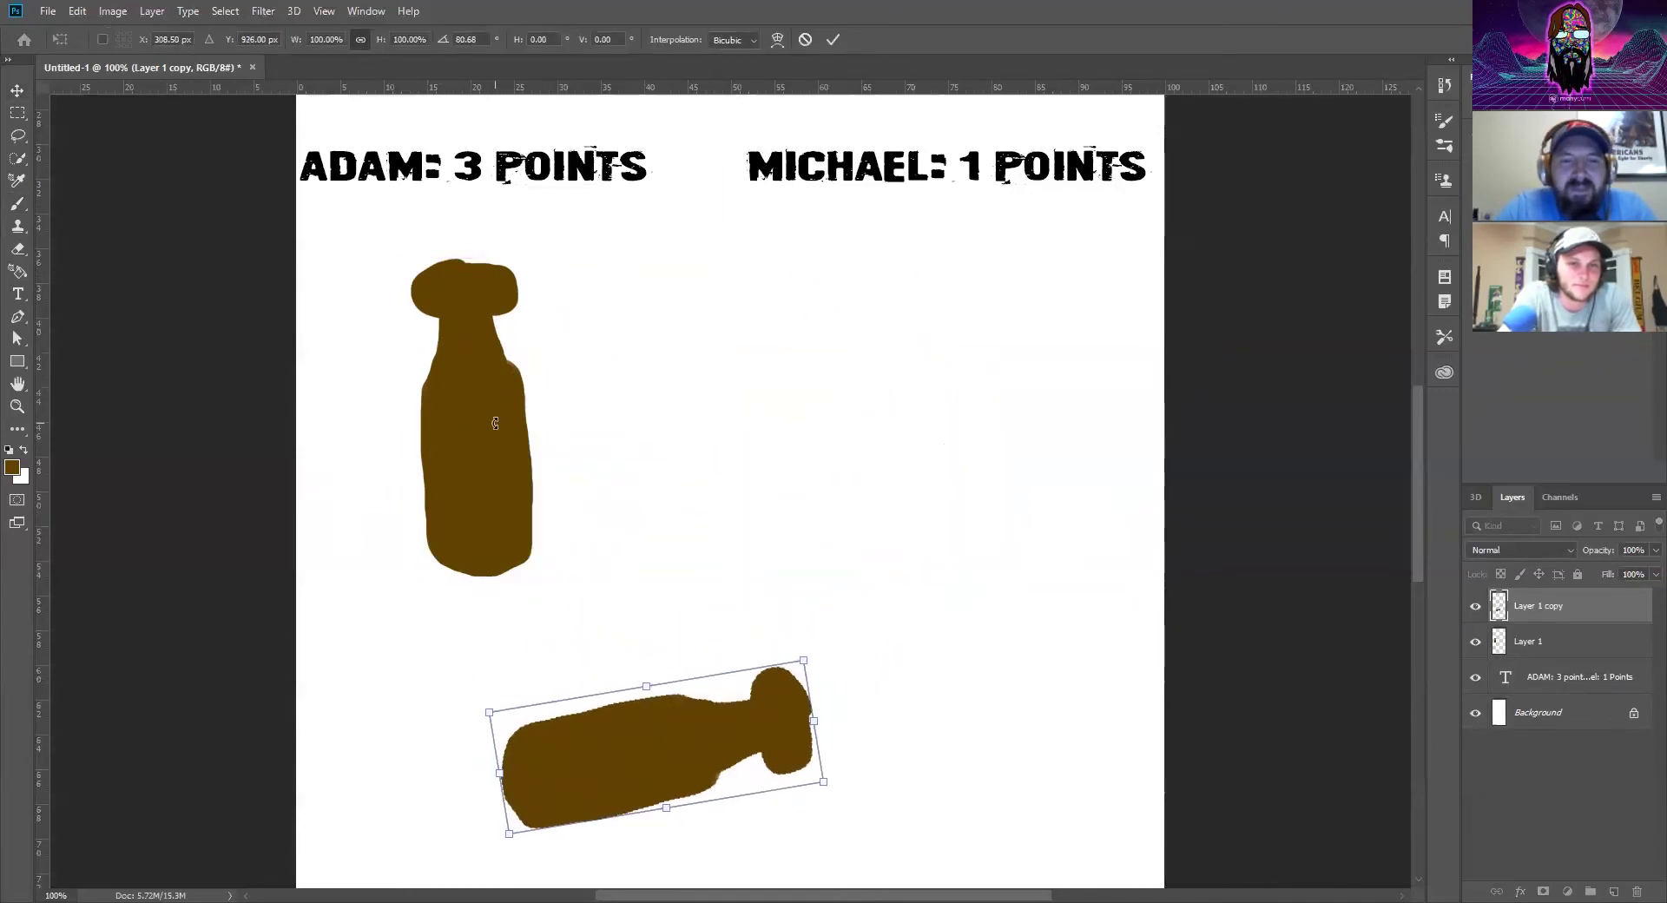
left_click(833, 39)
left_click_drag(461, 435, 934, 429, "alt")
Change the foreground color to black (000000) and reduce the brush size to 6 px
left_click(12, 468)
left_click_drag(1054, 394, 990, 476)
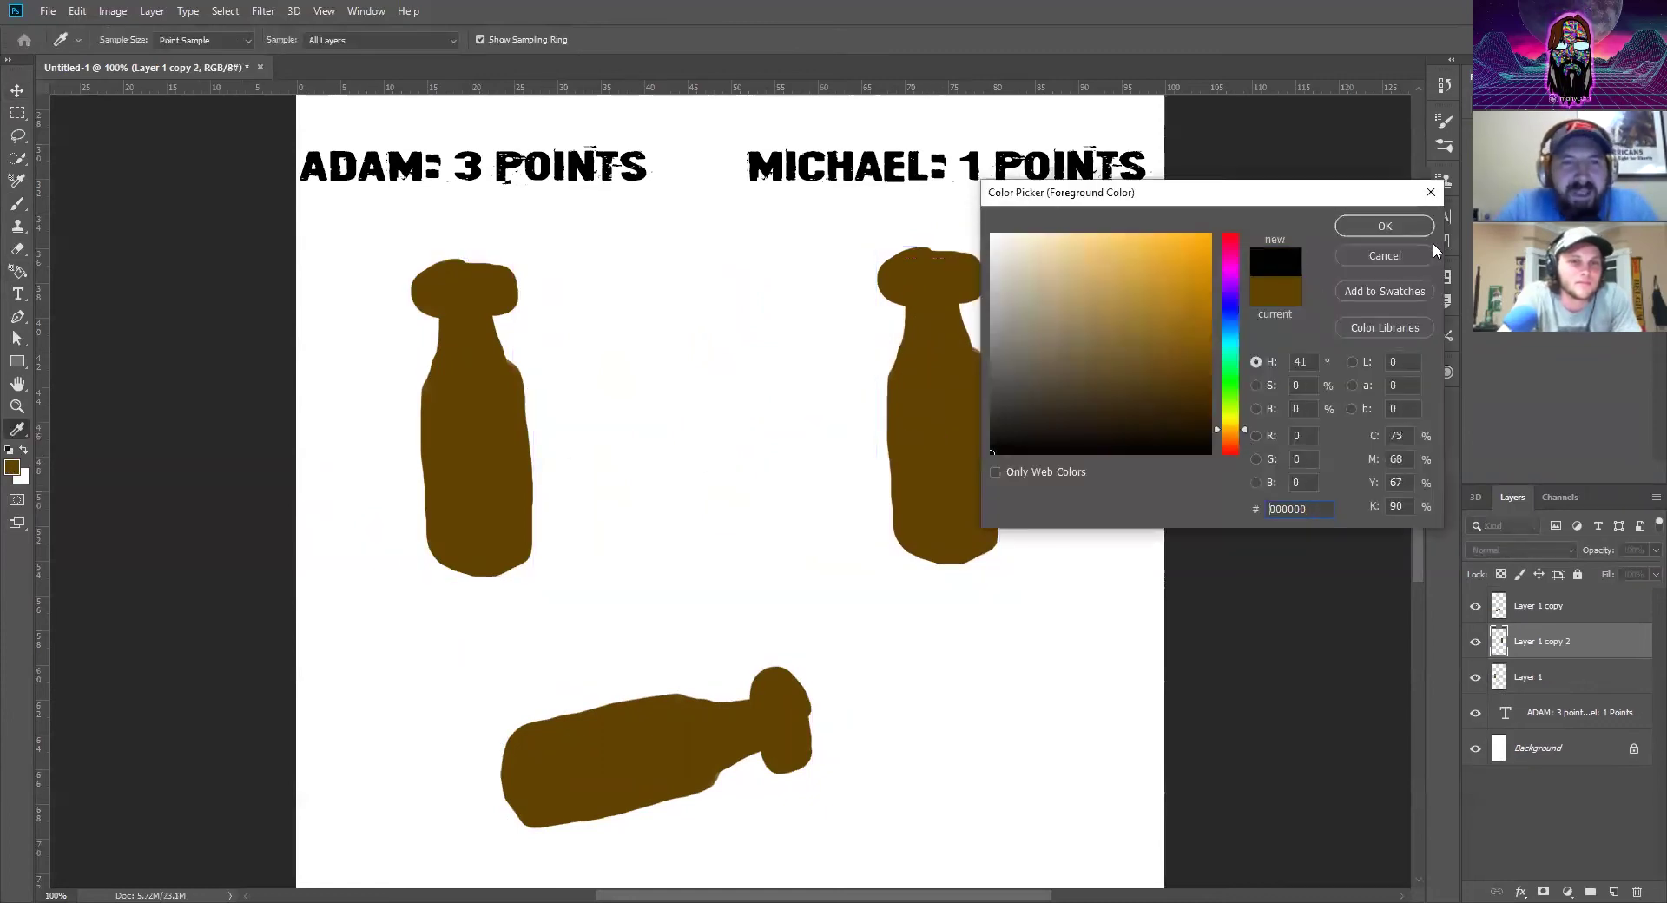
left_click(1386, 228)
key("v")
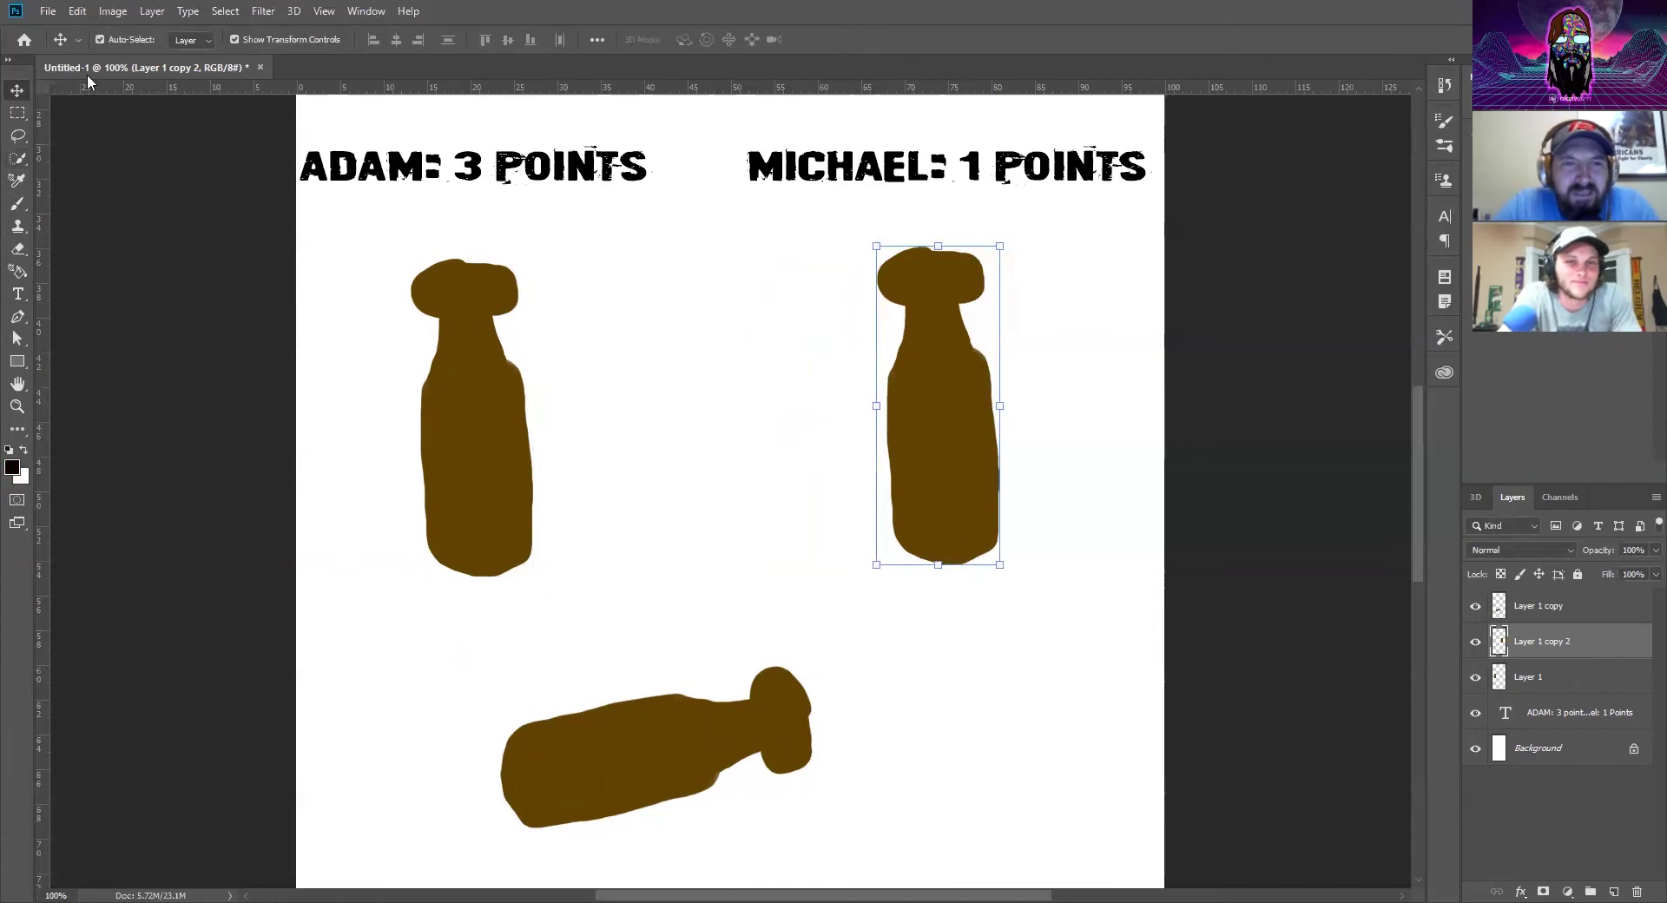
left_click(17, 203)
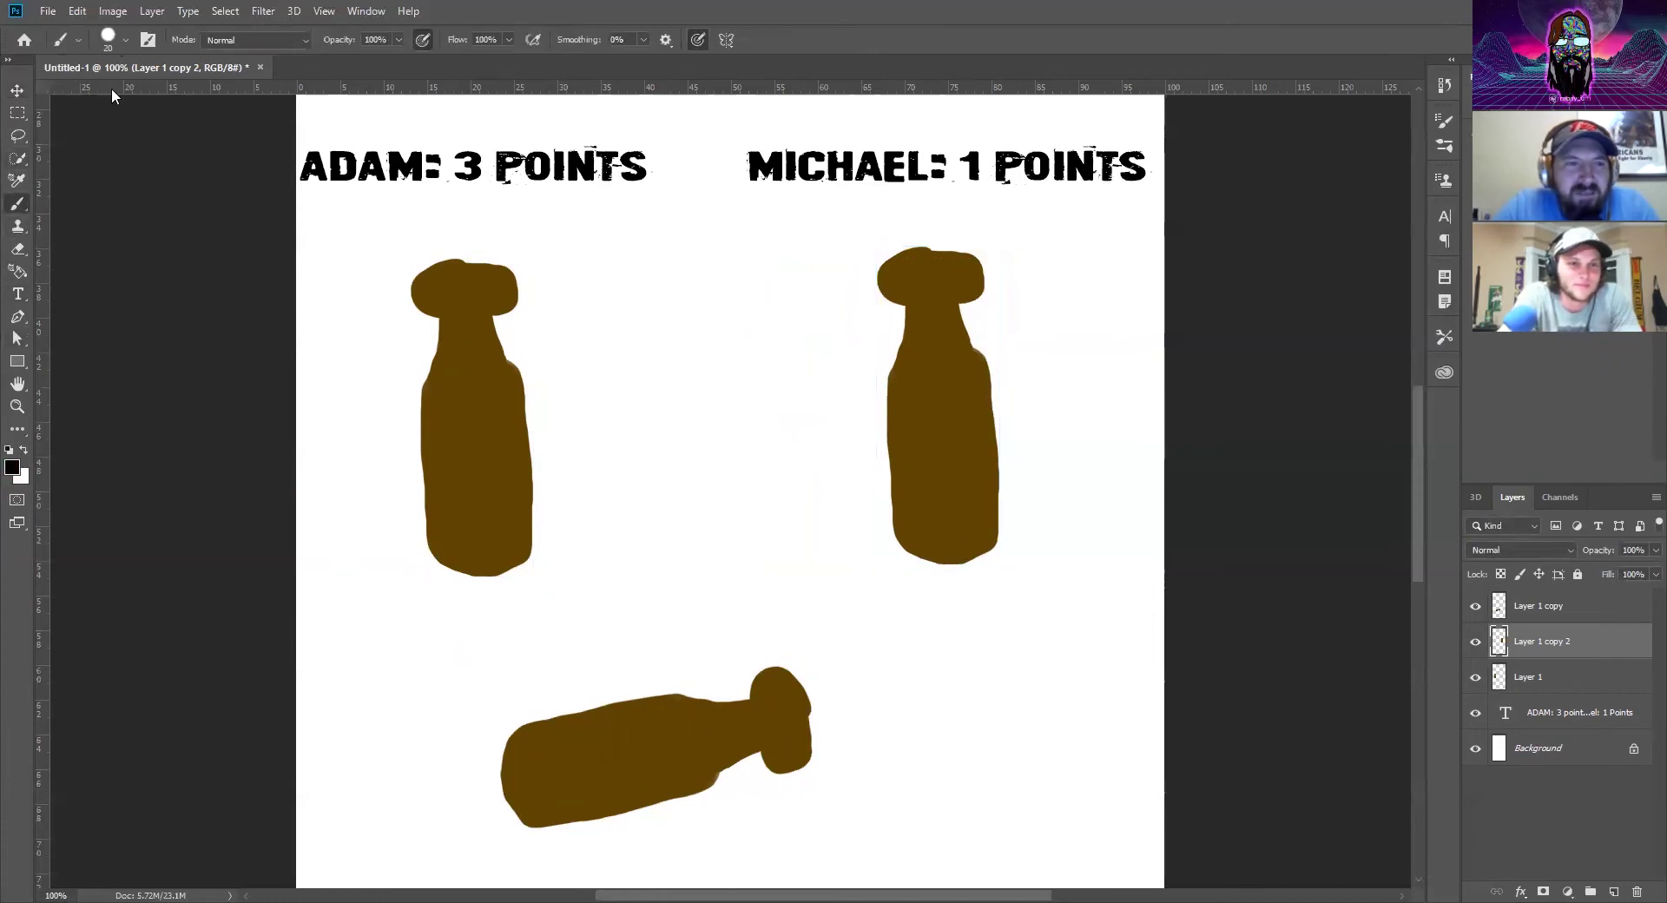
left_click(119, 44)
left_click_drag(109, 96, 100, 101)
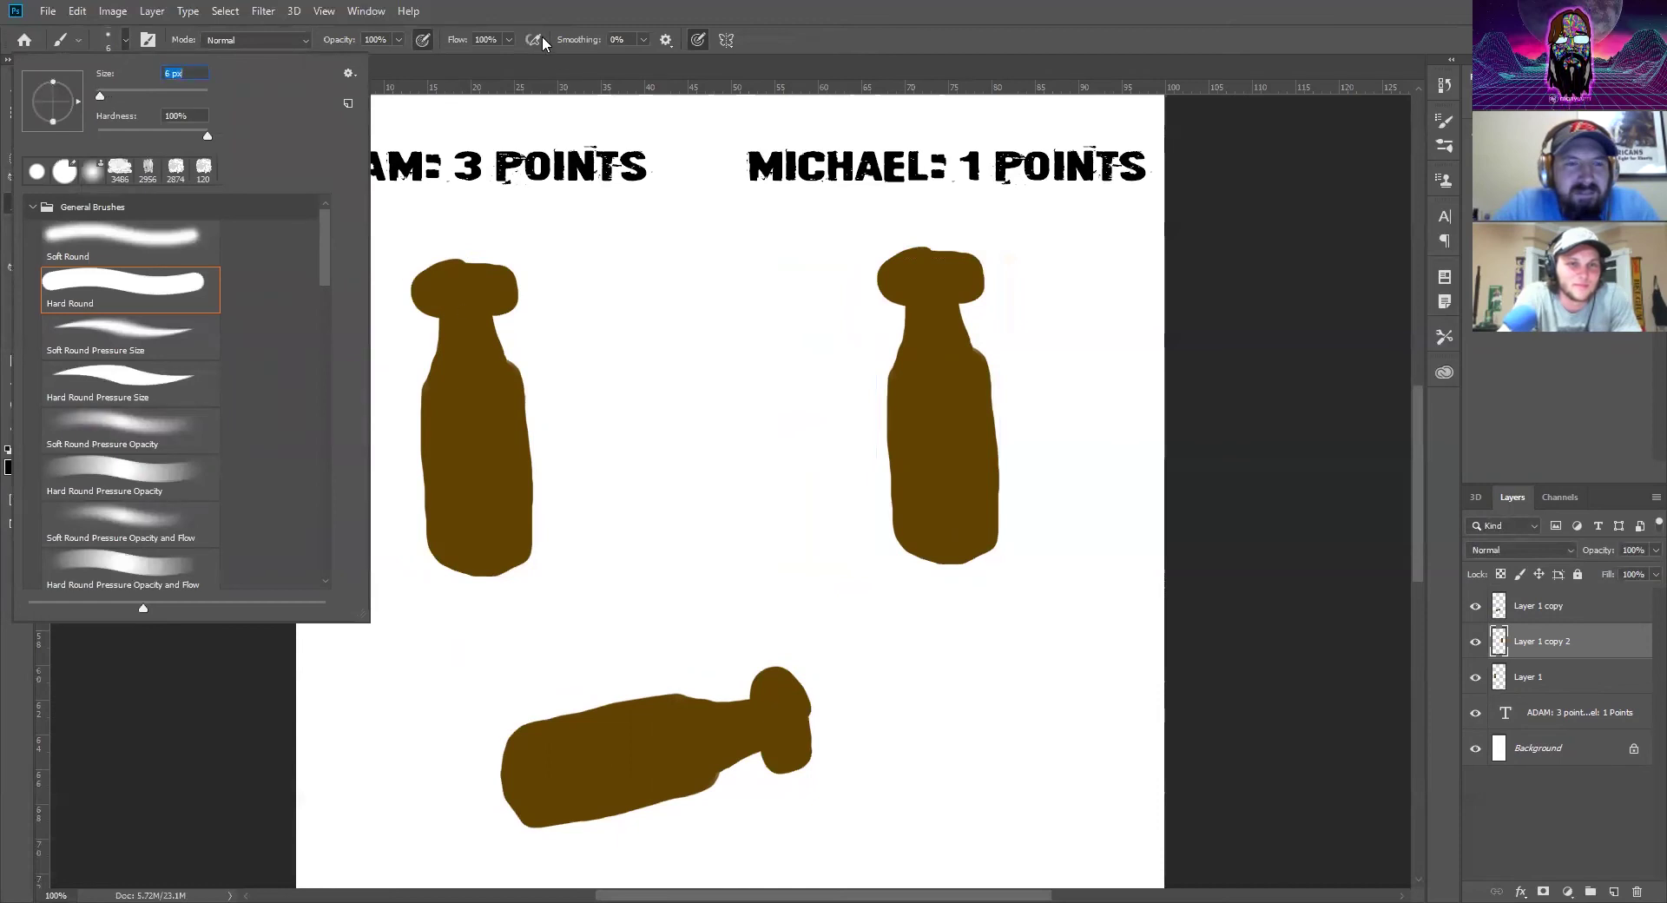
left_click(396, 581)
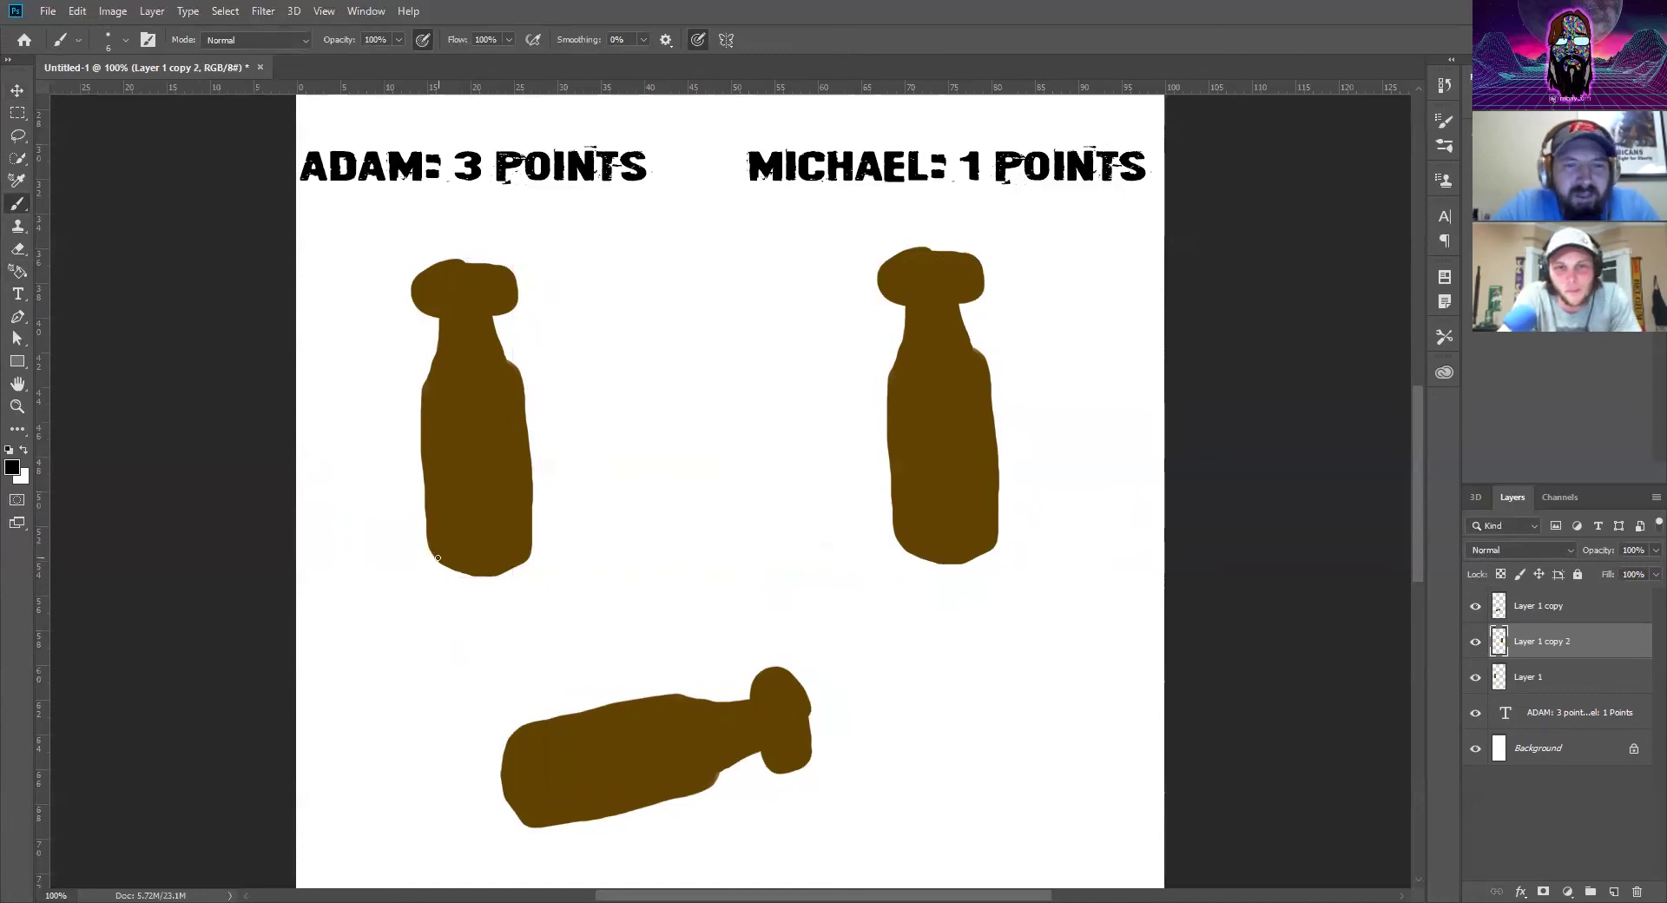
Draw spread legs with shoes and raised arms with open gloved hands on the upright bottle at the canvas's left
mouse_move(440, 557)
left_mouse_down()
mouse_move(385, 674)
mouse_move(351, 658)
mouse_move(349, 686)
mouse_move(389, 668)
left_mouse_up()
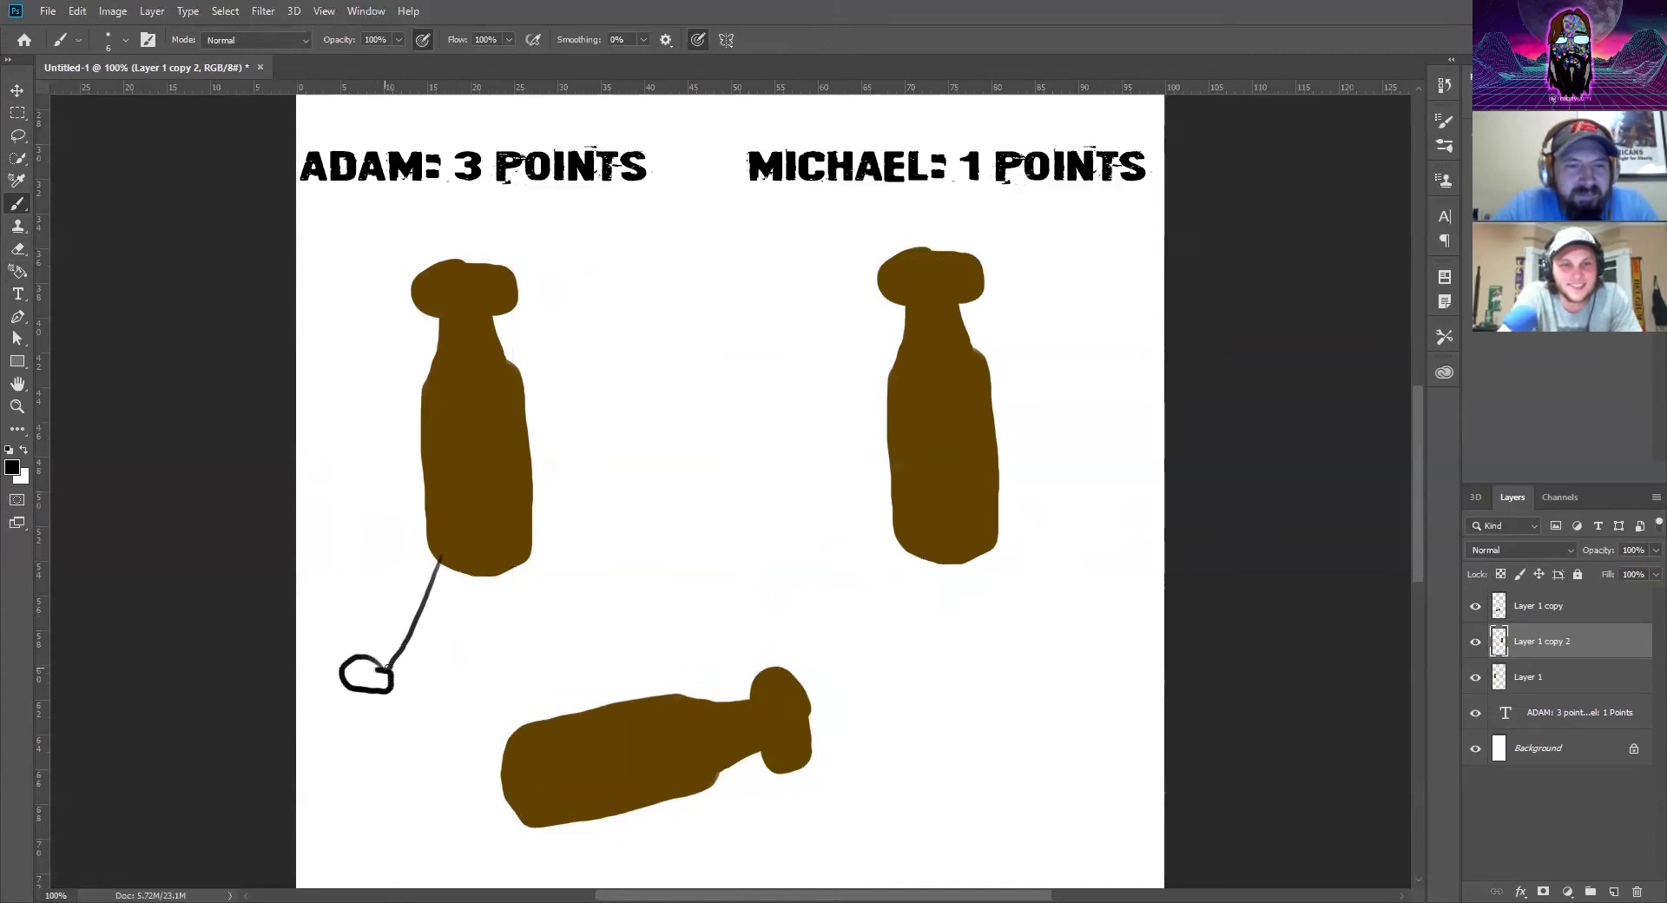
mouse_move(510, 555)
left_mouse_down()
mouse_move(586, 659)
mouse_move(621, 643)
mouse_move(618, 664)
mouse_move(569, 657)
left_mouse_up()
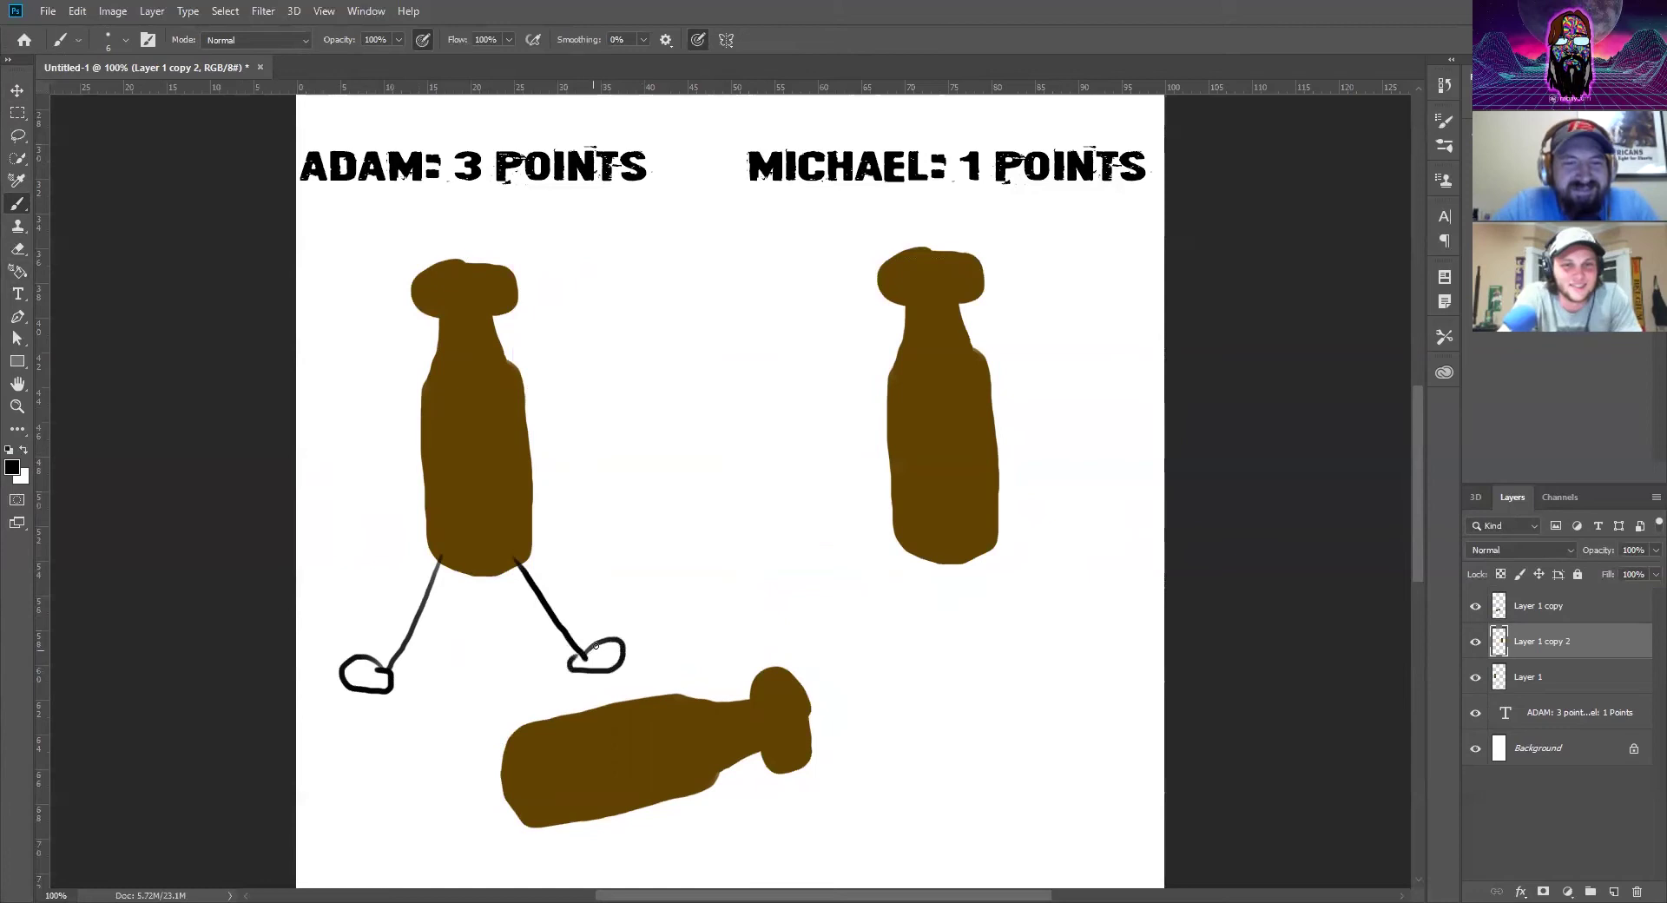
mouse_move(423, 404)
left_mouse_down()
mouse_move(350, 313)
mouse_move(366, 300)
mouse_move(337, 308)
mouse_move(358, 295)
left_mouse_up()
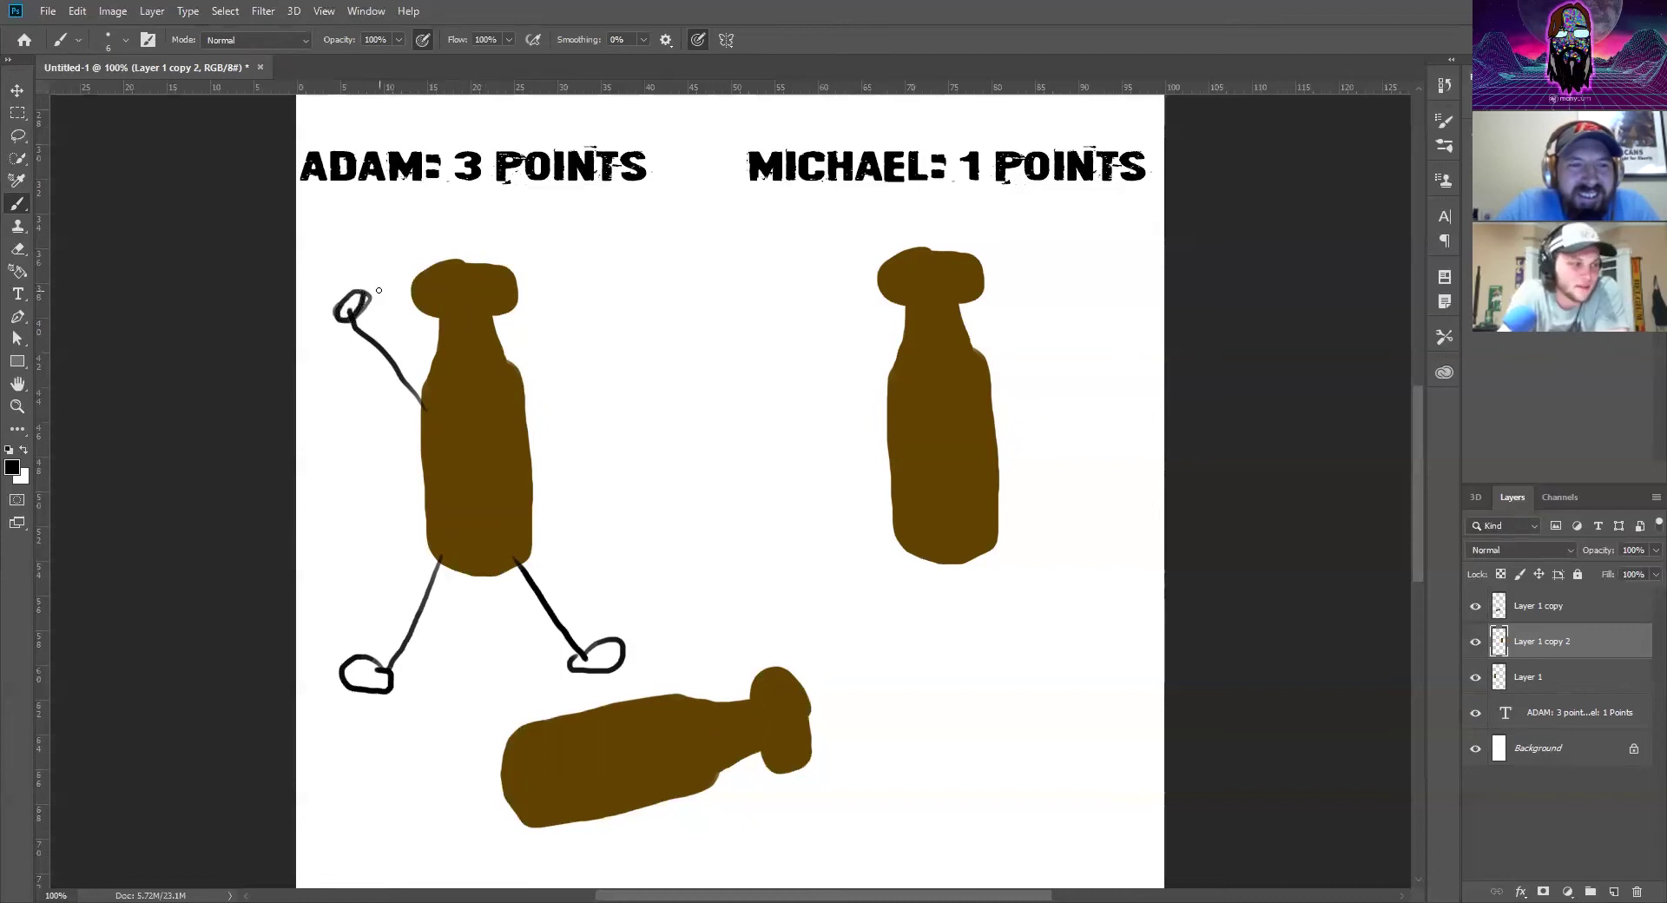
mouse_move(353, 262)
left_mouse_down()
mouse_move(346, 233)
mouse_move(304, 249)
mouse_move(321, 307)
mouse_move(341, 314)
left_mouse_up()
mouse_move(521, 403)
left_mouse_down()
mouse_move(594, 304)
mouse_move(612, 328)
mouse_move(589, 257)
mouse_move(600, 244)
mouse_move(608, 263)
mouse_move(638, 235)
mouse_move(633, 264)
mouse_move(640, 246)
mouse_move(647, 272)
mouse_move(666, 261)
mouse_move(619, 316)
left_mouse_up()
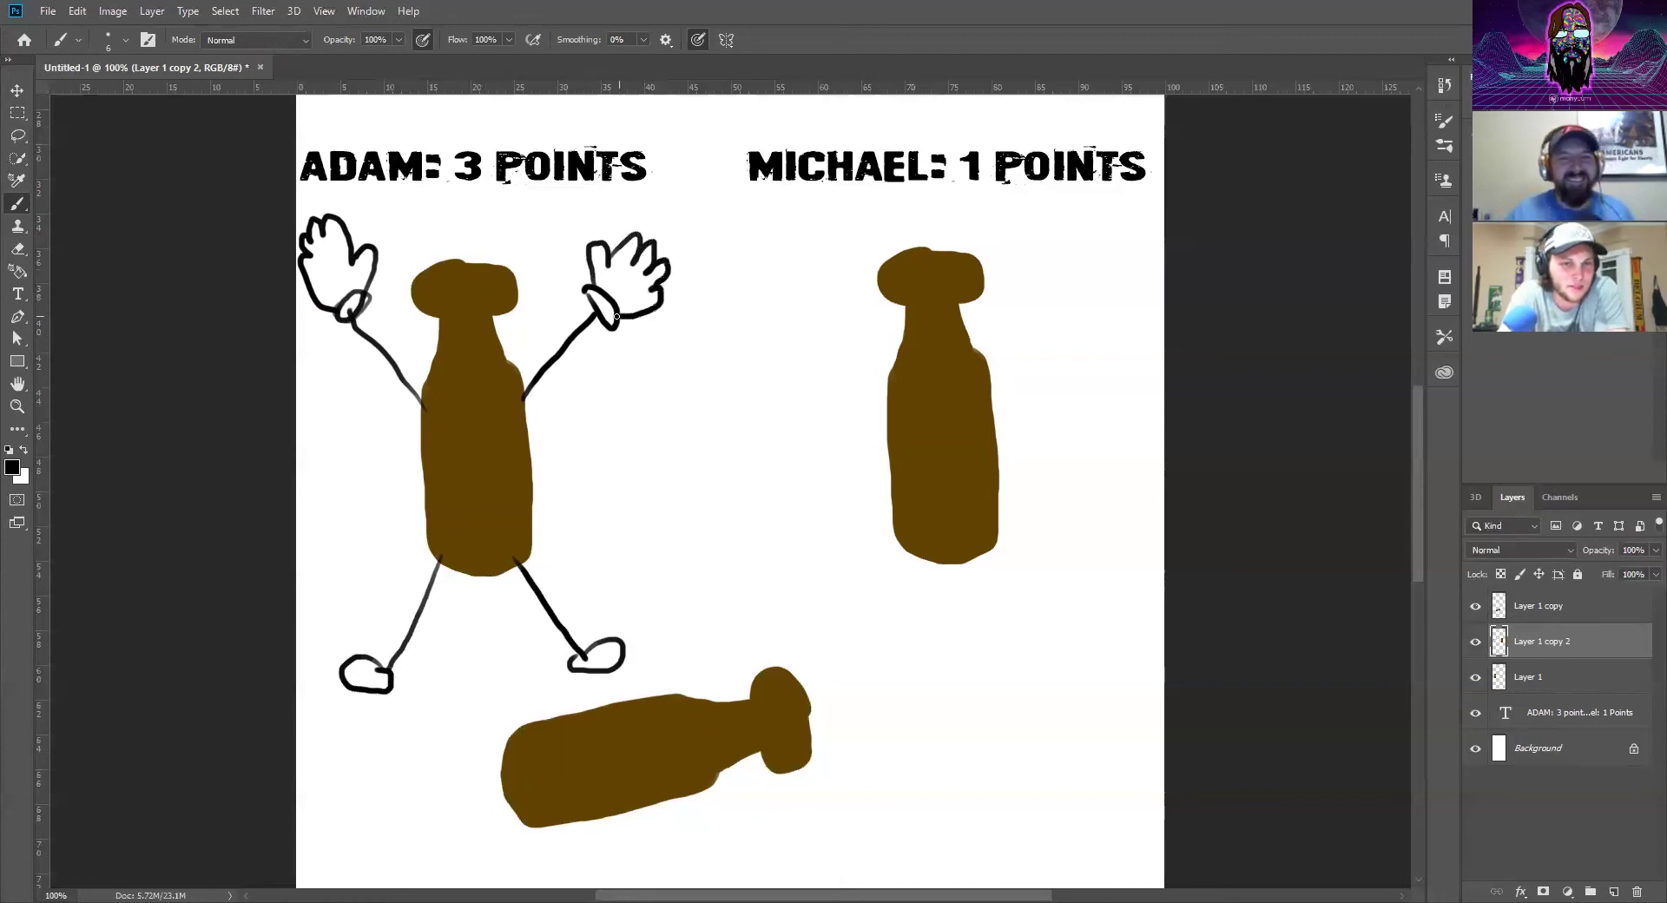
Add three thin curved motion lines beneath each raised arm of the left bottle
mouse_move(650, 337)
left_mouse_down()
mouse_move(656, 377)
mouse_move(629, 456)
left_mouse_up()
left_click_drag(608, 350, 607, 449)
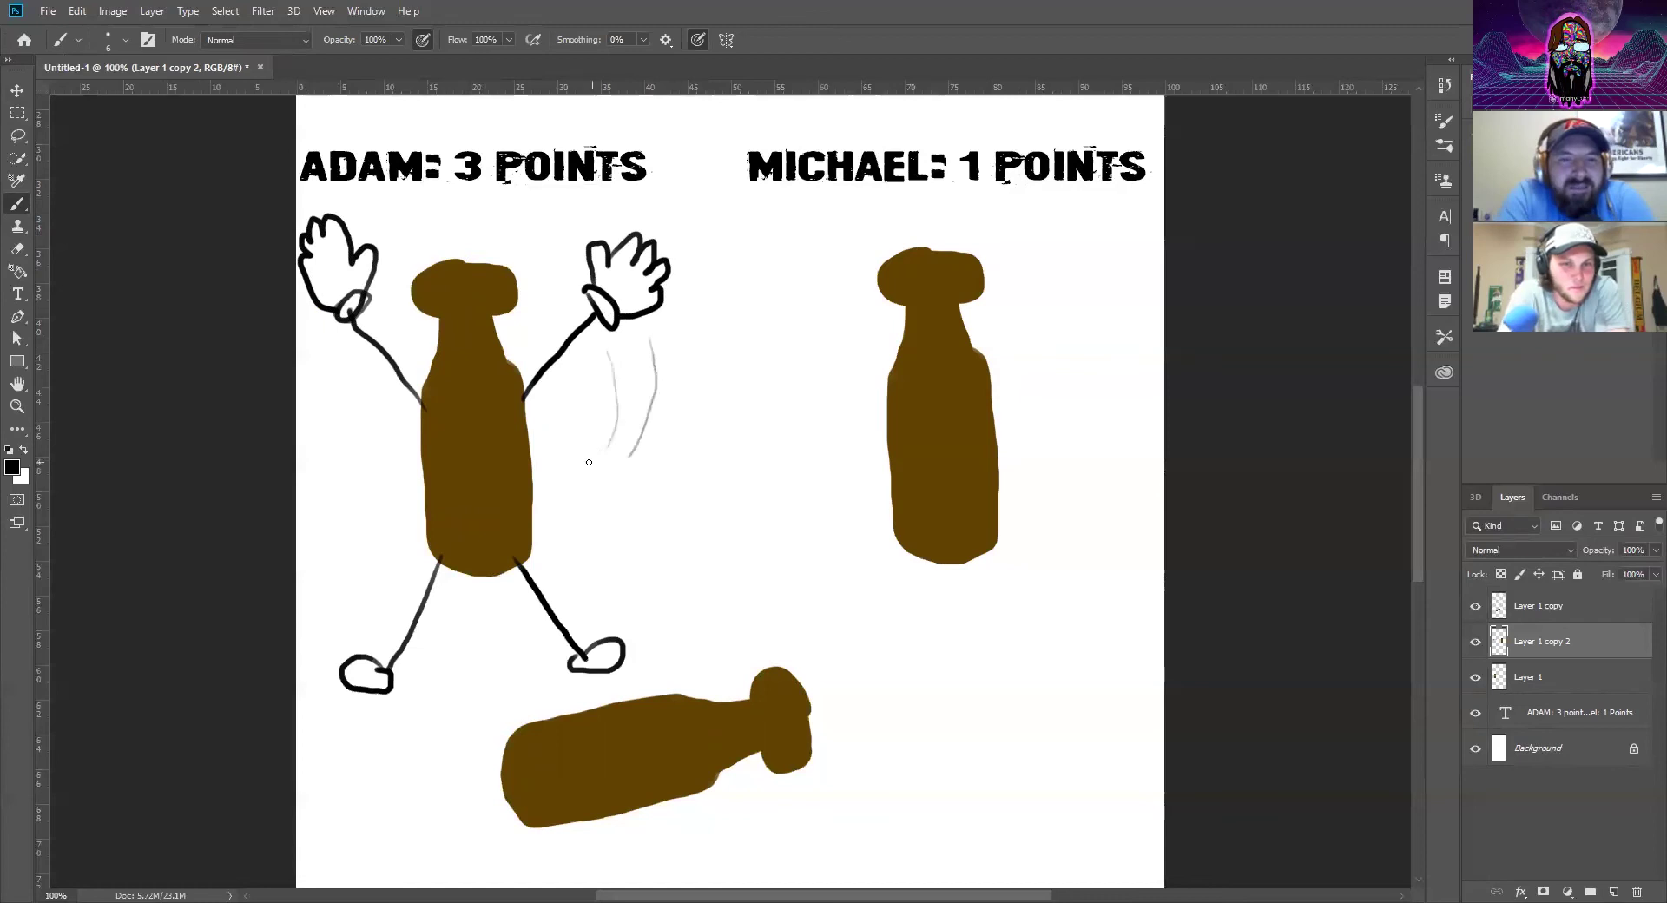
left_click_drag(584, 392, 571, 450)
left_click_drag(372, 377, 376, 443)
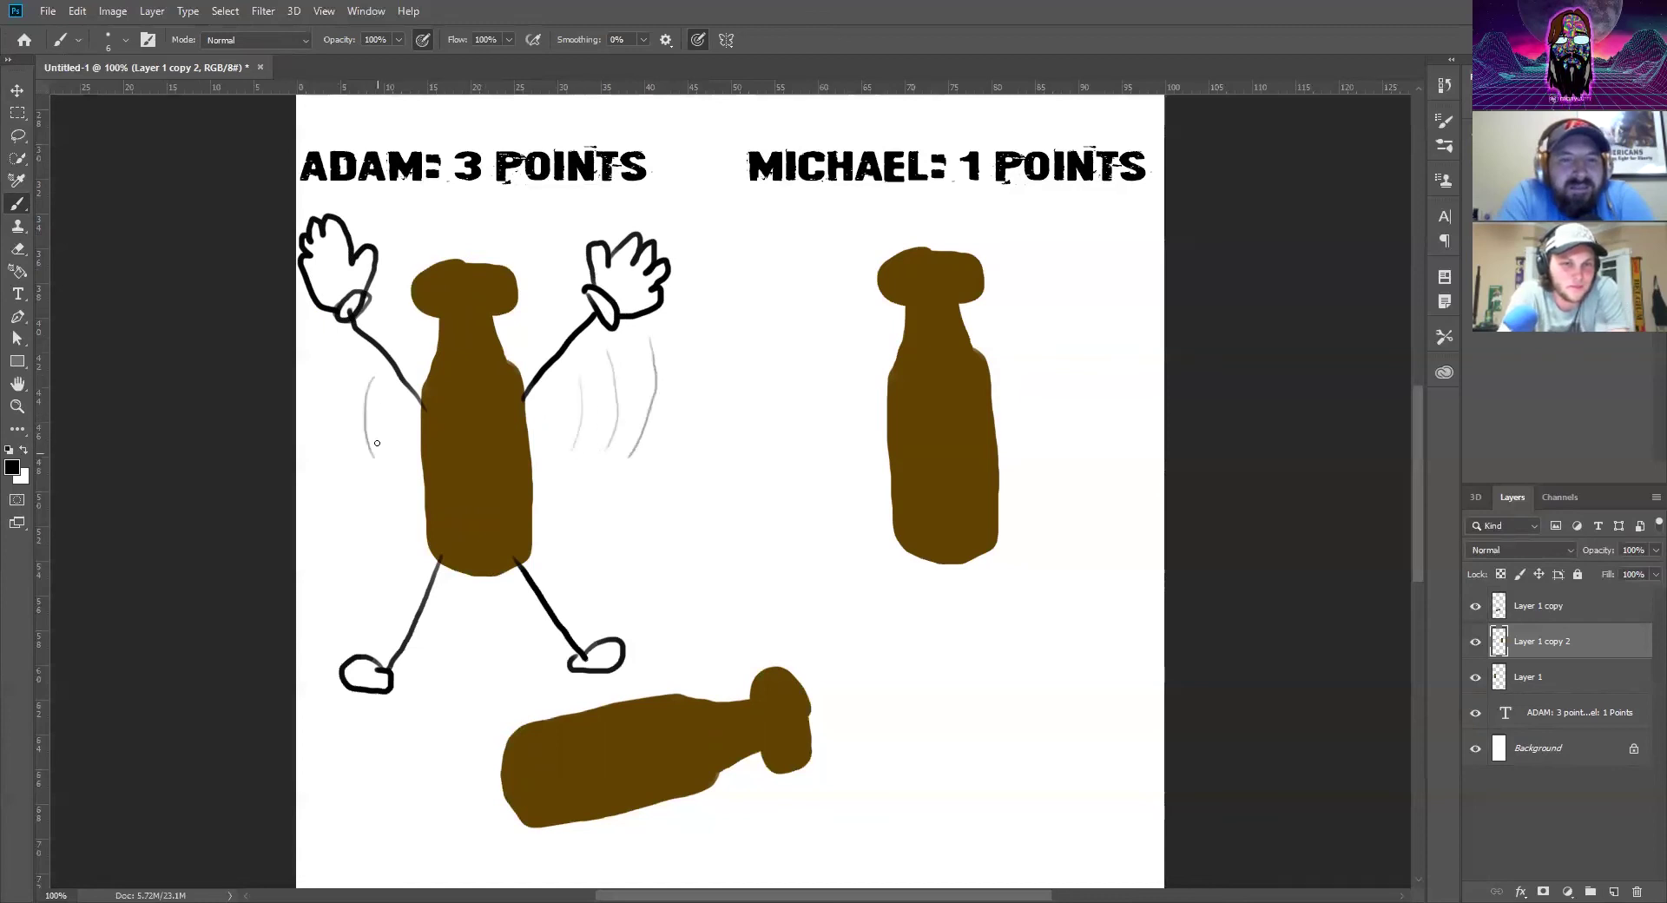
left_click_drag(343, 367, 333, 445)
left_click_drag(306, 375, 323, 480)
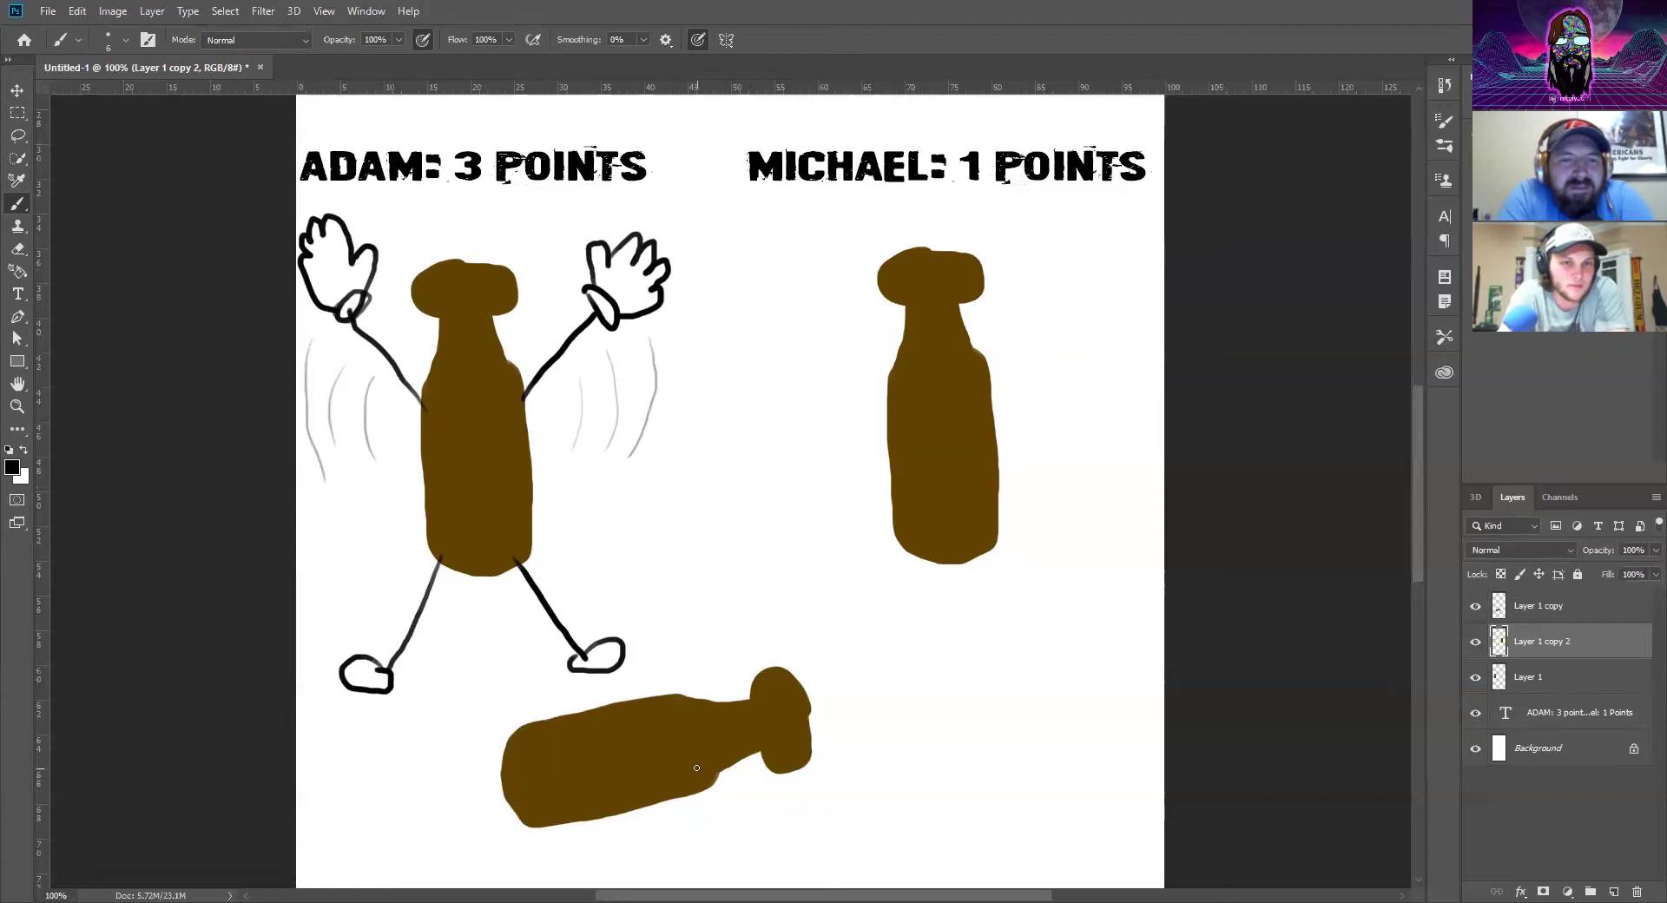
Draw supporting arms with a hand and outstretched legs with shoes on the lying bottle in a push-up pose
mouse_move(710, 787)
left_mouse_down()
mouse_move(739, 844)
mouse_move(754, 834)
mouse_move(734, 854)
mouse_move(780, 828)
left_mouse_up()
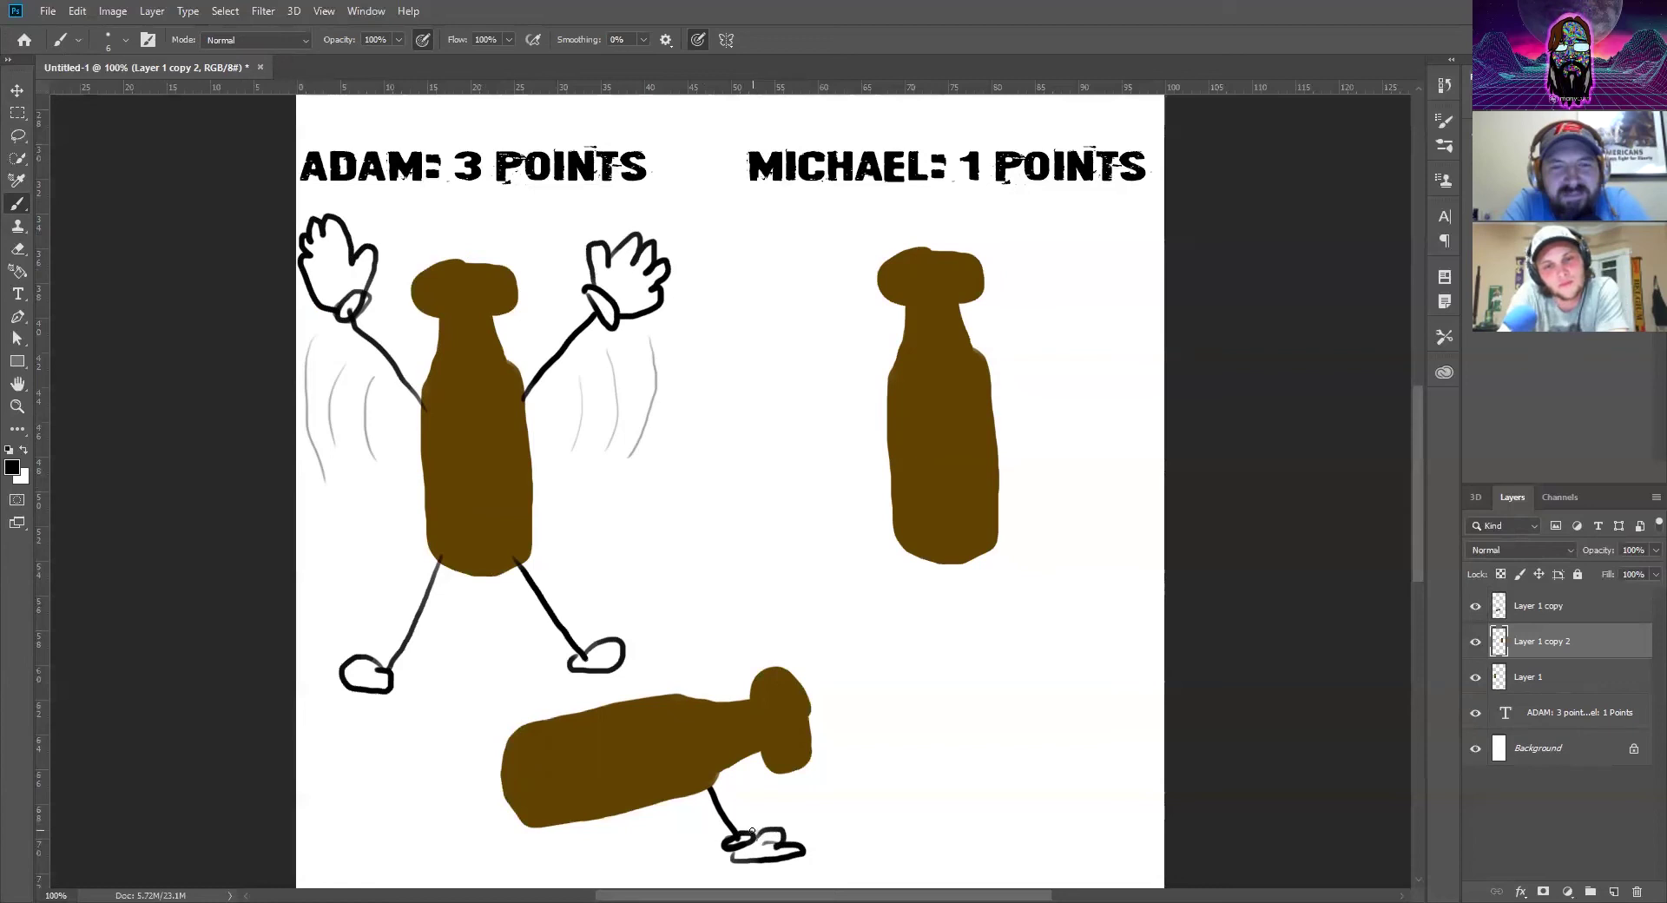
mouse_move(750, 831)
left_mouse_down()
mouse_move(721, 787)
mouse_move(736, 812)
left_mouse_up()
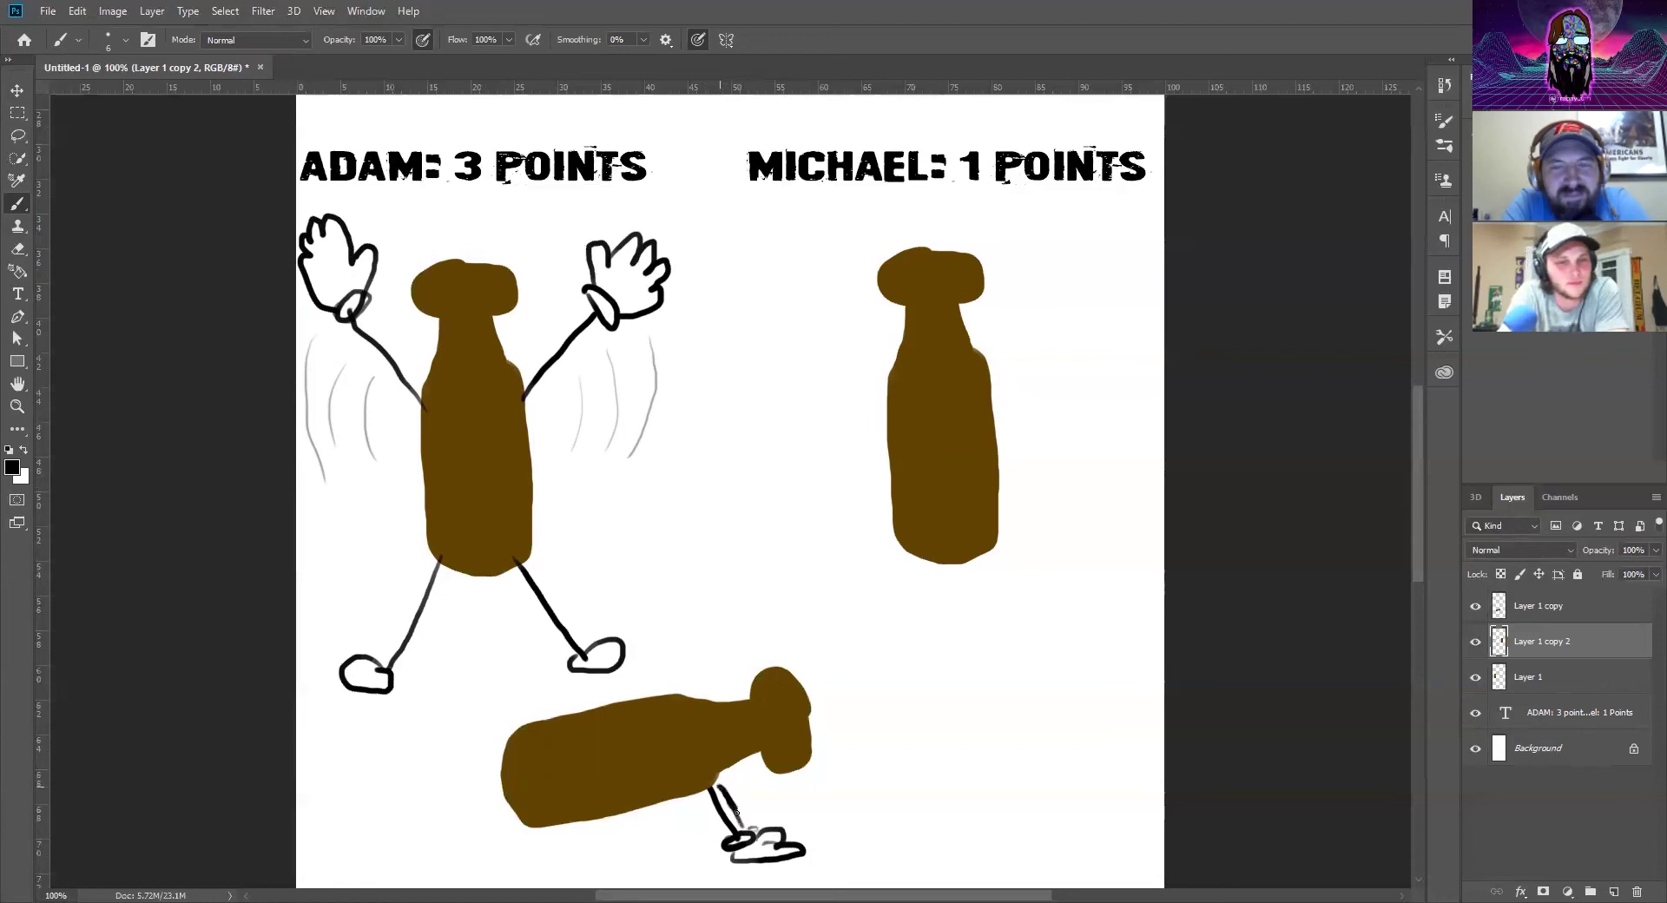
mouse_move(505, 794)
left_mouse_down()
mouse_move(384, 823)
mouse_move(379, 843)
mouse_move(358, 831)
mouse_move(356, 875)
mouse_move(372, 861)
left_mouse_up()
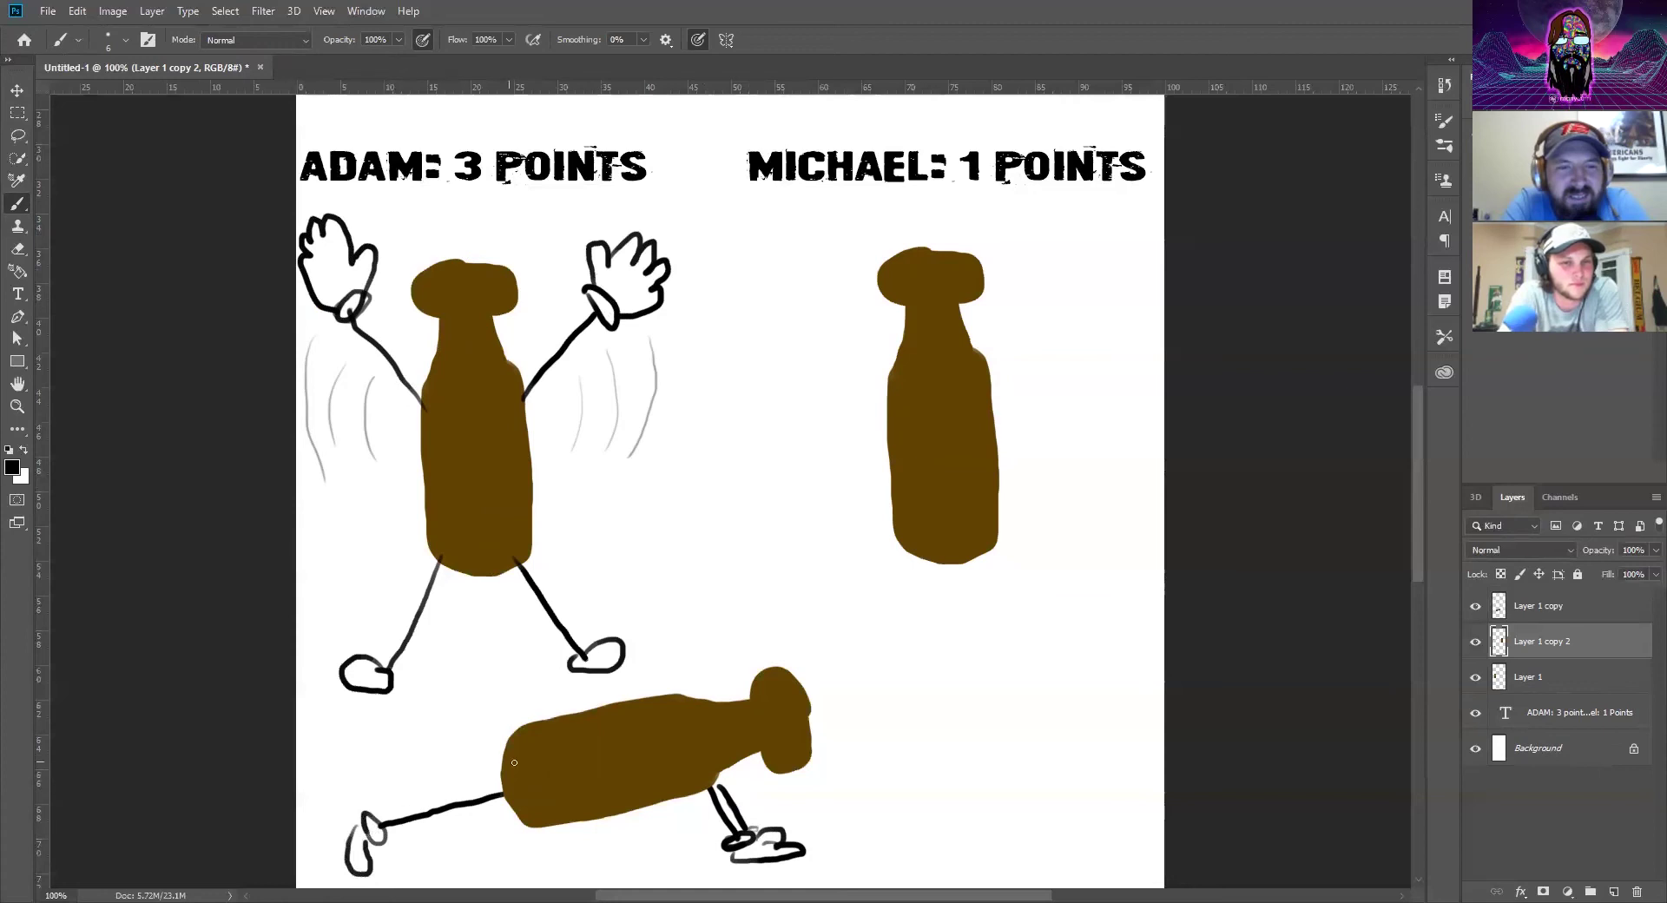
mouse_move(509, 775)
left_mouse_down()
mouse_move(383, 817)
mouse_move(363, 805)
mouse_move(359, 873)
left_mouse_up()
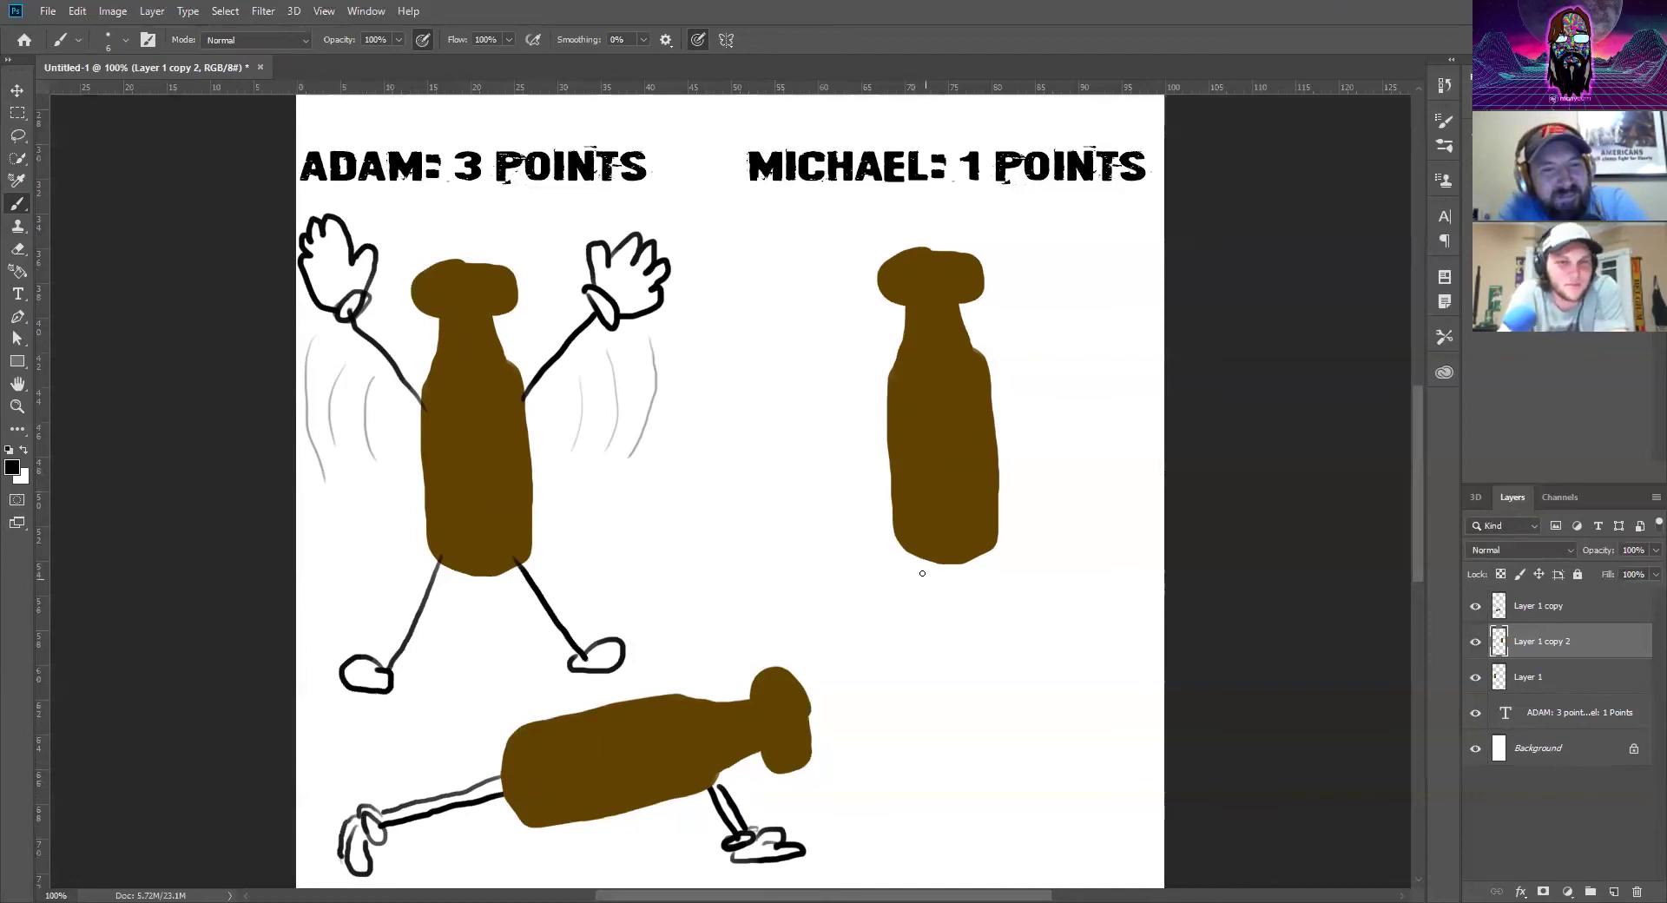
Give the right upright bottle bent legs with shoes and two raised arms gripping a weighted barbell behind its neck
mouse_move(912, 542)
left_mouse_down()
mouse_move(849, 554)
mouse_move(854, 628)
mouse_move(824, 632)
mouse_move(857, 639)
mouse_move(795, 641)
mouse_move(797, 659)
mouse_move(855, 643)
left_mouse_up()
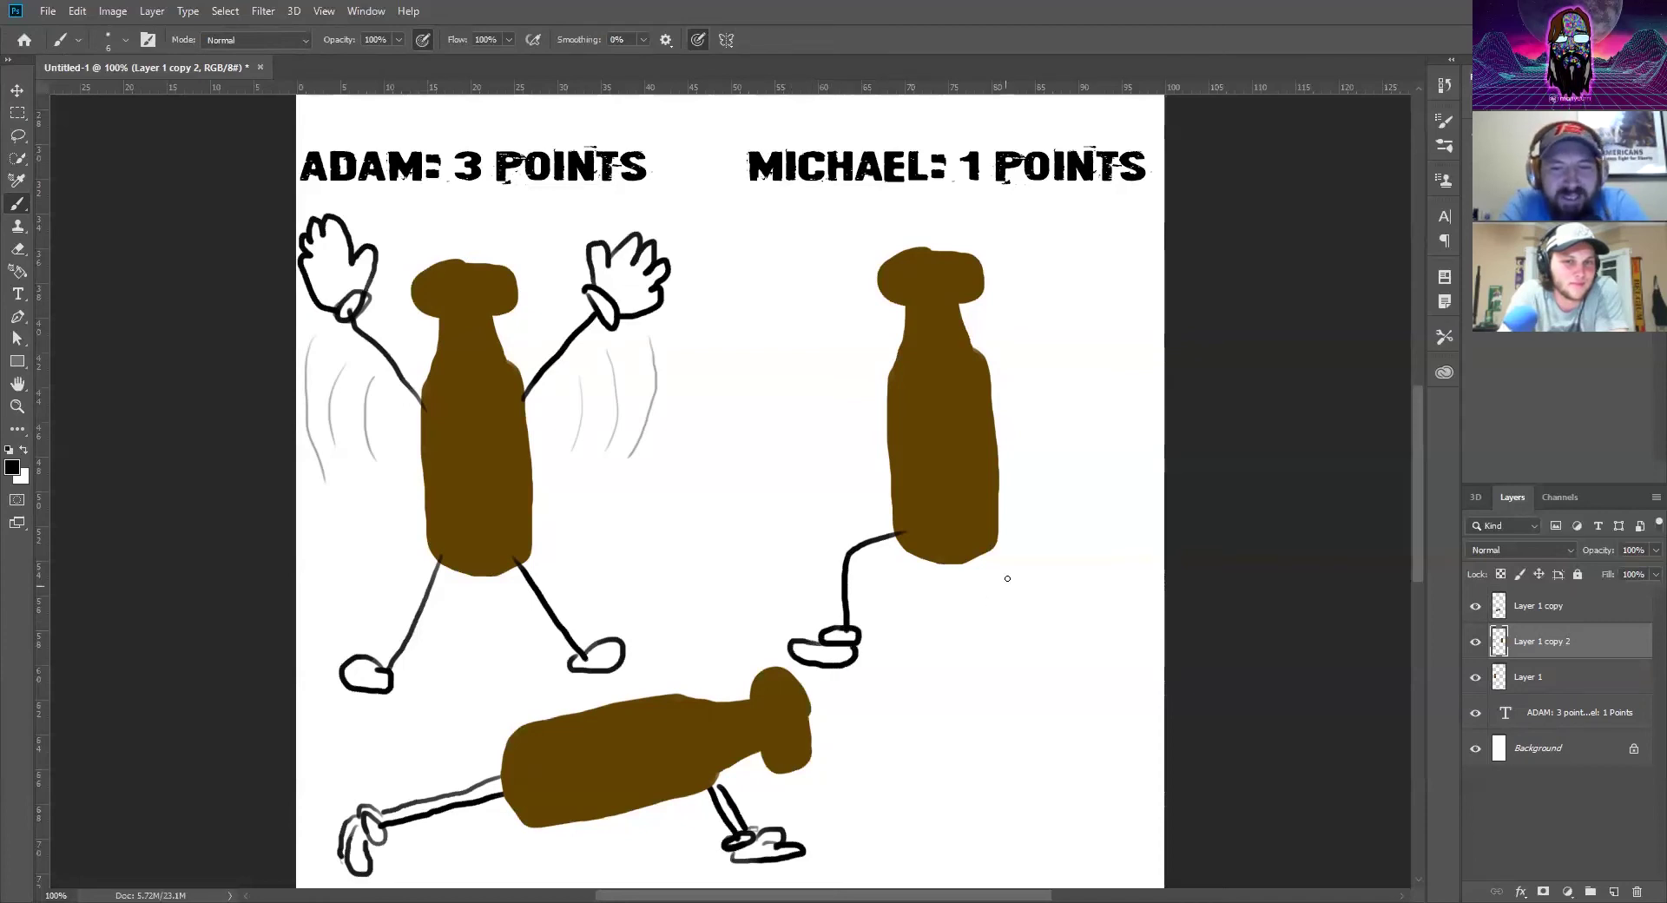
mouse_move(988, 535)
left_mouse_down()
mouse_move(1027, 595)
mouse_move(1008, 637)
mouse_move(1039, 629)
mouse_move(1001, 633)
mouse_move(1038, 633)
mouse_move(1022, 627)
mouse_move(1005, 649)
mouse_move(1042, 638)
left_mouse_up()
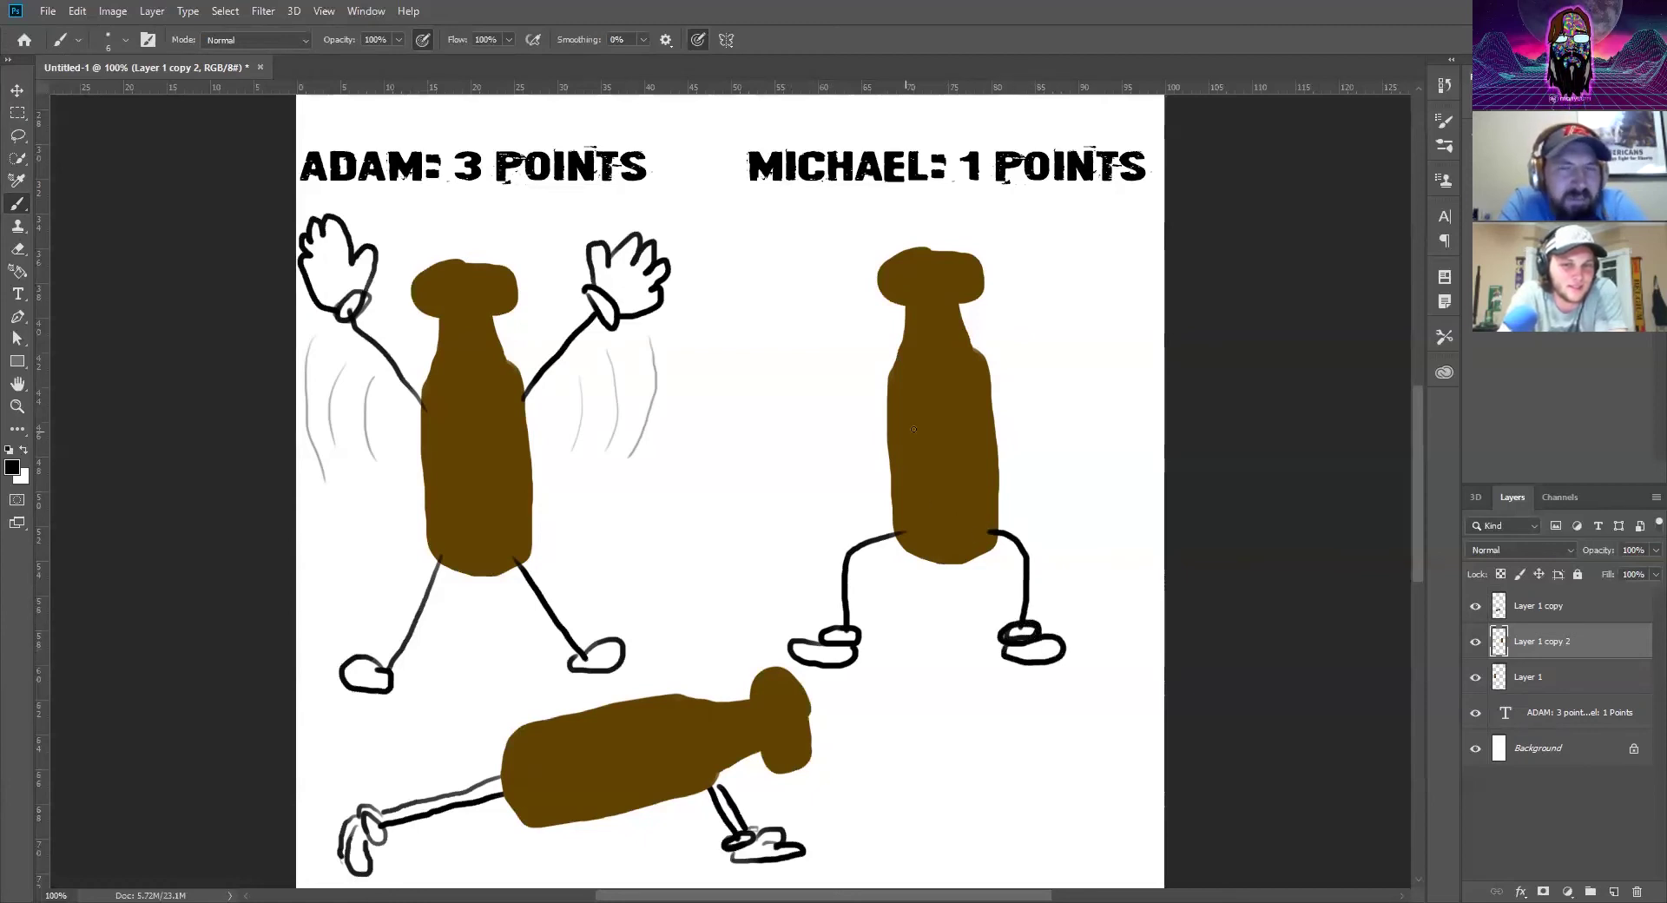
mouse_move(891, 450)
left_mouse_down()
mouse_move(837, 394)
mouse_move(834, 357)
mouse_move(849, 361)
mouse_move(832, 344)
mouse_move(865, 328)
mouse_move(819, 311)
mouse_move(835, 304)
mouse_move(826, 283)
mouse_move(846, 310)
mouse_move(853, 285)
mouse_move(848, 311)
mouse_move(856, 278)
mouse_move(806, 301)
mouse_move(900, 314)
mouse_move(787, 308)
mouse_move(903, 312)
left_mouse_up()
mouse_move(787, 278)
left_mouse_down()
mouse_move(788, 347)
mouse_move(783, 264)
mouse_move(771, 328)
mouse_move(772, 273)
mouse_move(766, 315)
left_mouse_up()
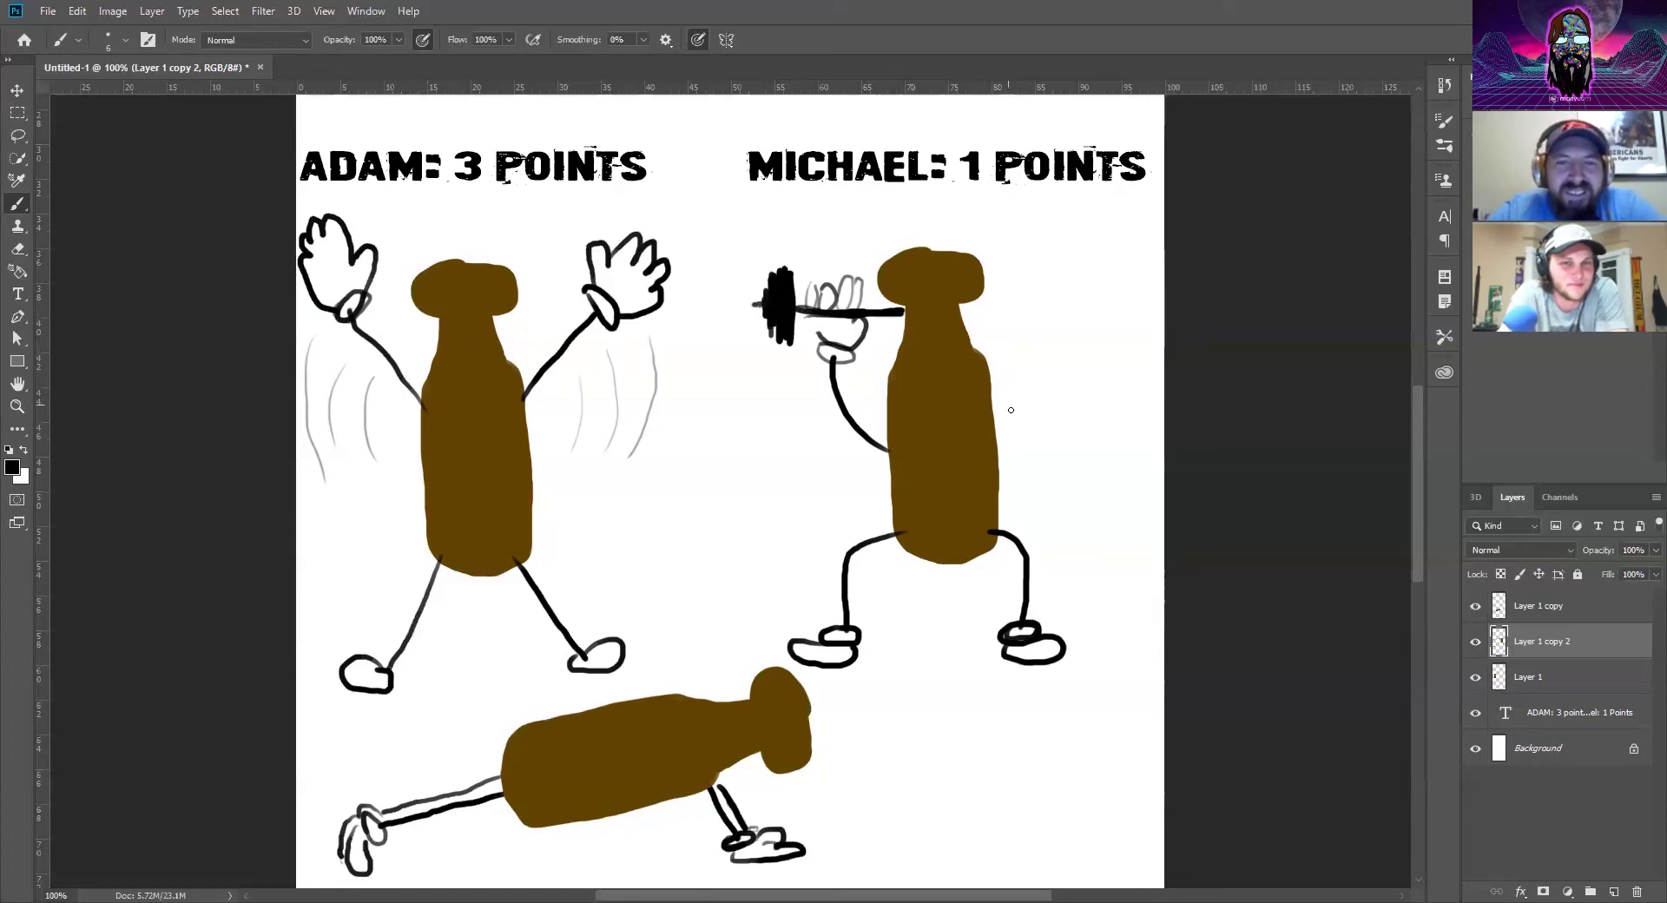
mouse_move(998, 438)
left_mouse_down()
mouse_move(1031, 429)
mouse_move(1046, 376)
mouse_move(1042, 352)
mouse_move(1020, 354)
mouse_move(1061, 363)
mouse_move(1025, 349)
mouse_move(1018, 307)
mouse_move(1029, 321)
mouse_move(1038, 285)
mouse_move(1024, 297)
mouse_move(1055, 303)
mouse_move(1042, 286)
mouse_move(1067, 320)
mouse_move(1060, 284)
mouse_move(1078, 323)
mouse_move(1072, 295)
left_mouse_up()
left_click_drag(1062, 350, 1075, 316)
mouse_move(962, 310)
left_mouse_down()
mouse_move(1111, 324)
mouse_move(1045, 321)
mouse_move(1103, 322)
mouse_move(1096, 341)
mouse_move(1100, 290)
mouse_move(1095, 348)
mouse_move(1110, 300)
mouse_move(1114, 342)
mouse_move(1119, 304)
mouse_move(1122, 346)
mouse_move(1121, 306)
mouse_move(1124, 333)
mouse_move(1138, 321)
left_mouse_up()
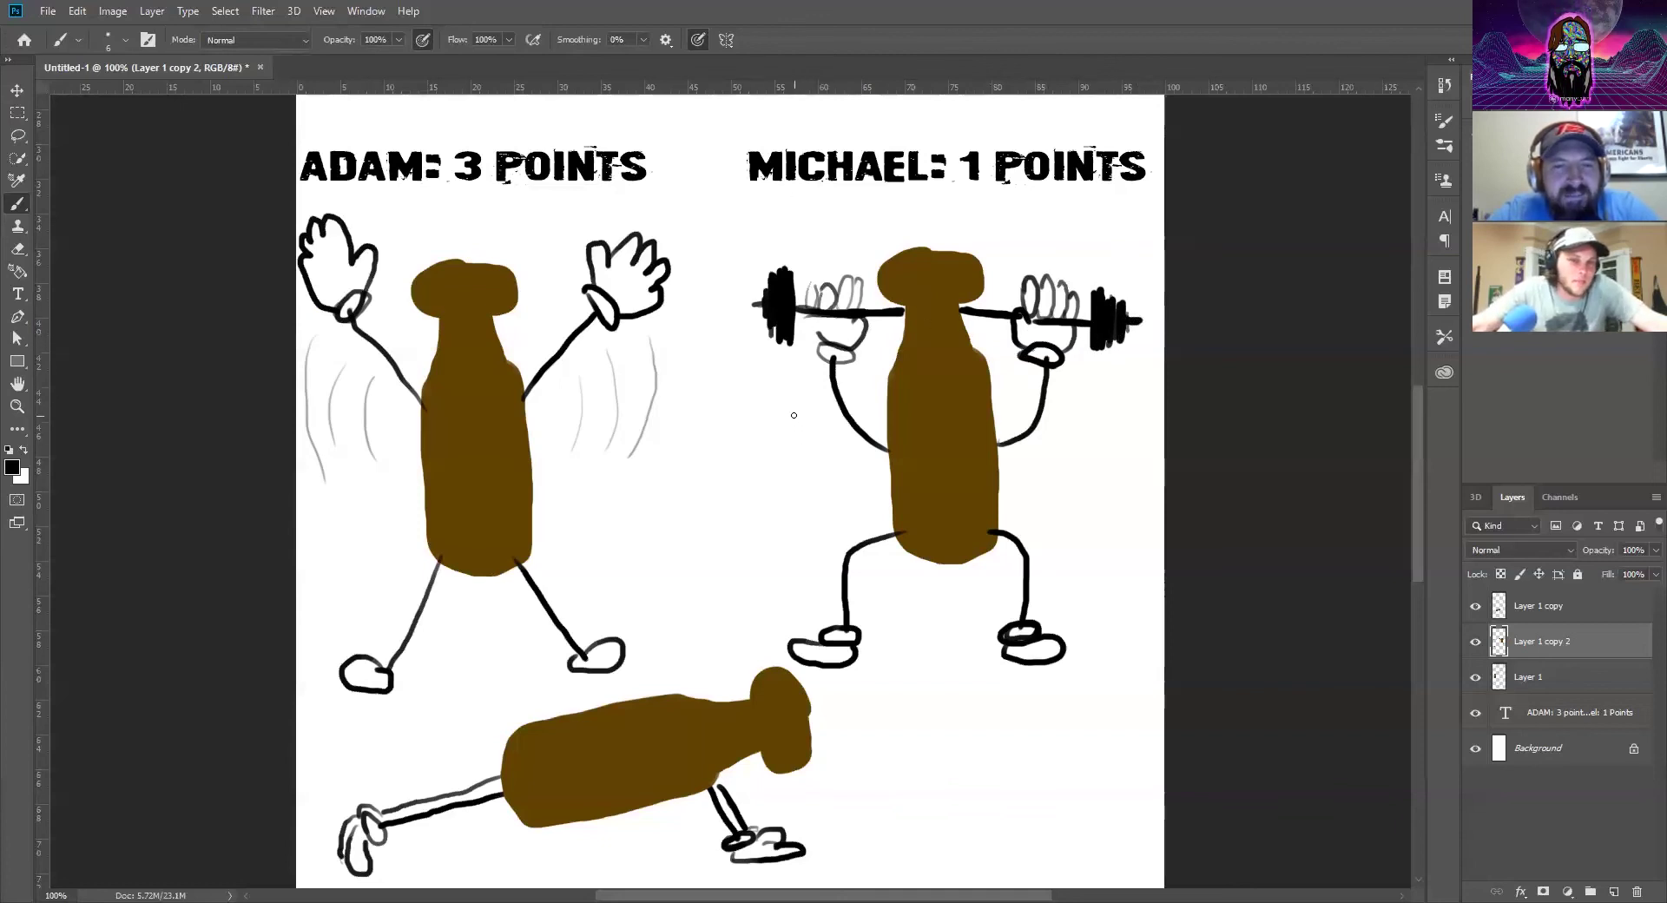
Add thin vertical motion lines beneath both arms and between the legs of the barbell-lifting bottle
mouse_move(796, 417)
left_mouse_down()
mouse_move(801, 467)
mouse_move(835, 497)
left_mouse_up()
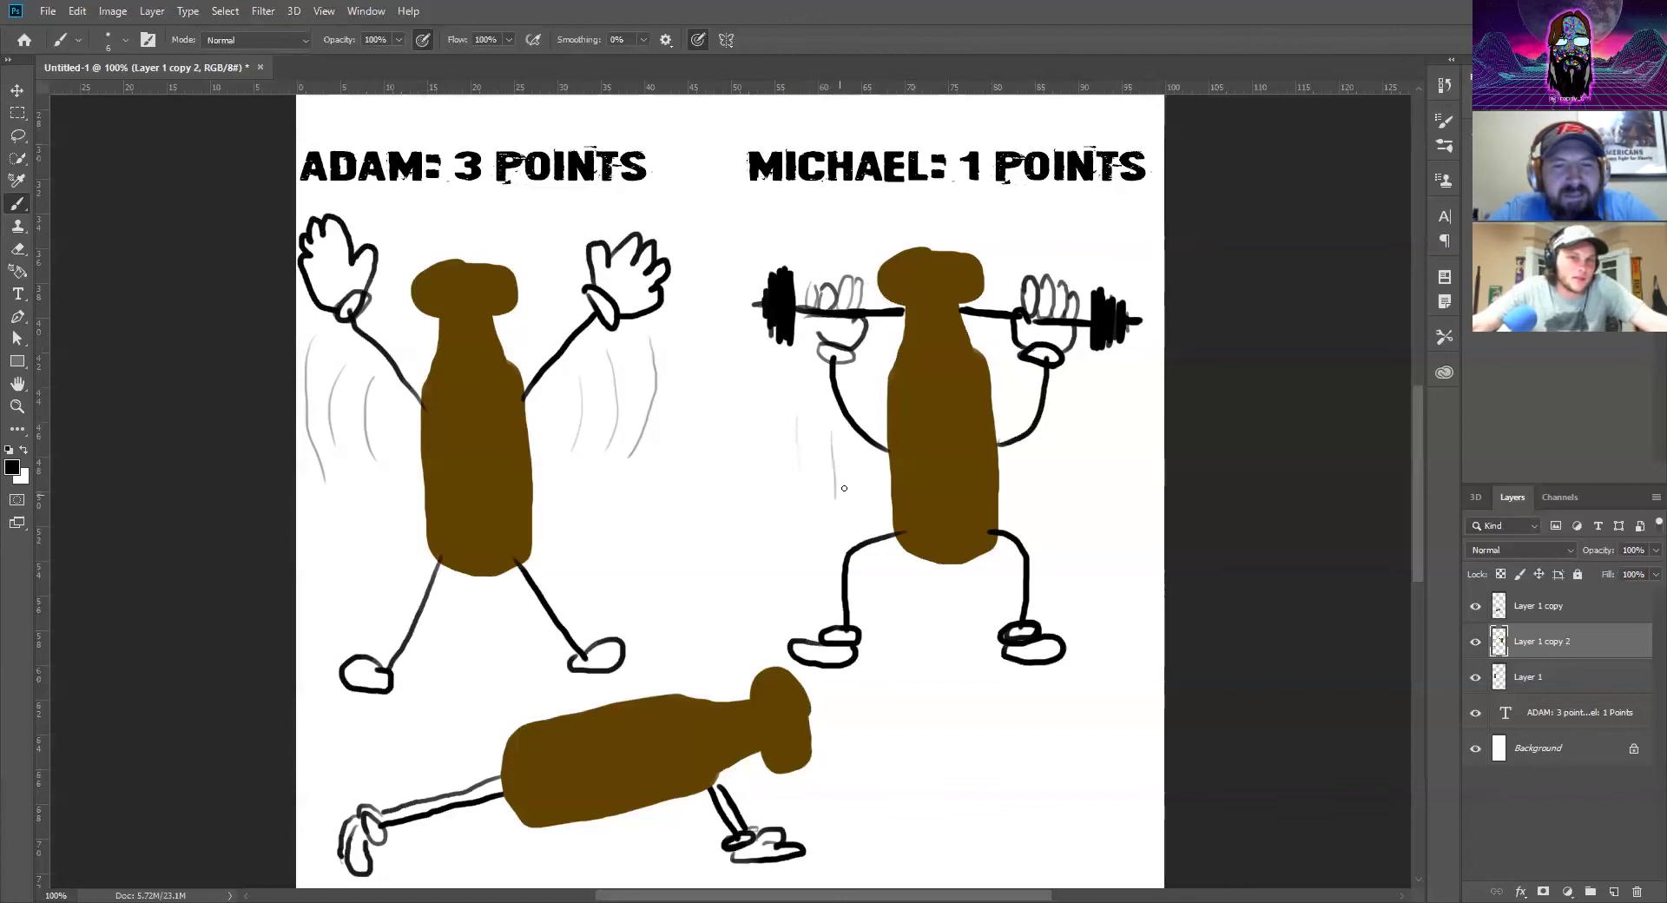
left_click_drag(904, 573, 907, 623)
left_click_drag(1035, 456, 1035, 504)
left_click_drag(1077, 372, 1079, 408)
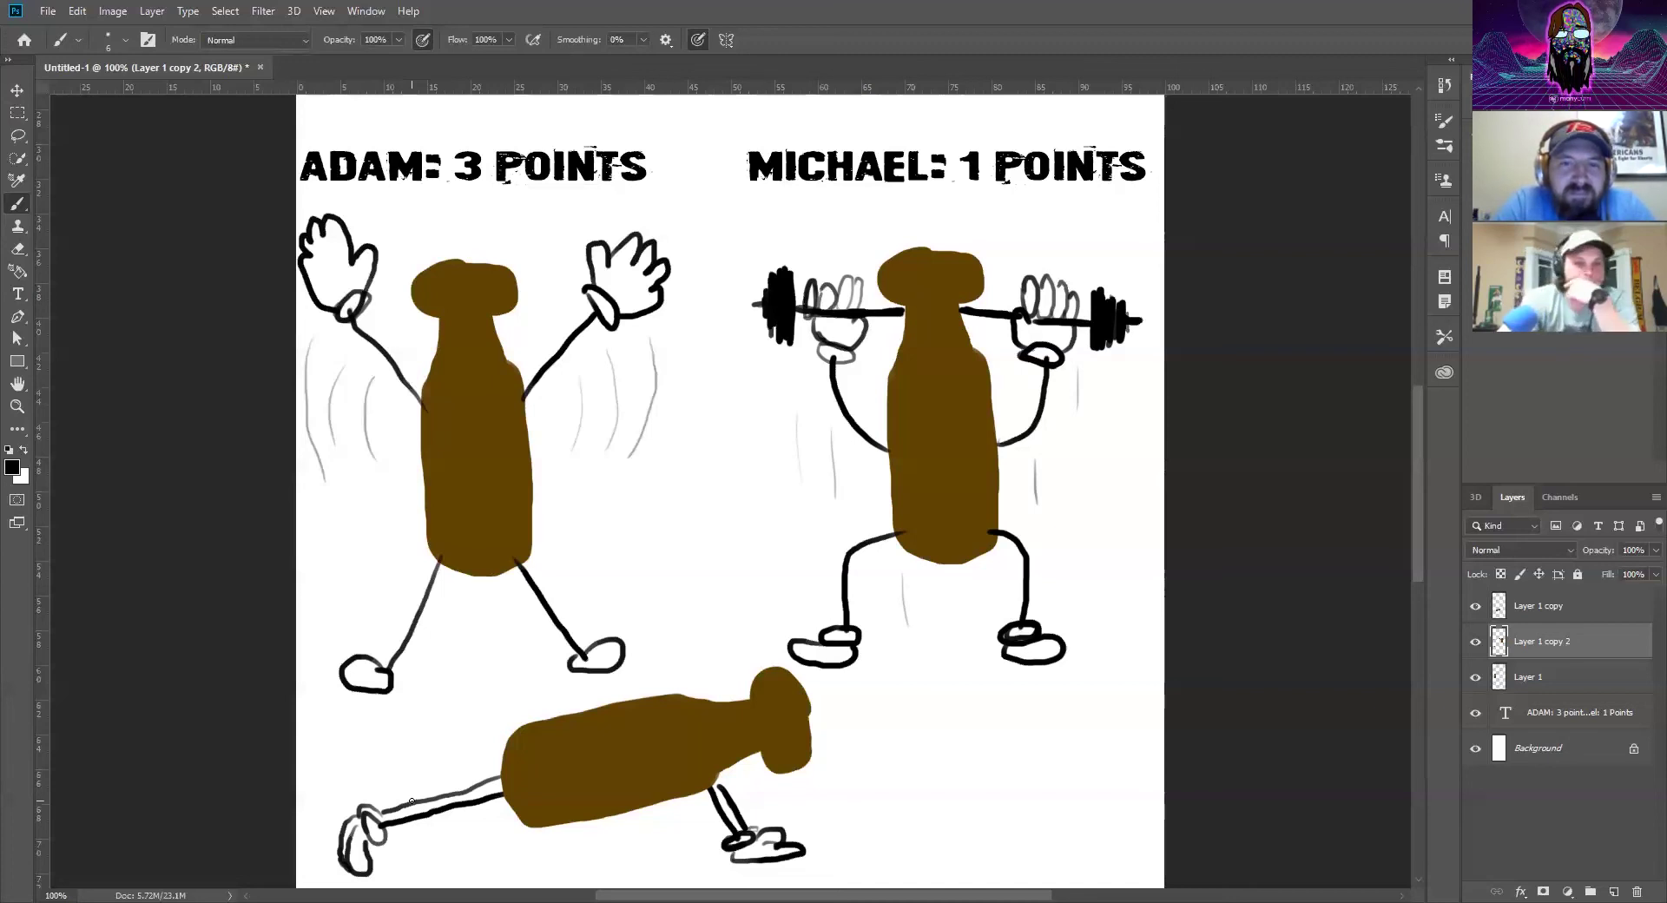
Trim the left upright bottle's bulky cap and neck with the Eraser, and repaint their edges in the bottle's sampled brown
key("e")
key("alt+bracketleft")
mouse_move(513, 347)
left_mouse_down()
mouse_move(508, 266)
mouse_move(421, 267)
mouse_move(405, 286)
mouse_move(424, 313)
mouse_move(421, 288)
mouse_move(468, 266)
mouse_move(517, 289)
mouse_move(519, 346)
mouse_move(459, 335)
mouse_move(426, 355)
mouse_move(439, 325)
mouse_move(437, 347)
mouse_move(458, 332)
mouse_move(458, 280)
left_mouse_up()
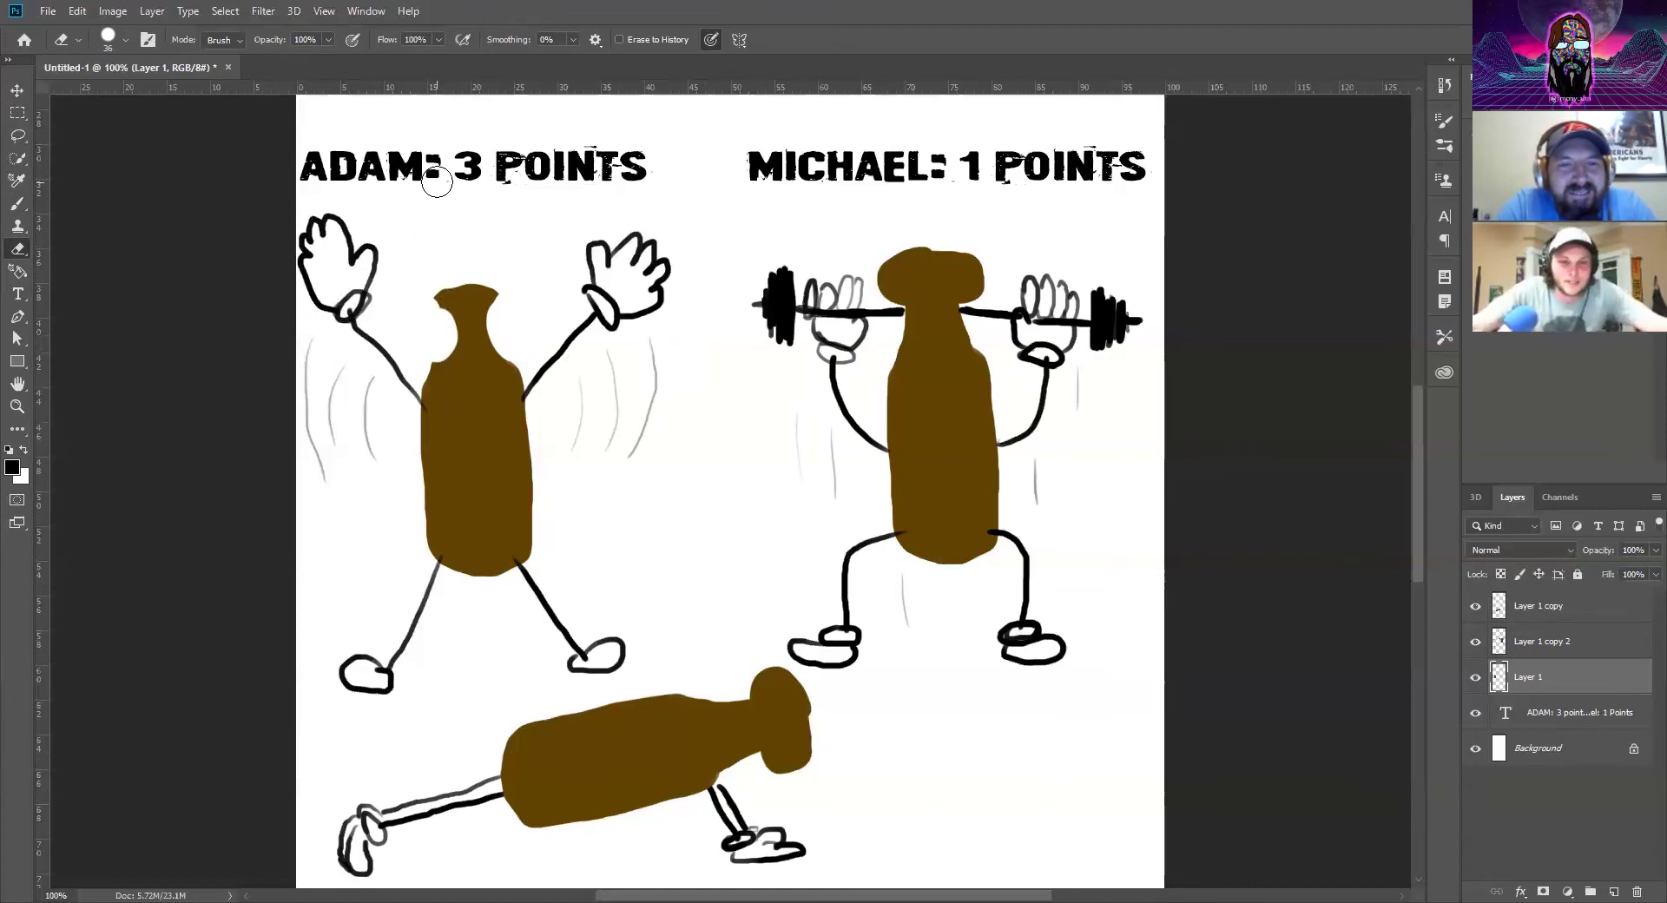
key("b")
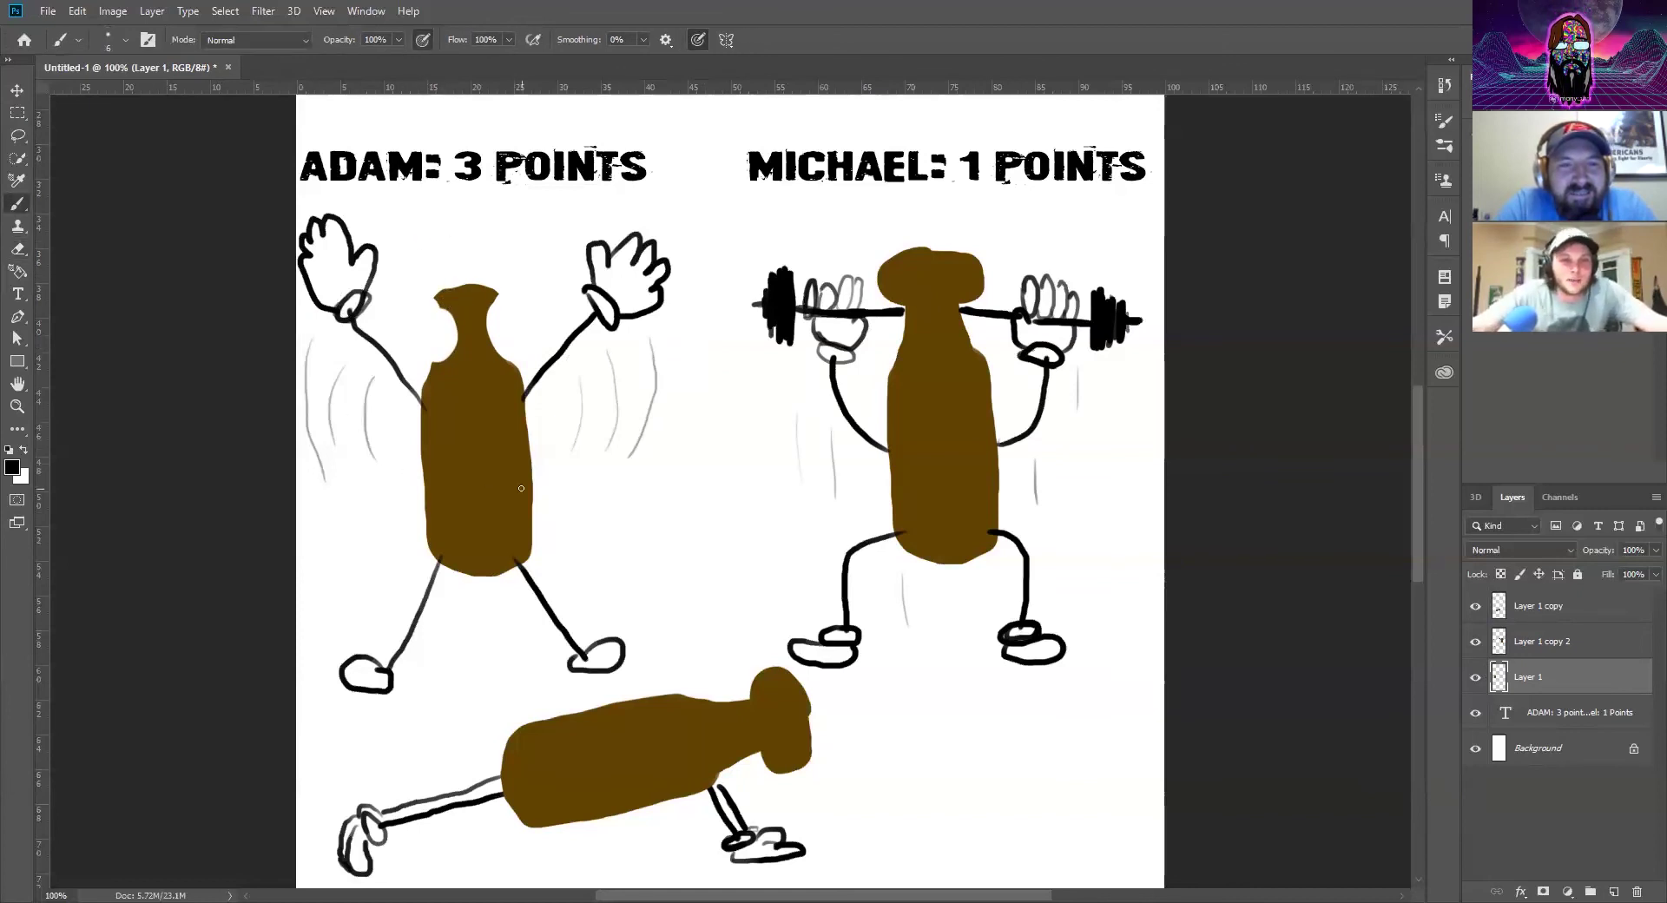
key("i")
left_click(503, 488)
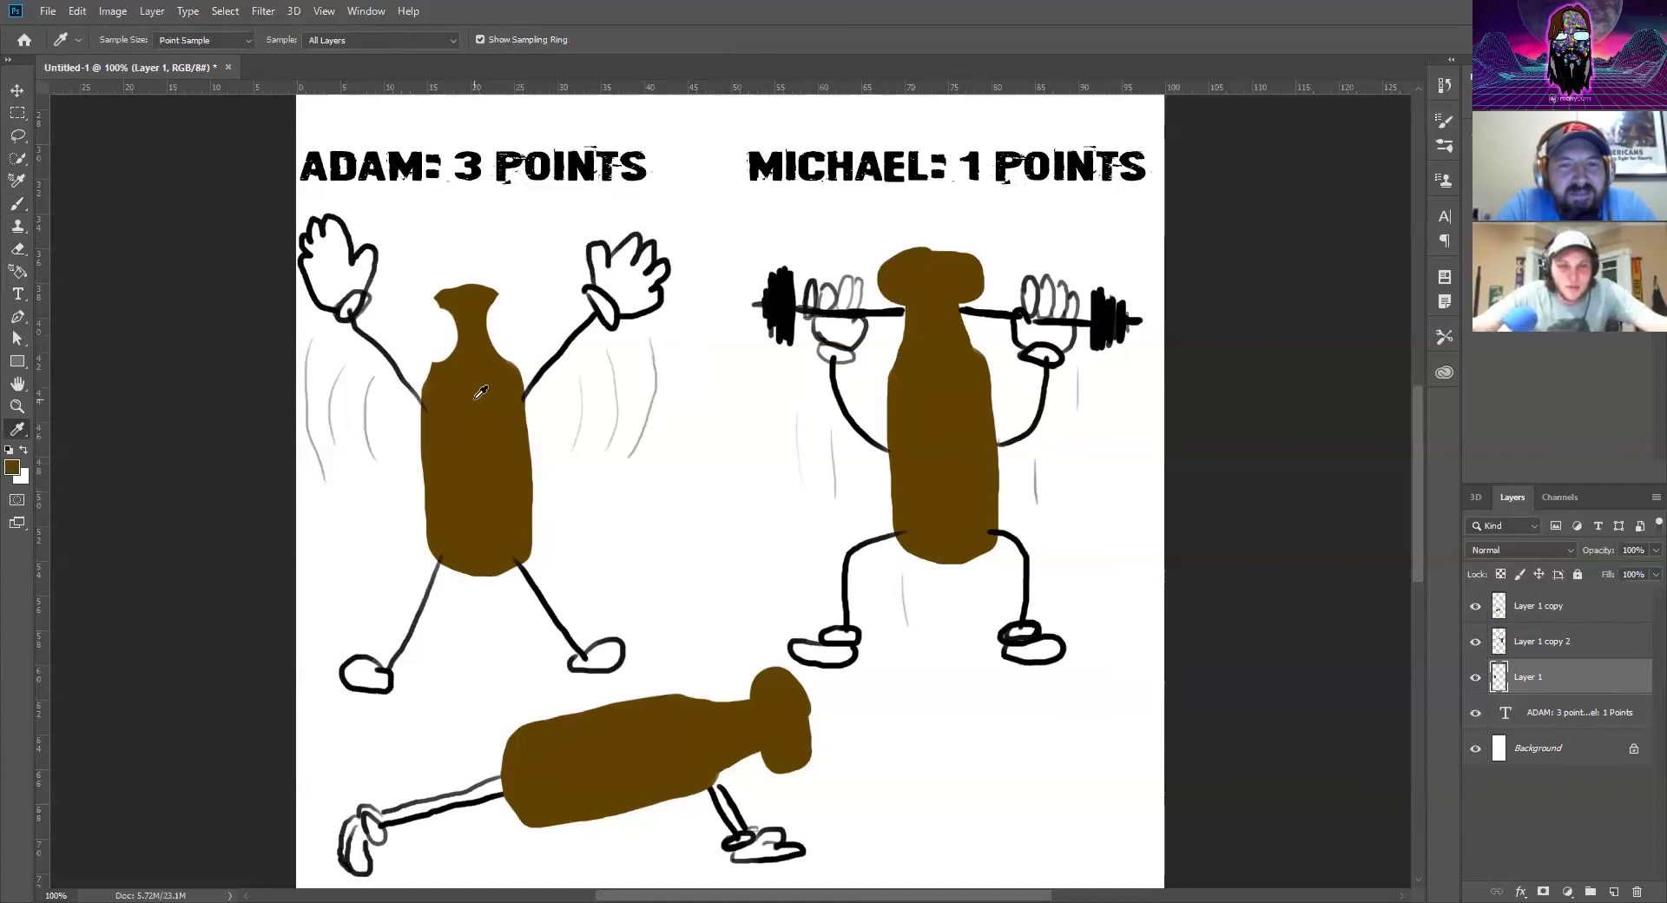
key("b")
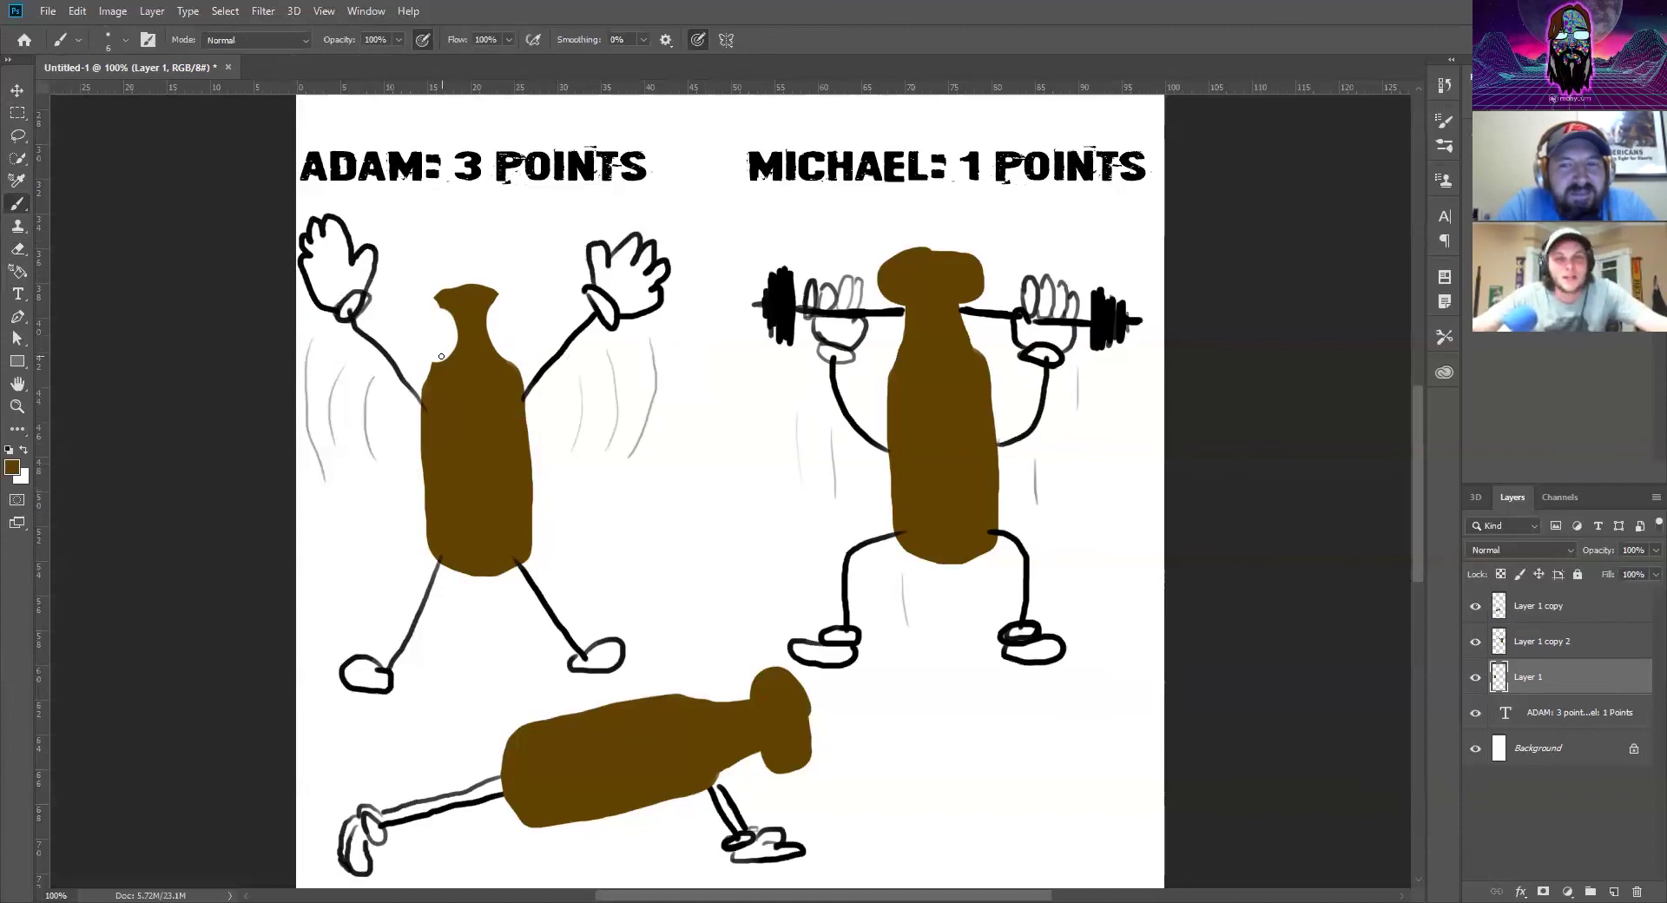
mouse_move(436, 362)
left_mouse_down()
mouse_move(451, 313)
mouse_move(444, 361)
mouse_move(445, 289)
mouse_move(491, 283)
mouse_move(481, 306)
mouse_move(493, 288)
mouse_move(489, 330)
mouse_move(517, 369)
mouse_move(490, 341)
mouse_move(525, 396)
mouse_move(427, 389)
mouse_move(448, 348)
mouse_move(427, 393)
mouse_move(428, 357)
mouse_move(524, 391)
left_mouse_up()
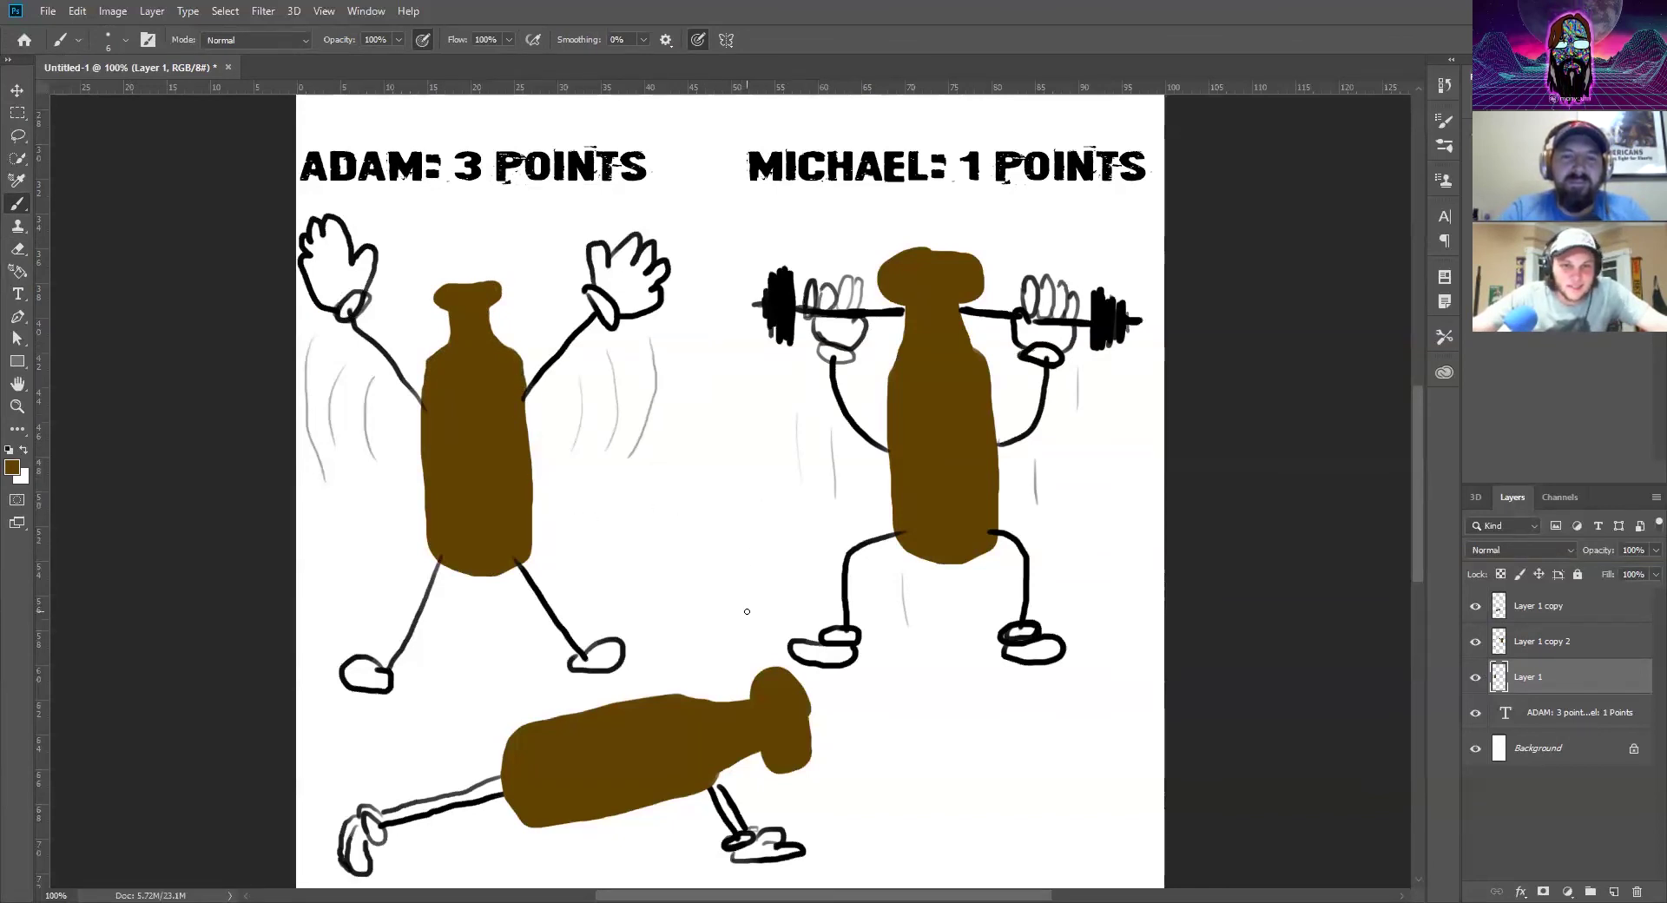
Slim the barbell-lifting bottle's cap and neck on its own layer by erasing the bulk, and retouch the shoulders in matching brown
key("alt+bracketright")
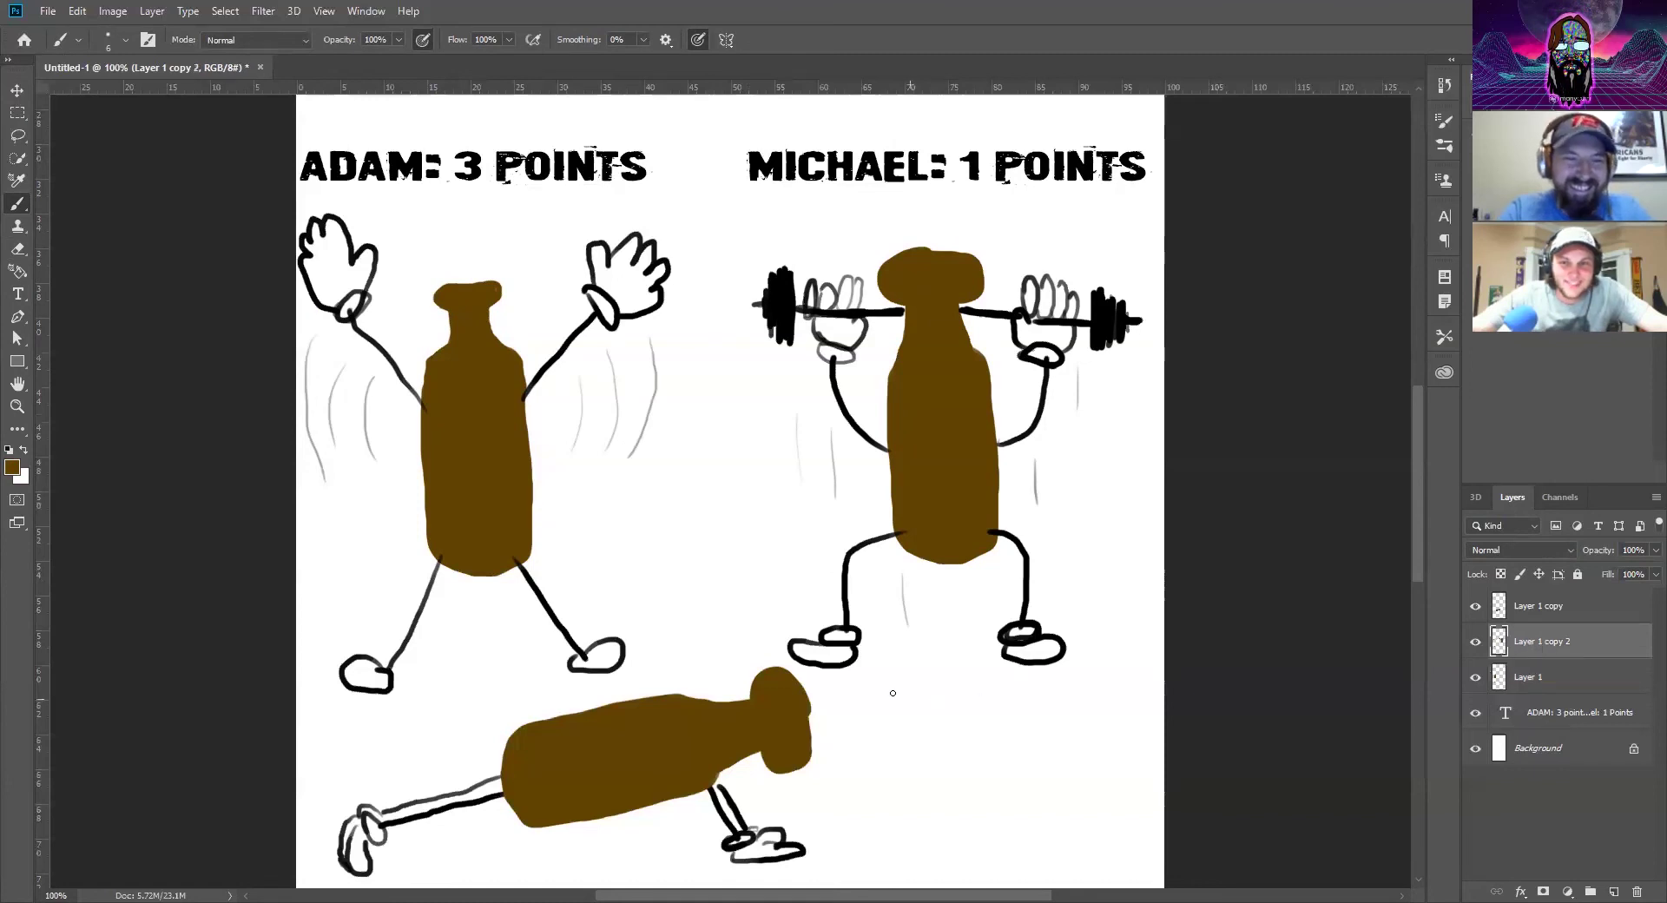
key("e")
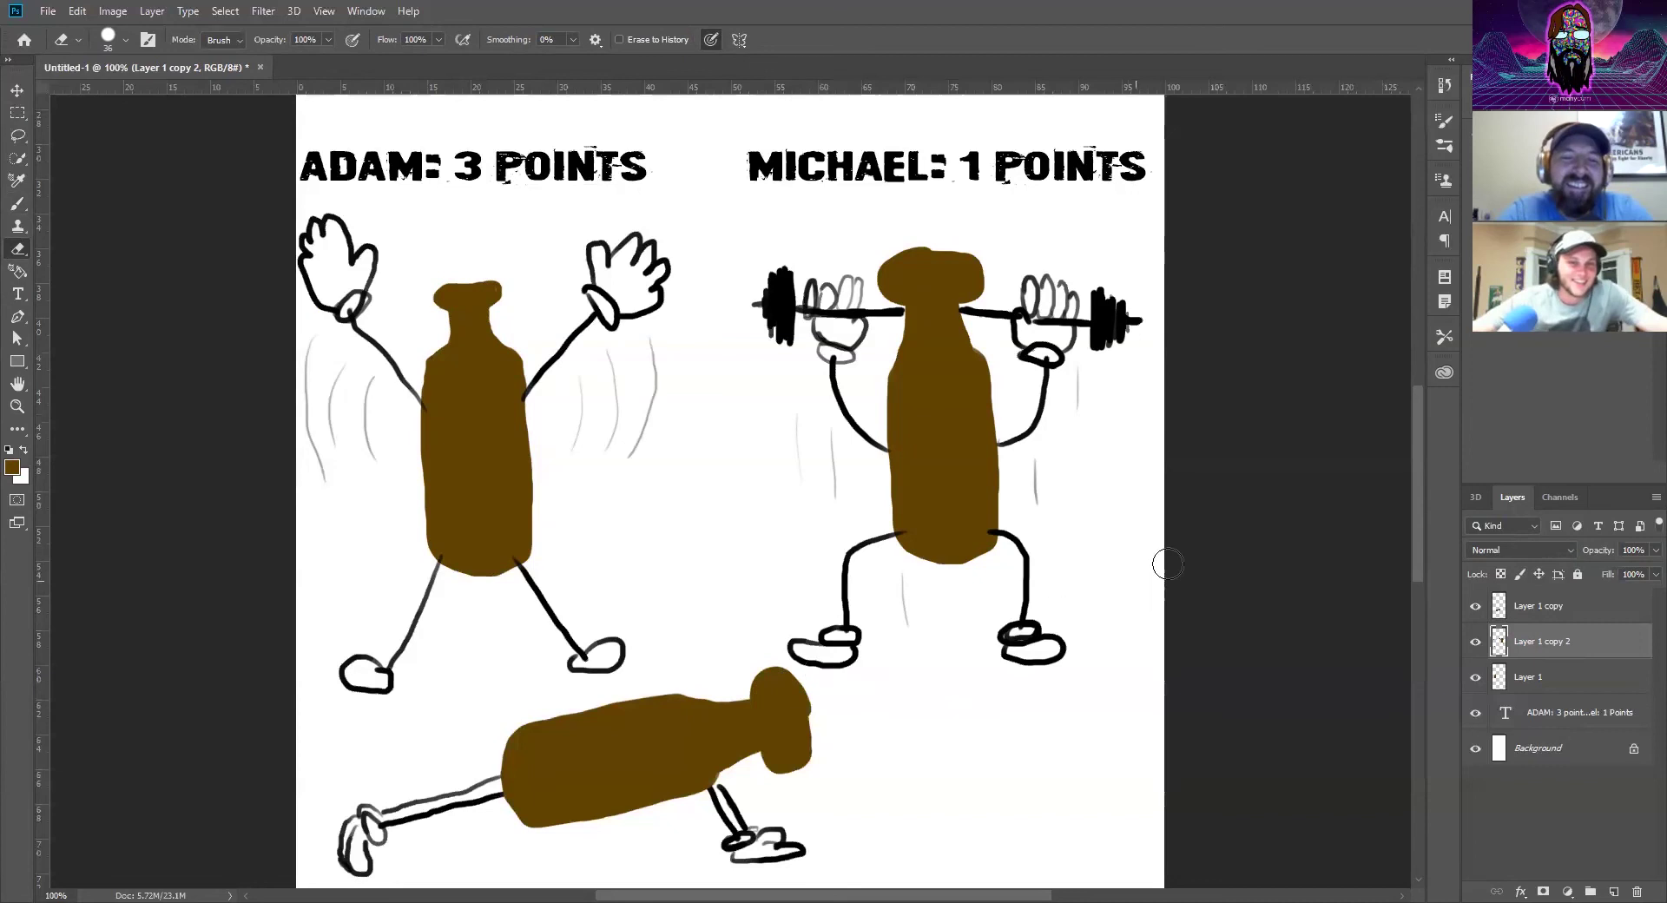
mouse_move(887, 254)
left_mouse_down()
mouse_move(984, 250)
mouse_move(881, 257)
mouse_move(875, 277)
mouse_move(944, 254)
mouse_move(998, 264)
mouse_move(888, 272)
mouse_move(982, 271)
mouse_move(982, 291)
mouse_move(953, 272)
mouse_move(885, 275)
mouse_move(937, 264)
mouse_move(909, 332)
mouse_move(882, 349)
mouse_move(902, 320)
mouse_move(966, 326)
left_mouse_up()
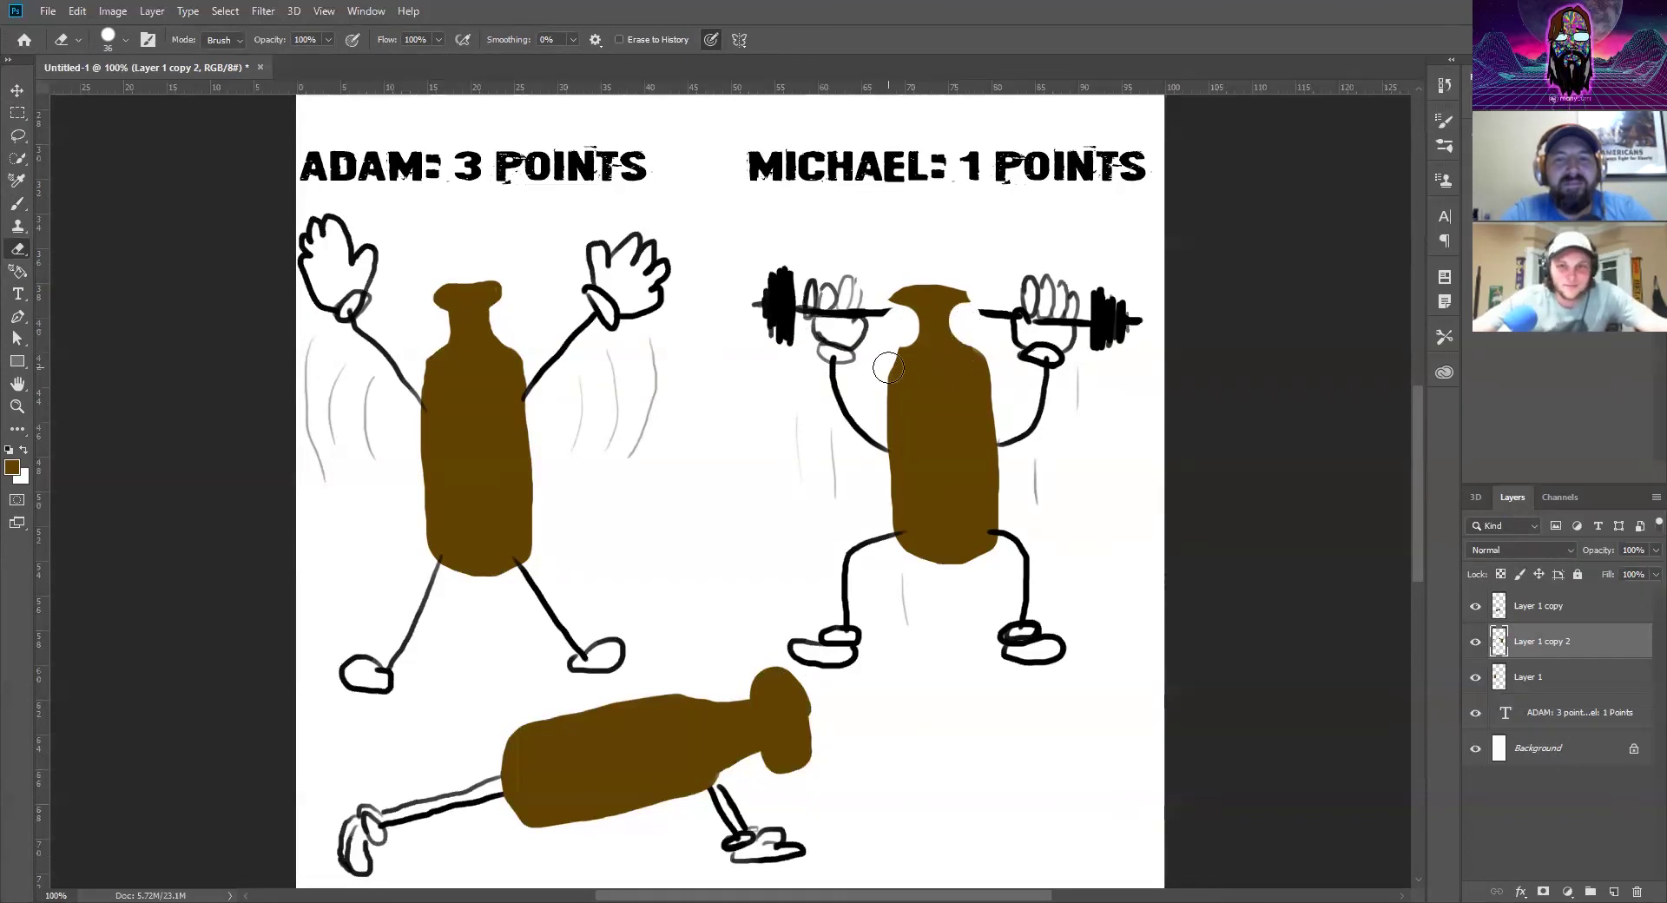
key("i")
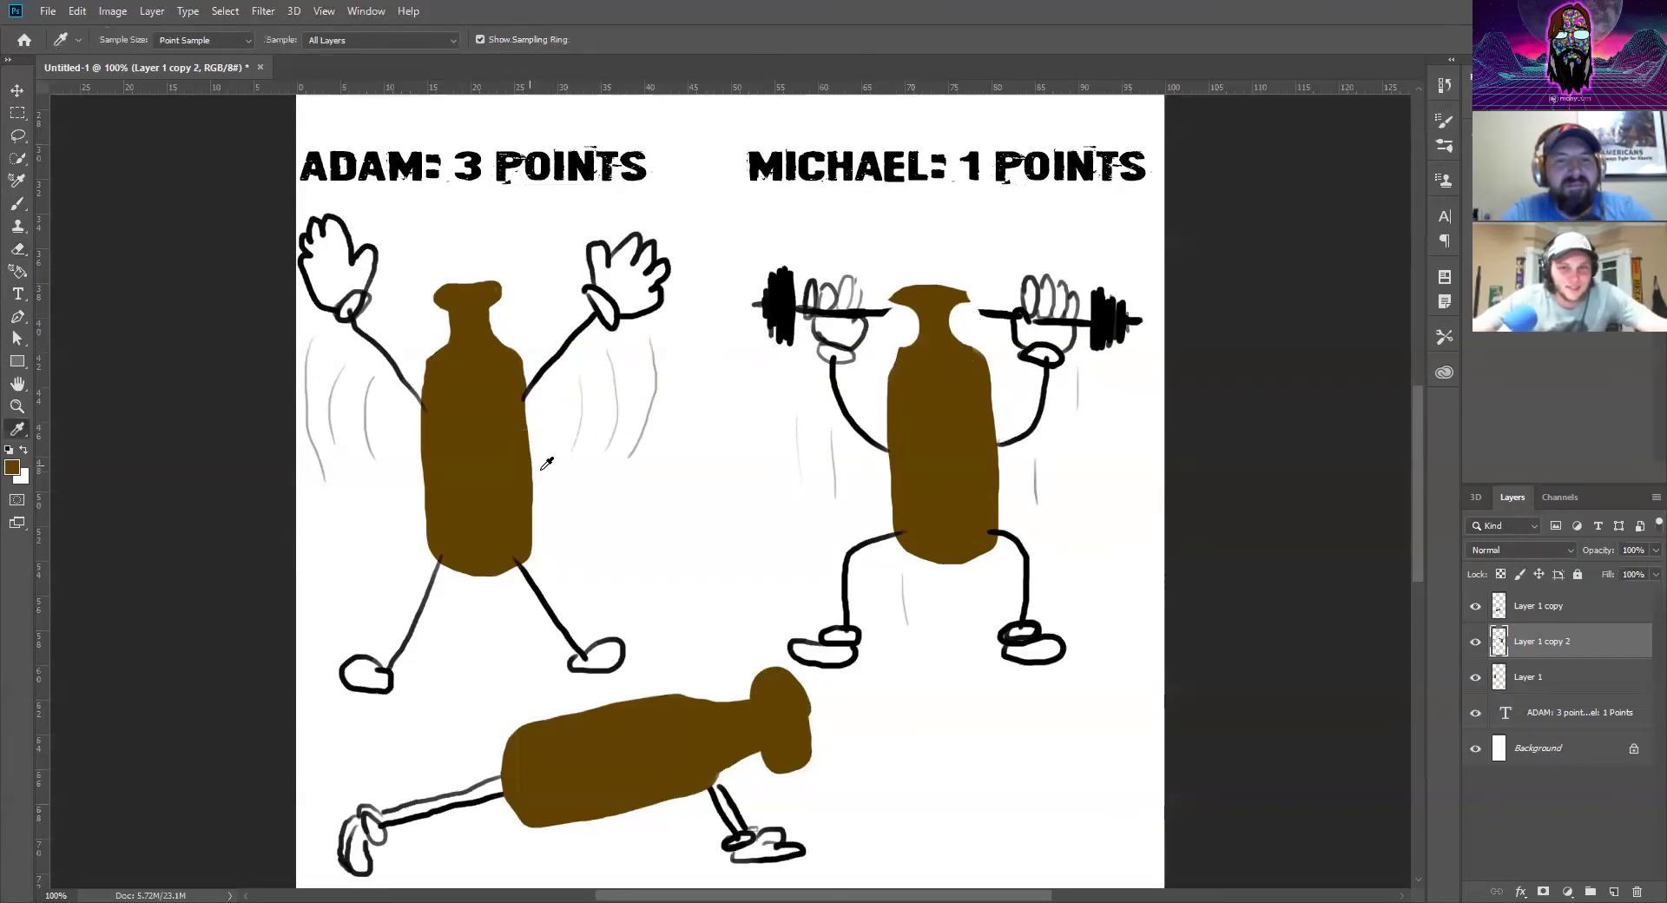
left_click(501, 473)
key("b")
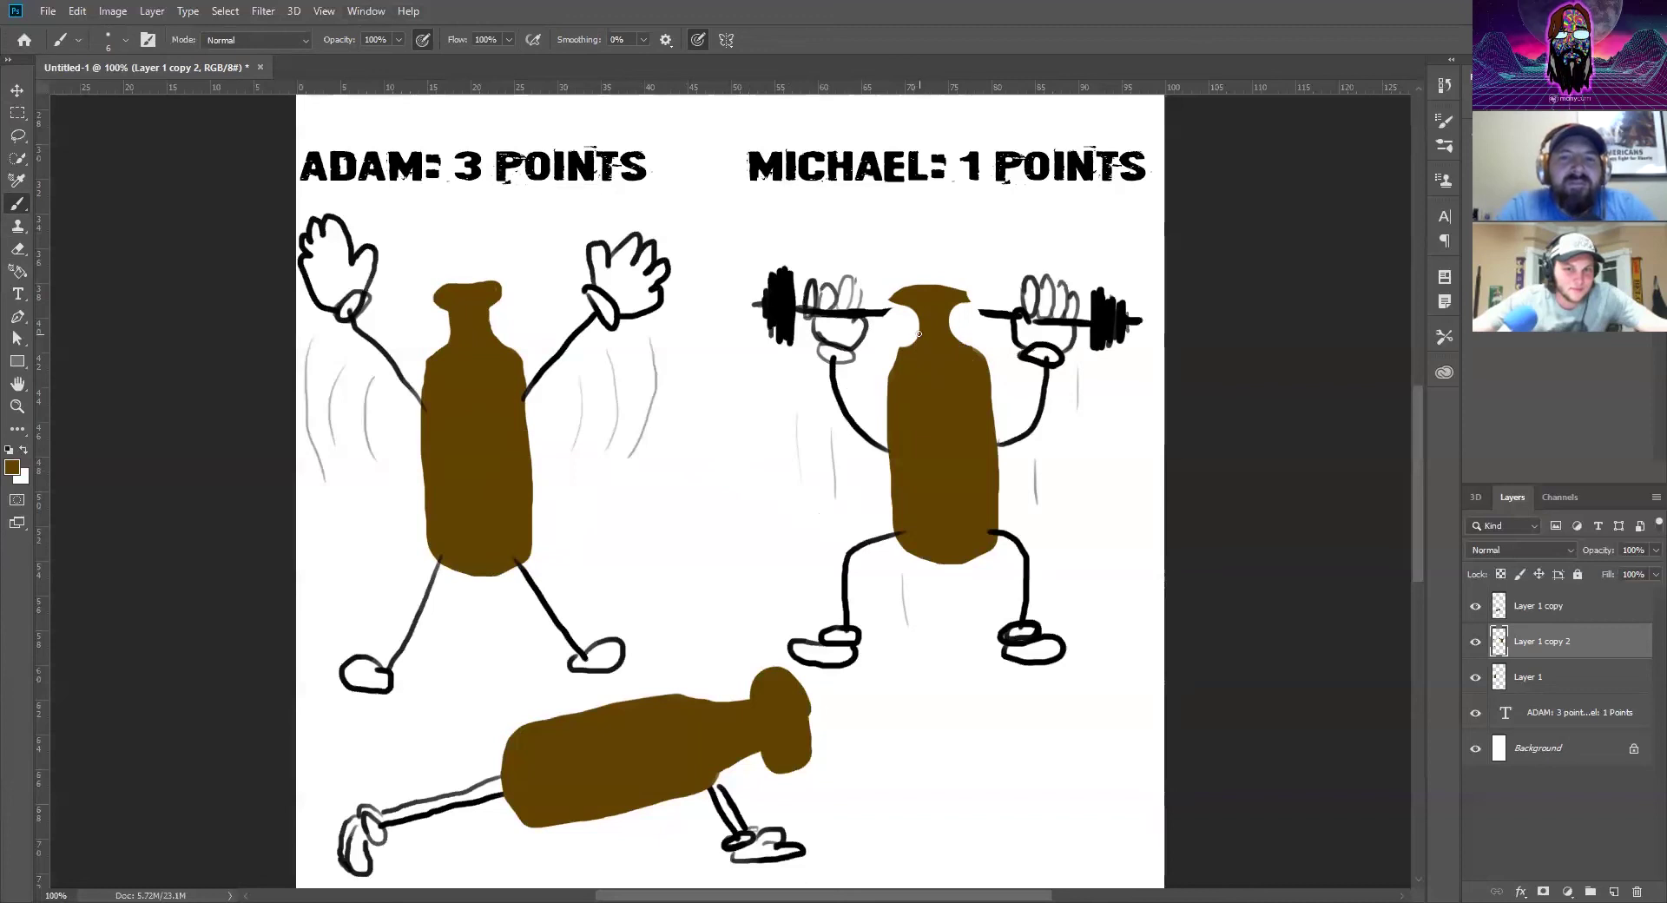
mouse_move(905, 348)
left_mouse_down()
mouse_move(923, 336)
mouse_move(891, 375)
mouse_move(981, 349)
left_mouse_up()
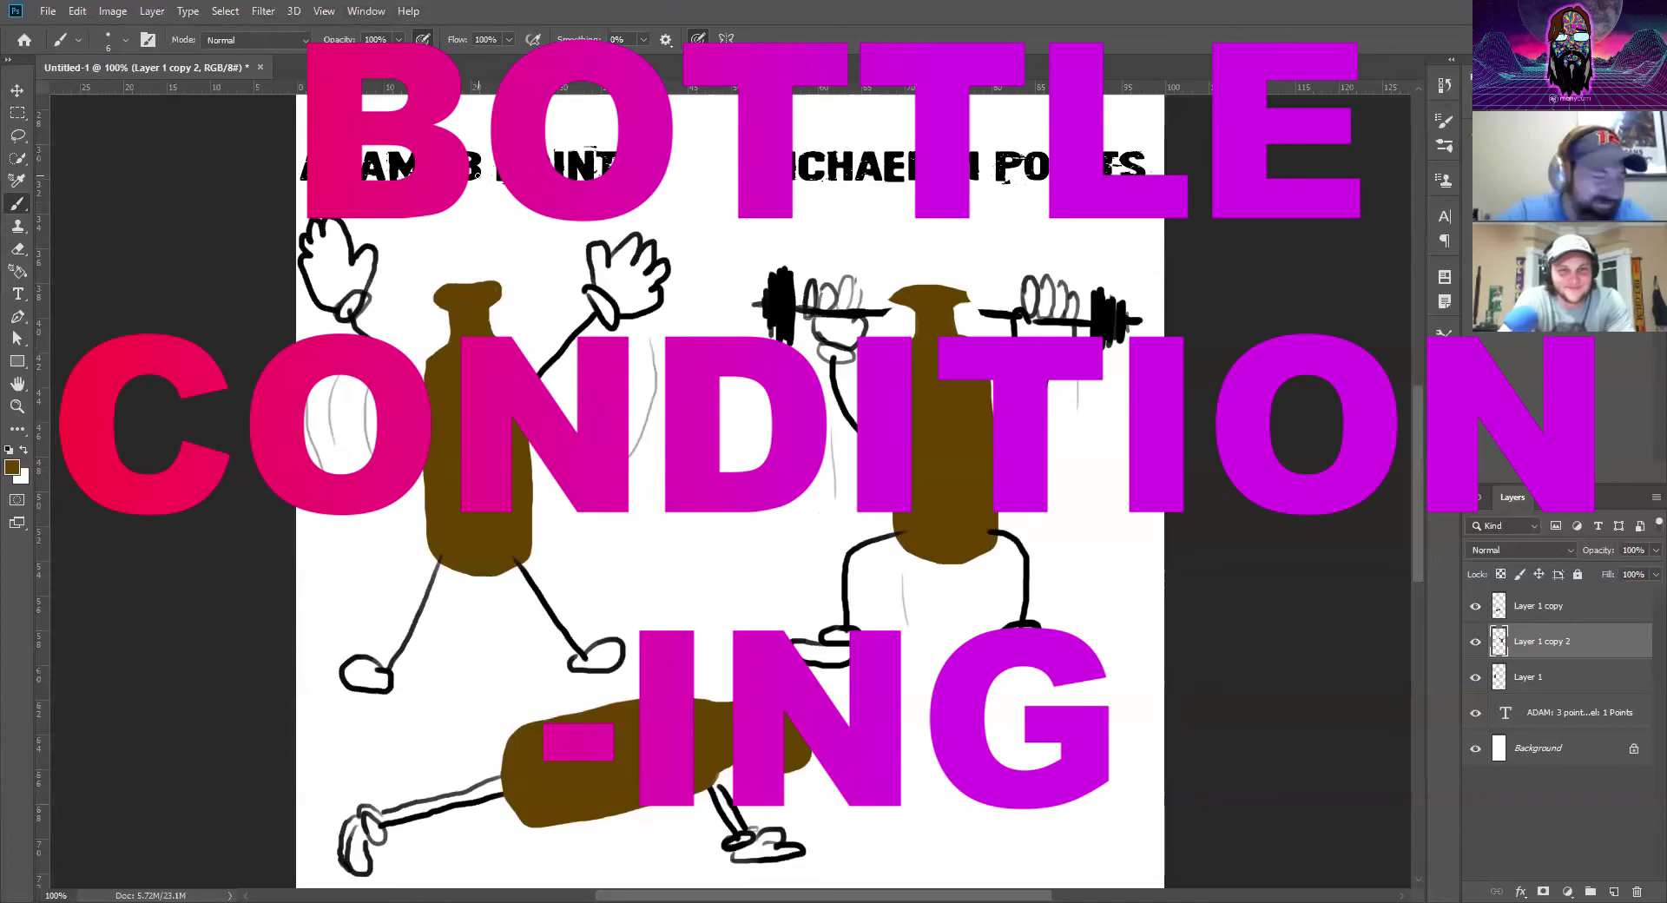
Set the first player's score in the heading text to 6 points
key("t")
double_click(469, 178)
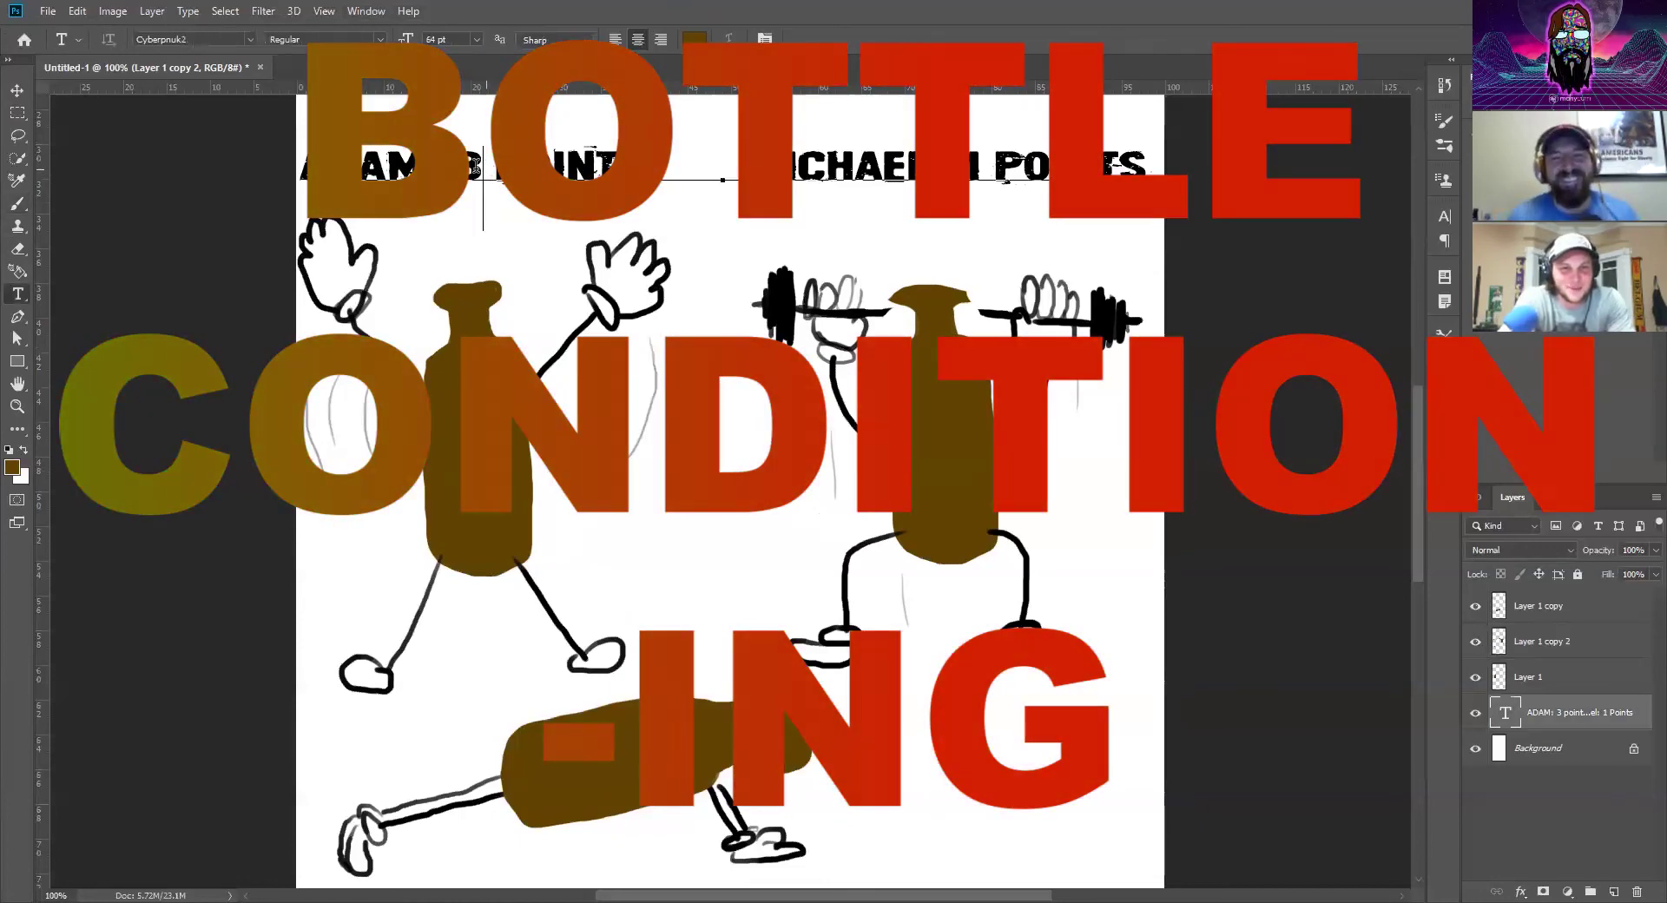
type("5")
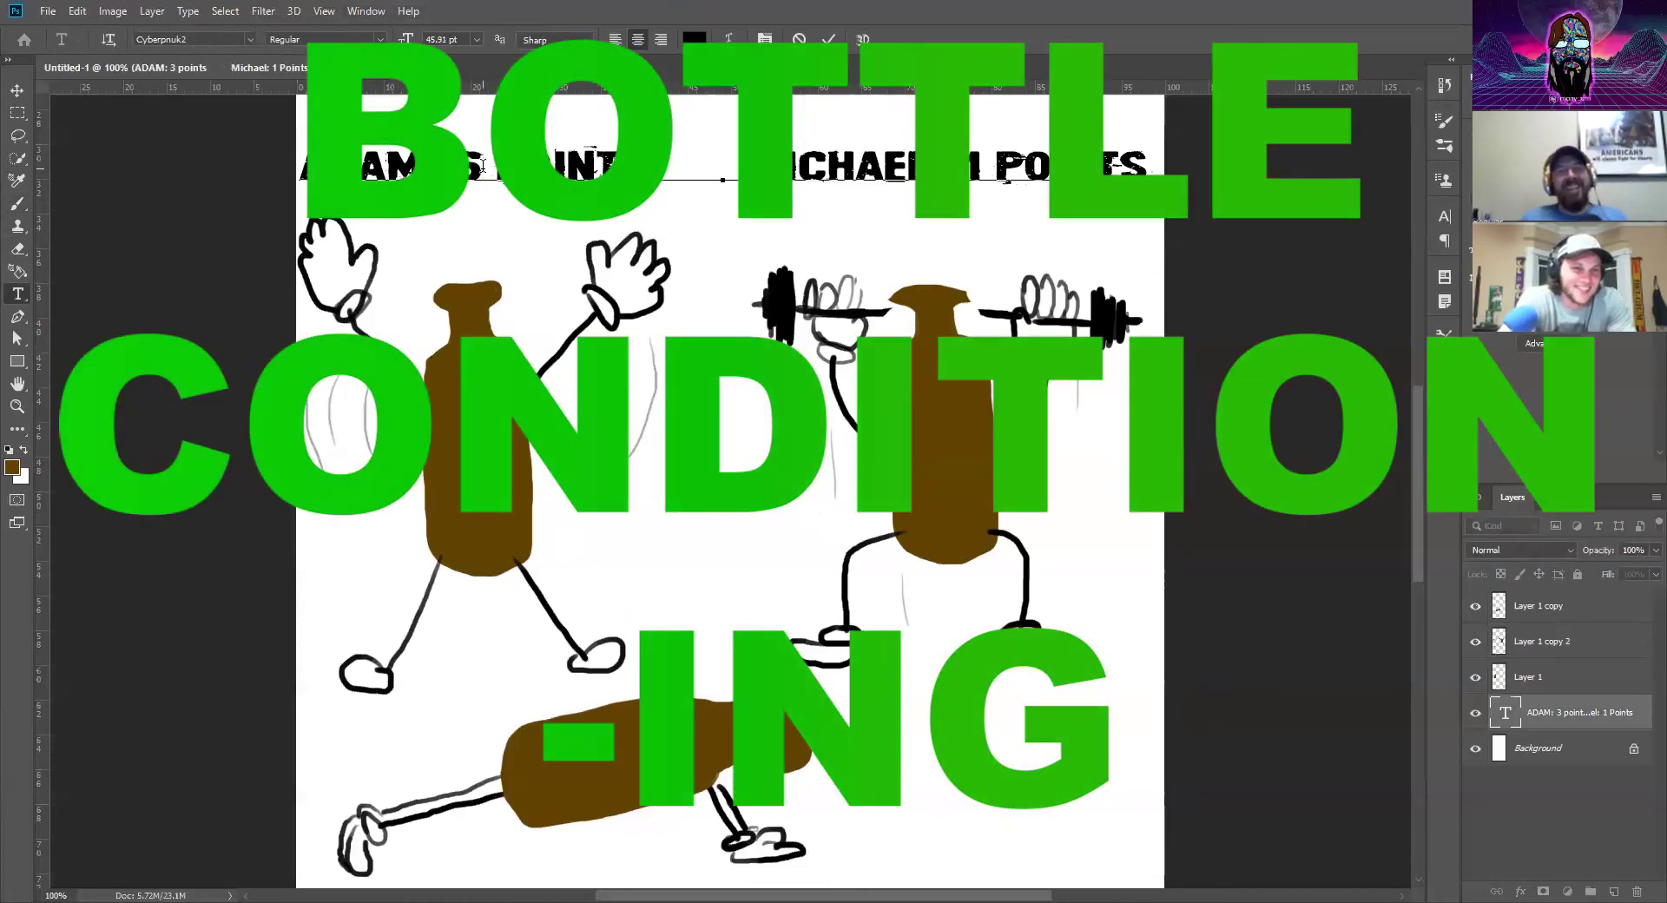
left_click(18, 90)
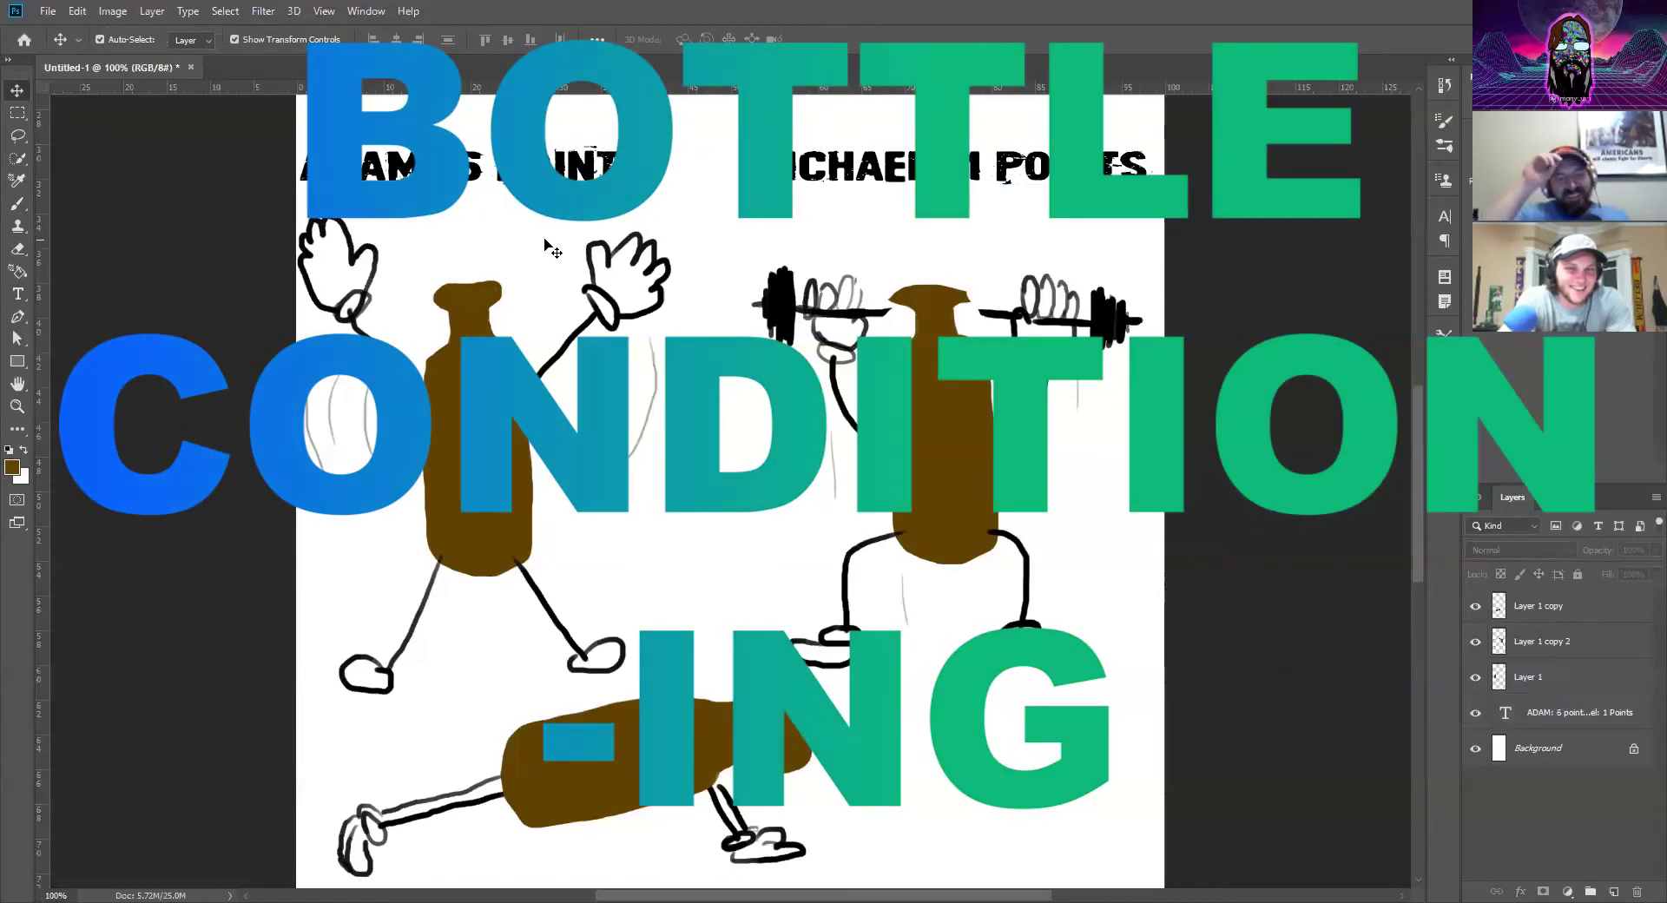